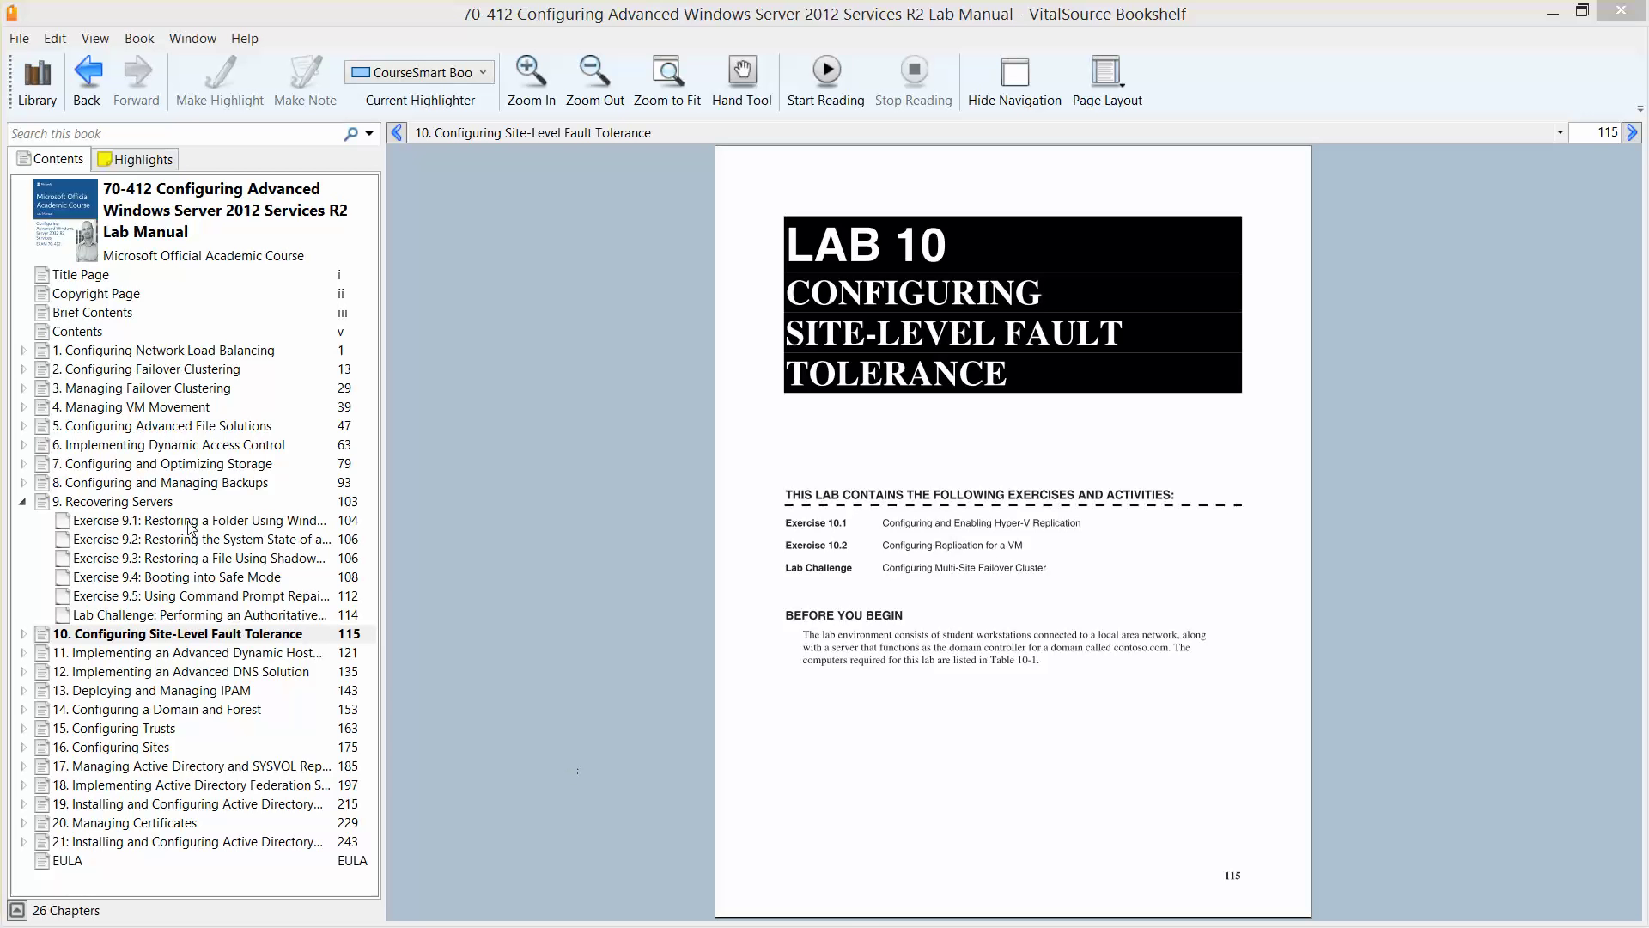
Collapse the Recovering Servers chapter, expand Lab 10 to list its exercises, then exit Bookshelf.
{"action": "left_click", "coordinate": [24, 502]}
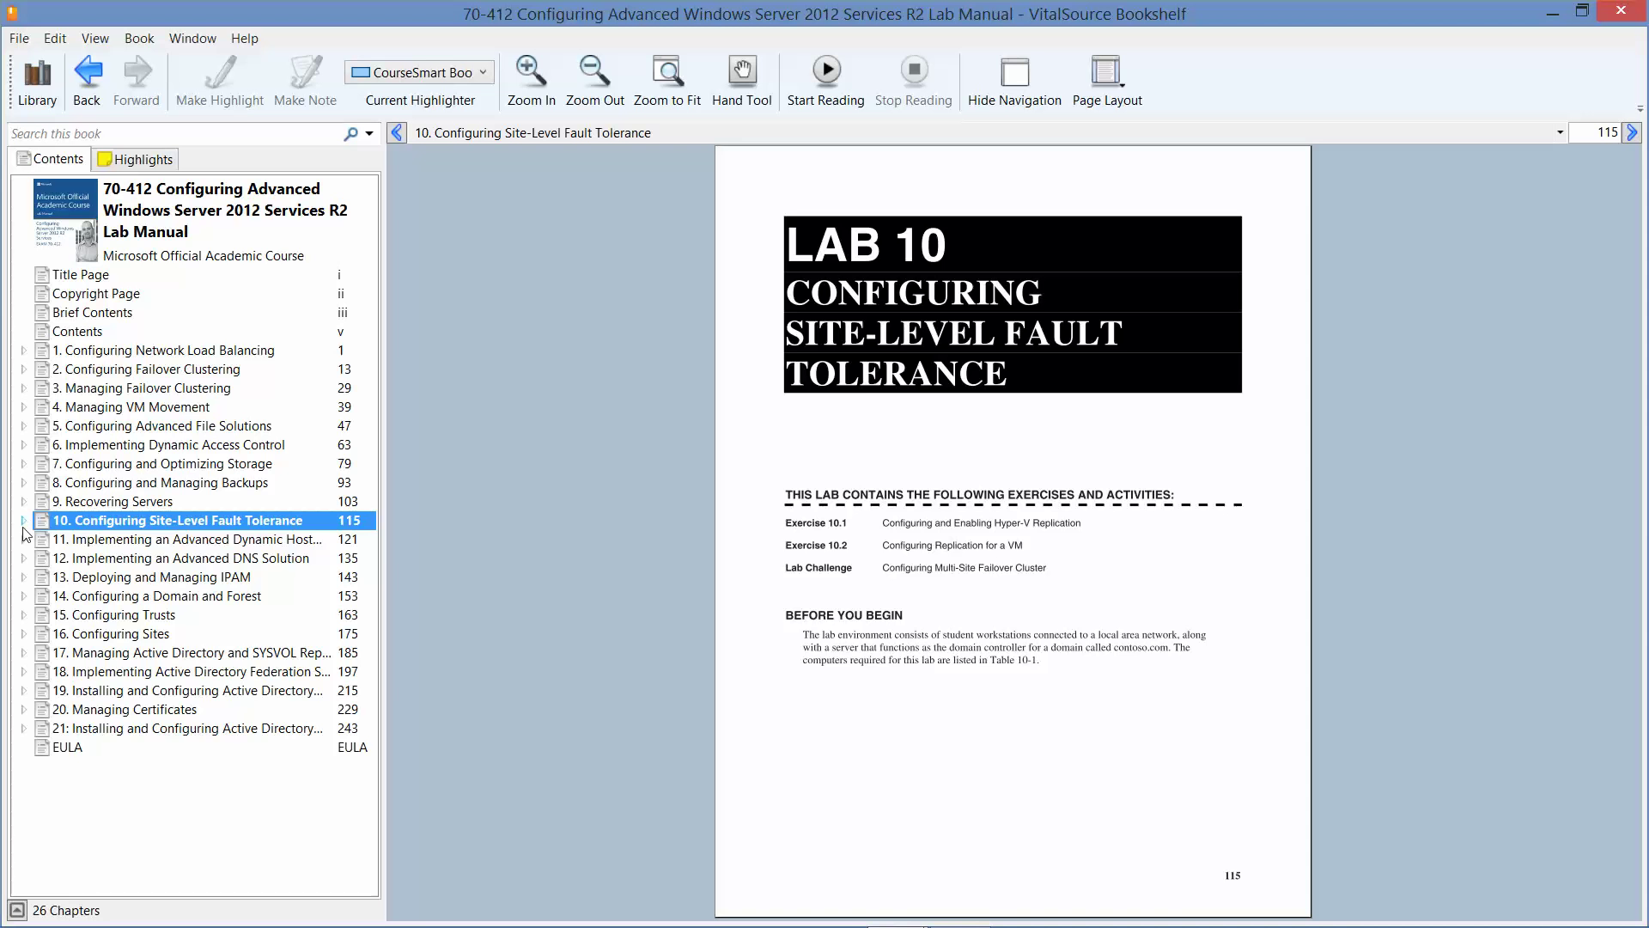
{"action": "left_click", "coordinate": [23, 521]}
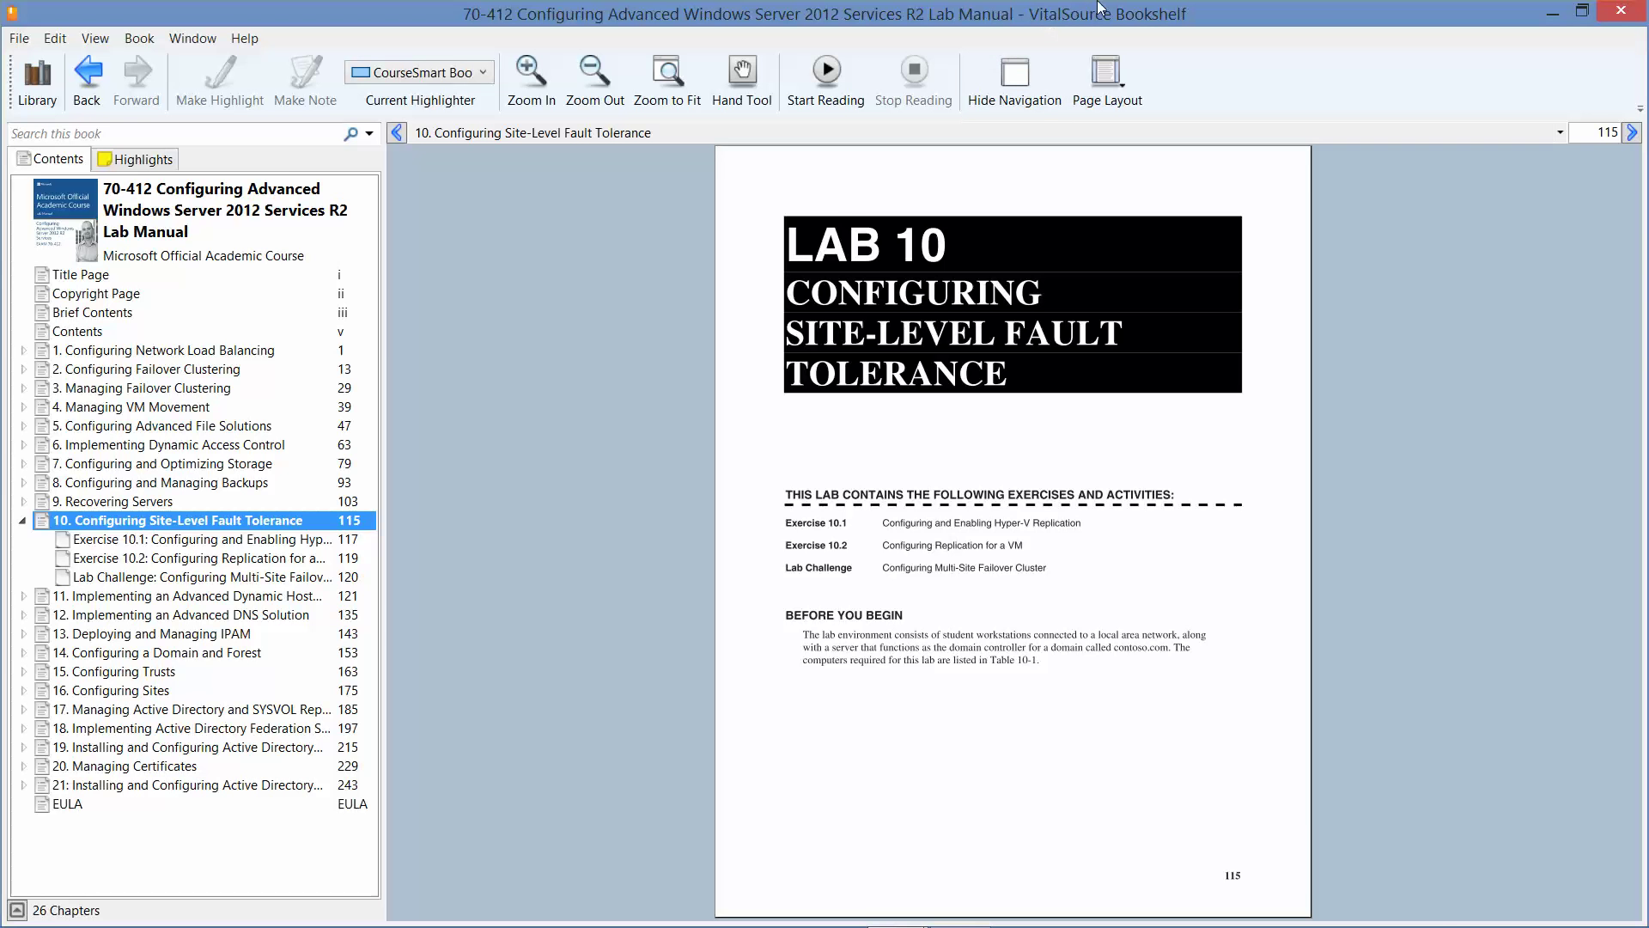
{"action": "left_click", "coordinate": [1553, 12]}
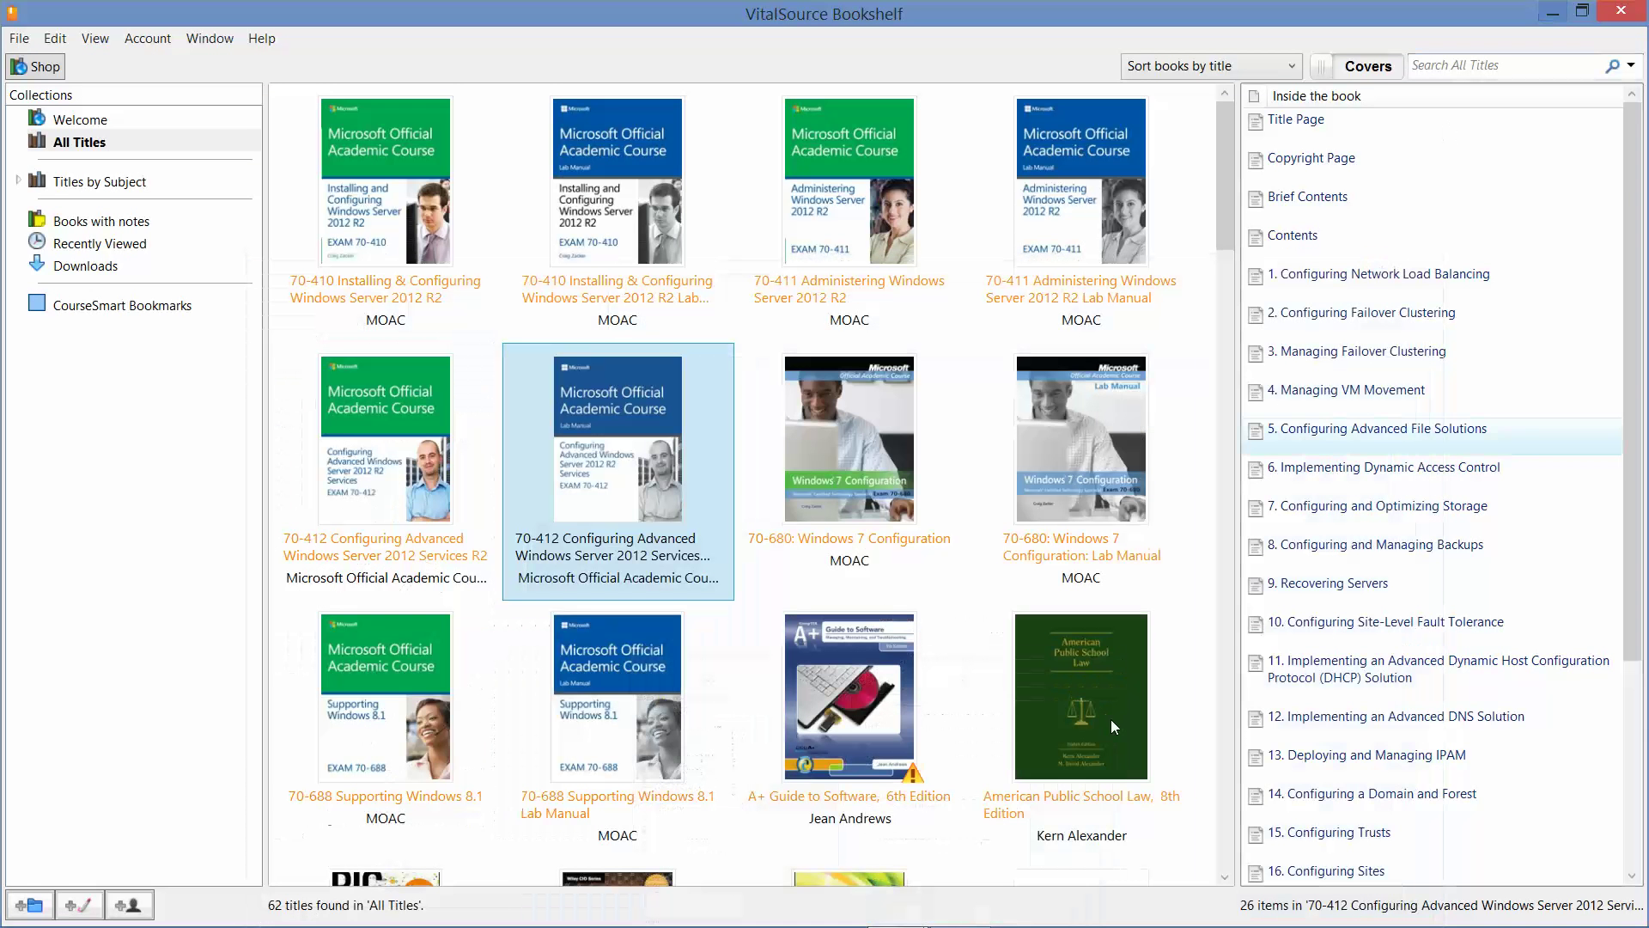
{"action": "left_click", "coordinate": [1621, 11]}
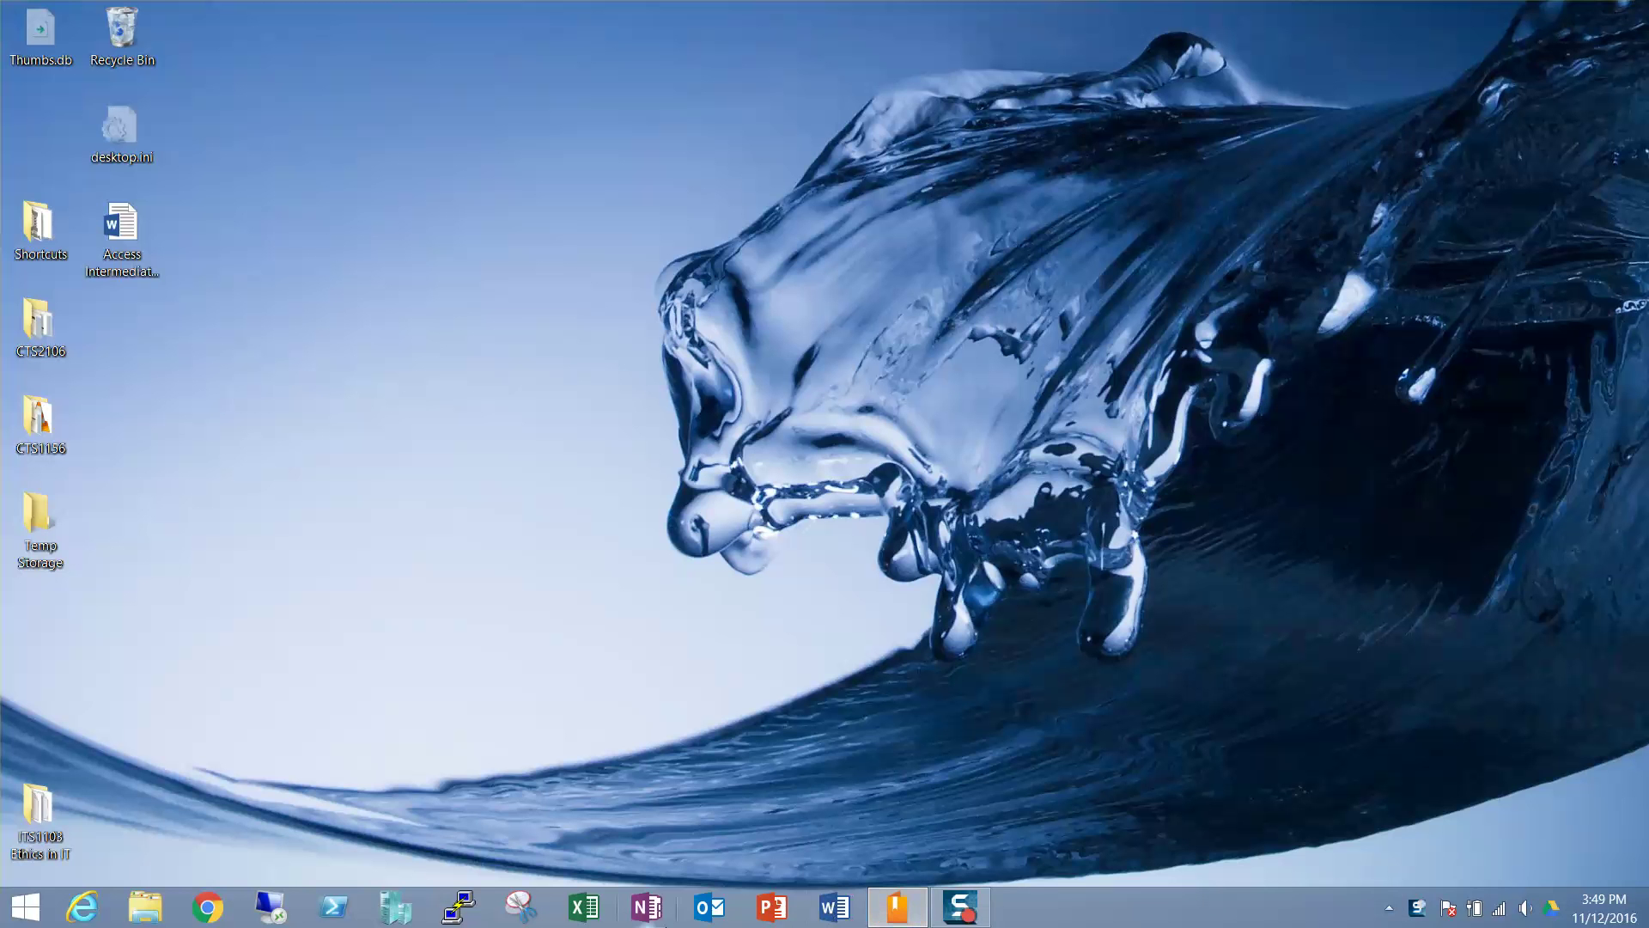
Start RWDC01, Server01 and Server02 from their own connection windows, minimizing each afterwards.
{"action": "left_click", "coordinate": [394, 909]}
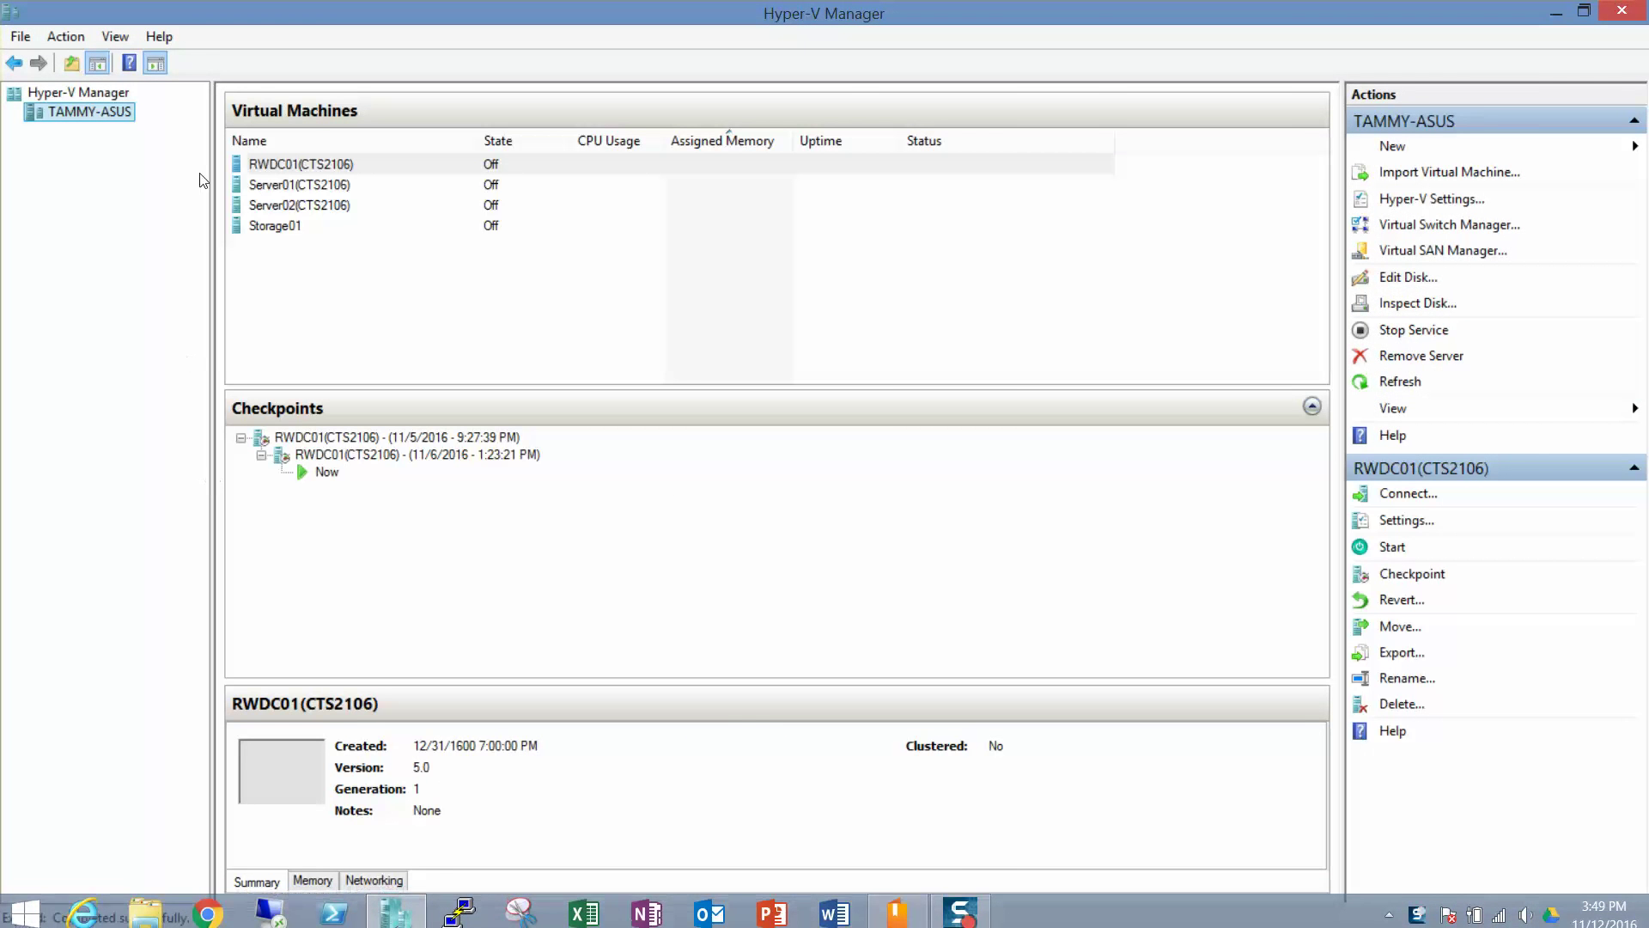
{"action": "double_click", "coordinate": [292, 163]}
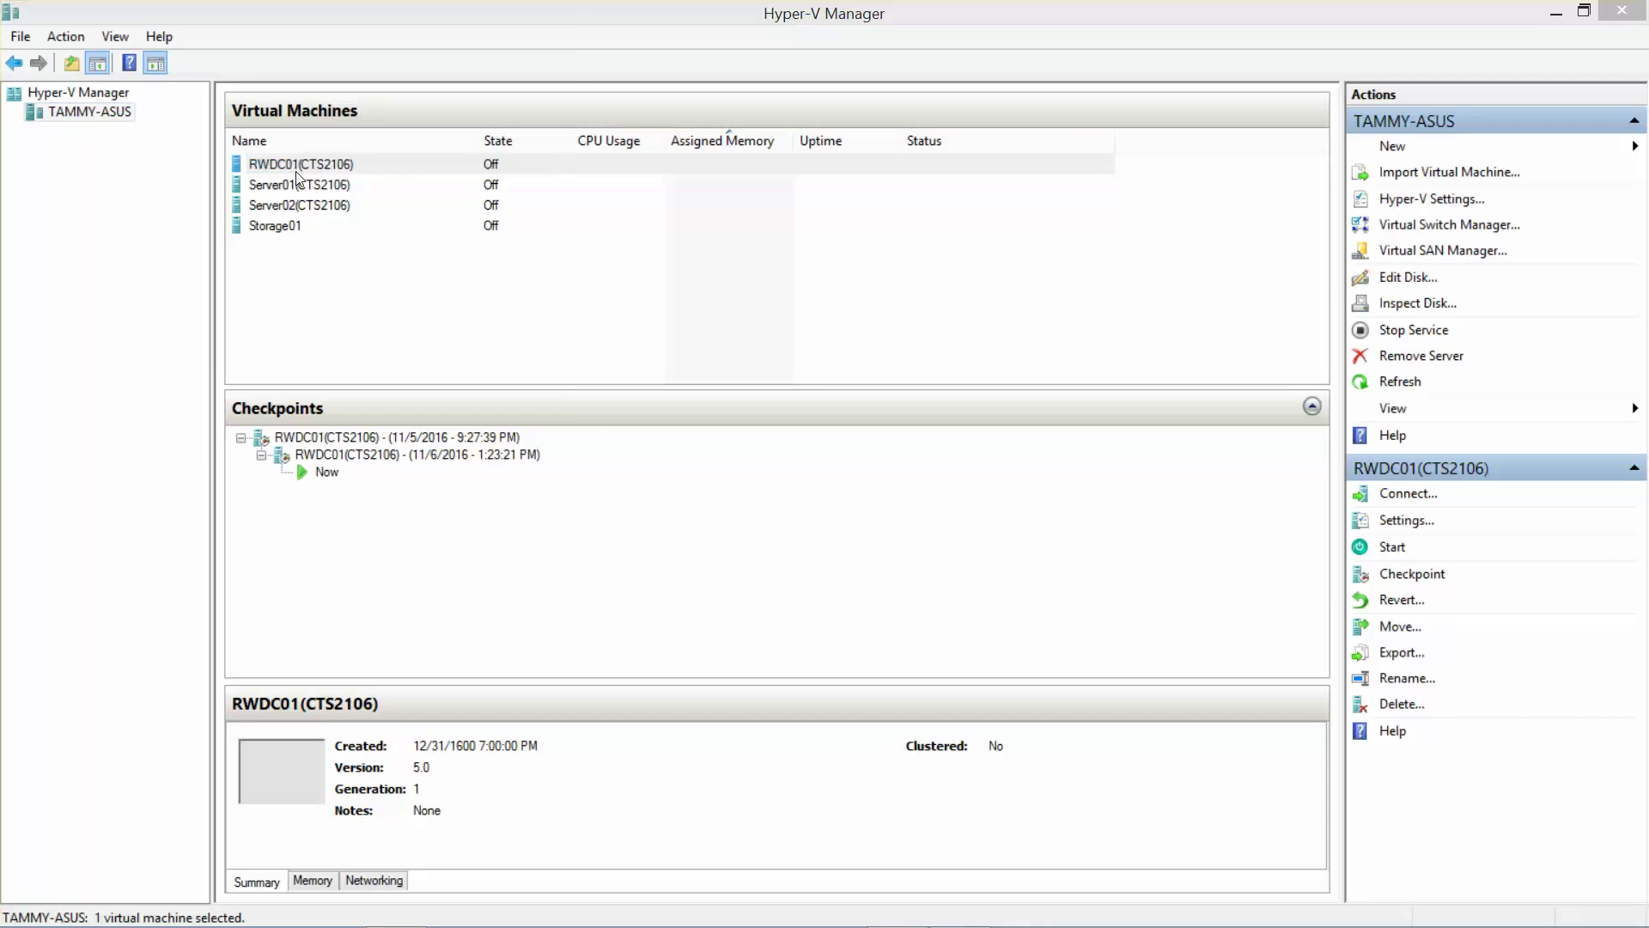
{"action": "left_click", "coordinate": [60, 84]}
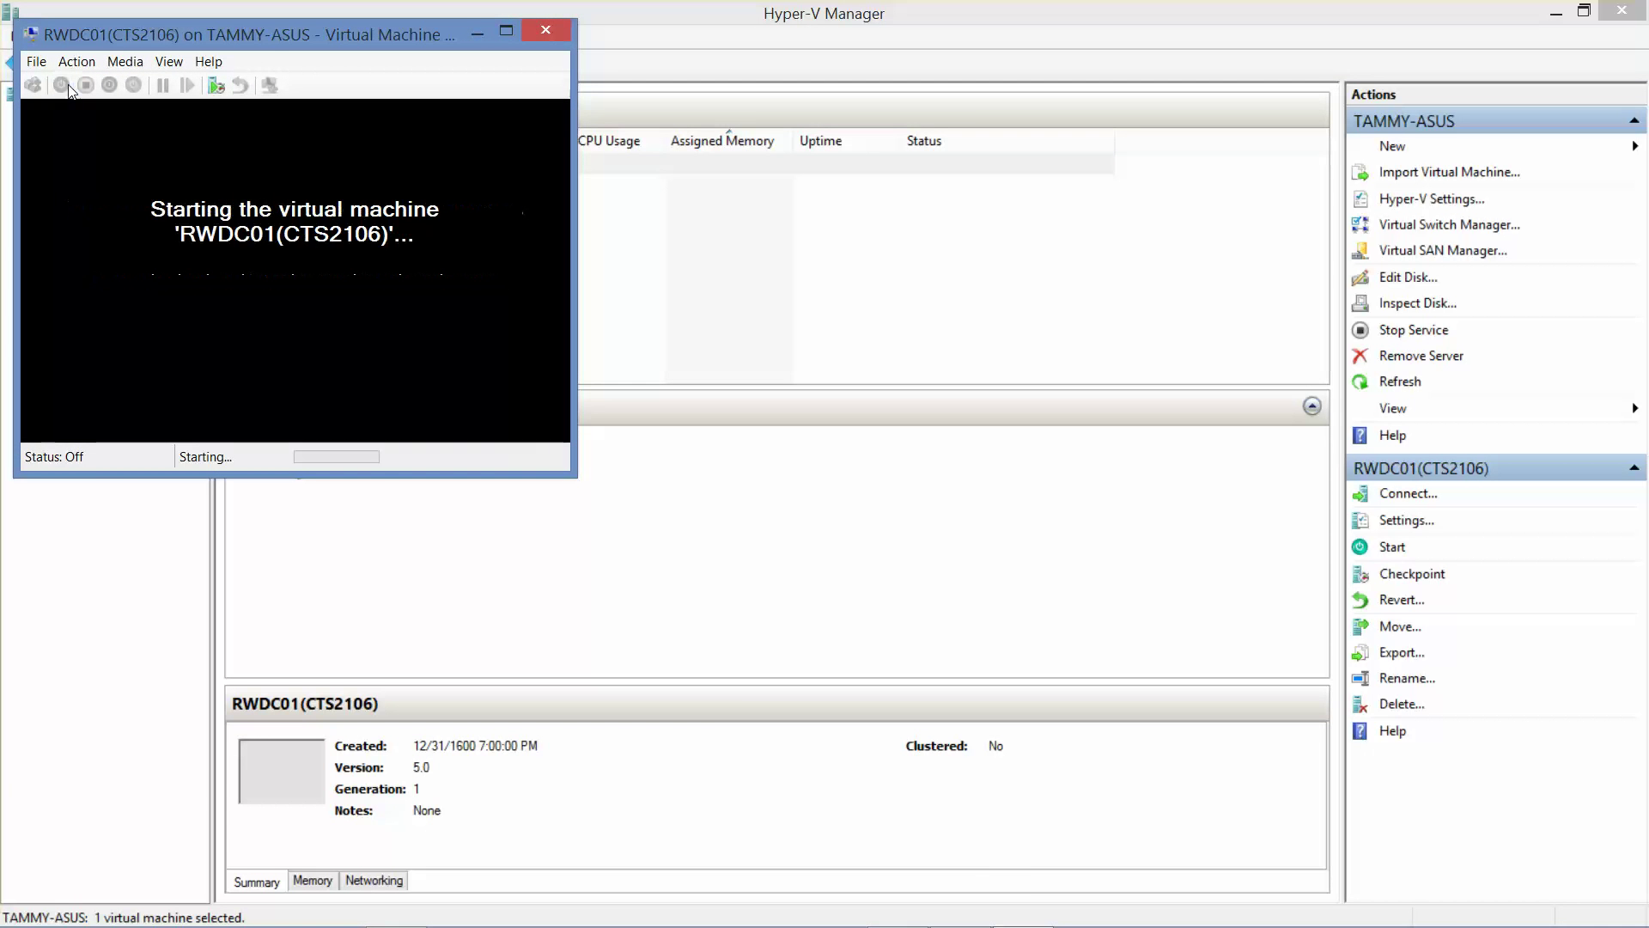
{"action": "left_click", "coordinate": [478, 33]}
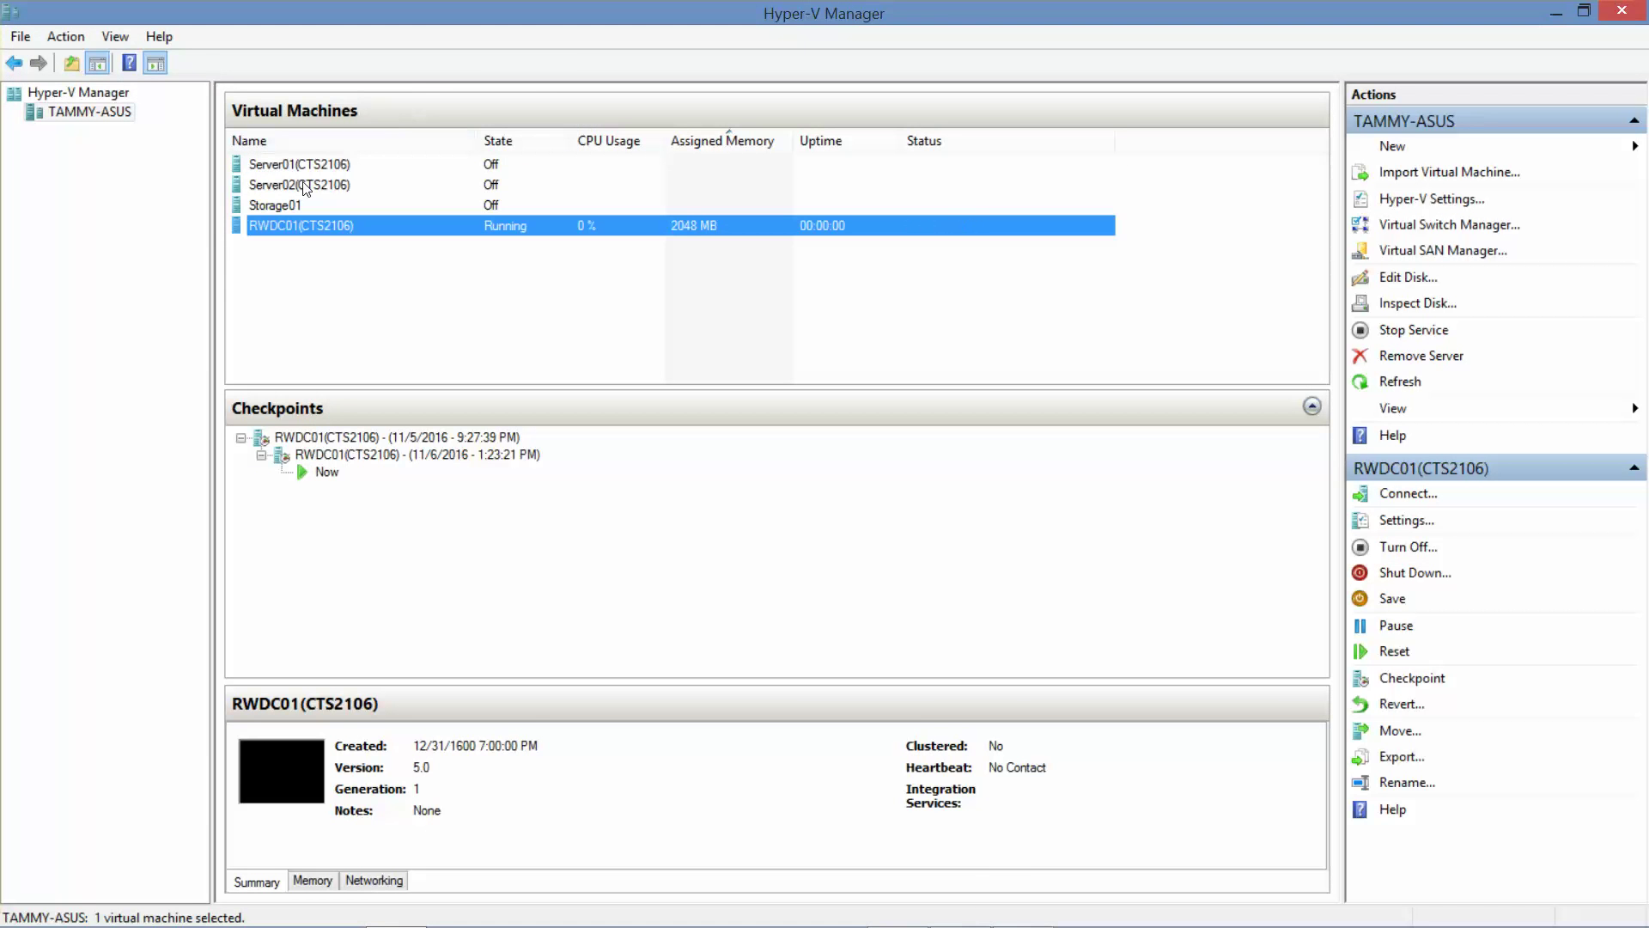
{"action": "double_click", "coordinate": [296, 163]}
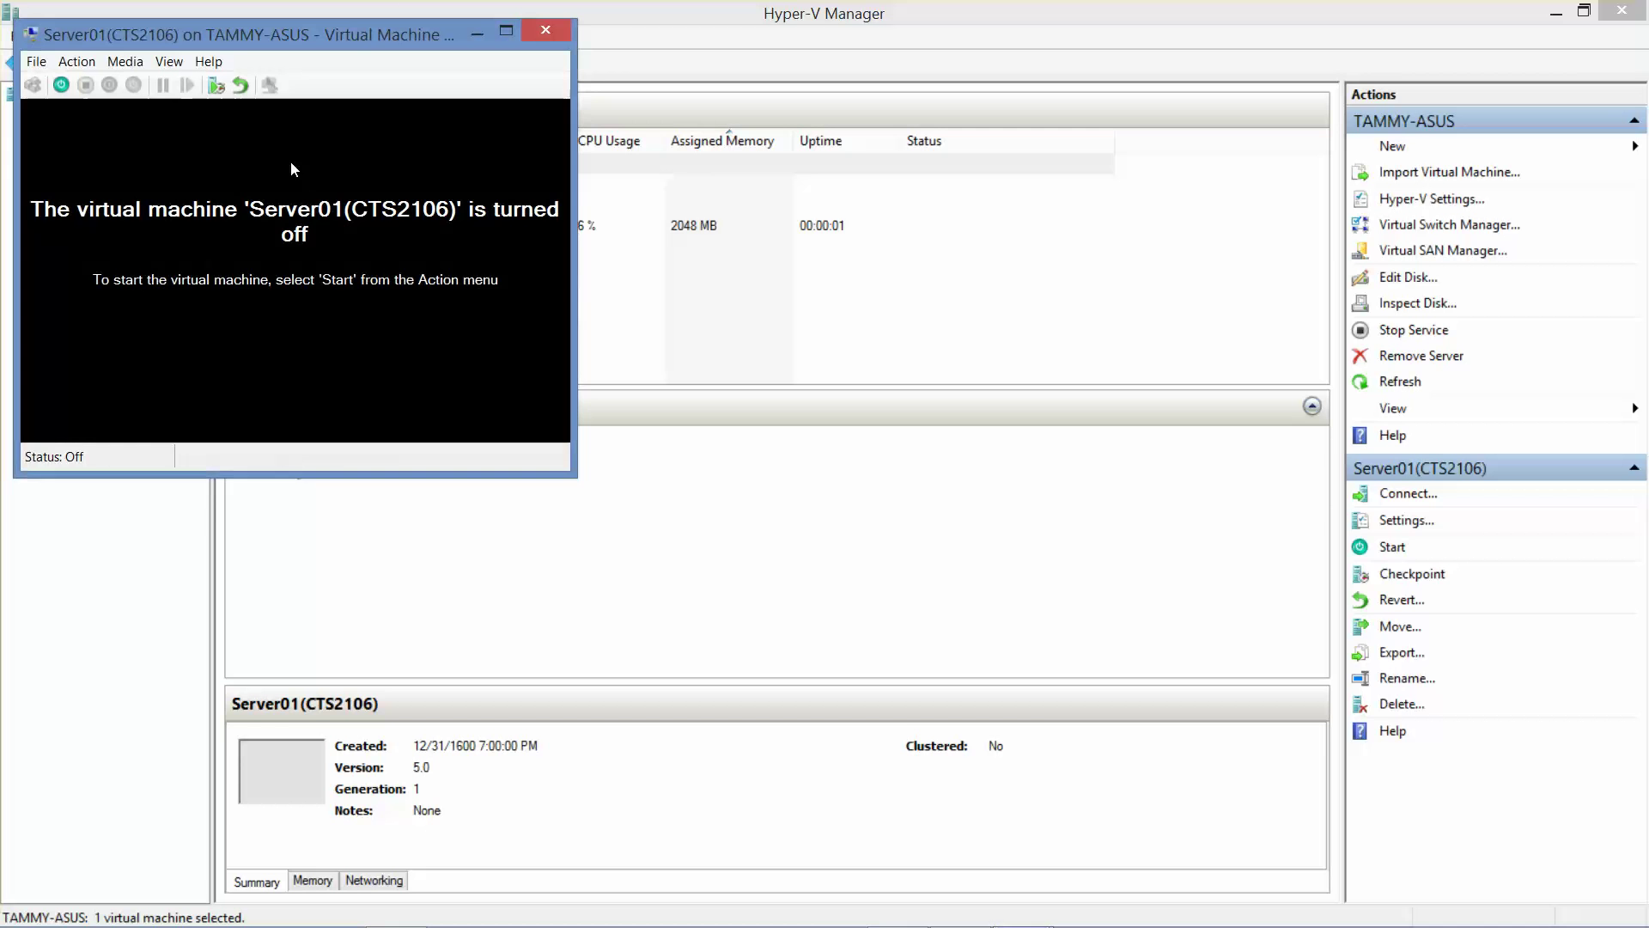
{"action": "left_click", "coordinate": [69, 85]}
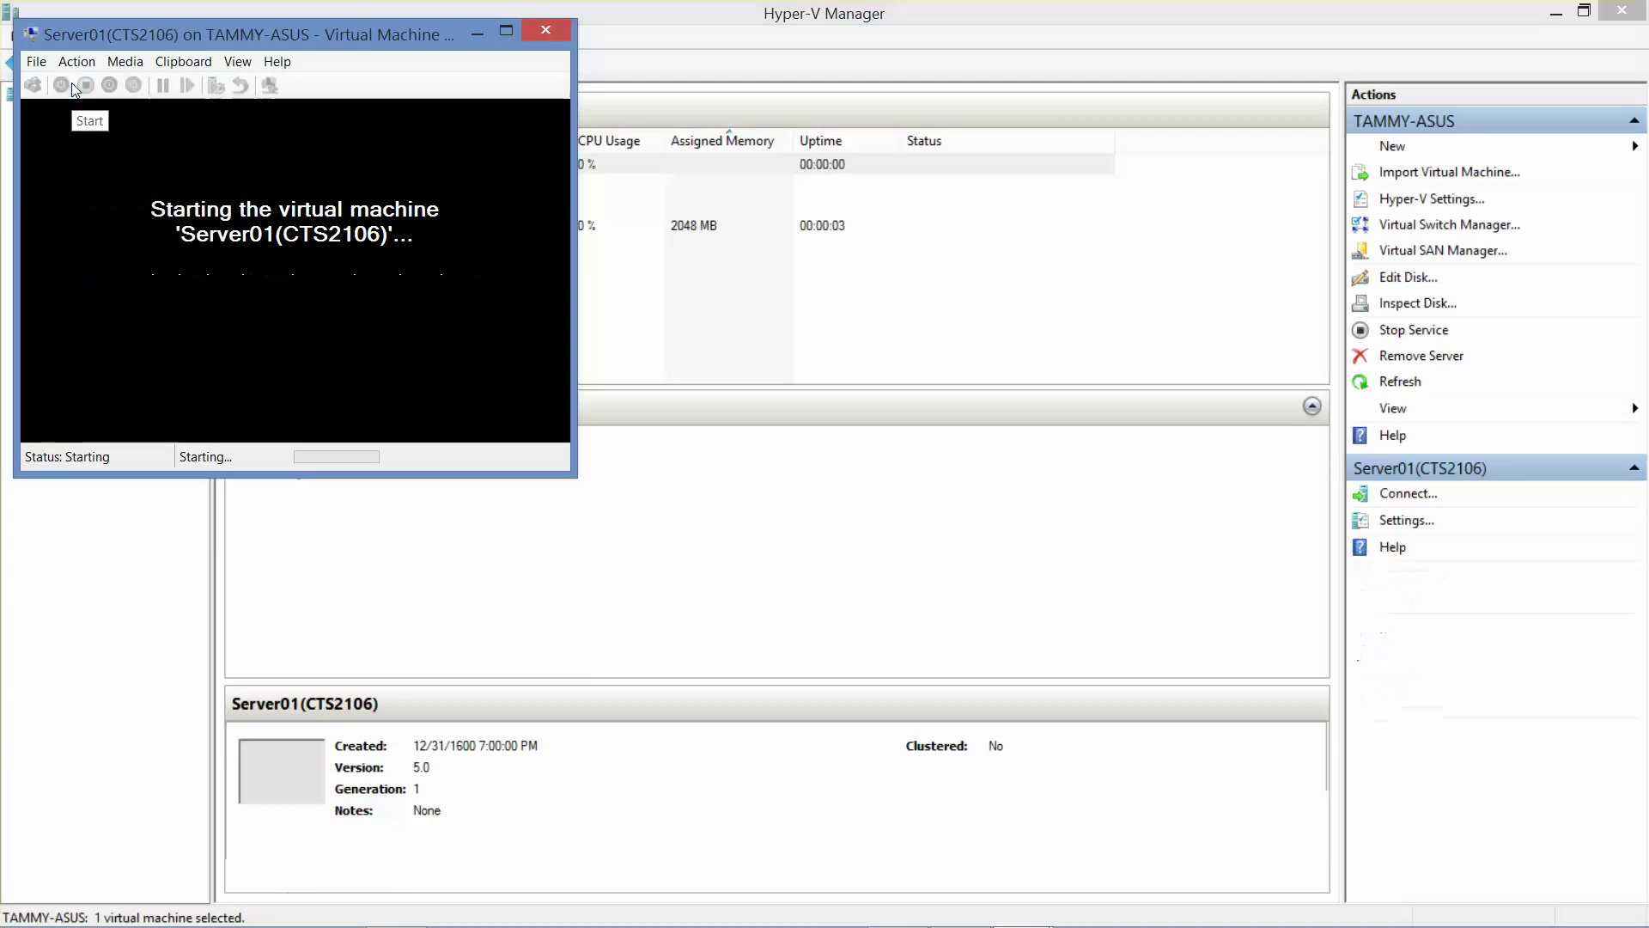
{"action": "left_click", "coordinate": [478, 32]}
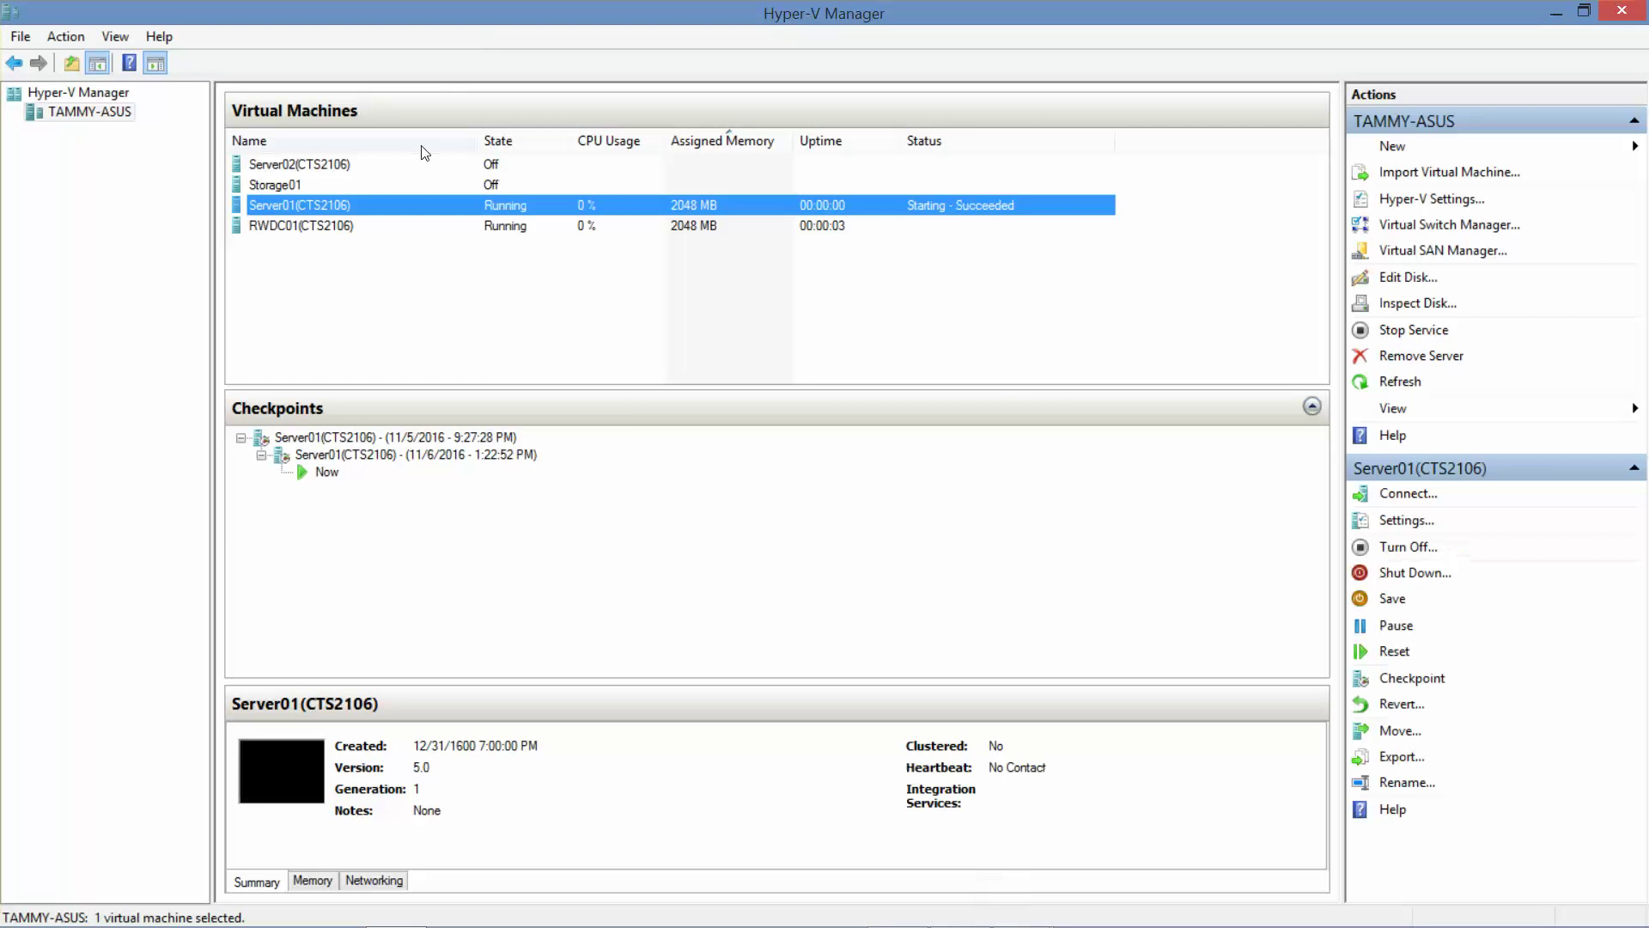
{"action": "double_click", "coordinate": [297, 165]}
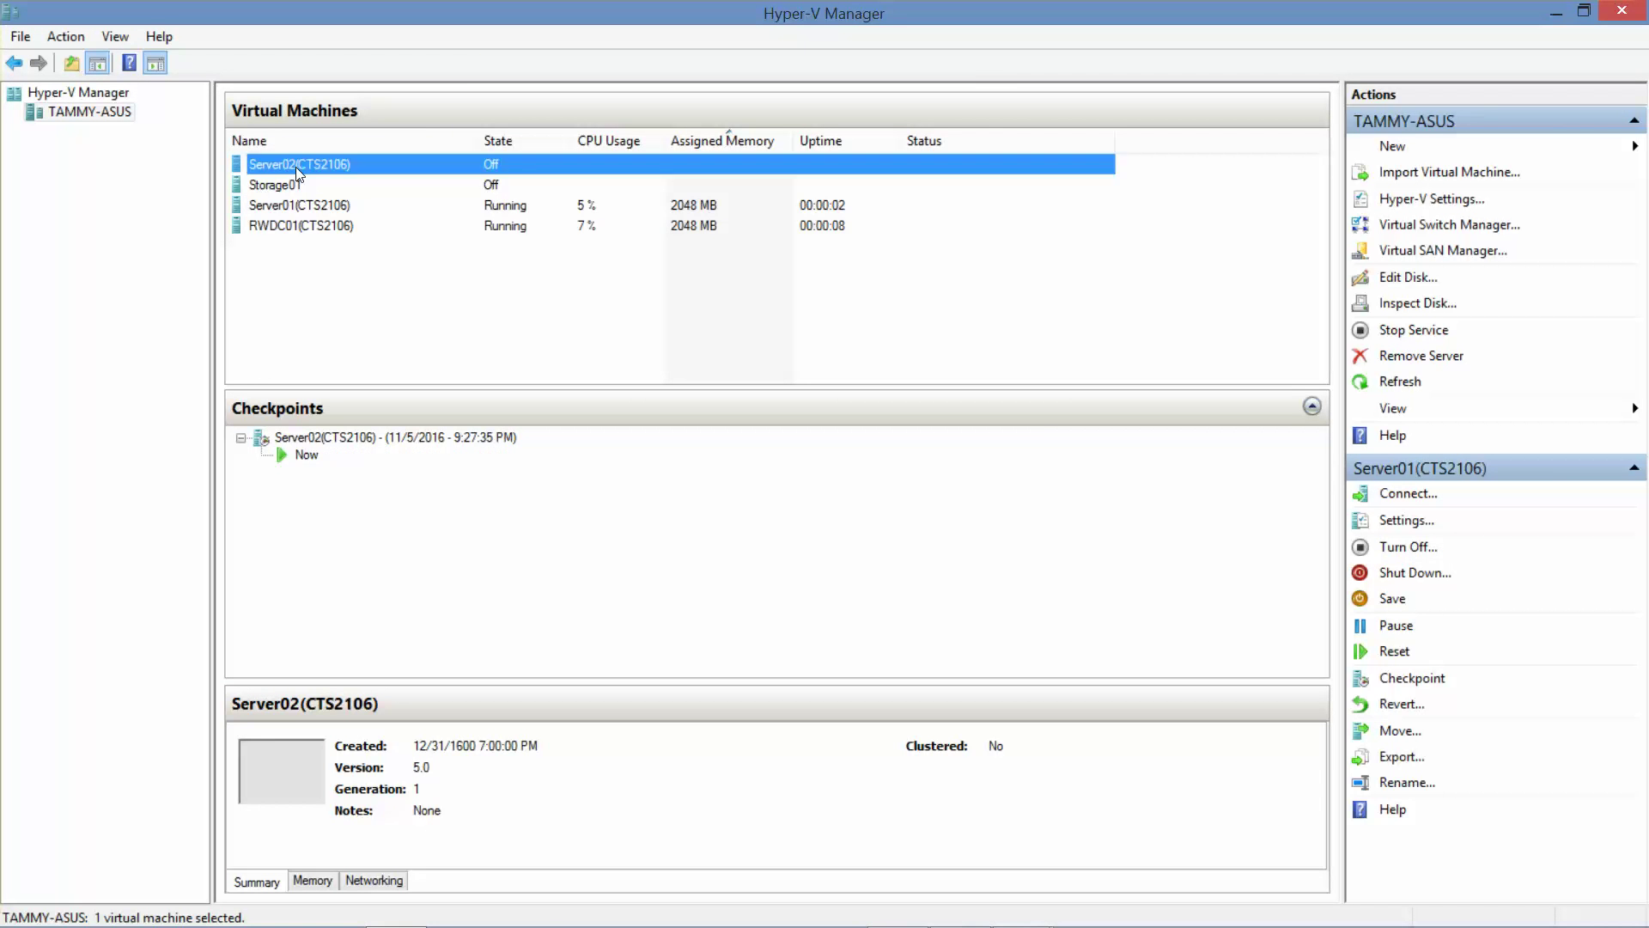
{"action": "left_click", "coordinate": [62, 84]}
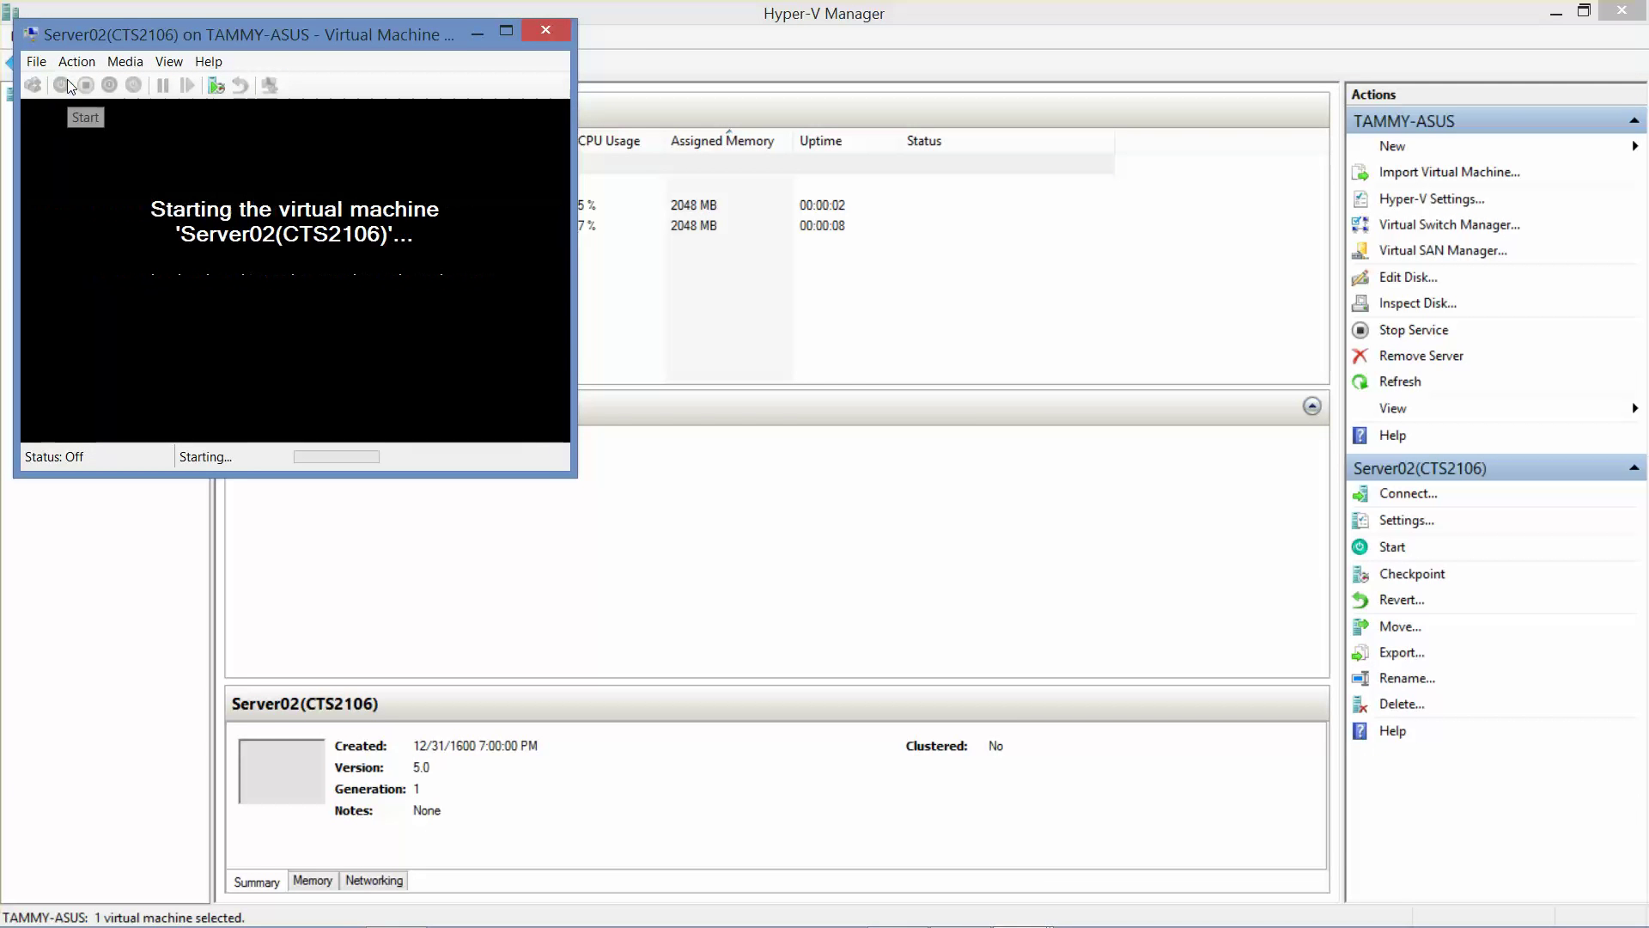
{"action": "left_click", "coordinate": [472, 34]}
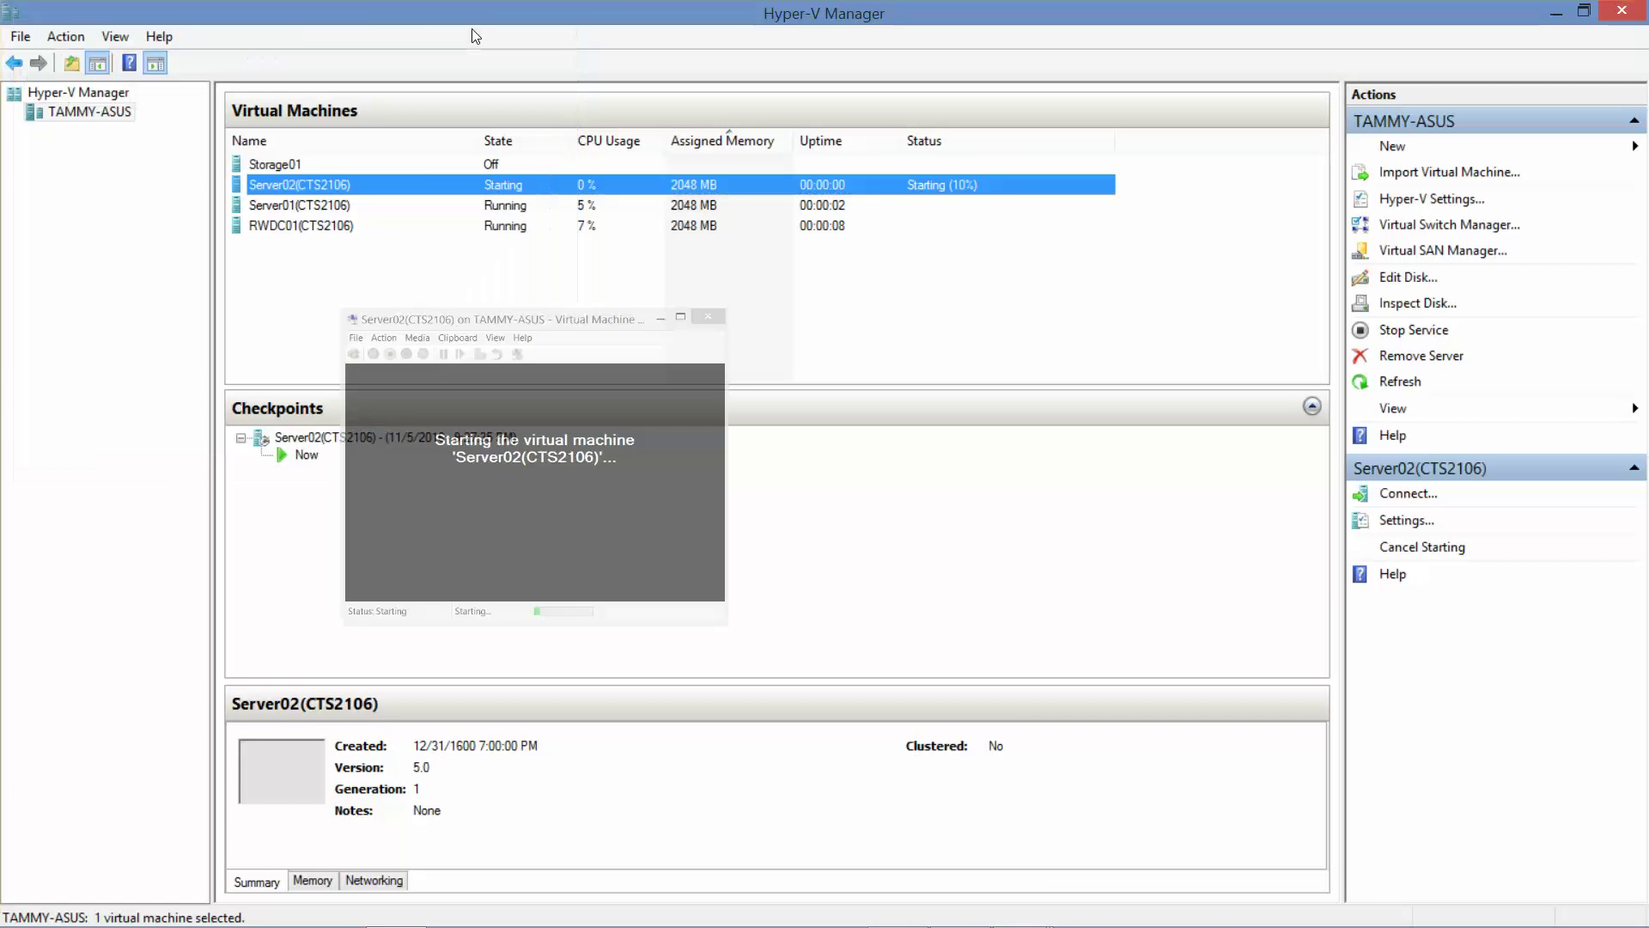
Connect to Storage01 through its context menu and start it.
{"action": "right_click", "coordinate": [303, 164]}
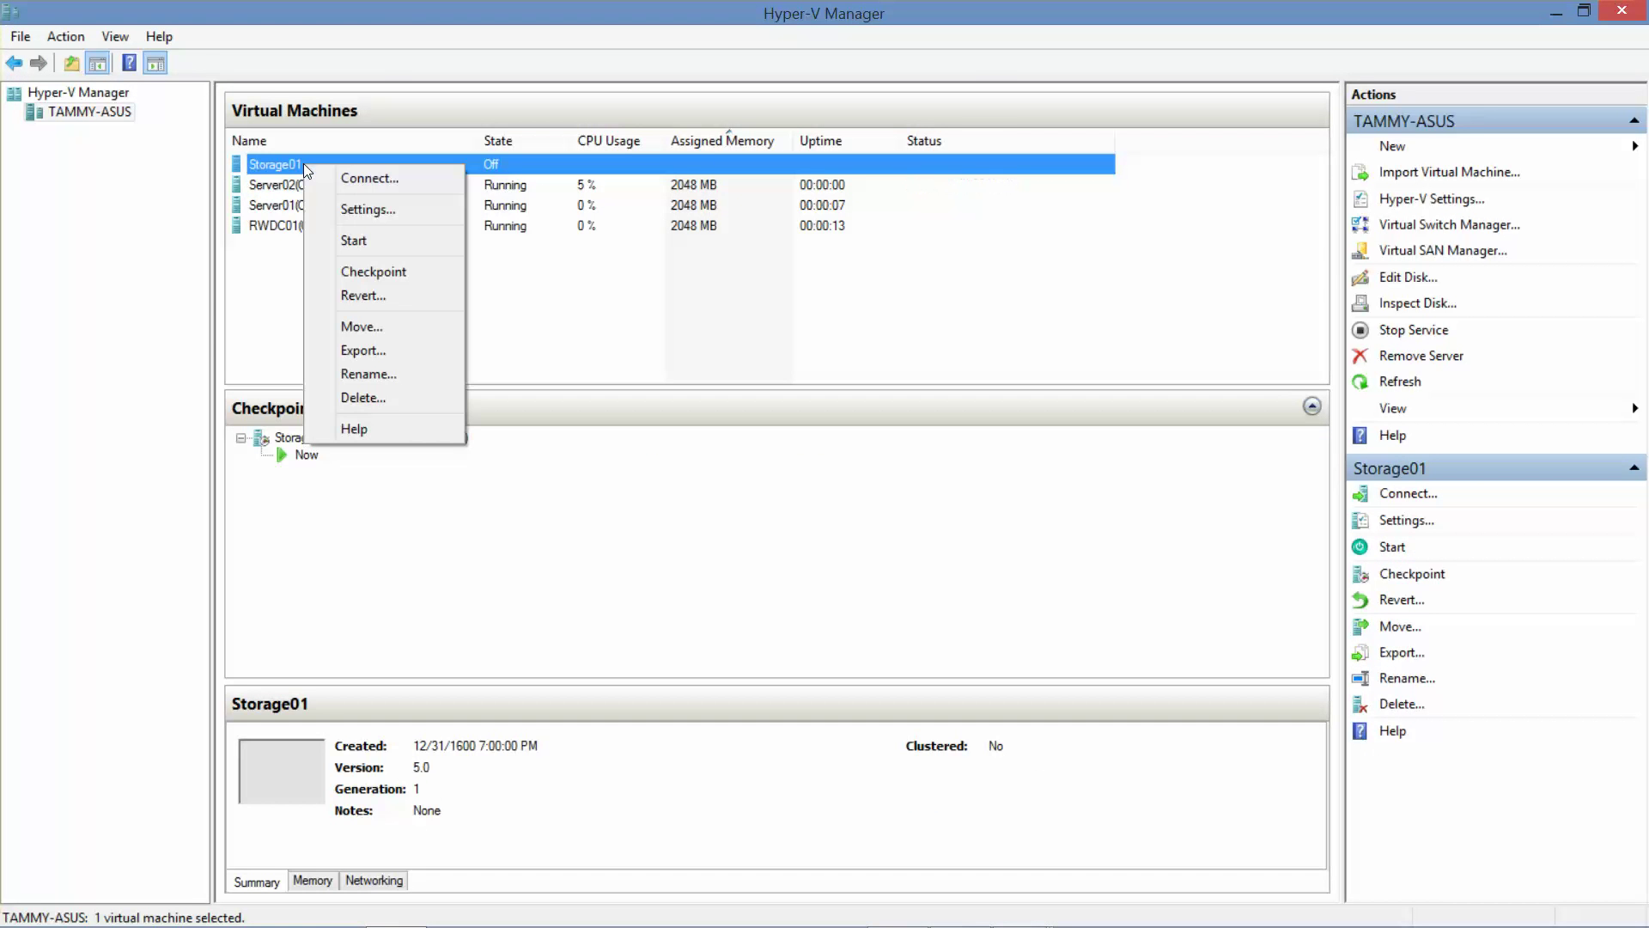
{"action": "left_click", "coordinate": [269, 165]}
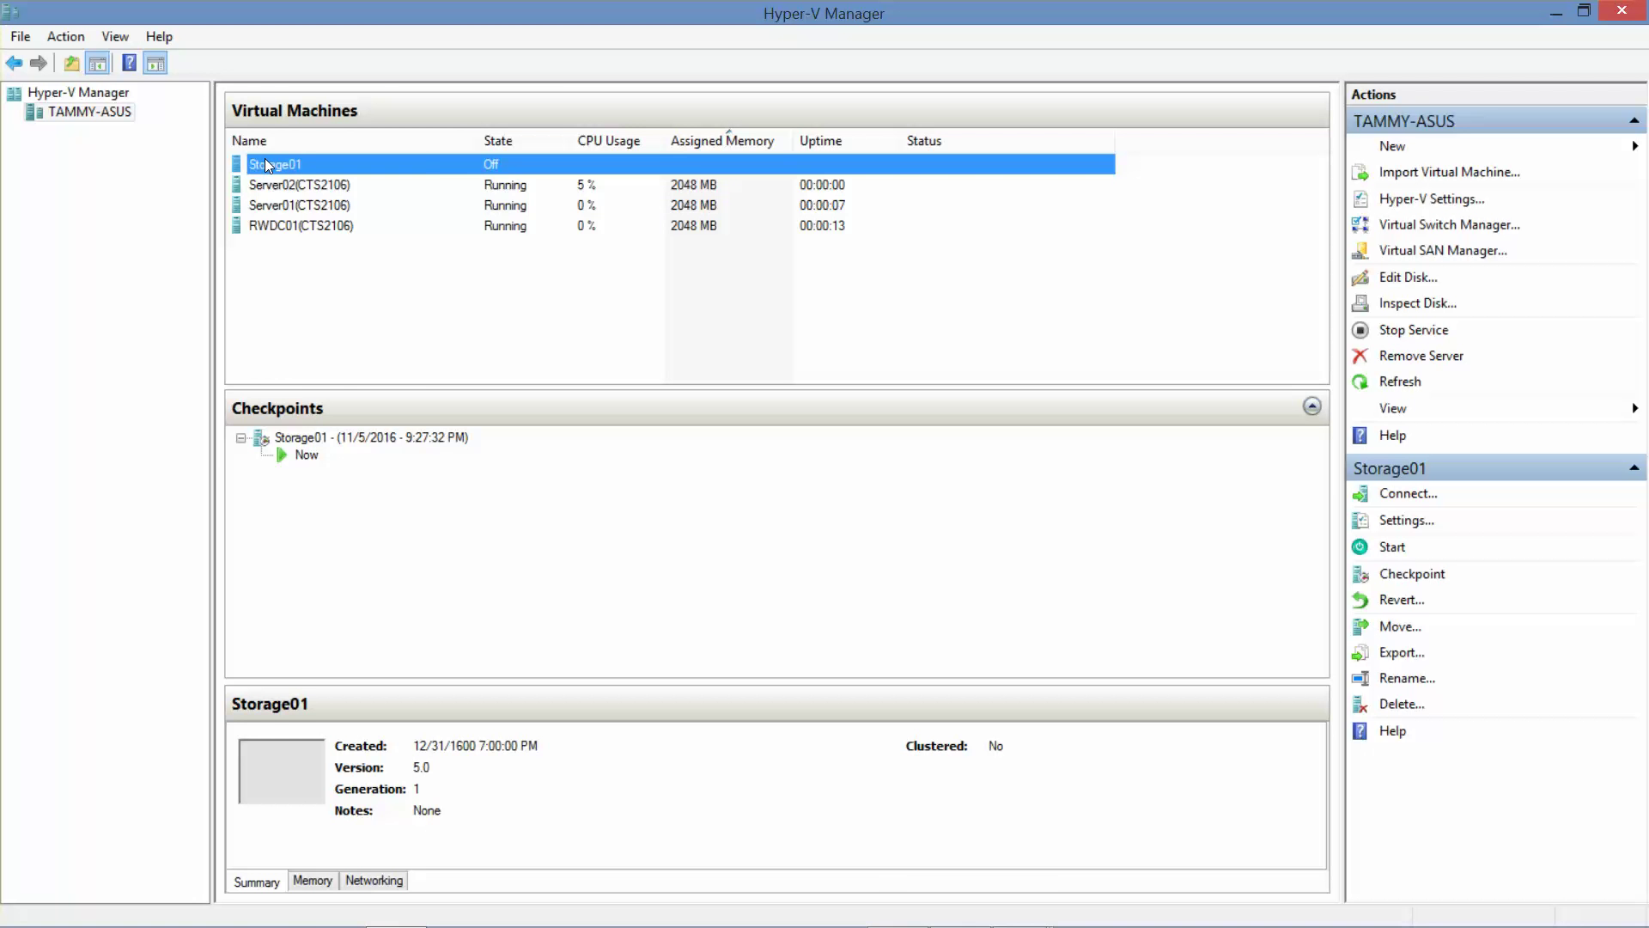
{"action": "right_click", "coordinate": [264, 158]}
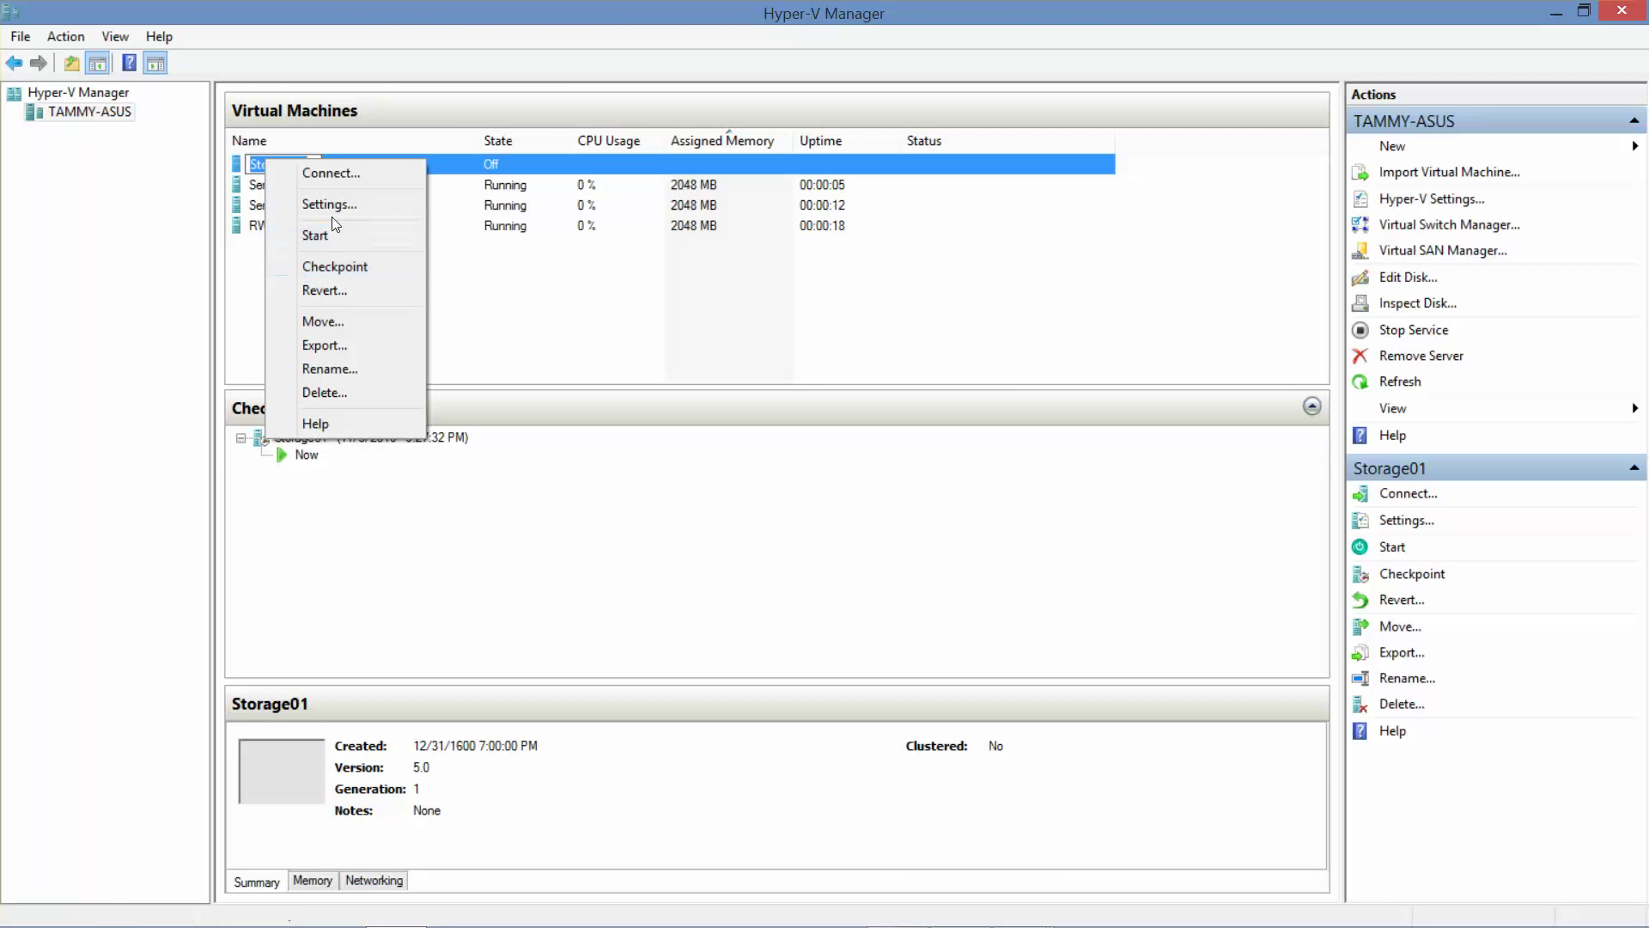
{"action": "left_click", "coordinate": [331, 163]}
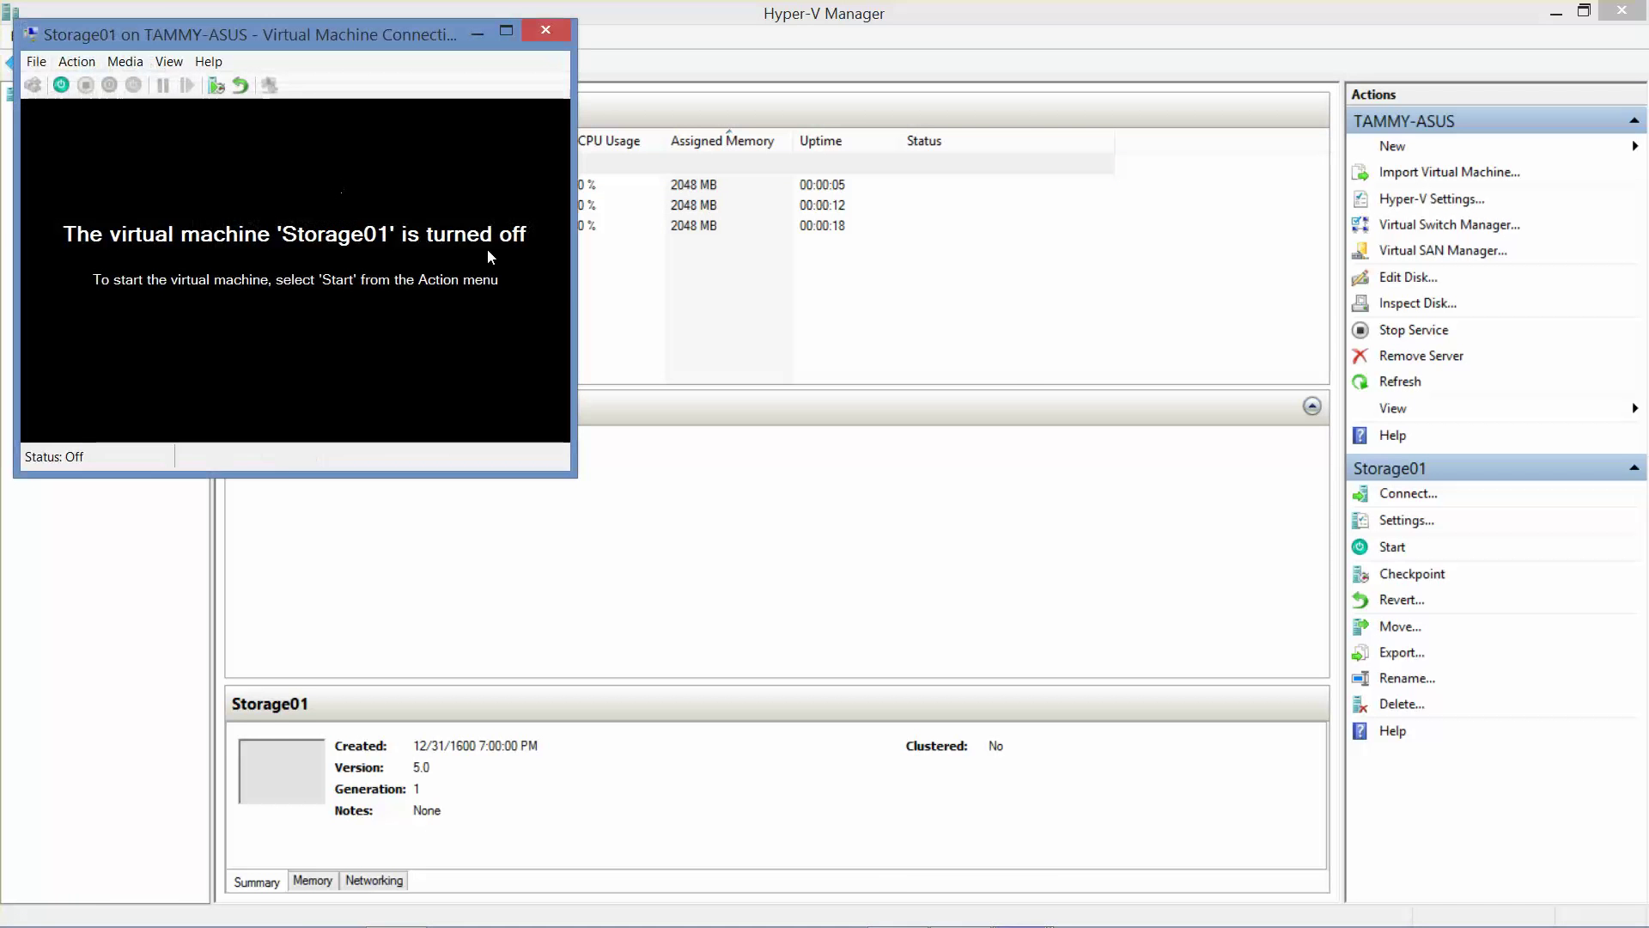
{"action": "left_click", "coordinate": [1551, 16]}
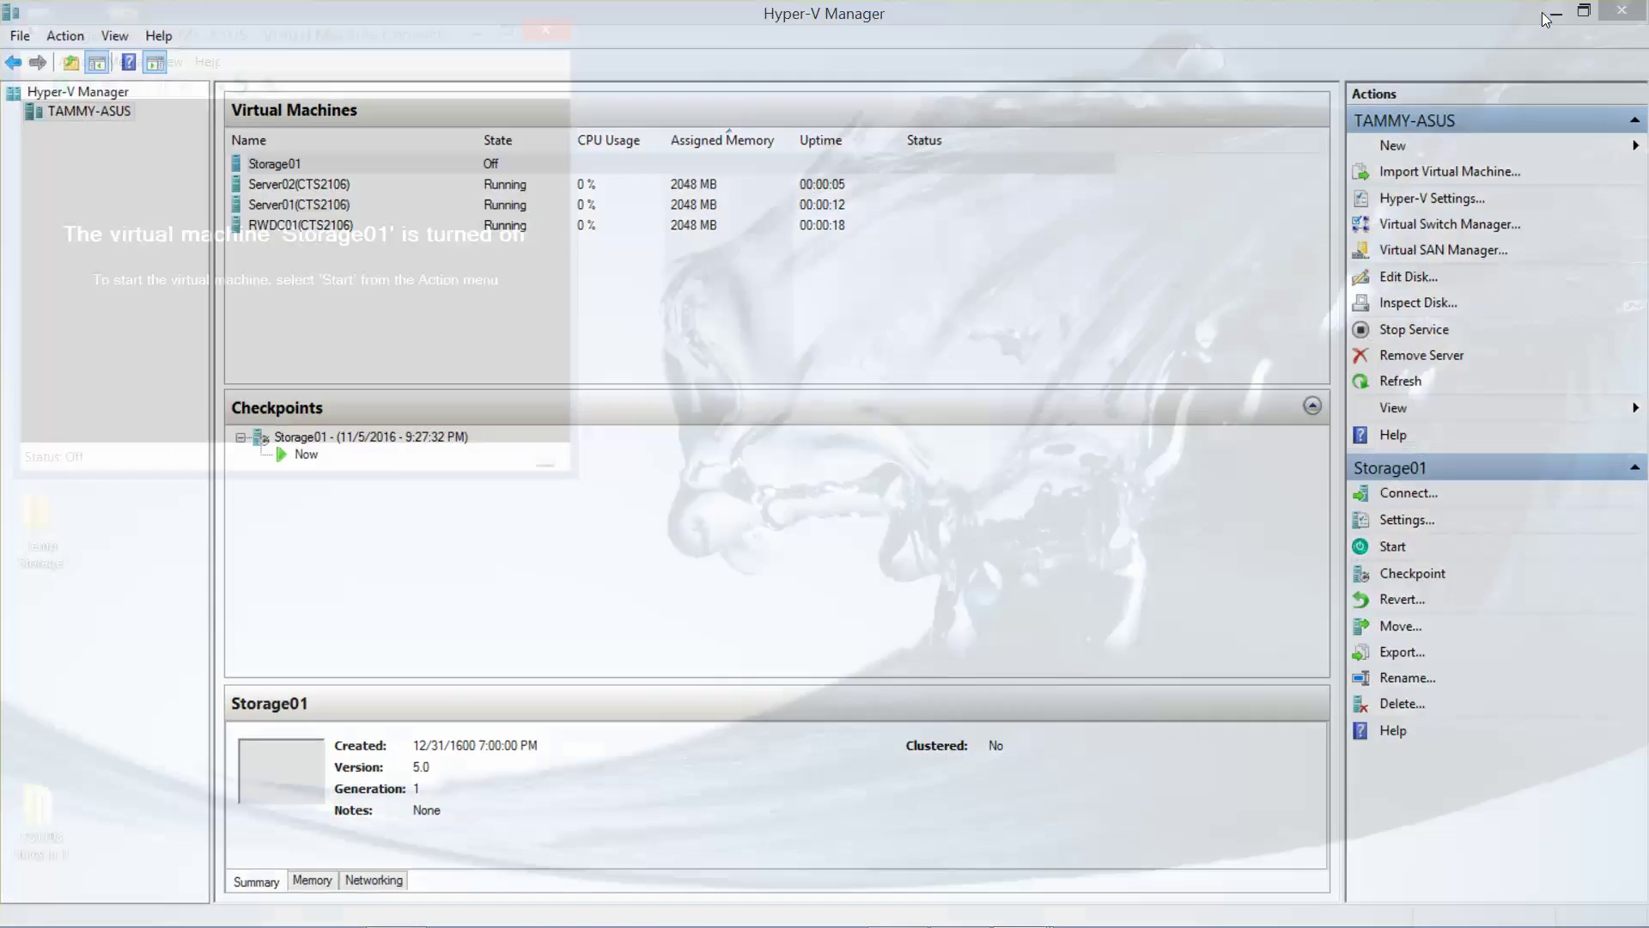
{"action": "left_click", "coordinate": [62, 85]}
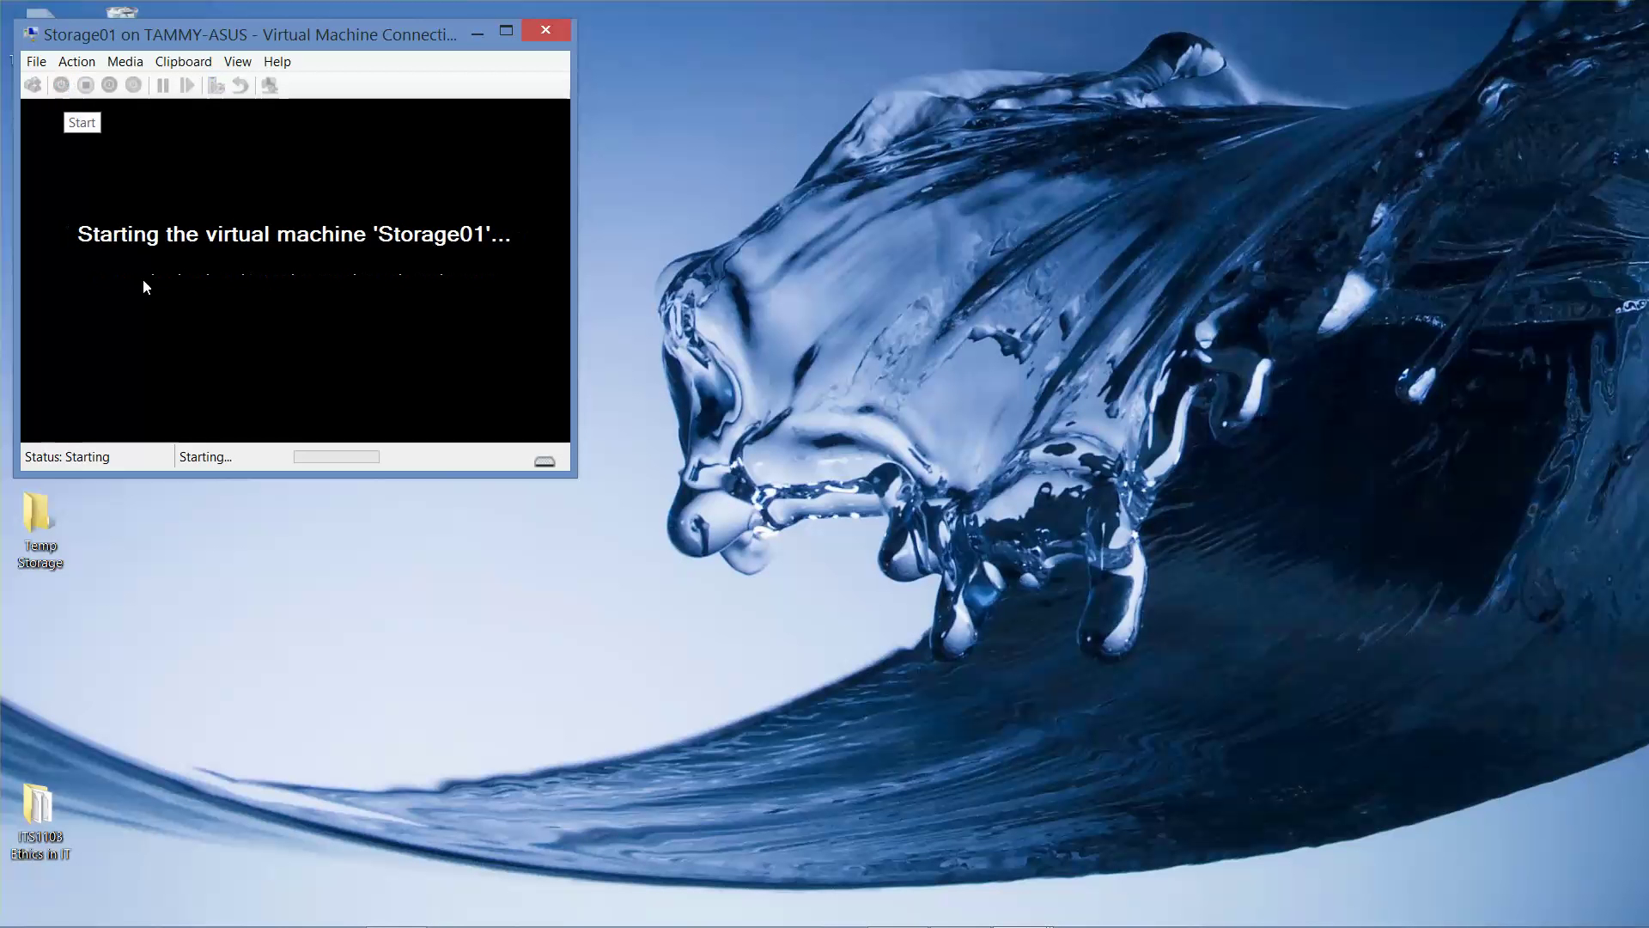
Bring the RWDC01, Server01, Server02 and Storage01 consoles up from the taskbar.
{"action": "mouse_move", "coordinate": [1018, 920]}
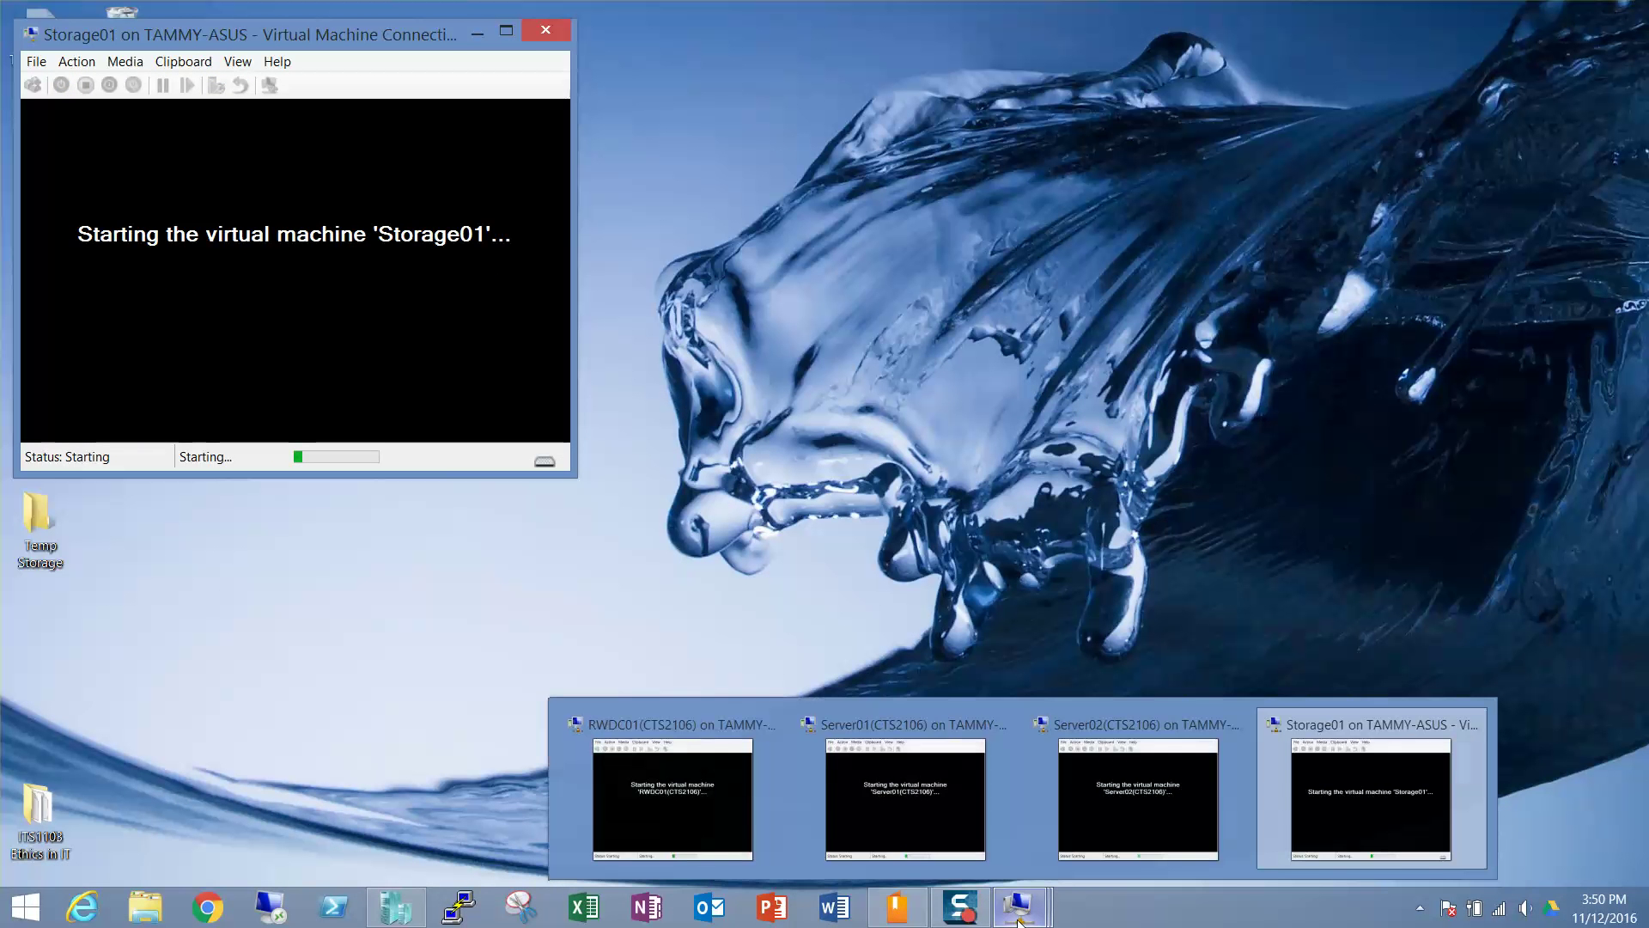
{"action": "left_click", "coordinate": [698, 820]}
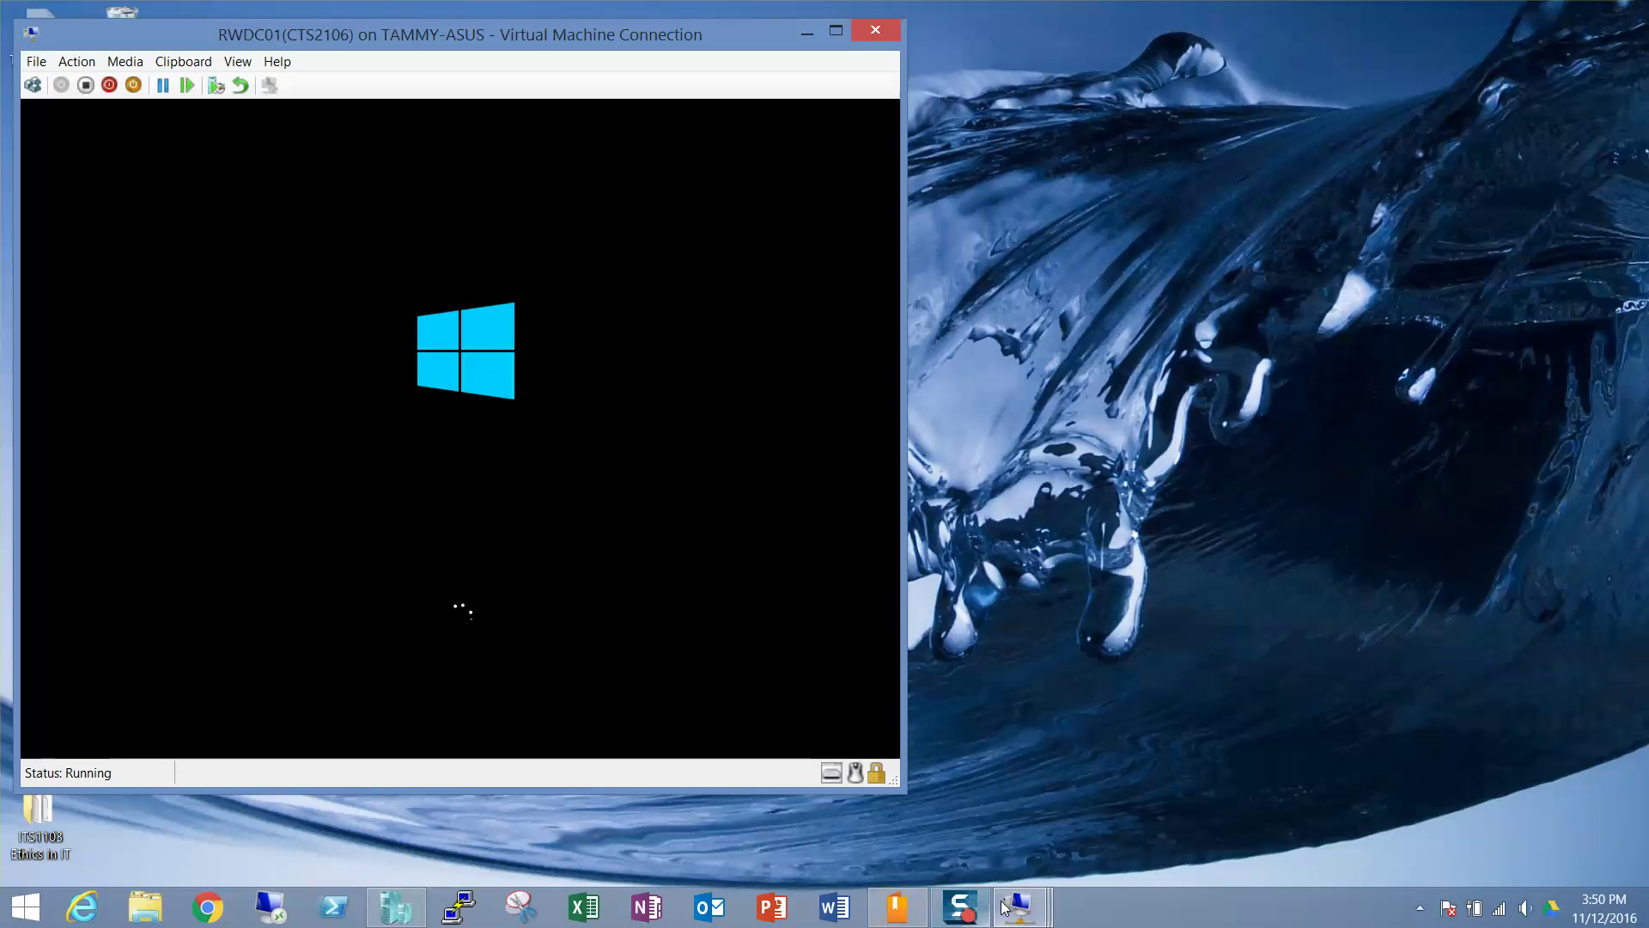
{"action": "mouse_move", "coordinate": [1018, 914]}
{"action": "left_click", "coordinate": [892, 809]}
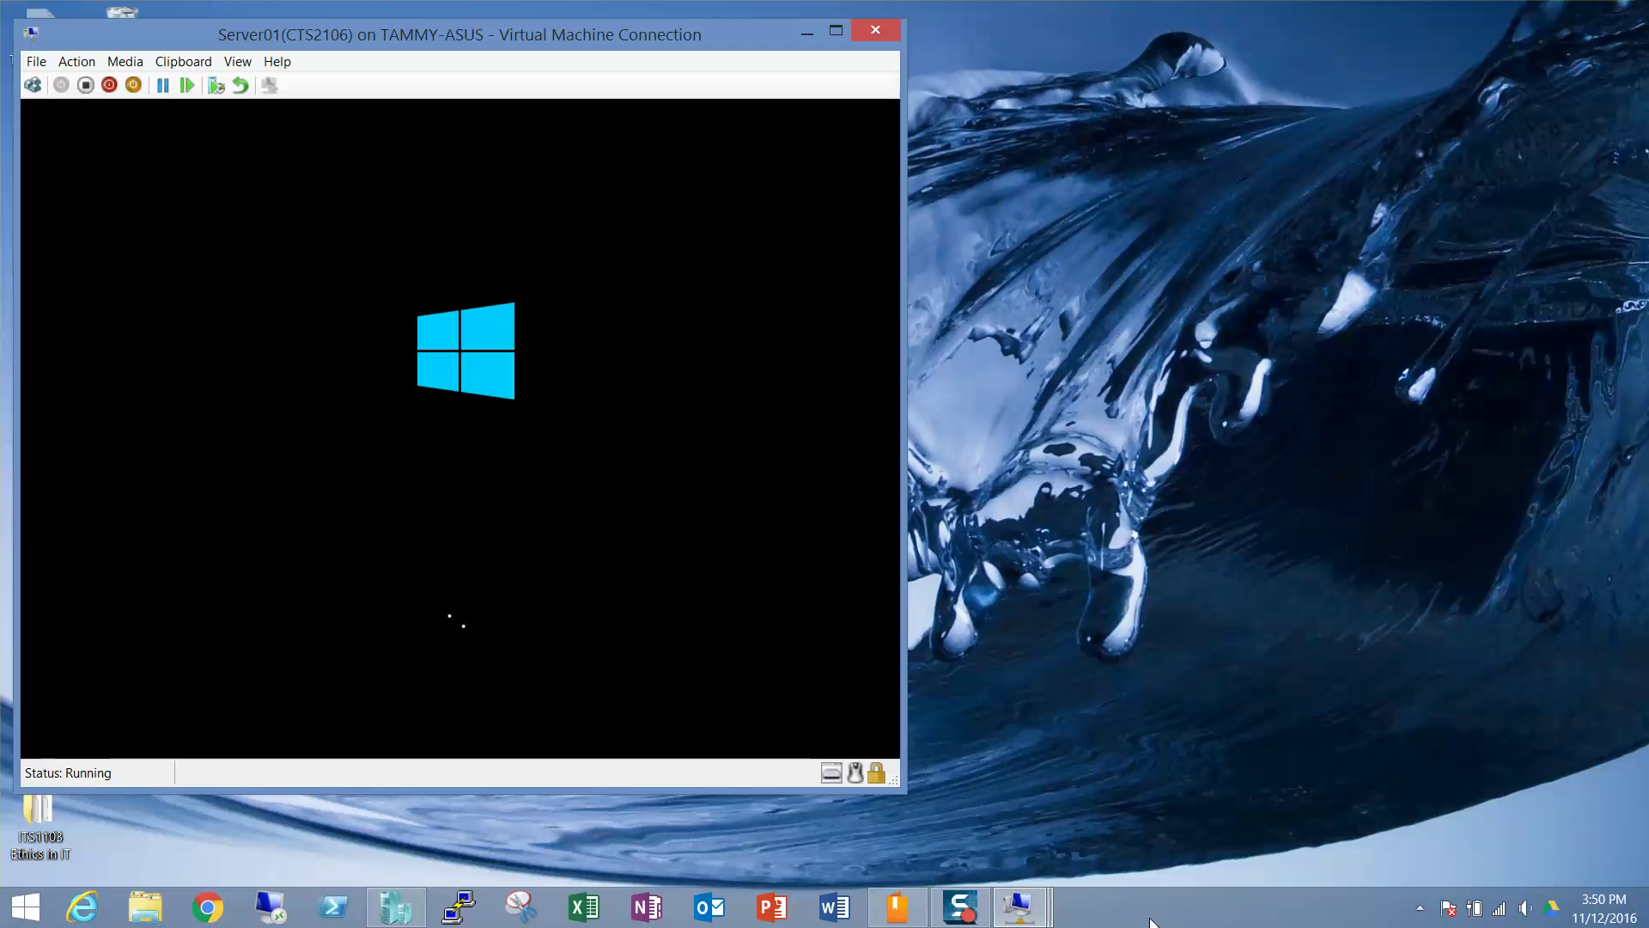
{"action": "mouse_move", "coordinate": [1032, 916]}
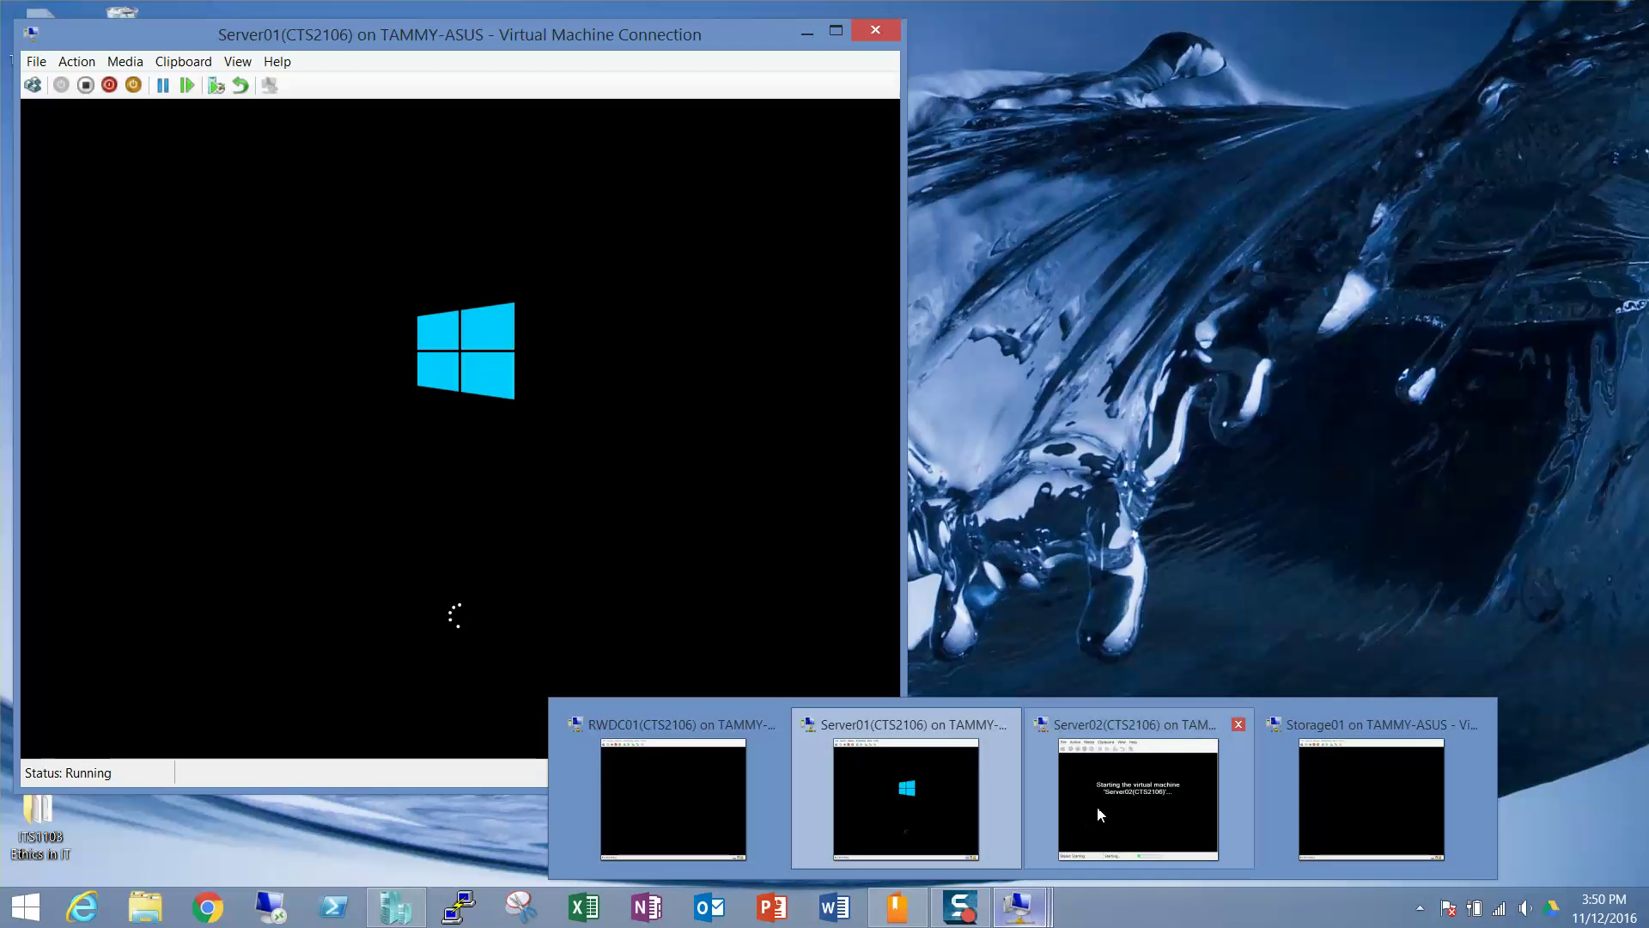
{"action": "left_click", "coordinate": [1096, 806]}
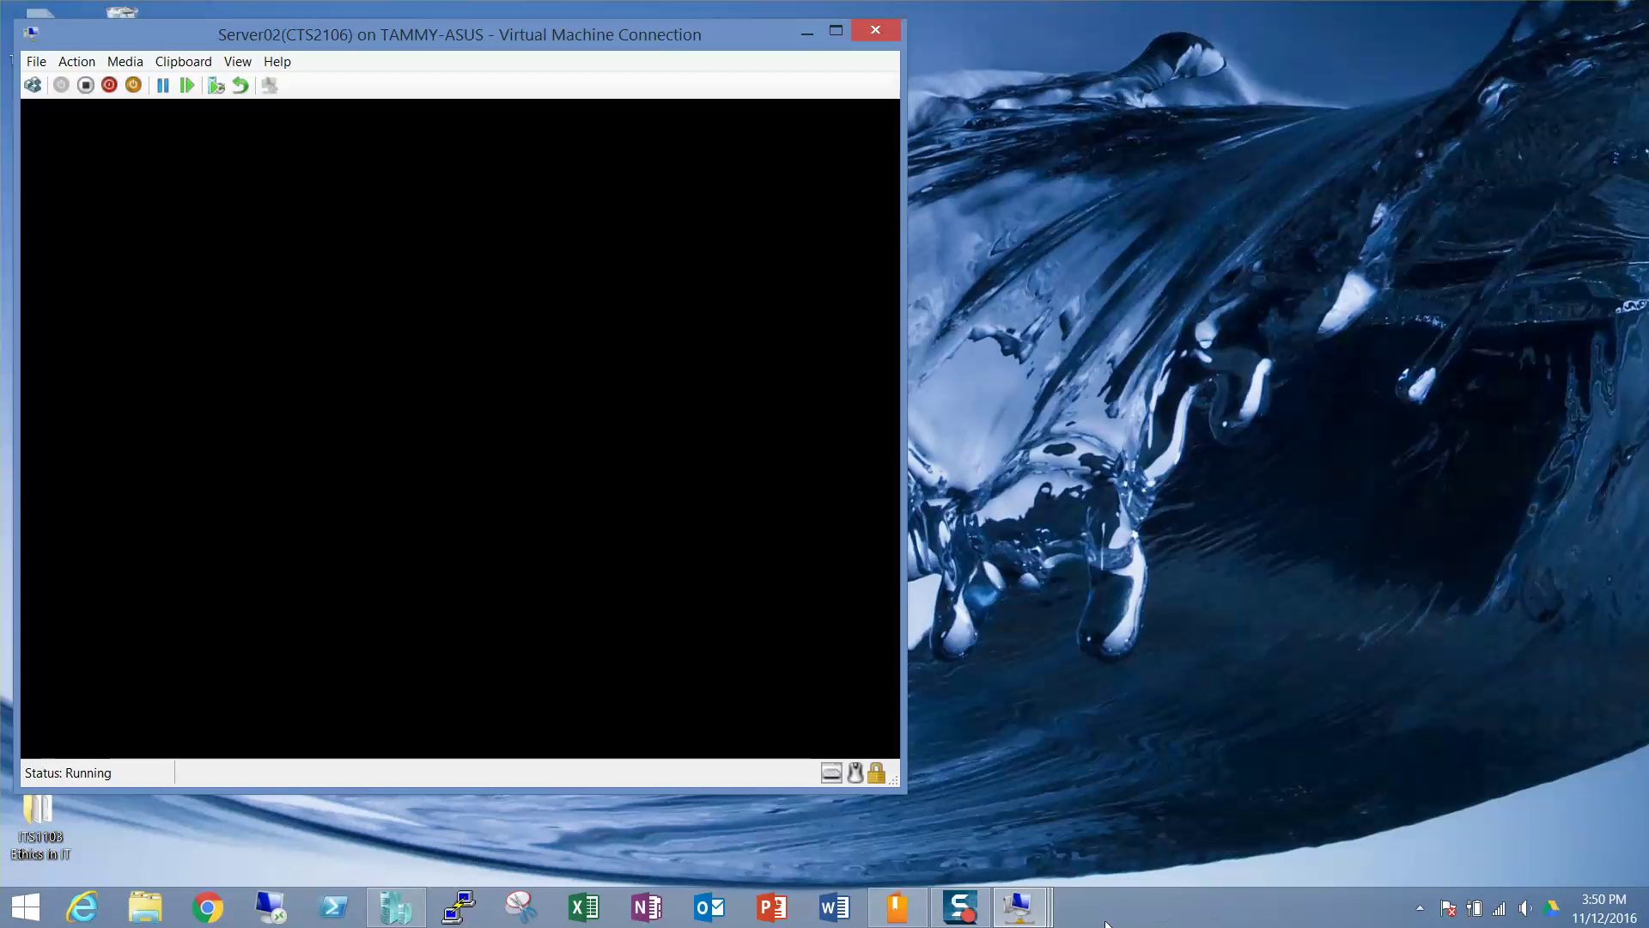
{"action": "mouse_move", "coordinate": [1018, 909]}
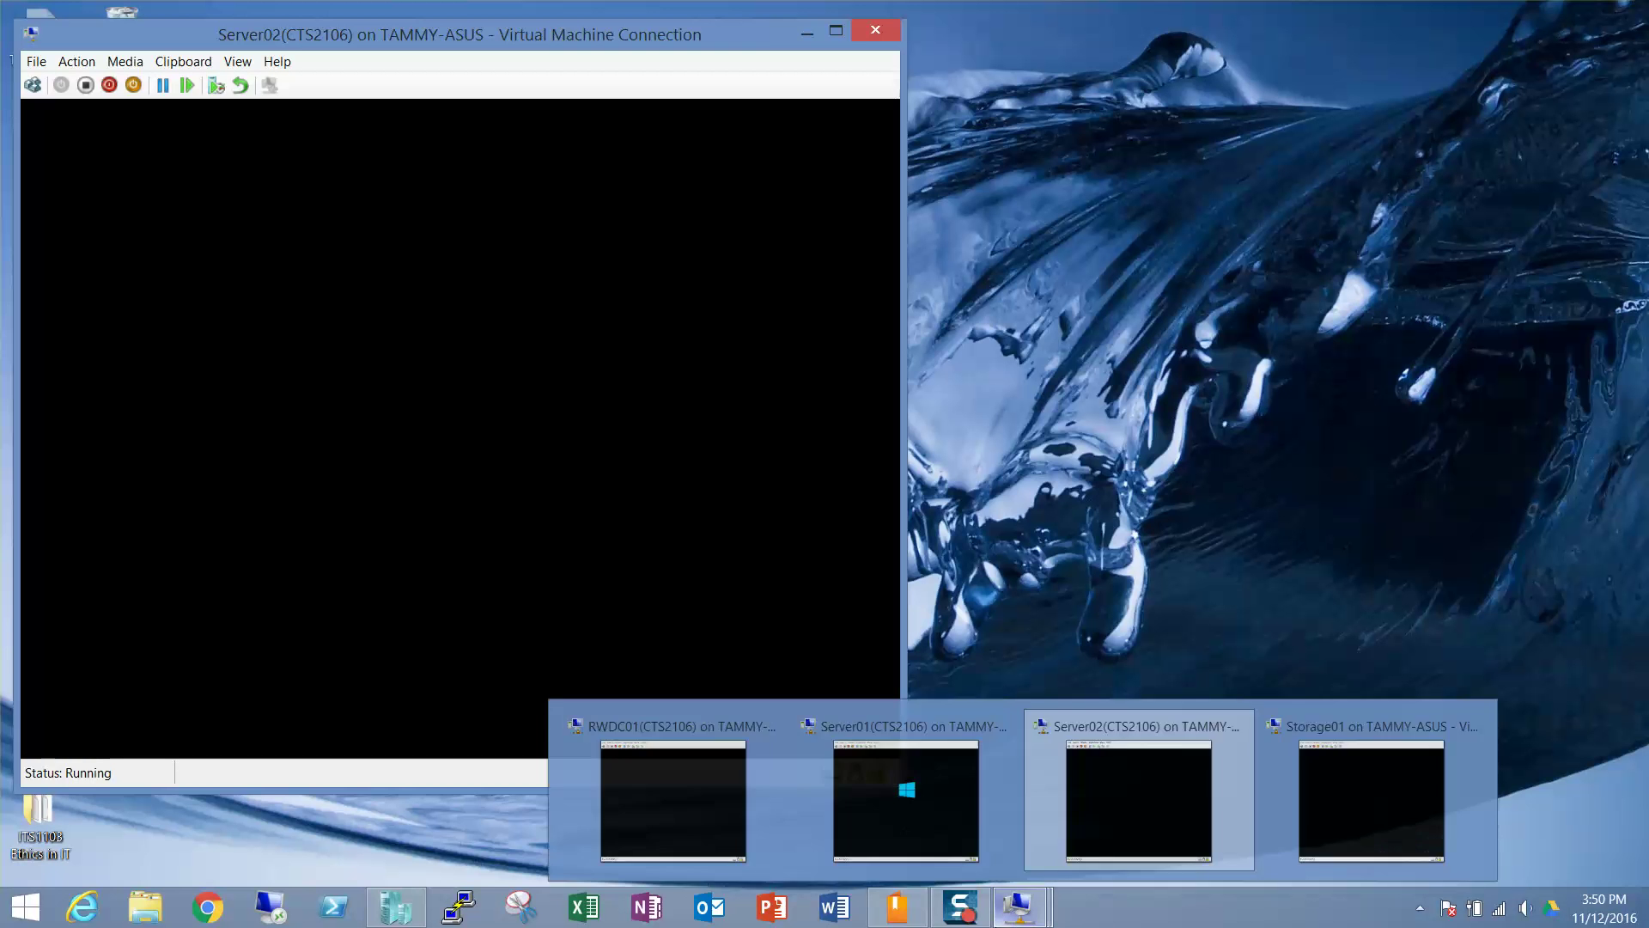
{"action": "left_click", "coordinate": [1369, 797]}
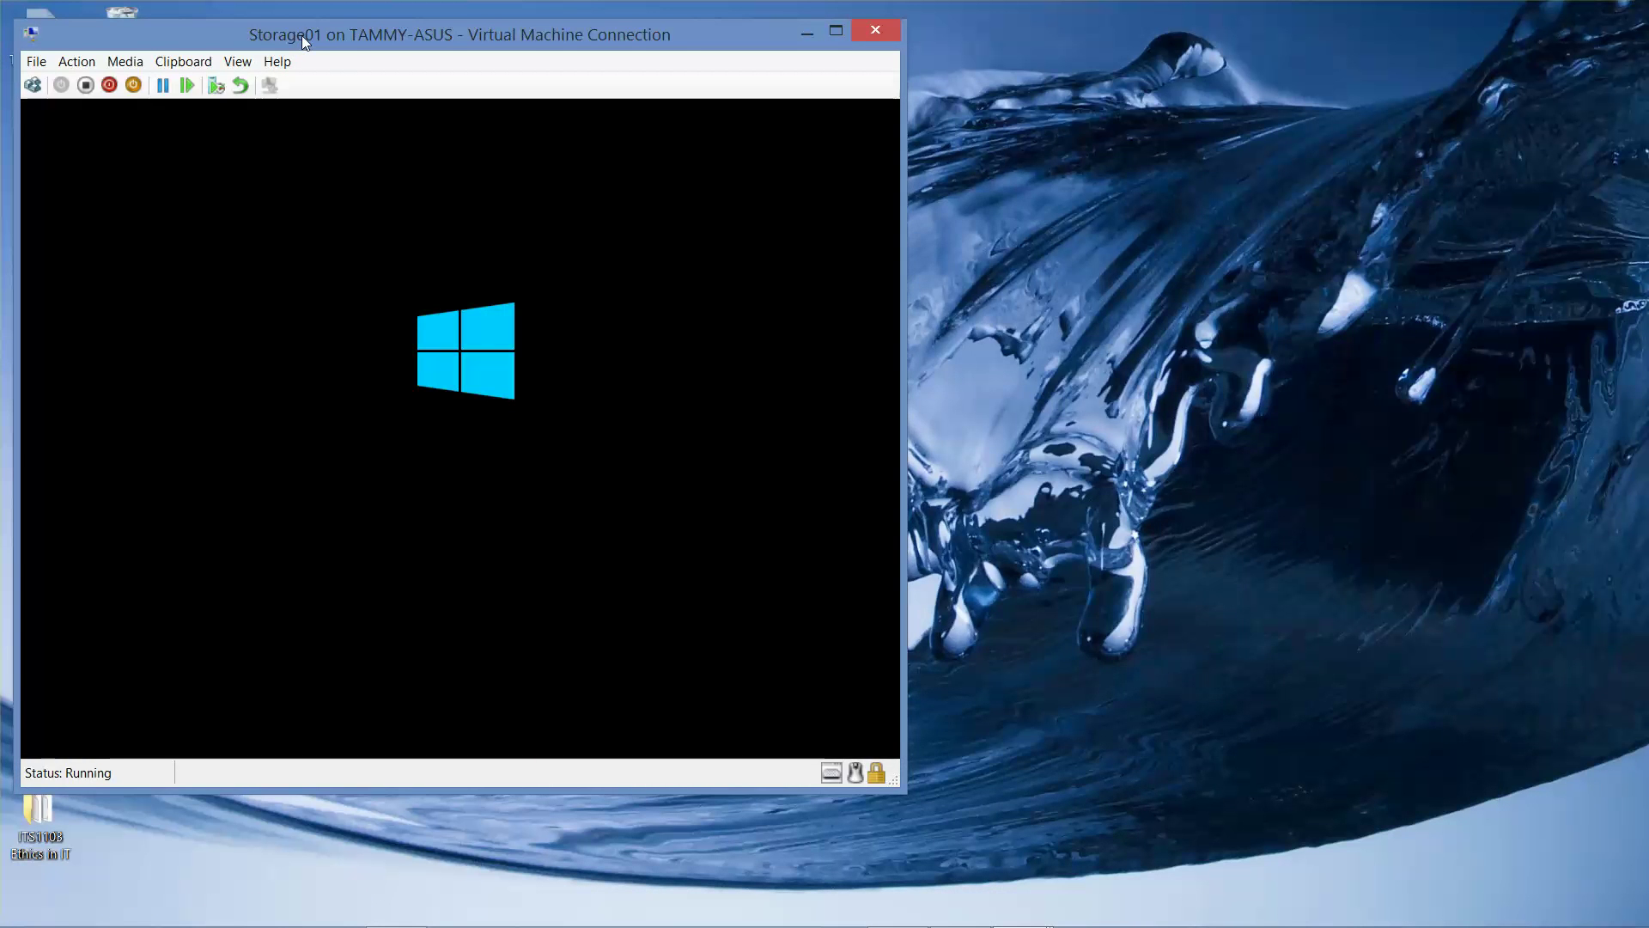
Spread the consoles out: Storage01 and Server02 right, Server01 upper right, RWDC01 front.
{"action": "left_click_drag", "start_coordinate": [302, 34], "coordinate": [1073, 21]}
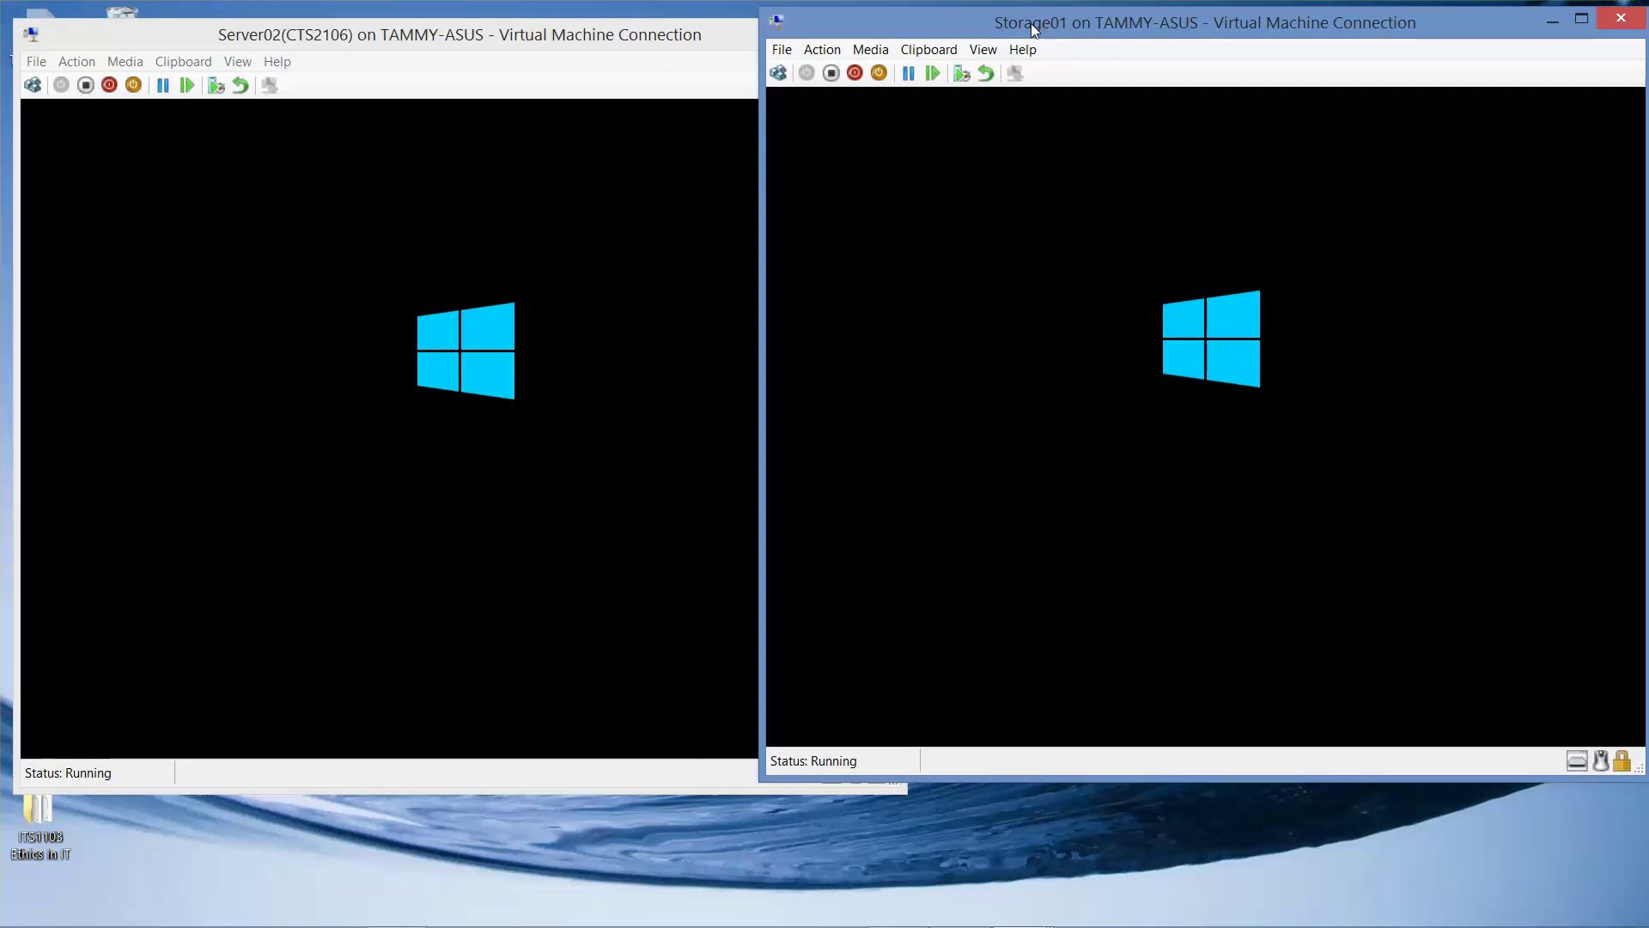
{"action": "left_click", "coordinate": [276, 36]}
{"action": "left_click_drag", "start_coordinate": [276, 36], "coordinate": [970, 204]}
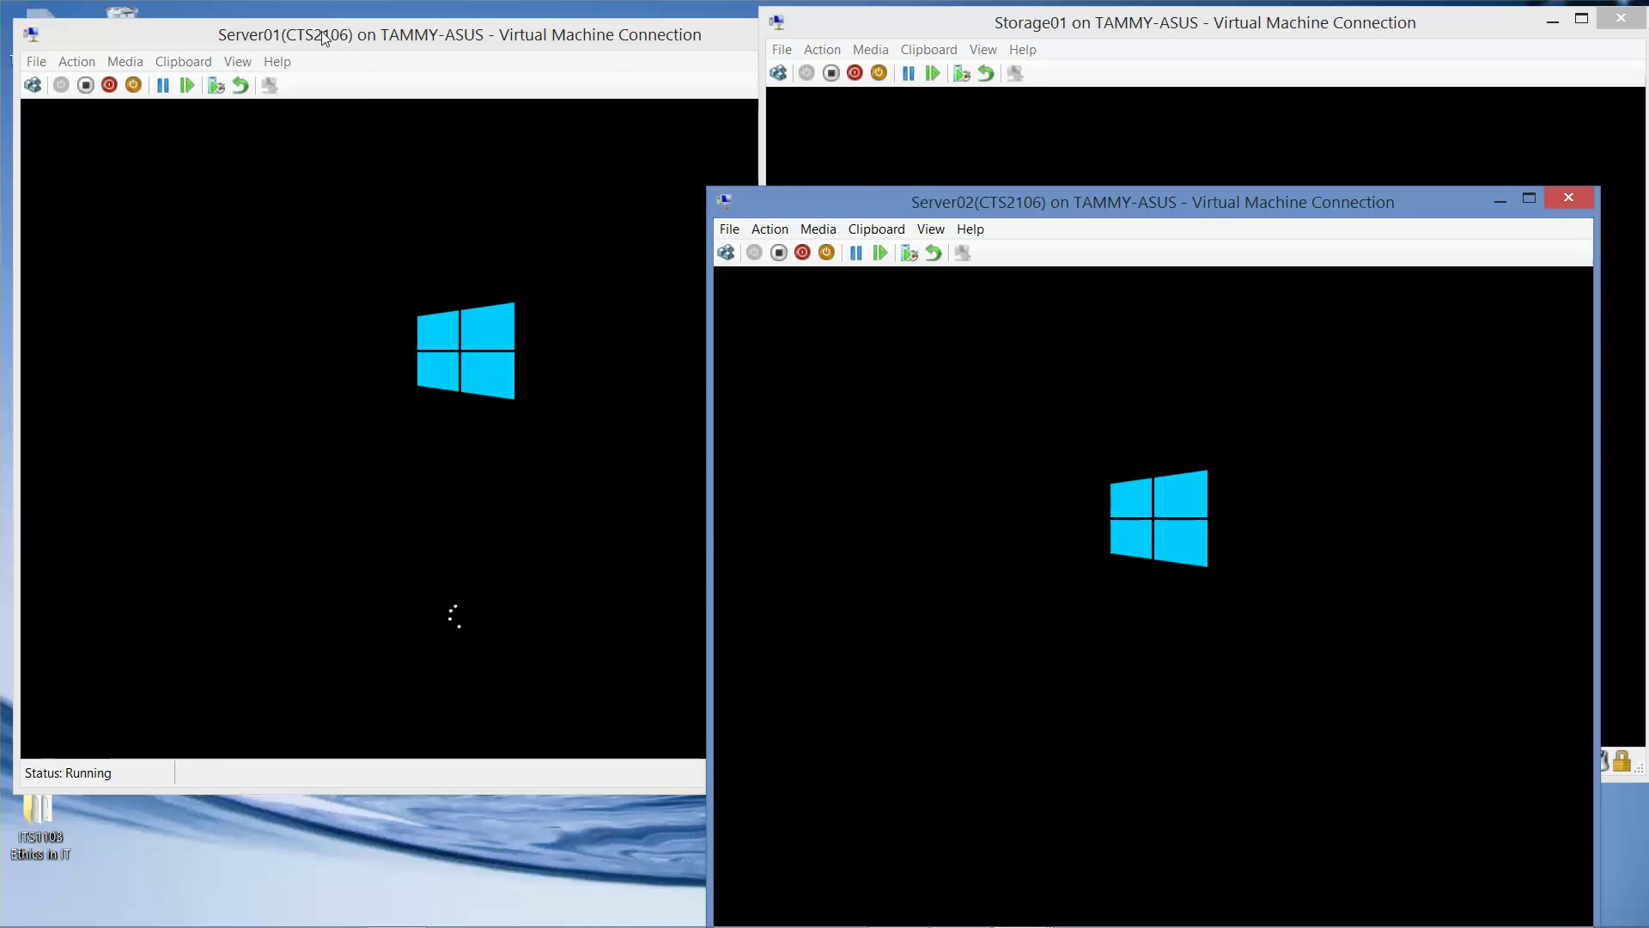
{"action": "left_click_drag", "start_coordinate": [386, 35], "coordinate": [1022, 304]}
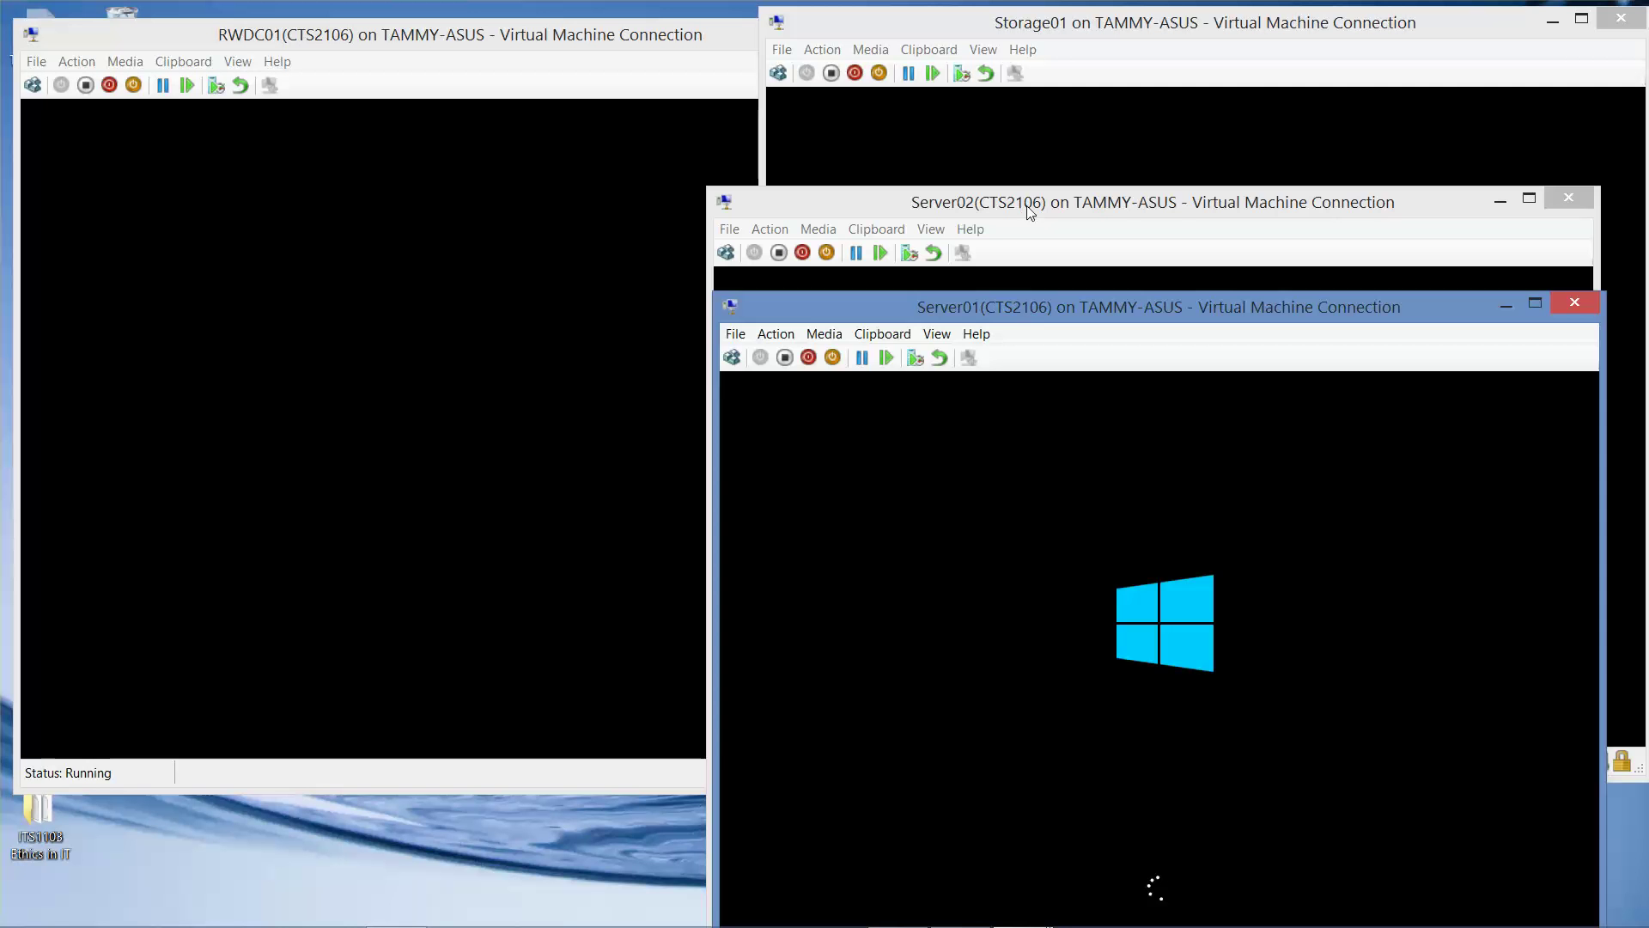
{"action": "left_click_drag", "start_coordinate": [1025, 203], "coordinate": [1068, 114]}
{"action": "left_click", "coordinate": [729, 311]}
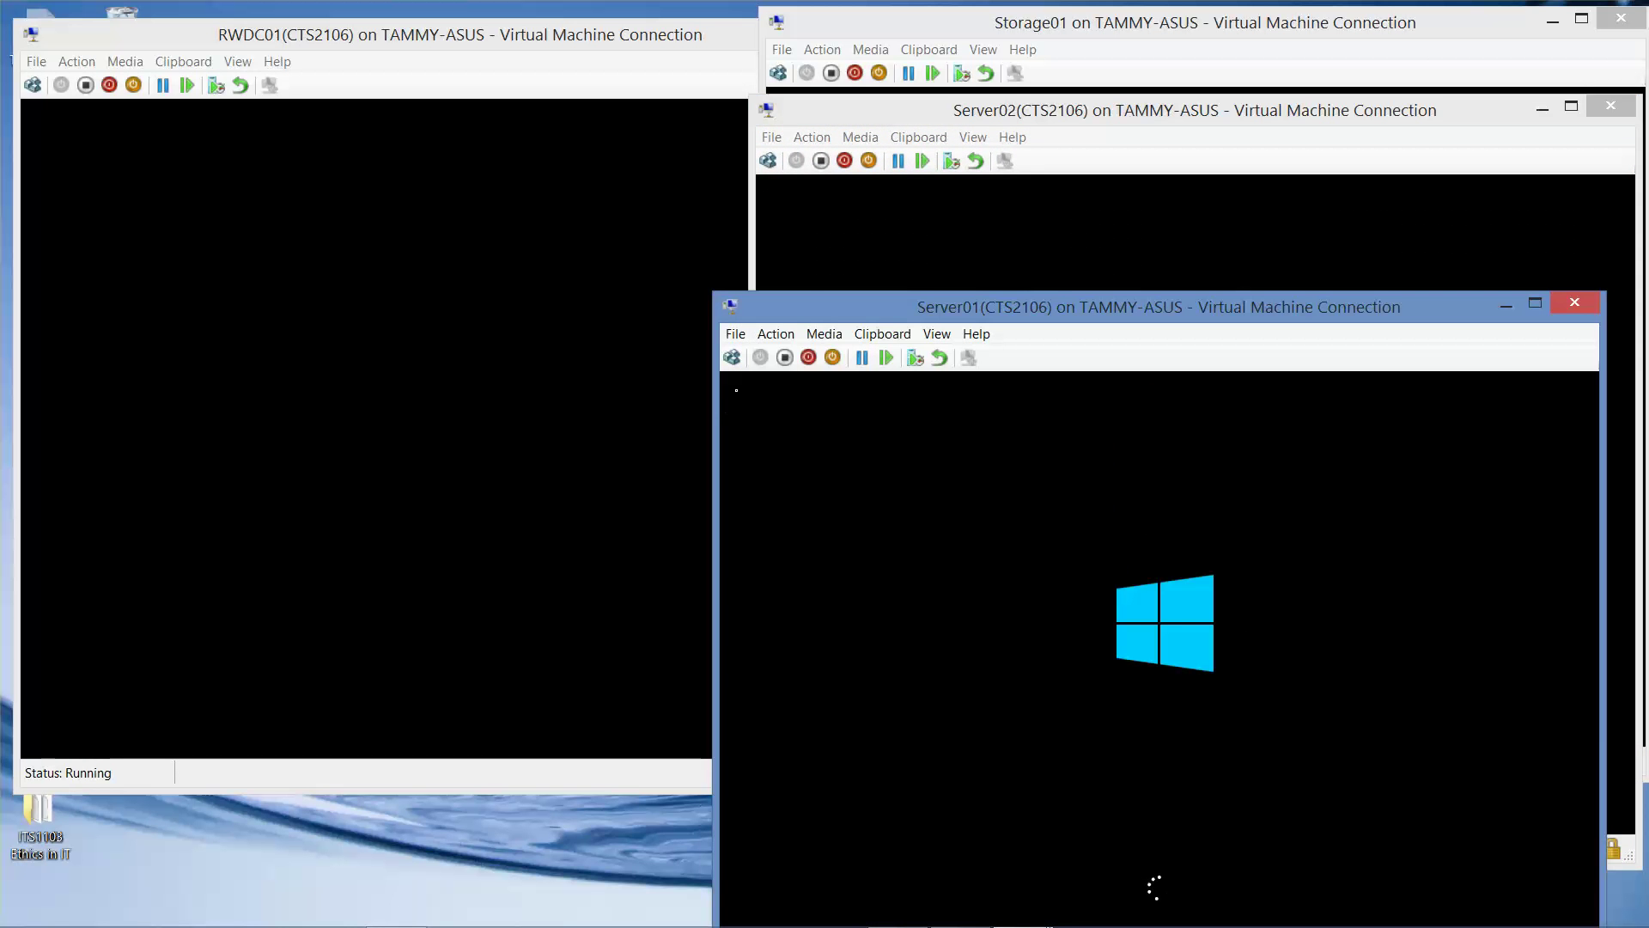
{"action": "left_click_drag", "start_coordinate": [791, 315], "coordinate": [836, 223]}
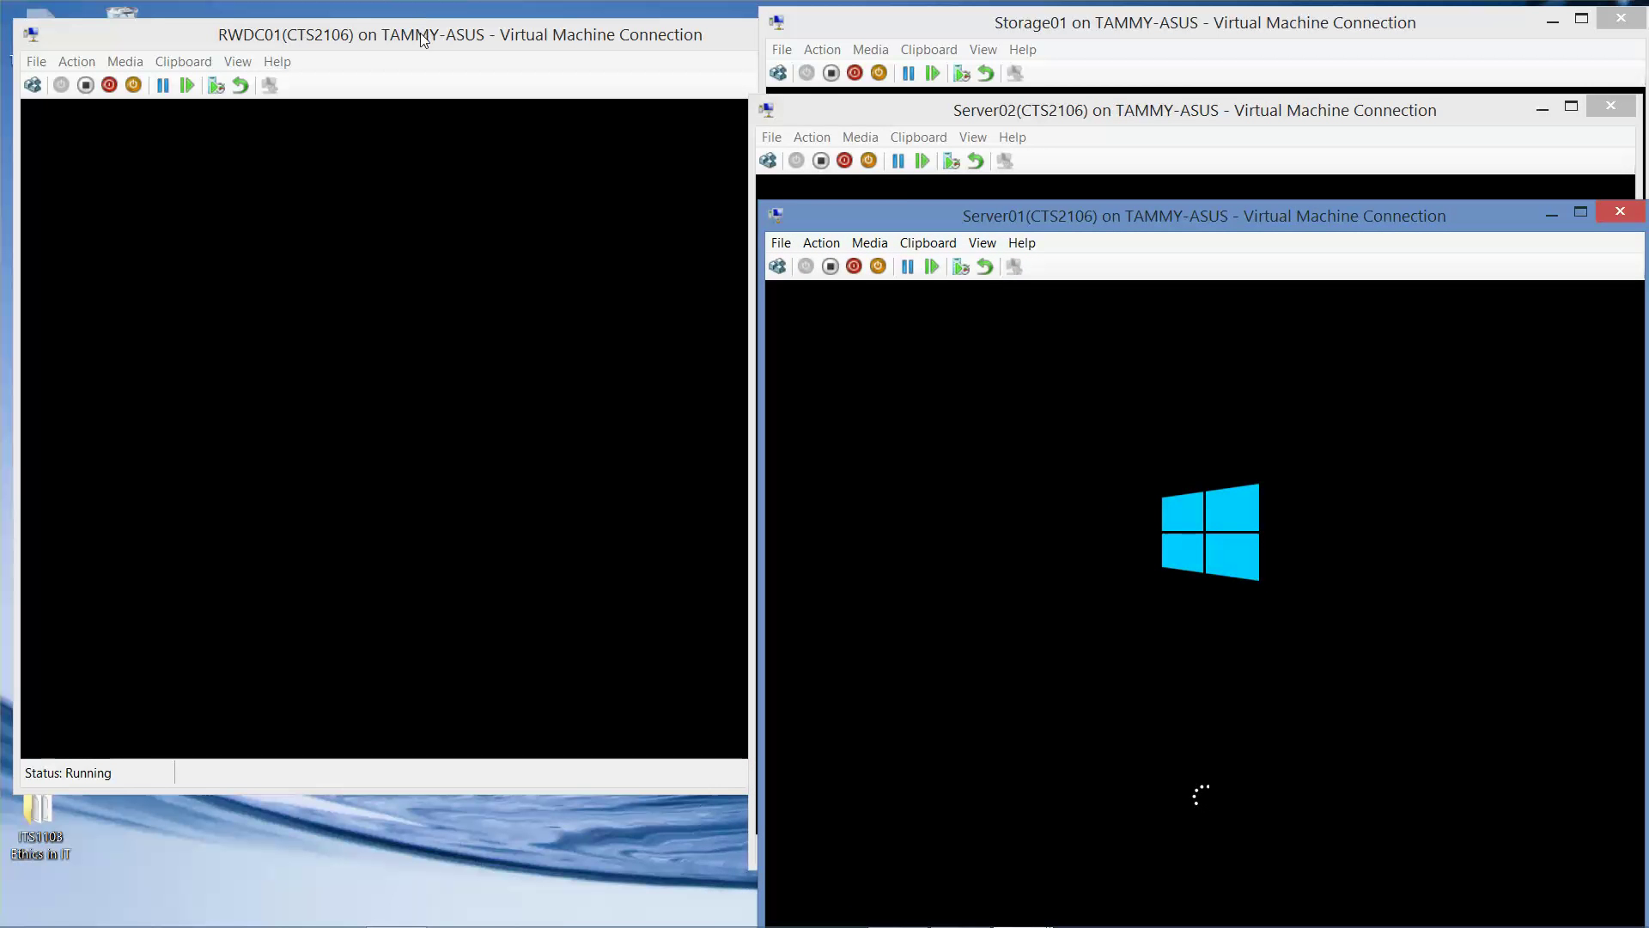
{"action": "left_click_drag", "start_coordinate": [420, 33], "coordinate": [409, 14]}
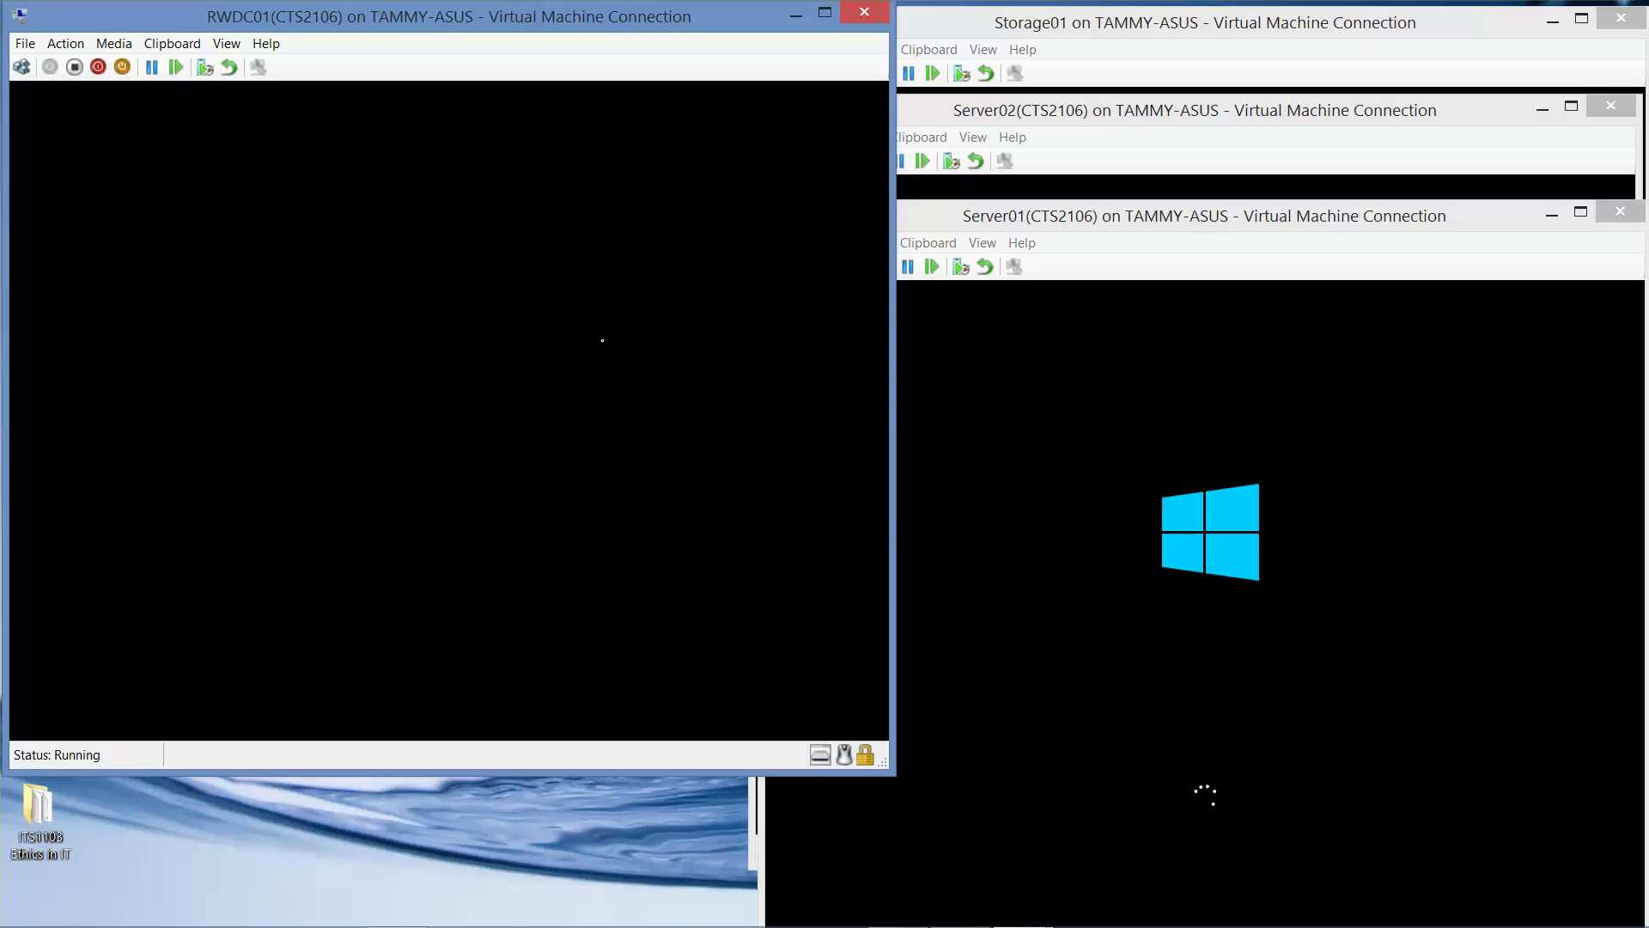
{"action": "mouse_move", "coordinate": [1002, 924]}
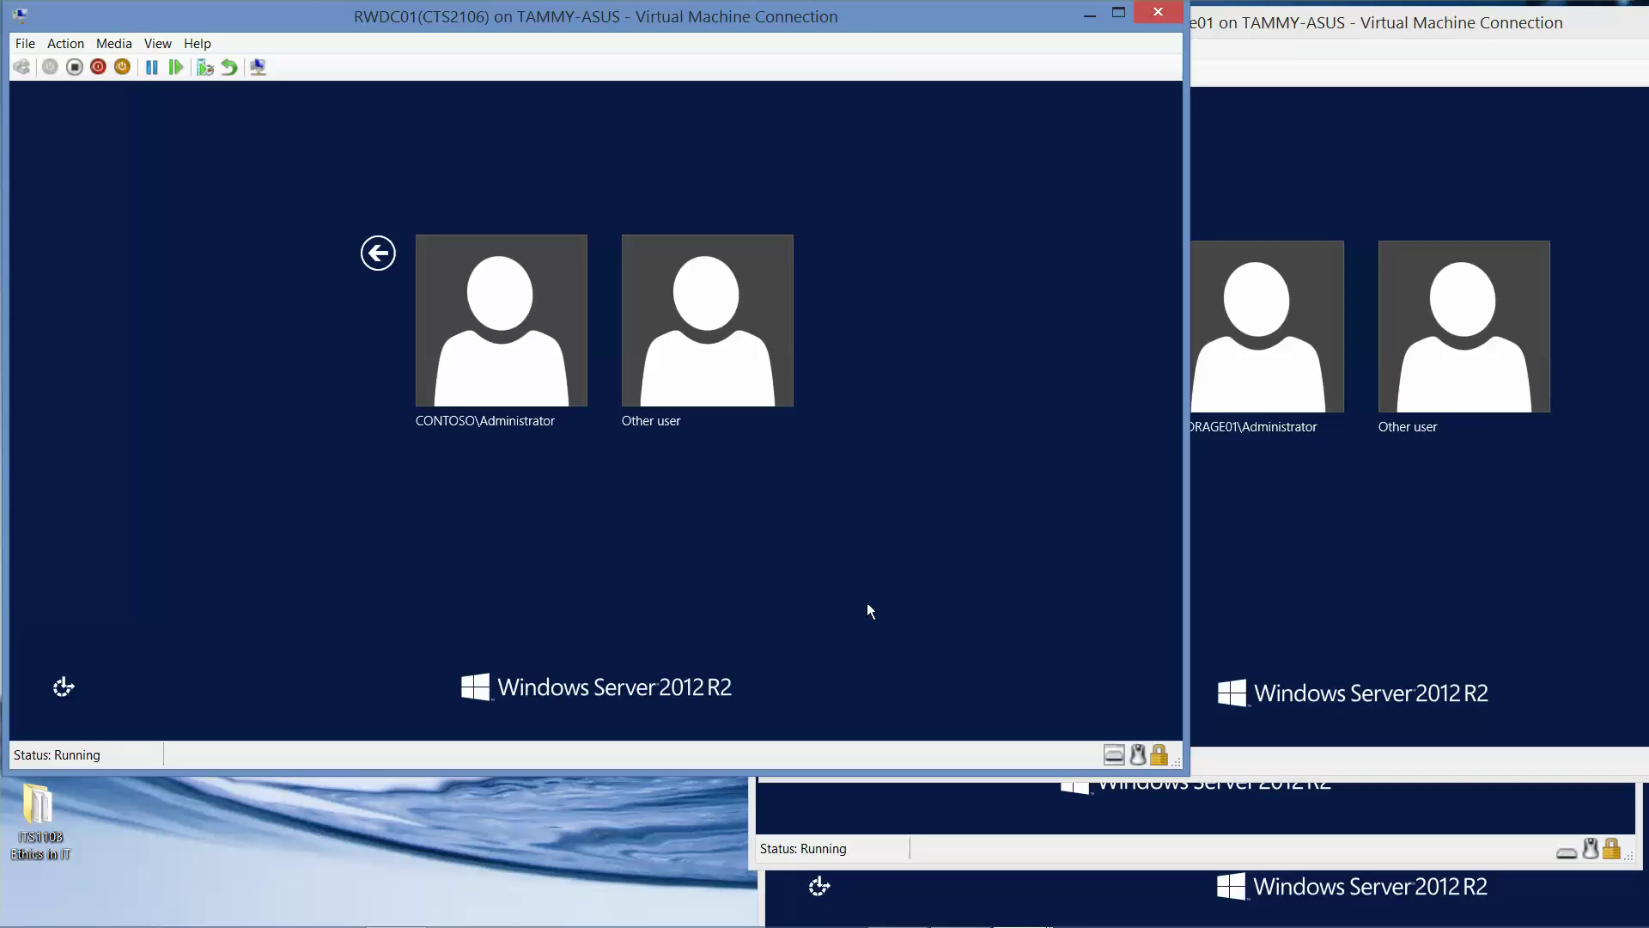
Sign RWDC01 in as CONTOSO\Administrator with the account password, then pick Other user on Storage01.
{"action": "left_click", "coordinate": [514, 350]}
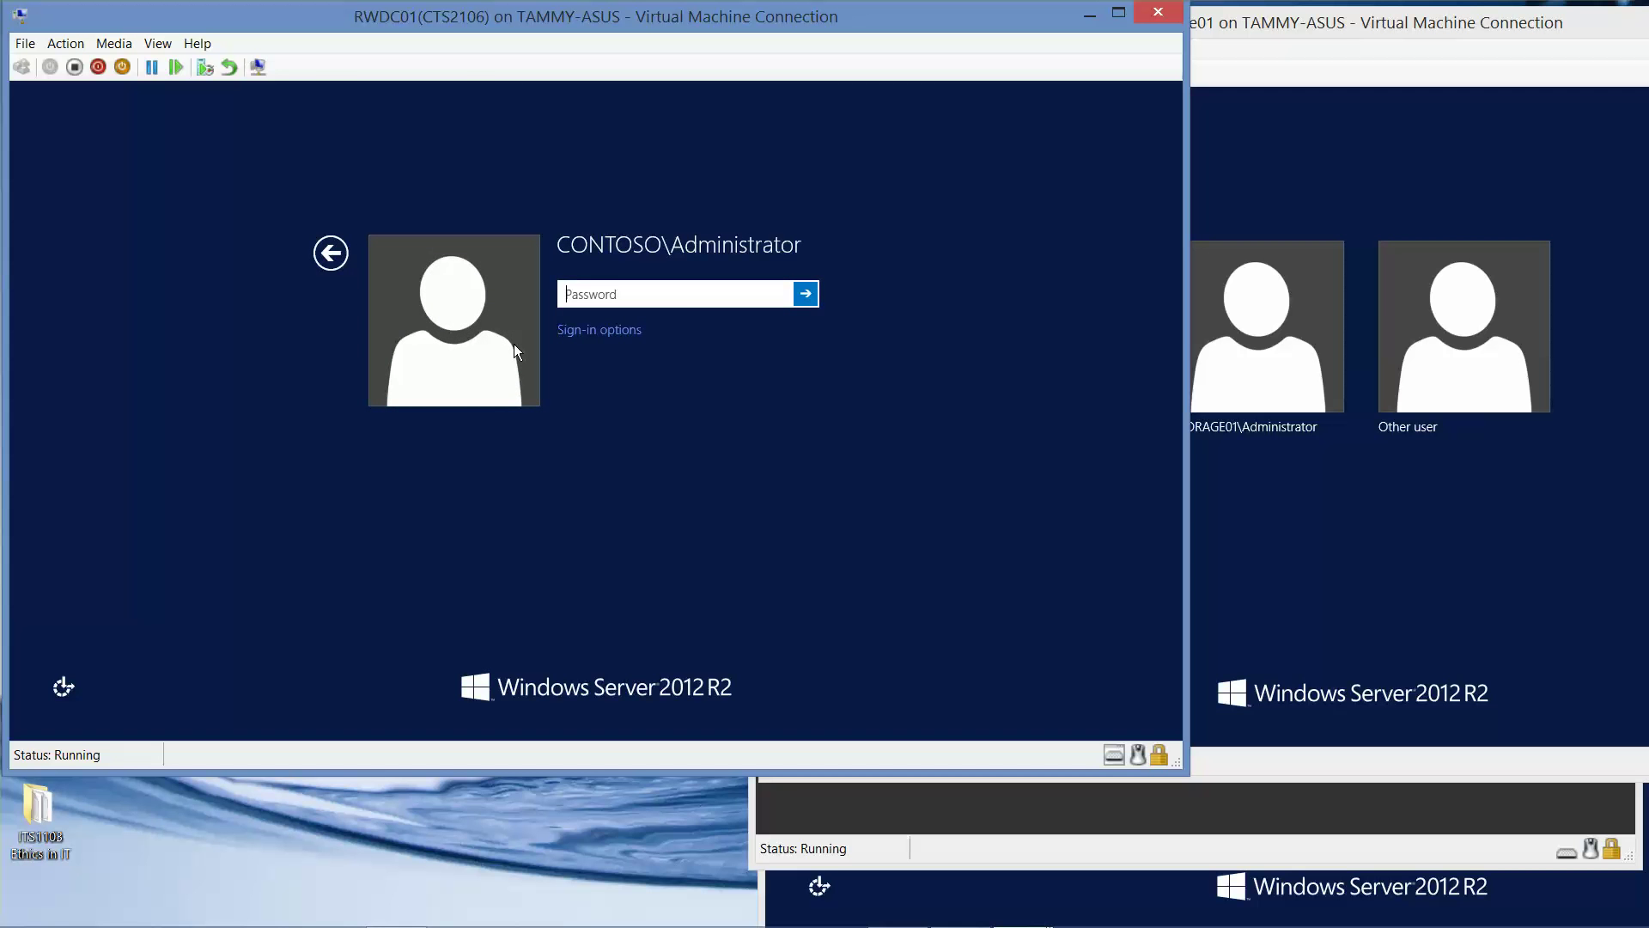
{"action": "type", "text": "Pa$$w0rd"}
{"action": "key", "text": "Return"}
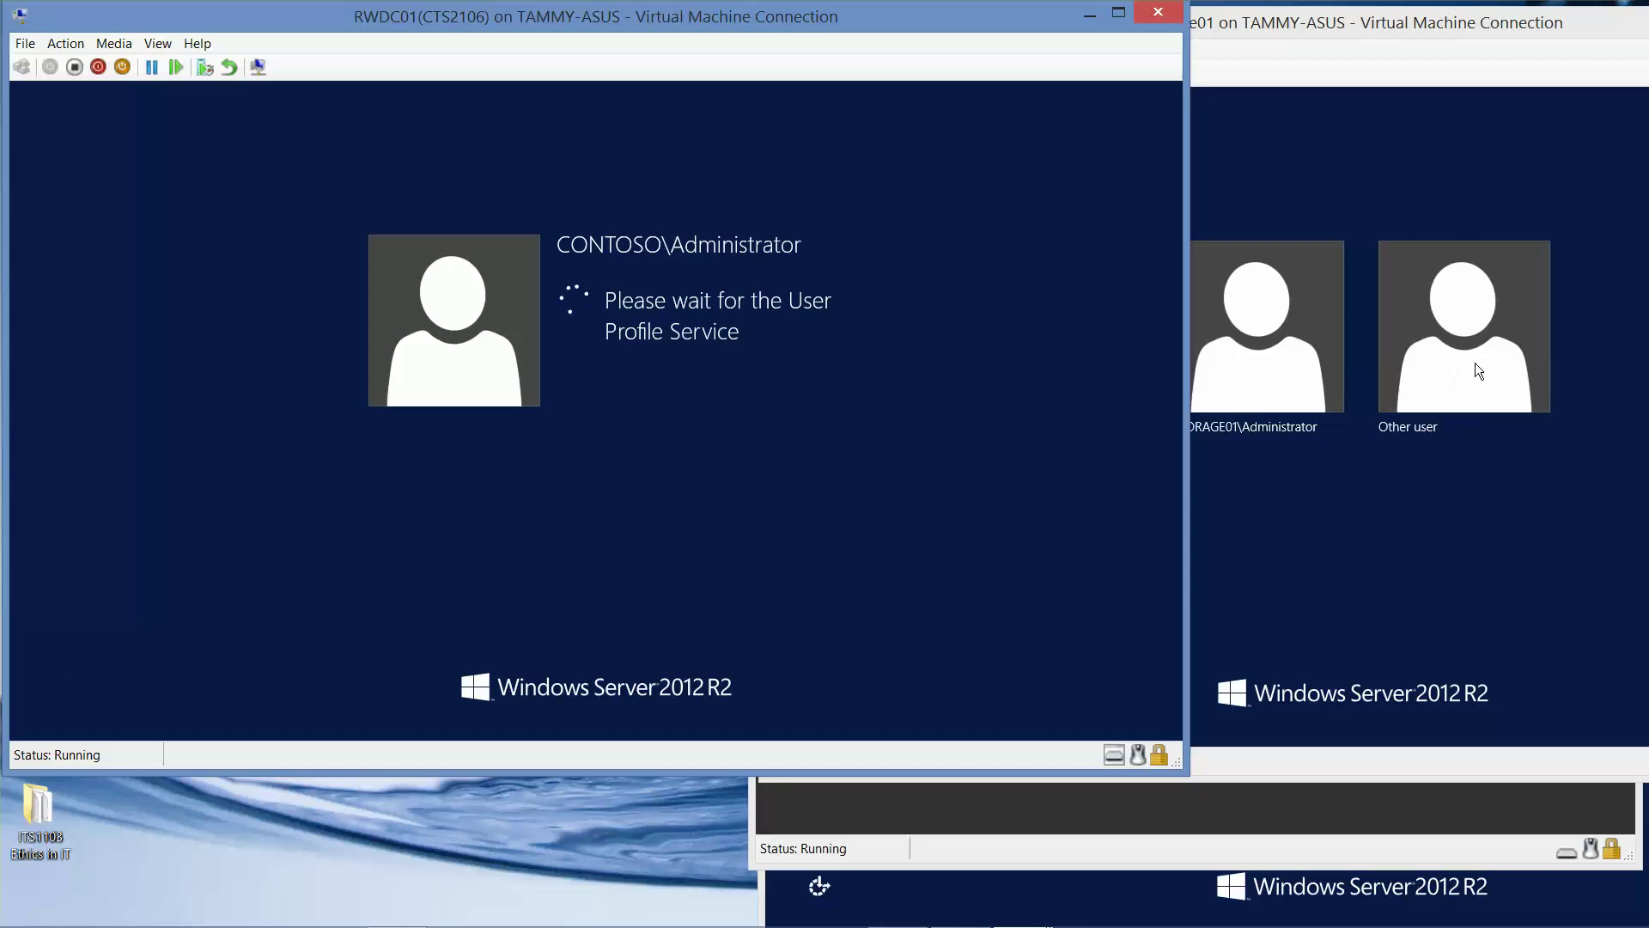
{"action": "left_click", "coordinate": [1477, 362]}
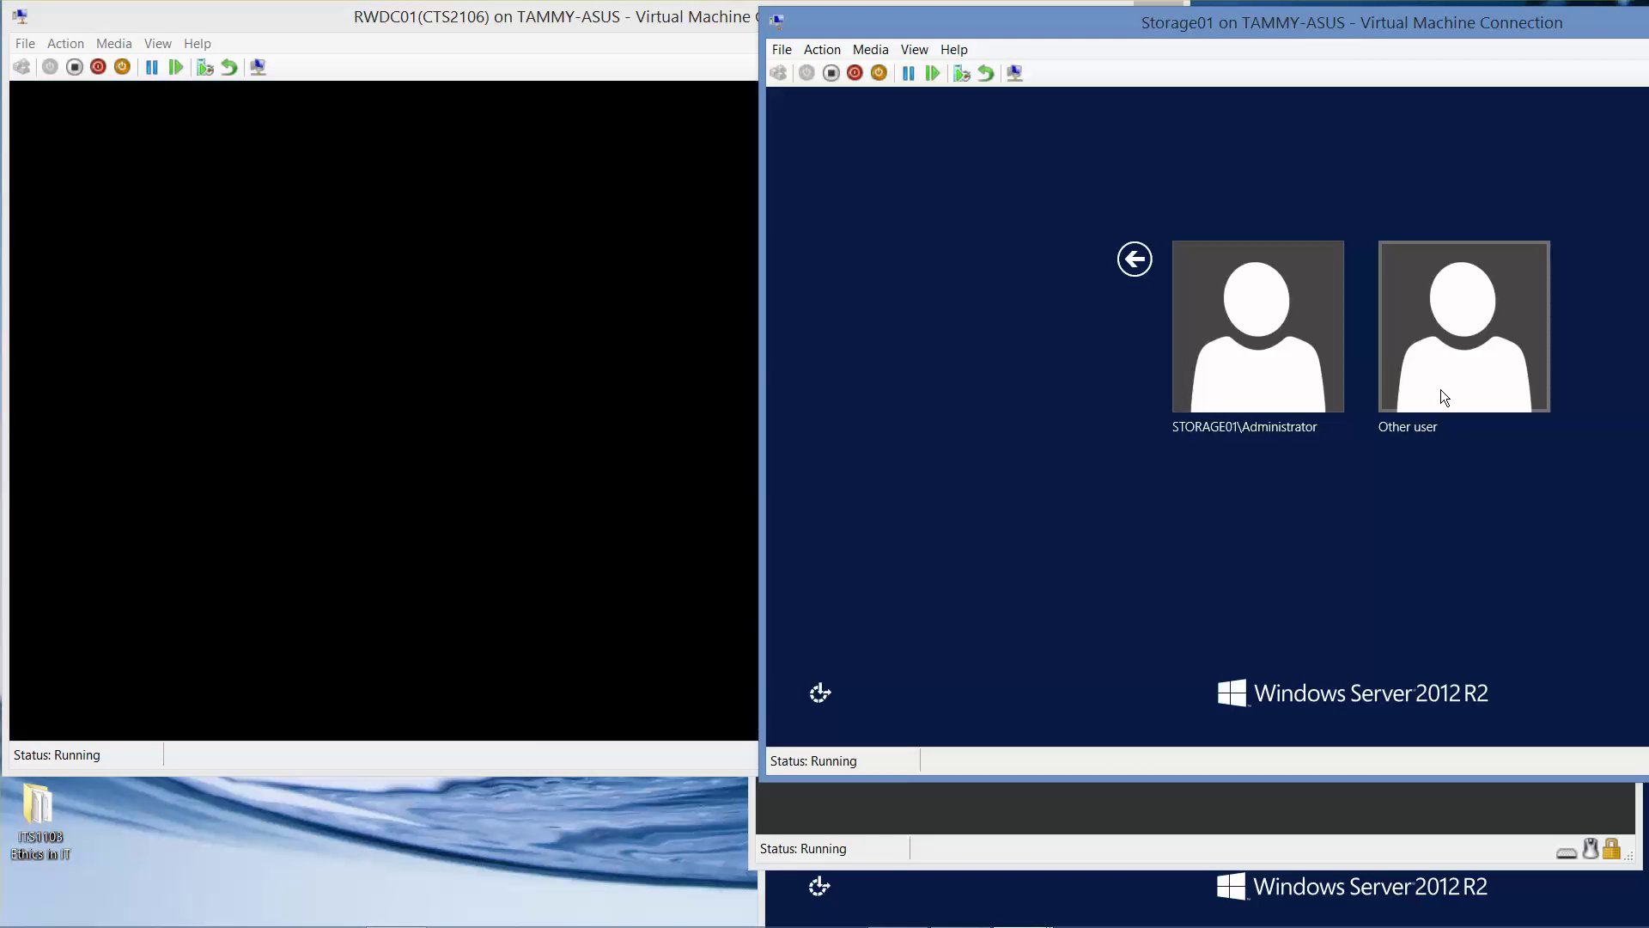
{"action": "left_click", "coordinate": [1443, 395]}
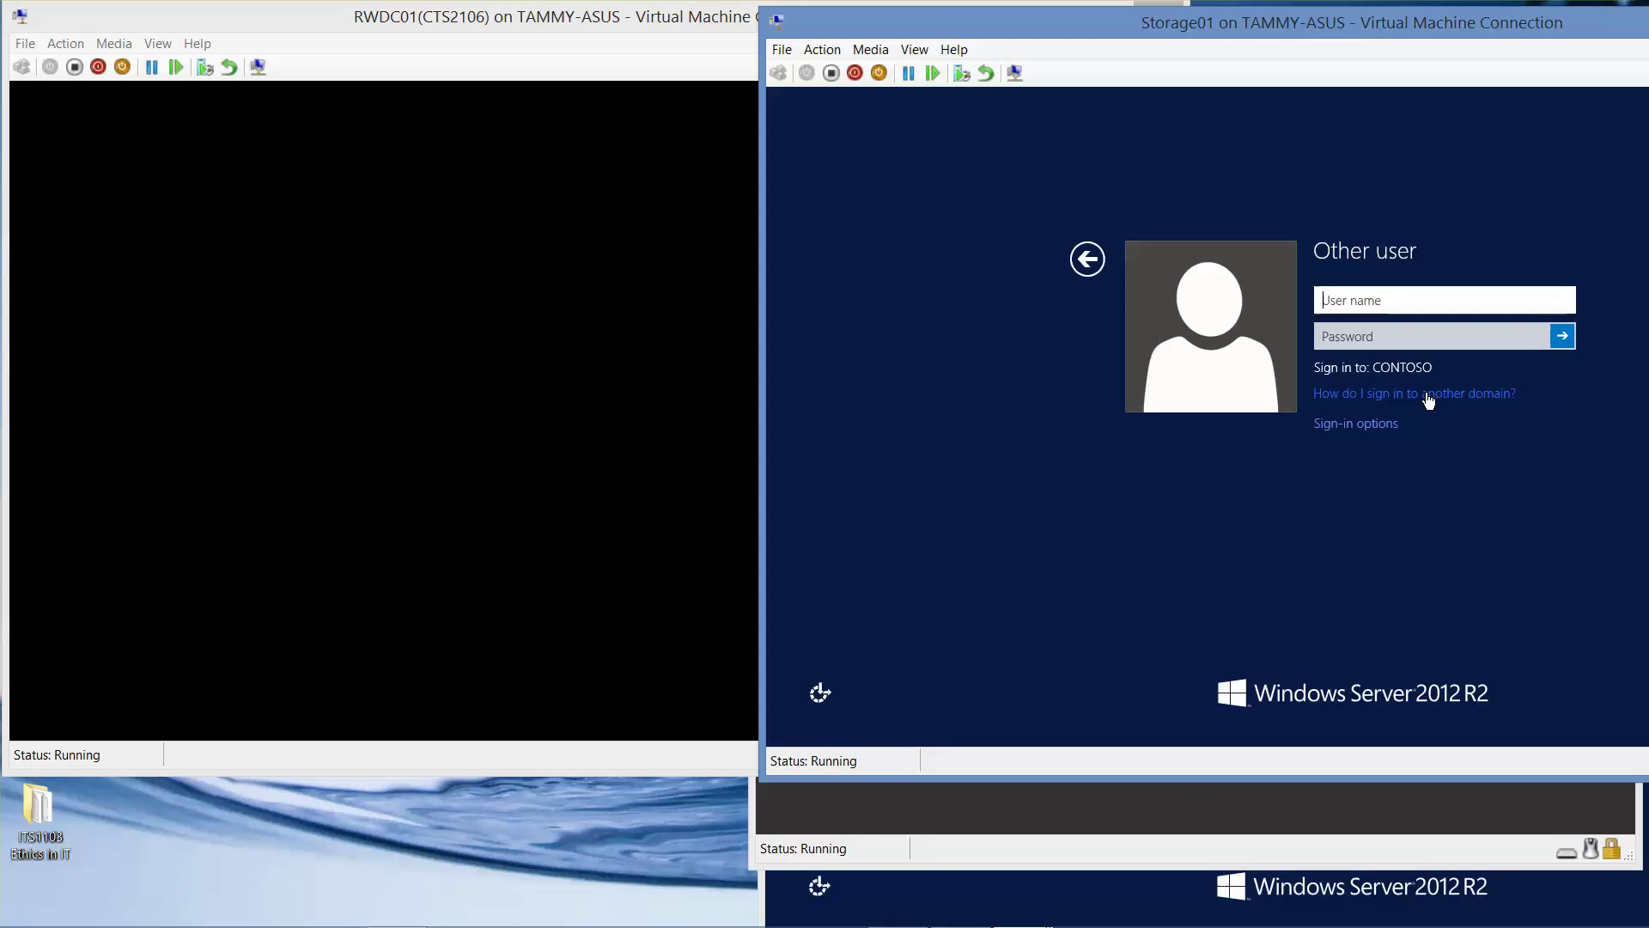
Sign Storage01 in as contoso\administrator with the account password.
{"action": "left_click", "coordinate": [1427, 395]}
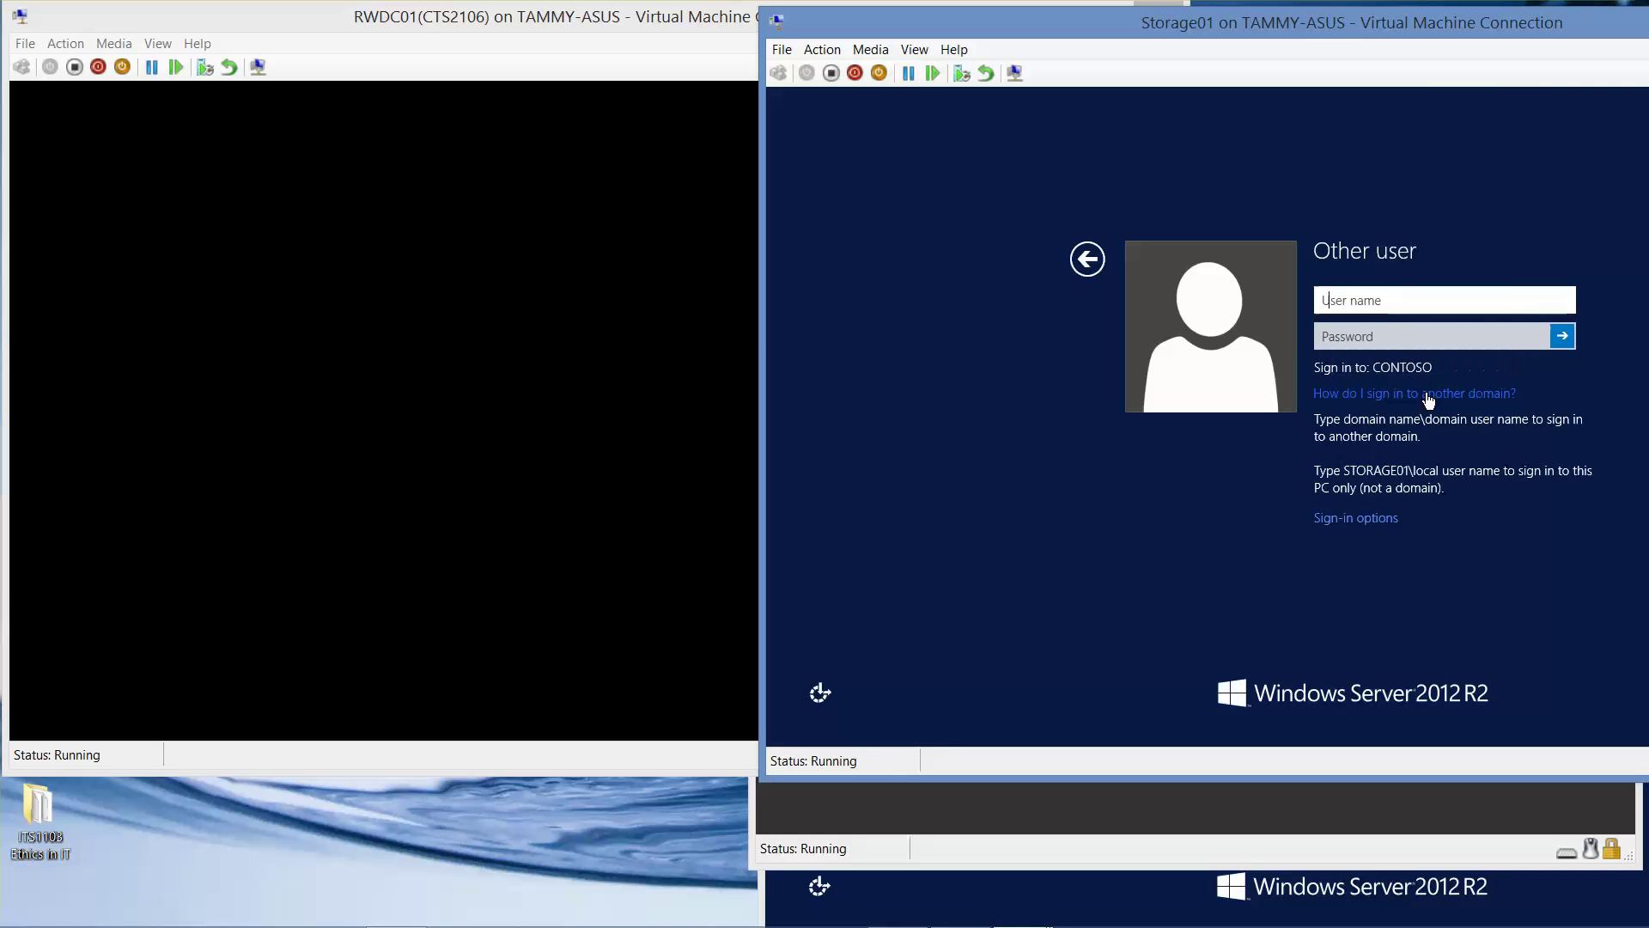
{"action": "type", "text": "contoso\\a"}
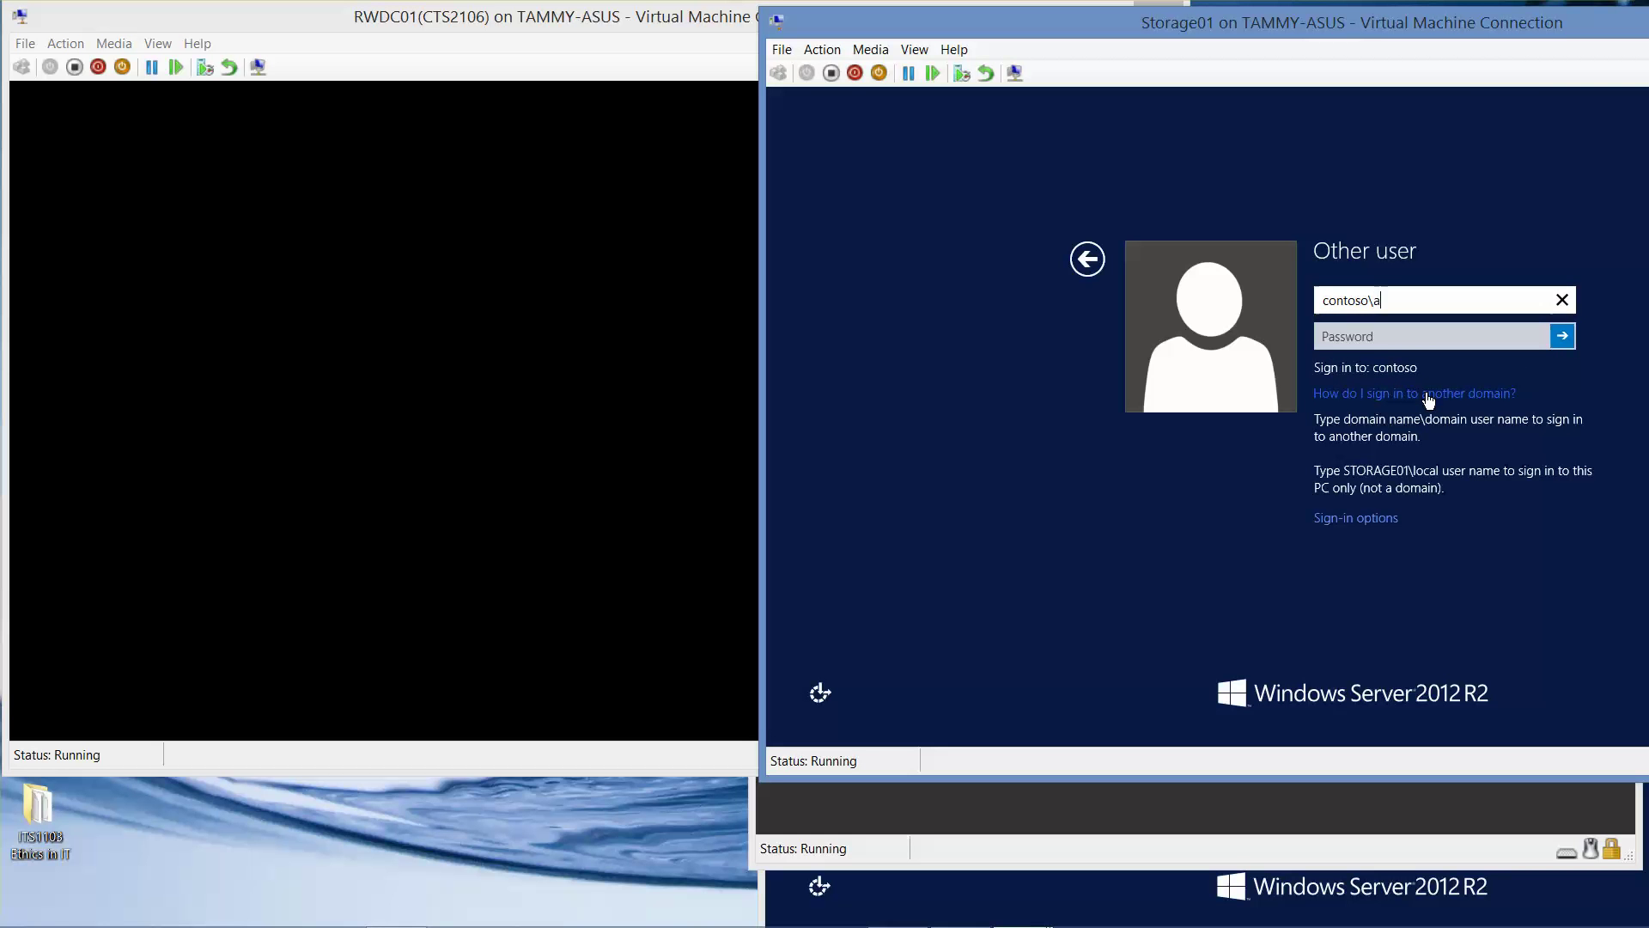
{"action": "type", "text": "dministrator"}
{"action": "key", "text": "Tab"}
{"action": "type", "text": "Pa"}
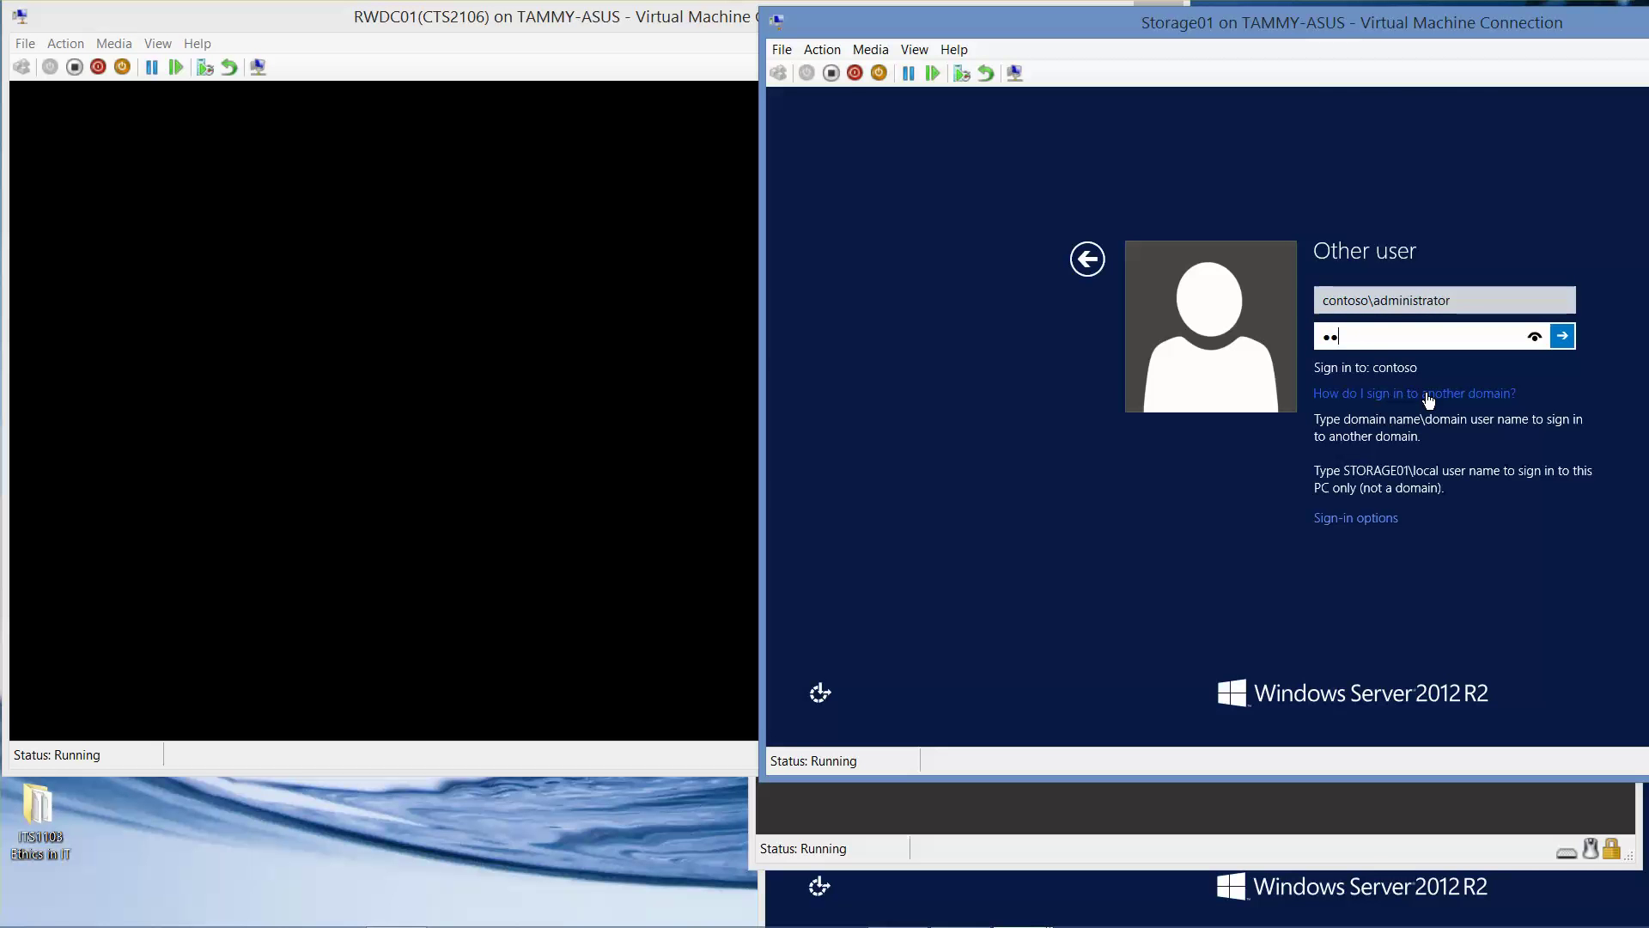
{"action": "type", "text": "$$w0rd"}
{"action": "key", "text": "Return"}
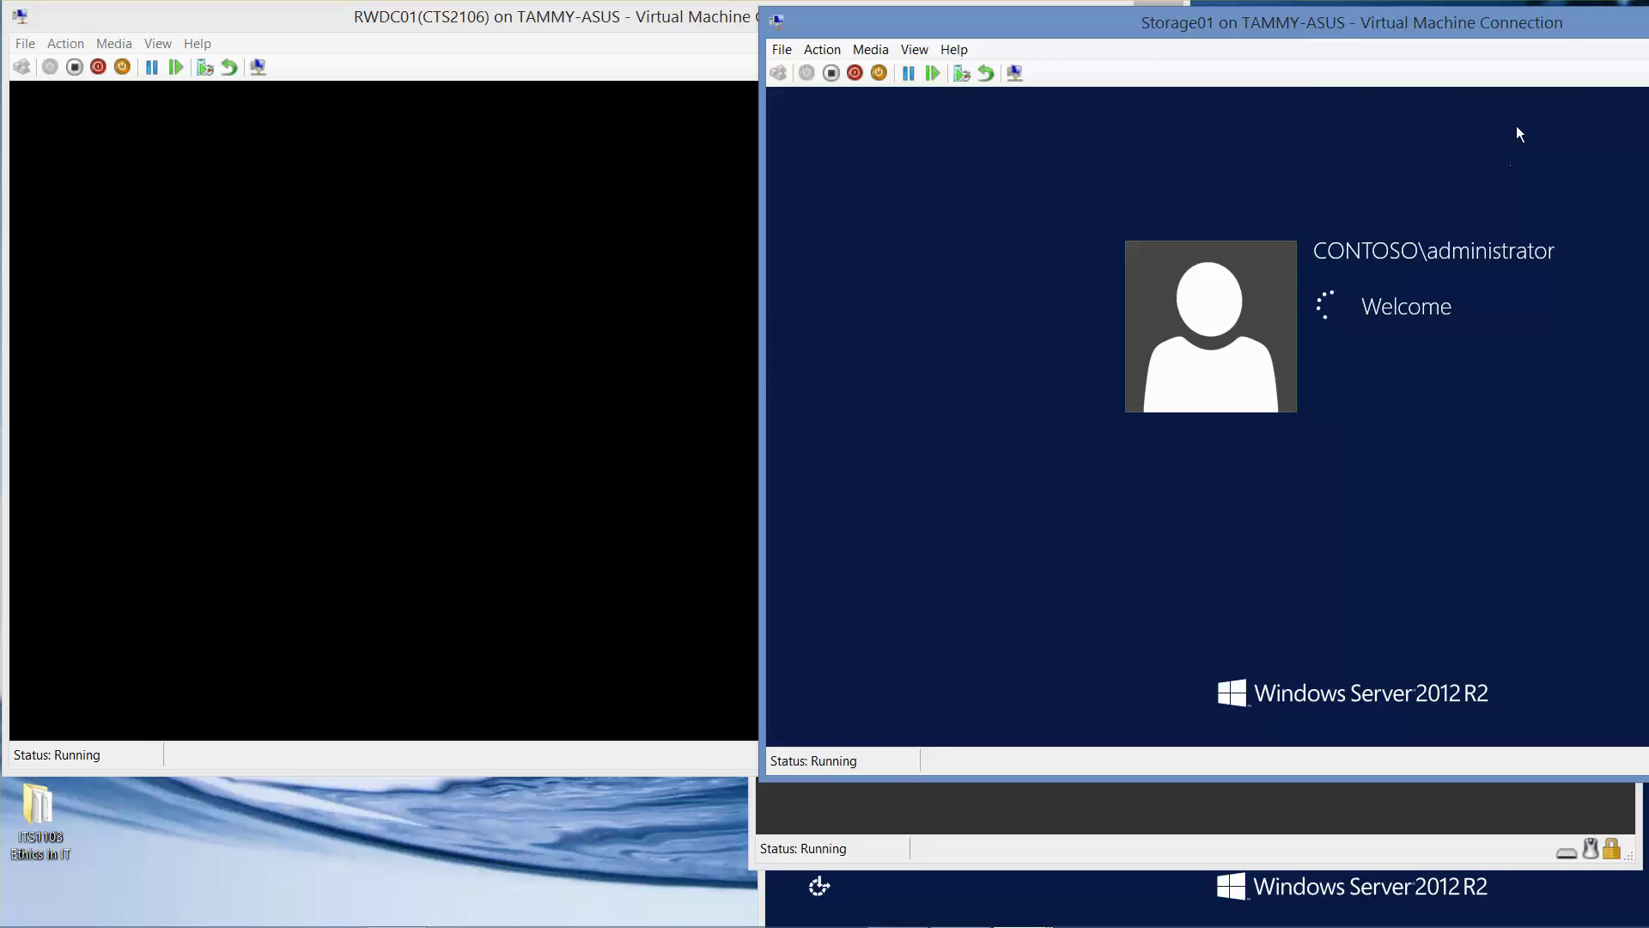
Minimize Storage01, connect to Server02, and bring Server01's window forward.
{"action": "left_click_drag", "start_coordinate": [1402, 22], "coordinate": [1230, 75]}
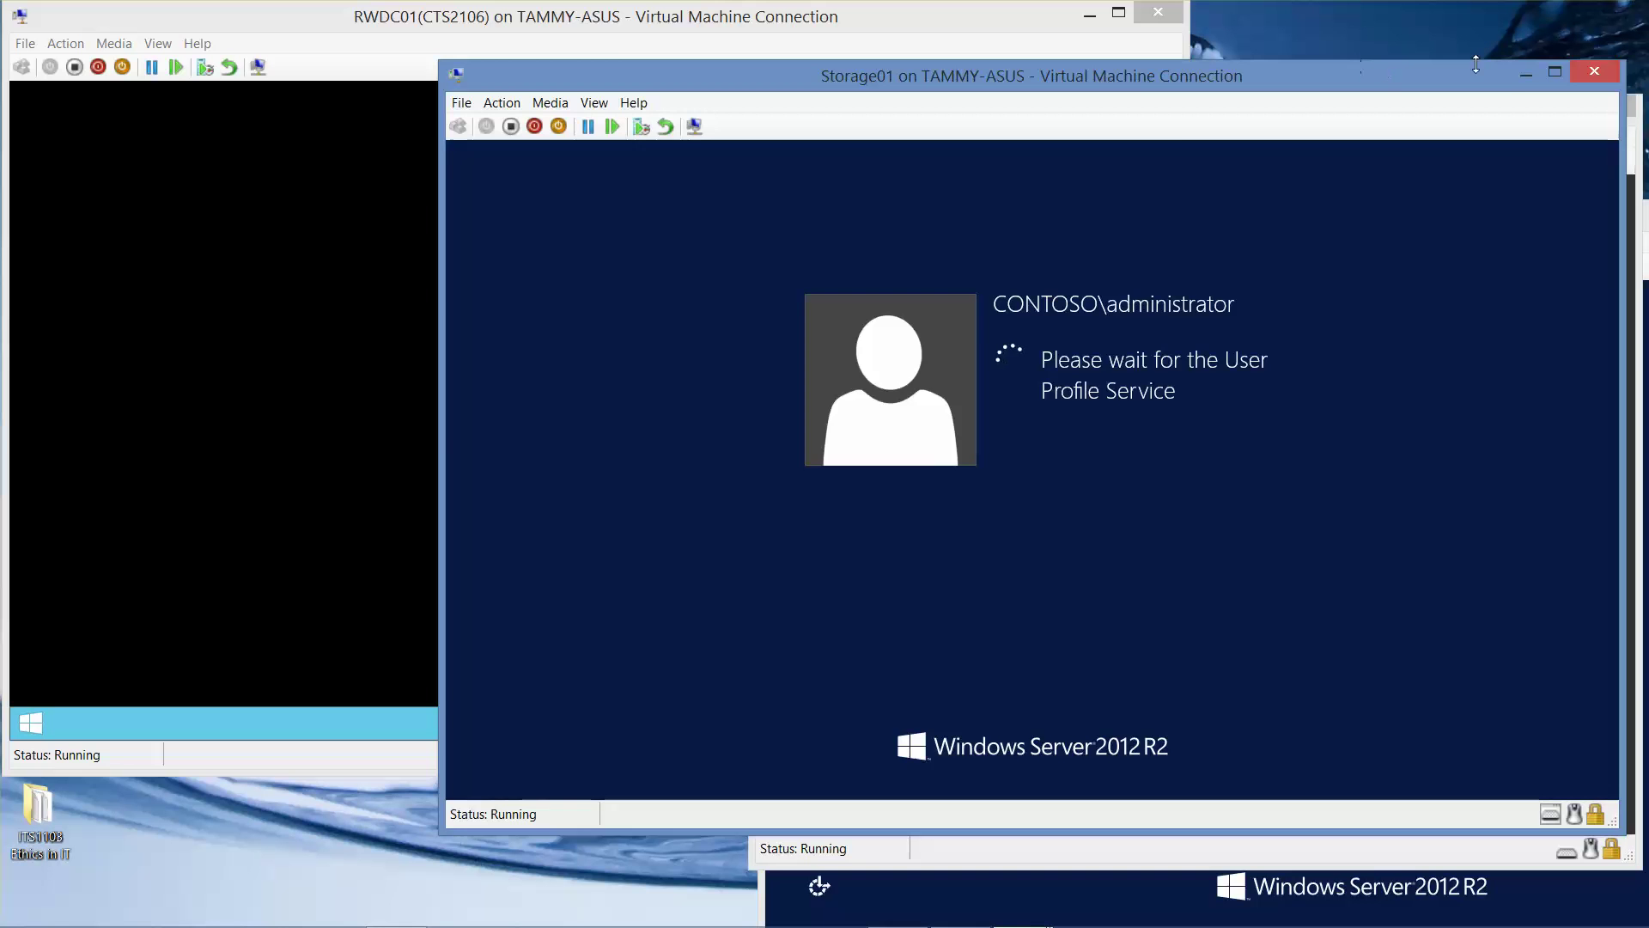
{"action": "left_click", "coordinate": [1516, 76]}
{"action": "left_click", "coordinate": [1392, 150]}
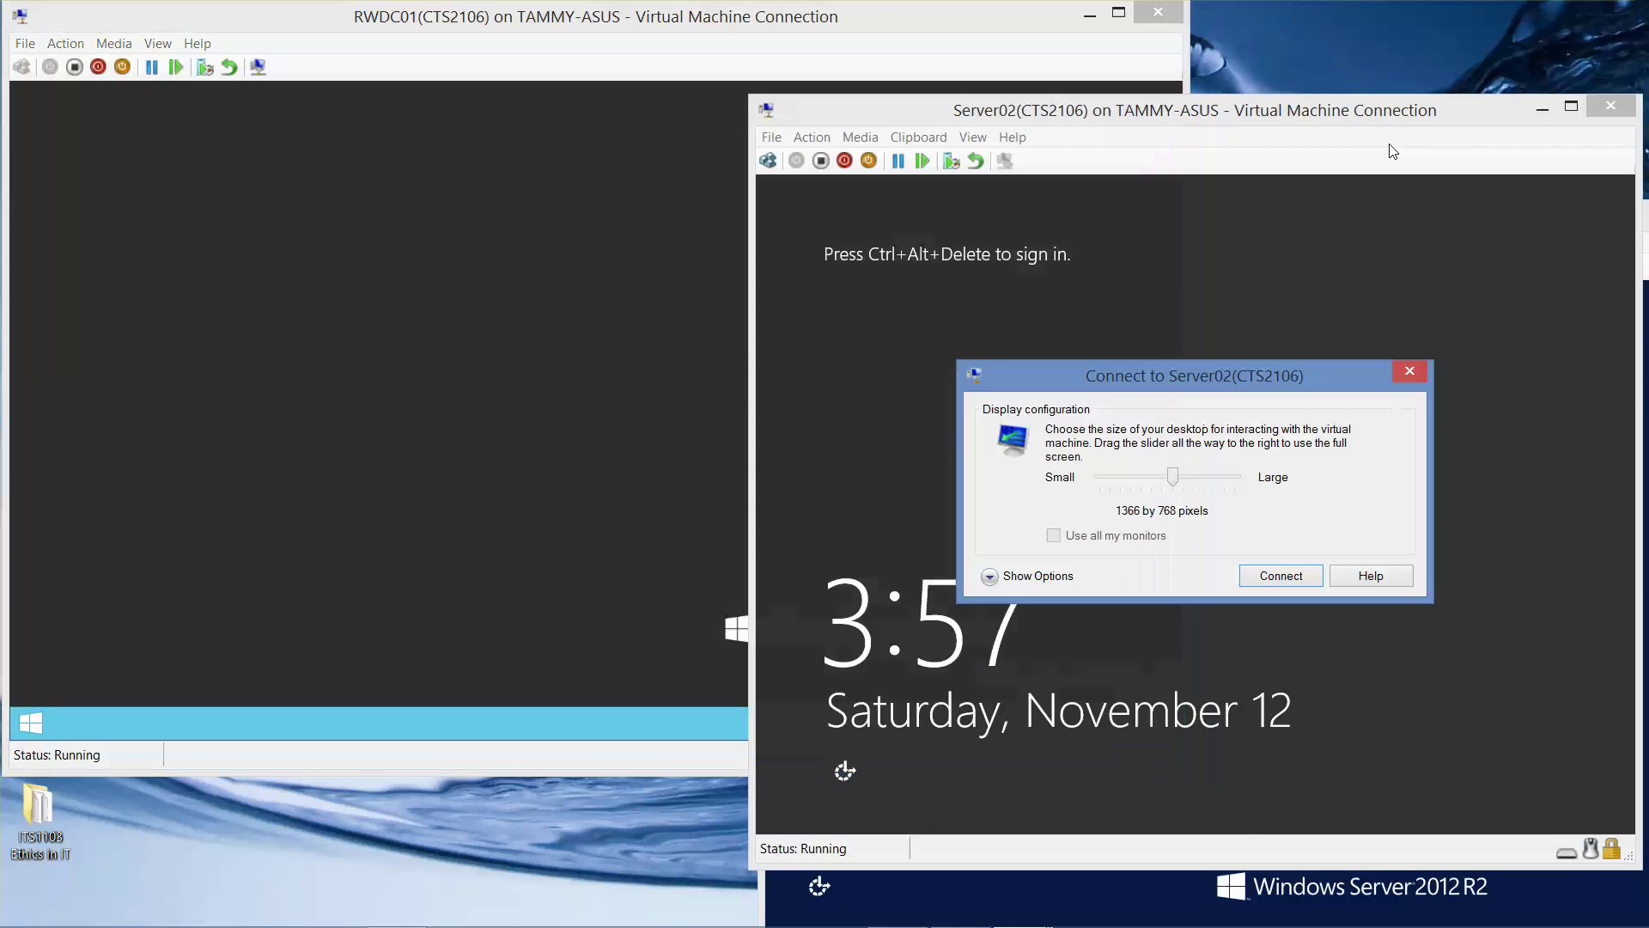
{"action": "left_click", "coordinate": [1297, 575]}
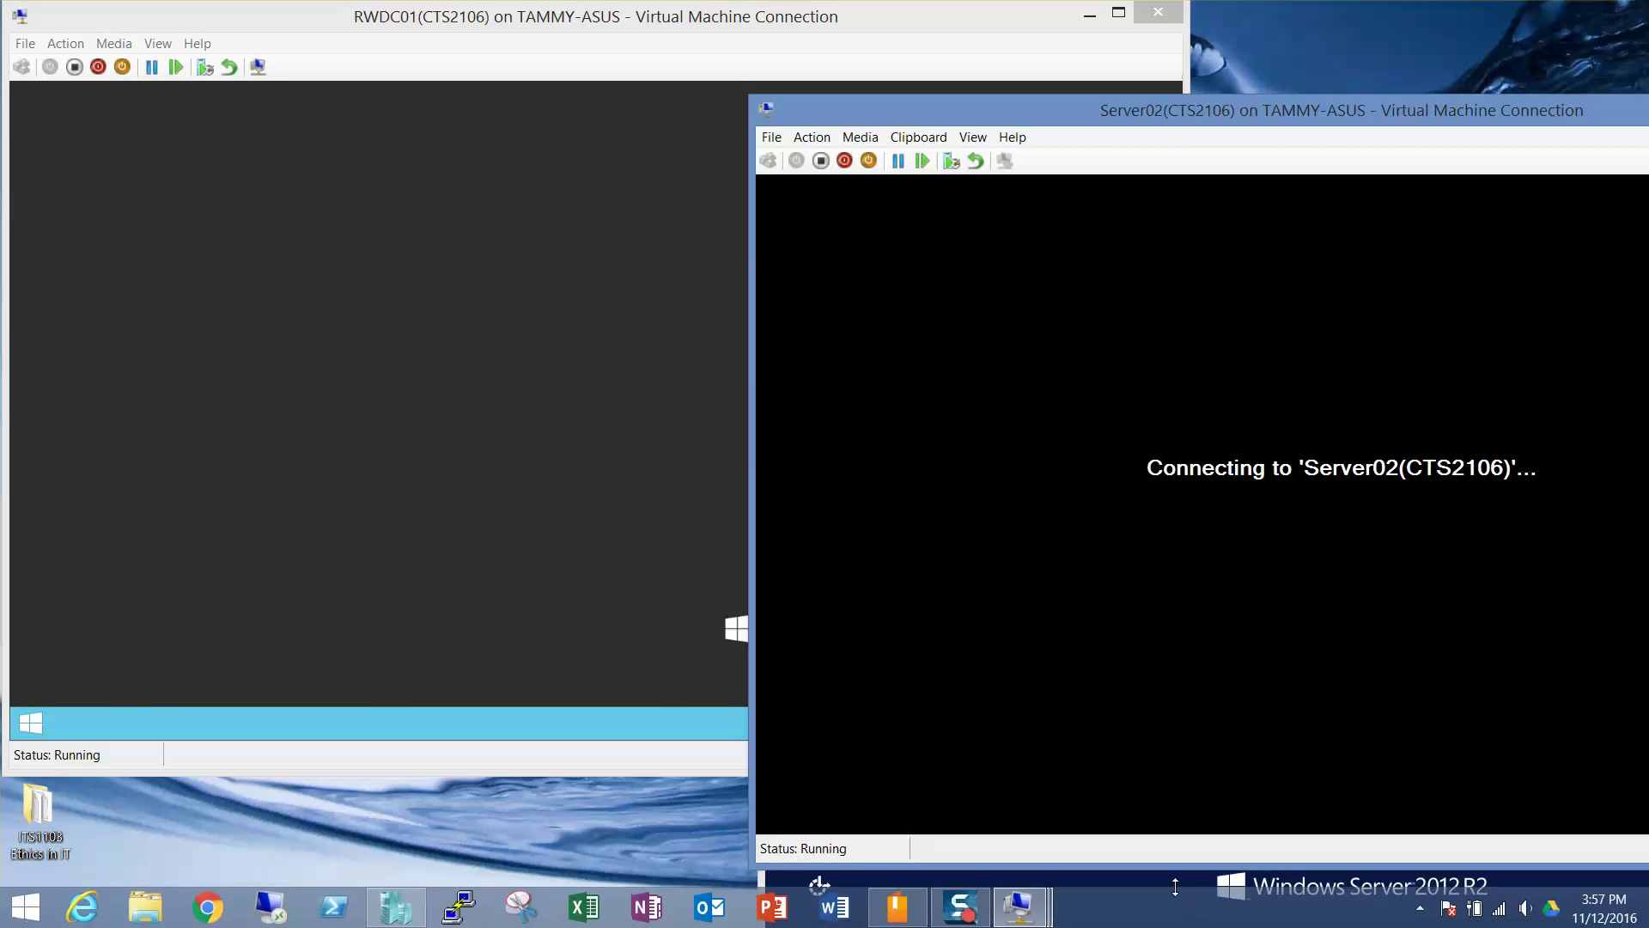
{"action": "left_click", "coordinate": [1164, 884]}
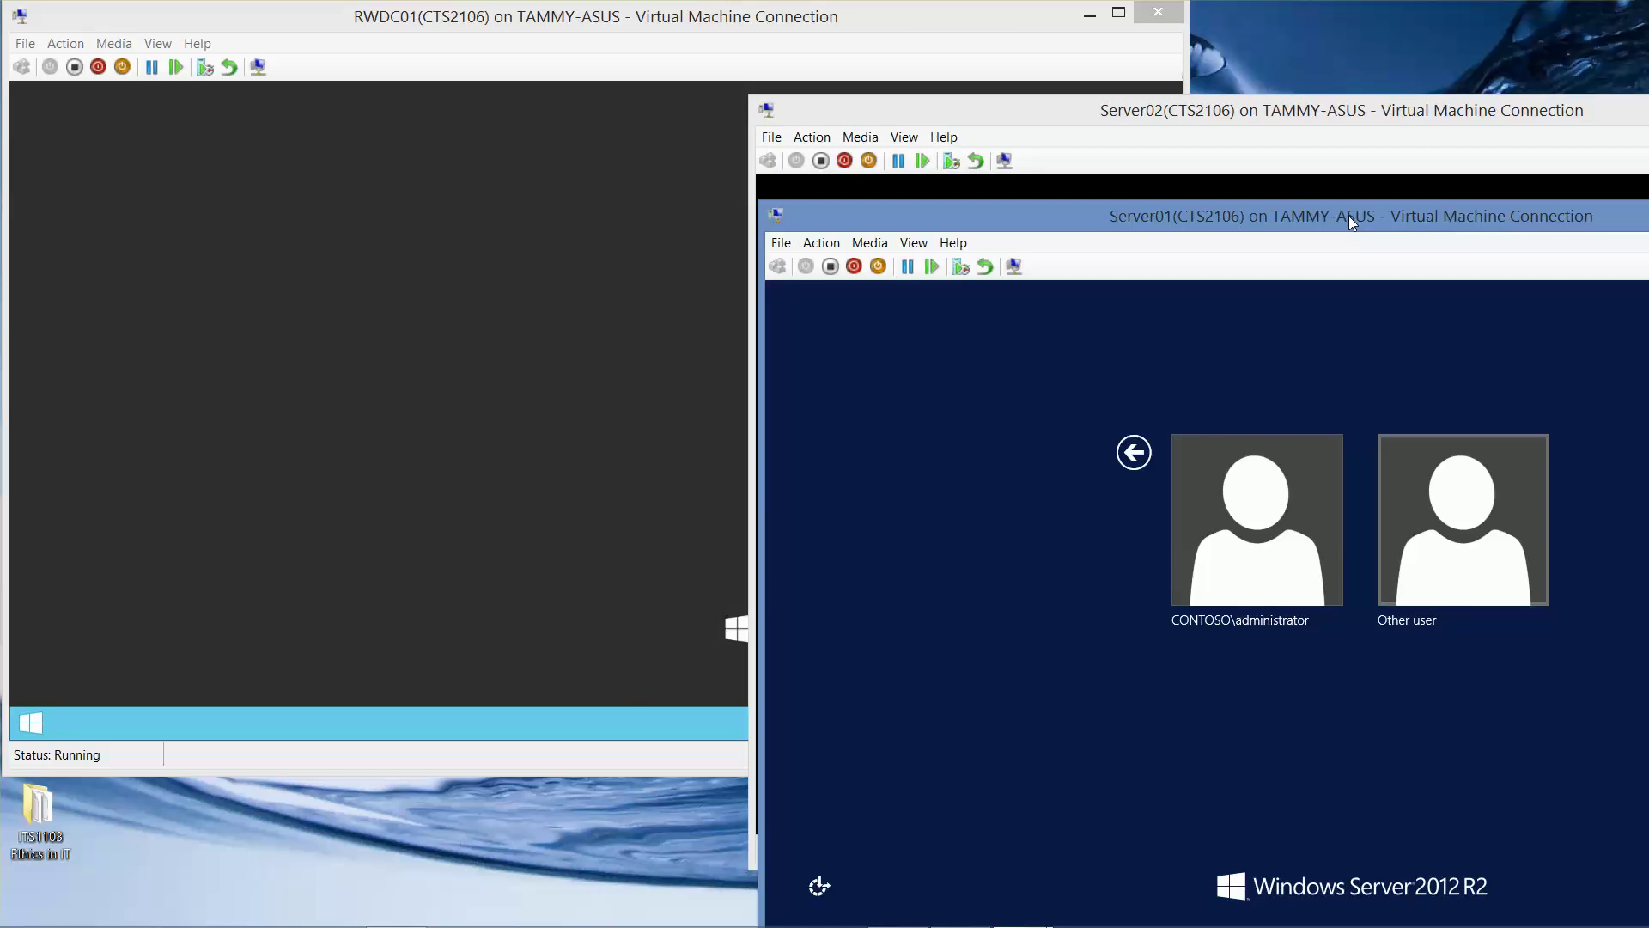
Sign Server01 in as contoso\administrator with the account password, then minimize its window.
{"action": "left_click_drag", "start_coordinate": [1360, 222], "coordinate": [1211, 61]}
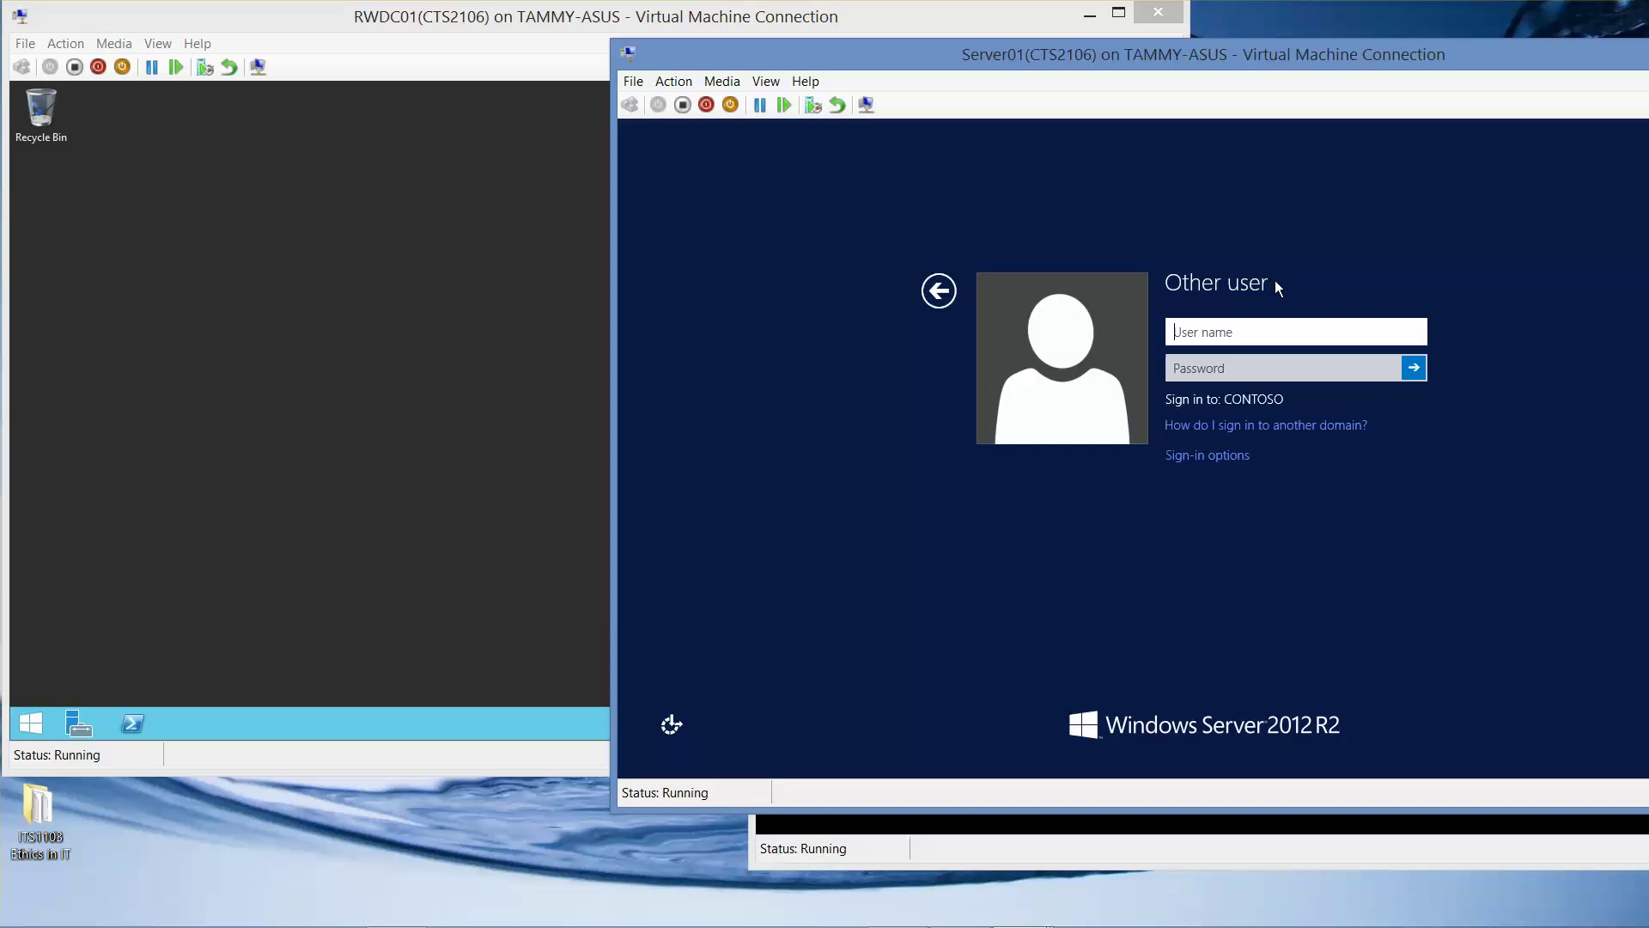
{"action": "type", "text": "contoso"}
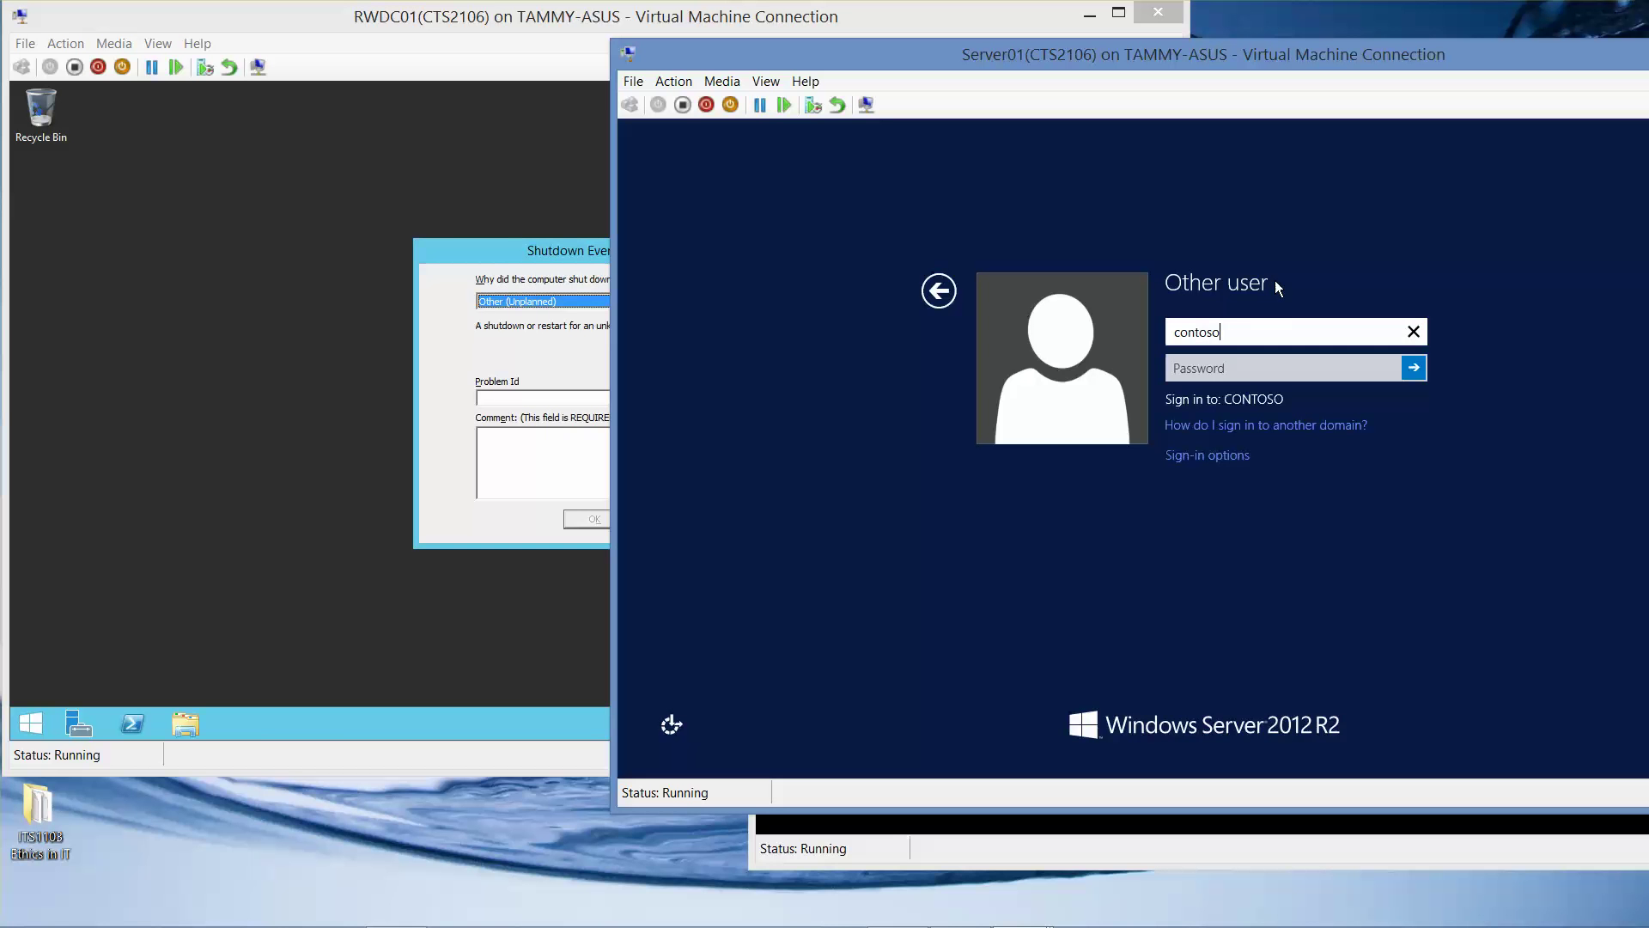
{"action": "type", "text": "\\adminis"}
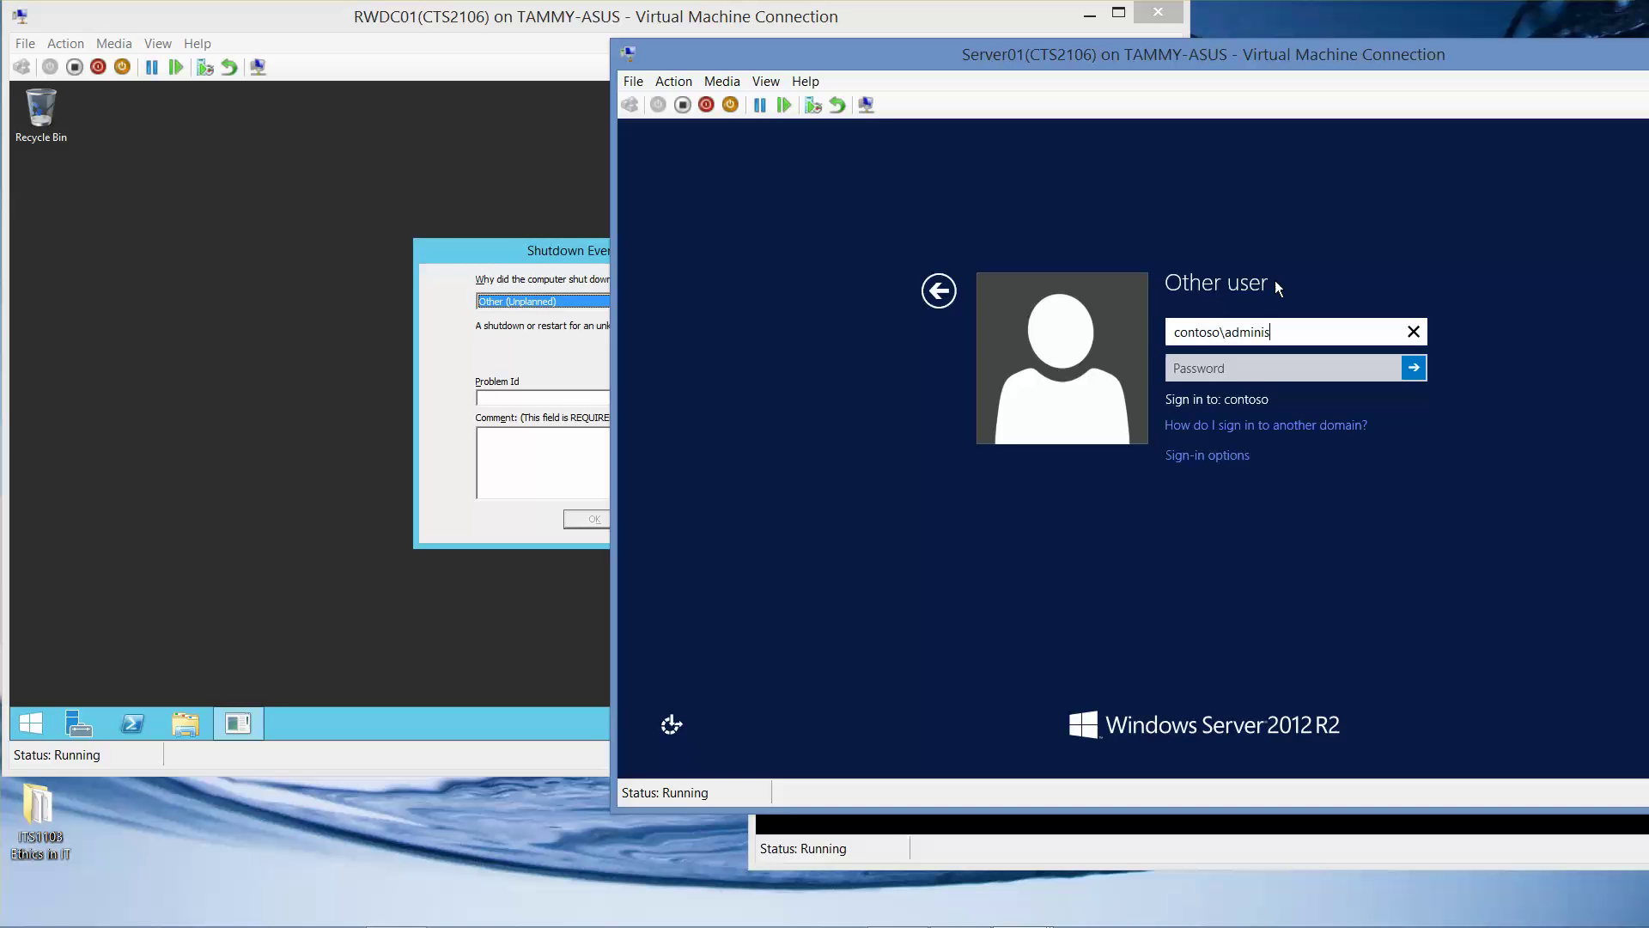
{"action": "type", "text": "trator"}
{"action": "key", "text": "Tab"}
{"action": "type", "text": "***"}
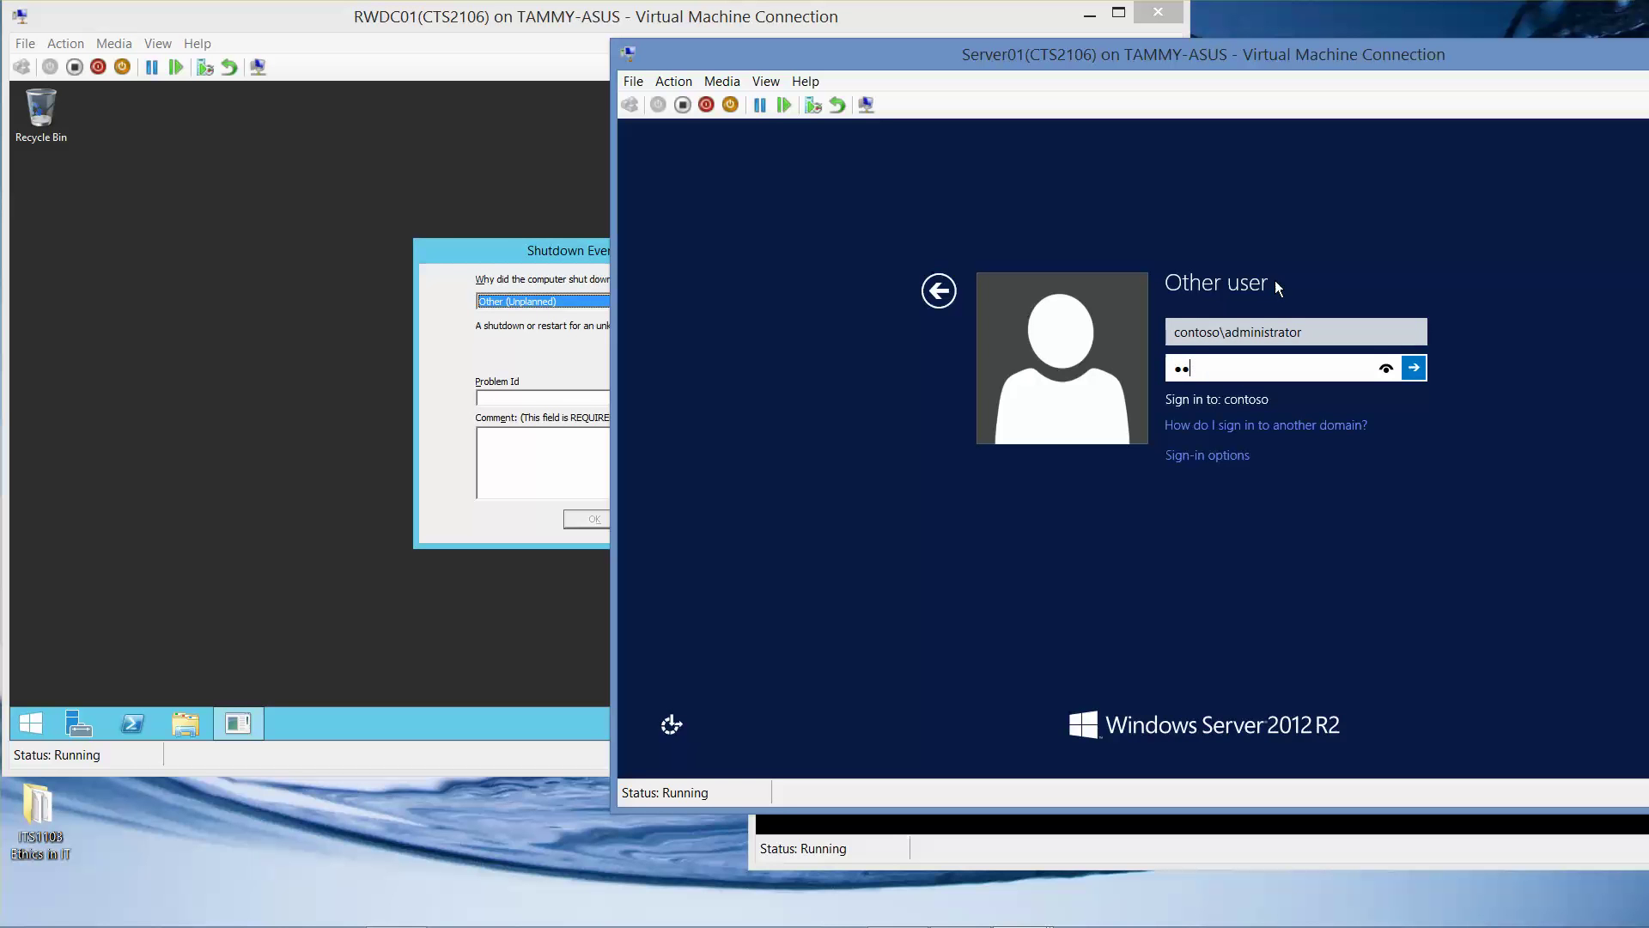
{"action": "type", "text": "*****"}
{"action": "key", "text": "Return"}
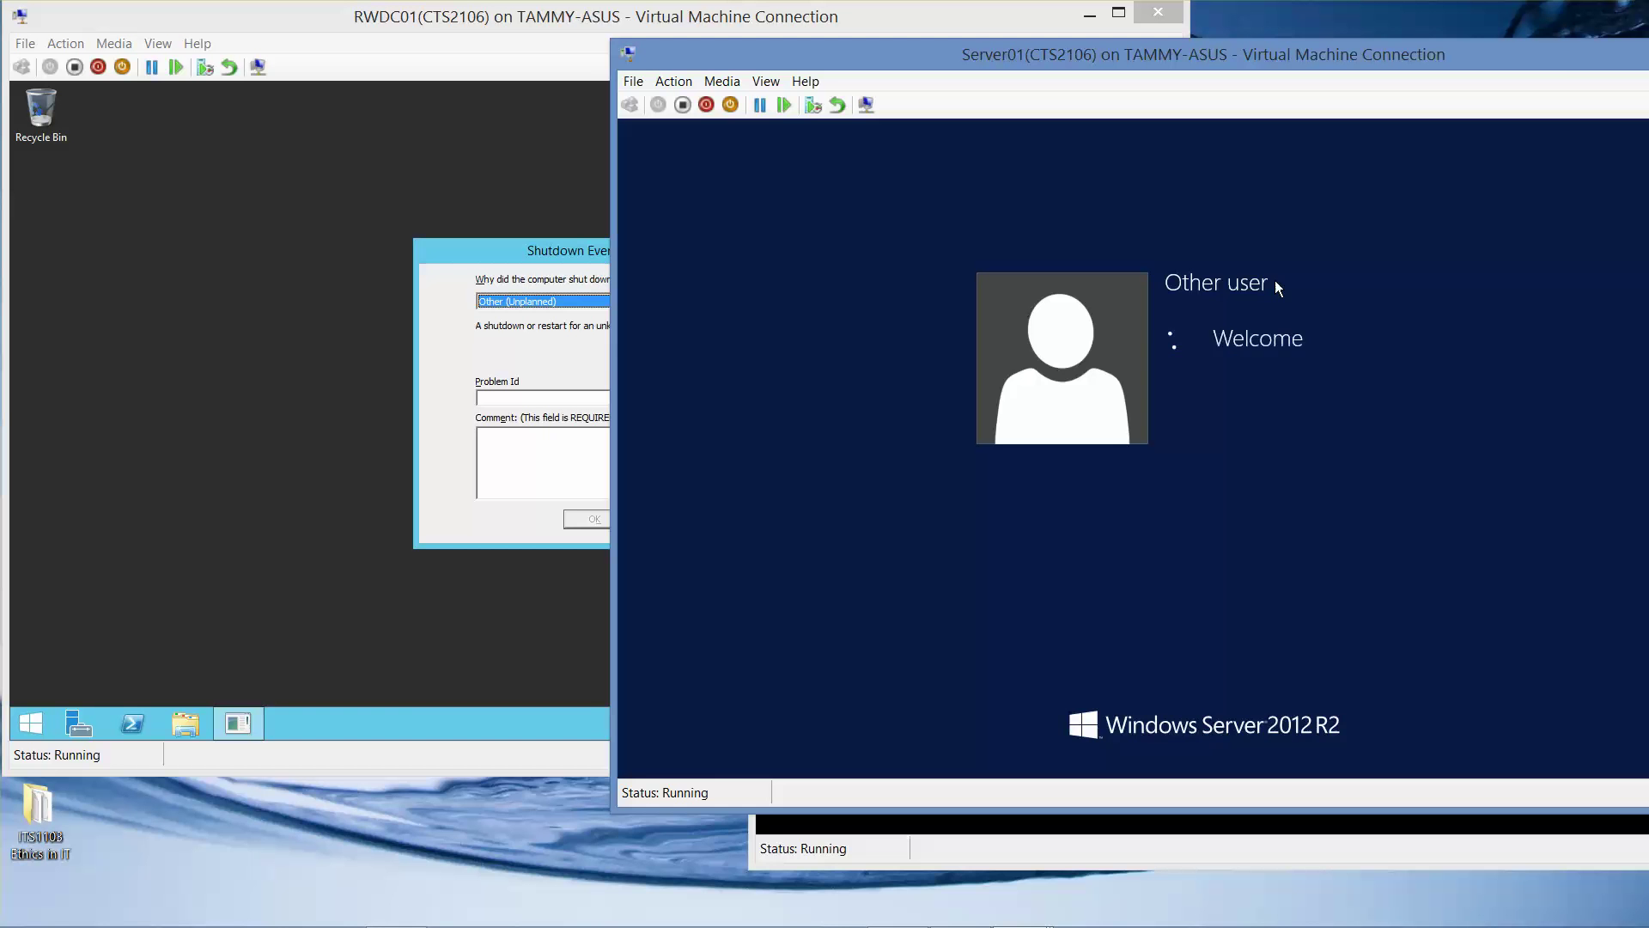
{"action": "left_click_drag", "start_coordinate": [1579, 60], "coordinate": [1177, 122]}
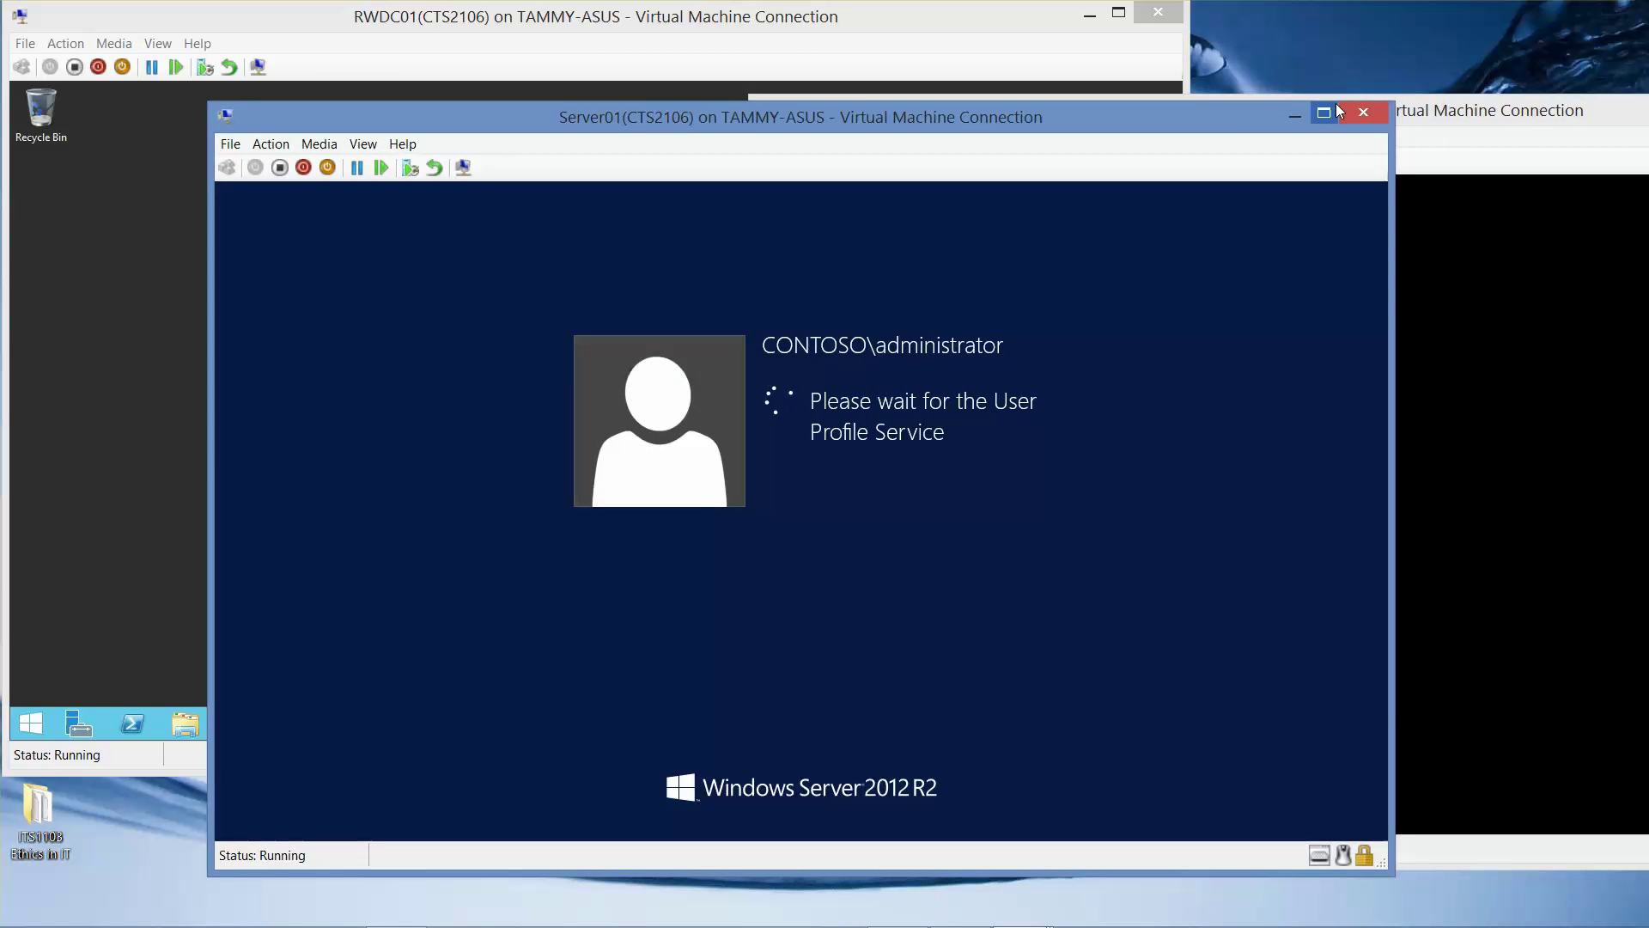
{"action": "left_click", "coordinate": [1294, 114]}
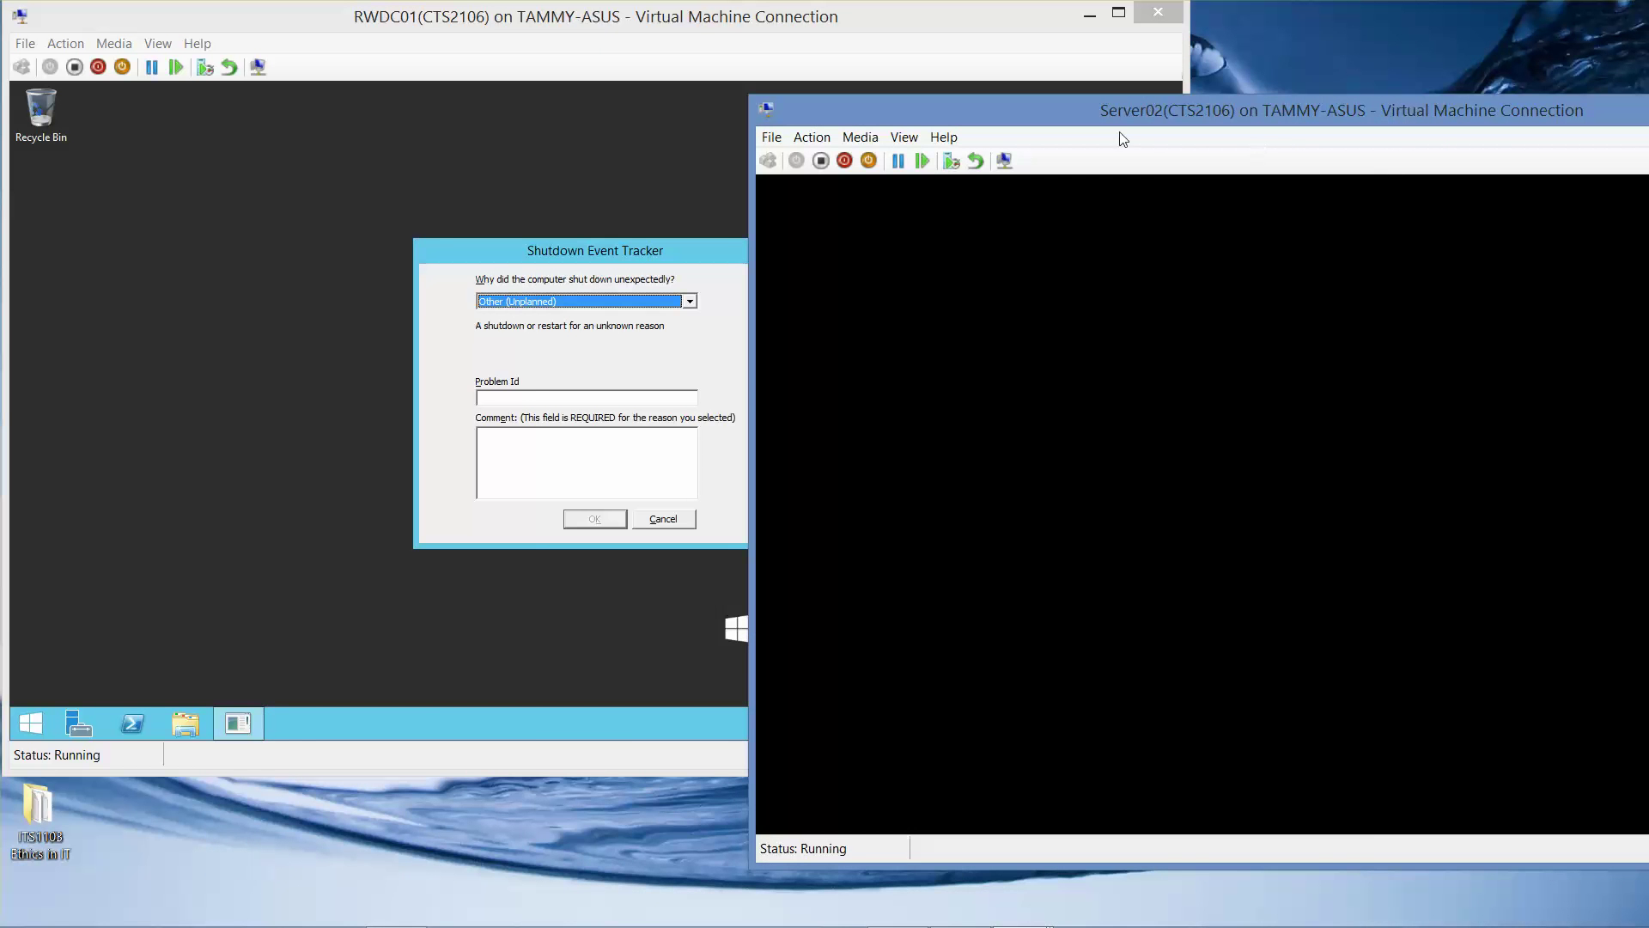
Cancel RWDC01's Shutdown Event Tracker and bring Server02's window to the front.
{"action": "left_click_drag", "start_coordinate": [1191, 121], "coordinate": [874, 122]}
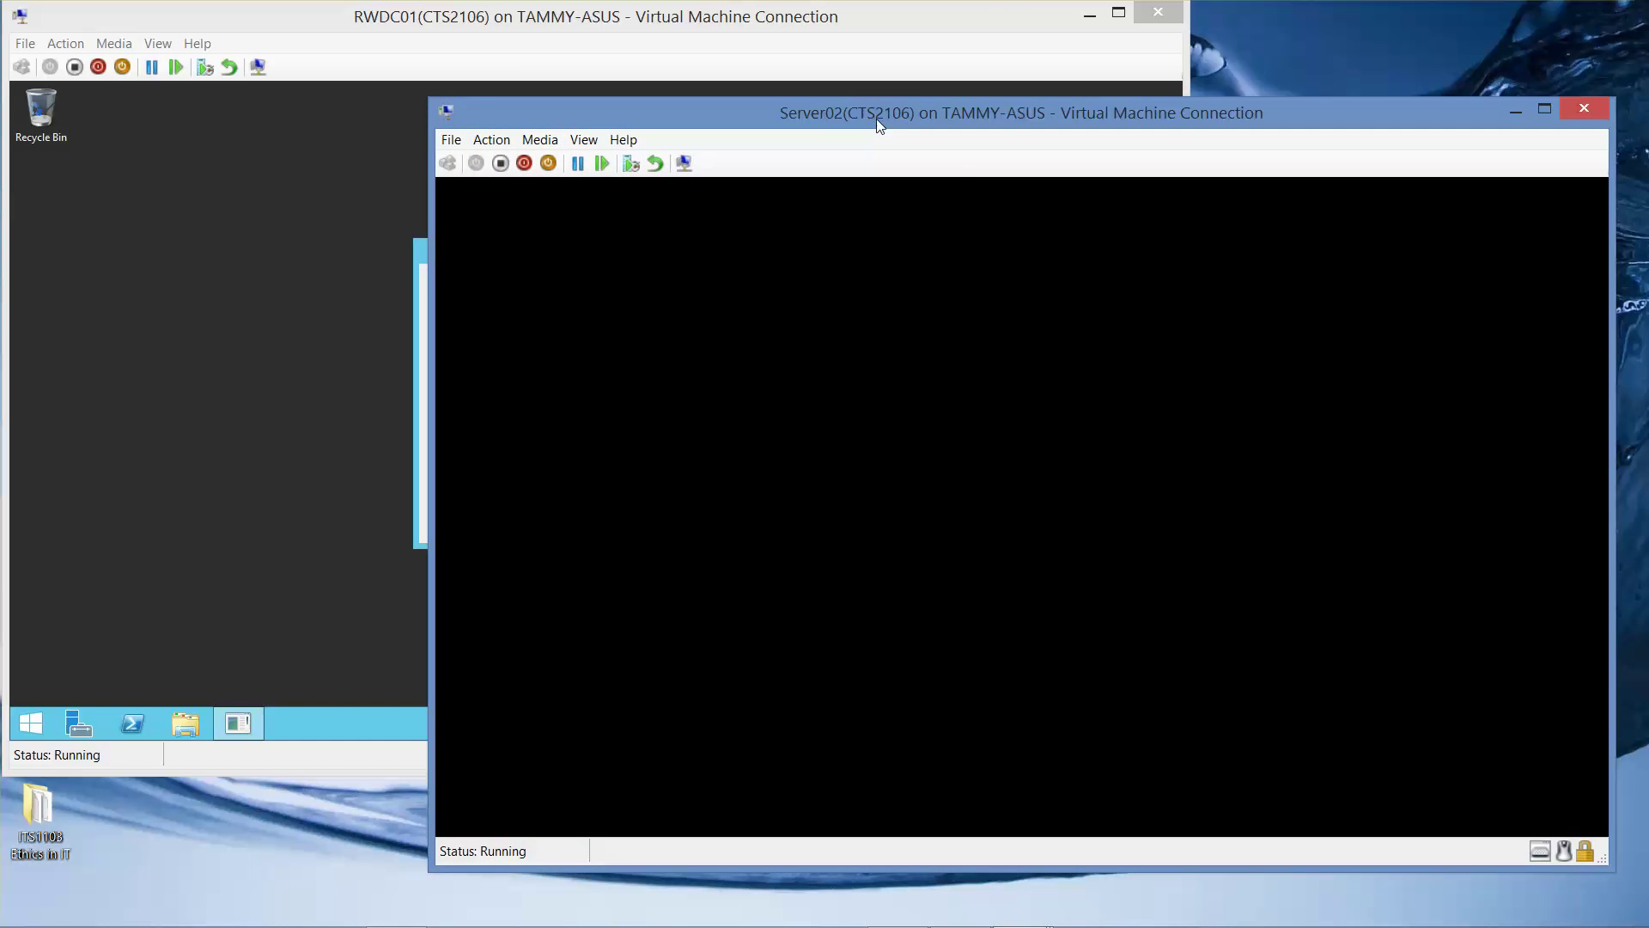
{"action": "left_click", "coordinate": [425, 397]}
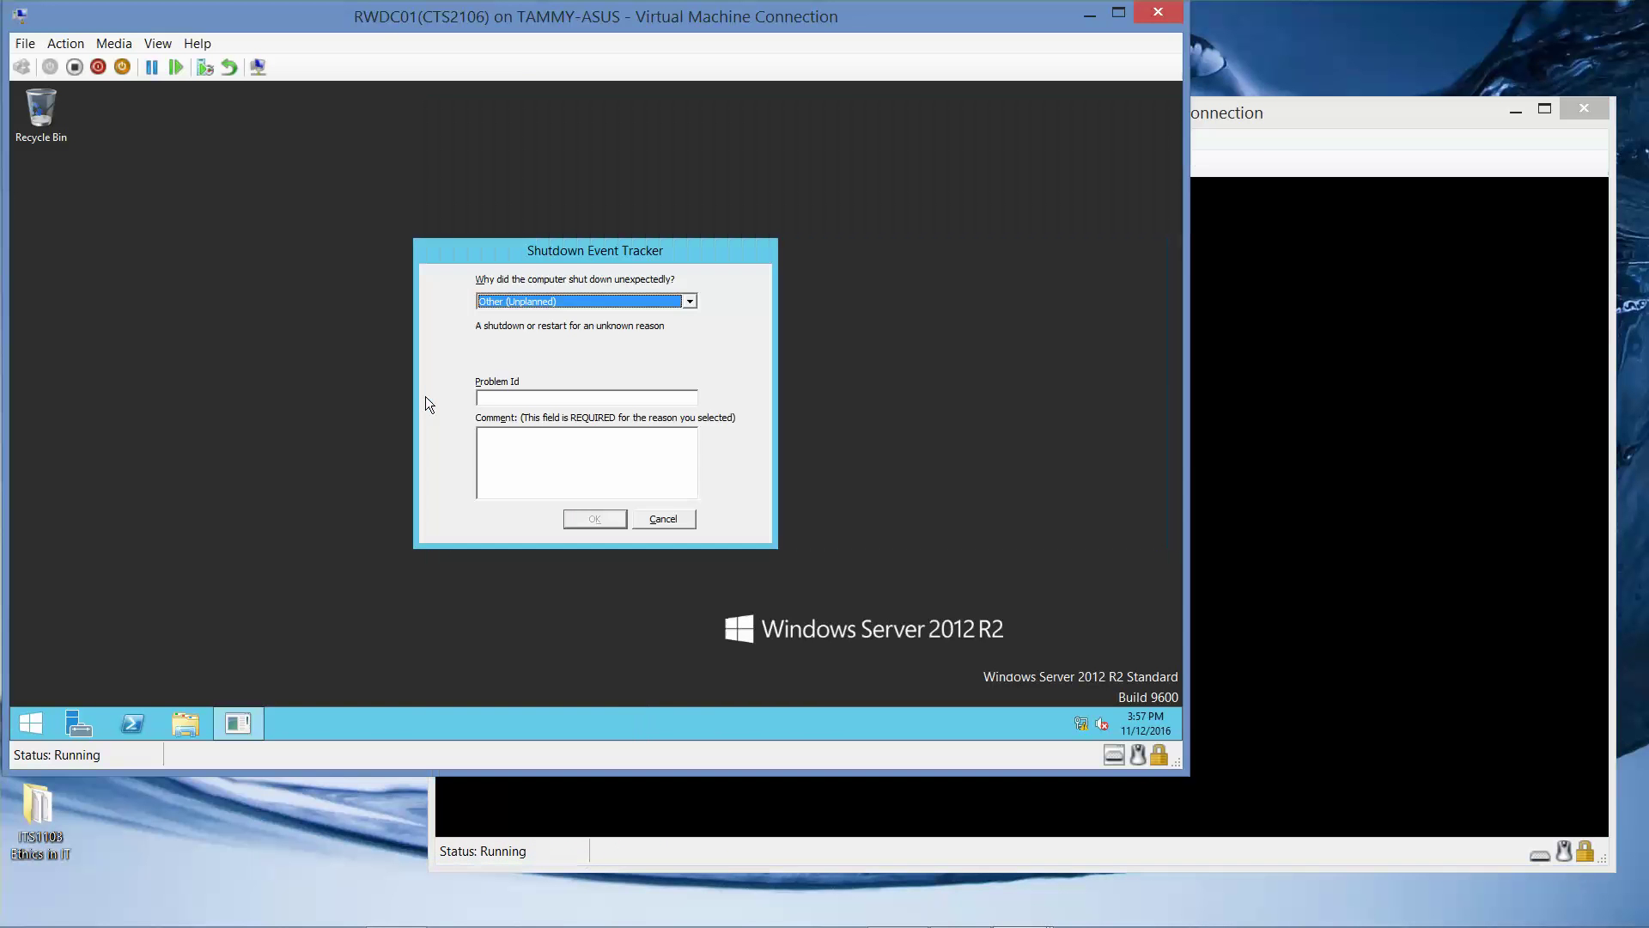
{"action": "left_click", "coordinate": [669, 519]}
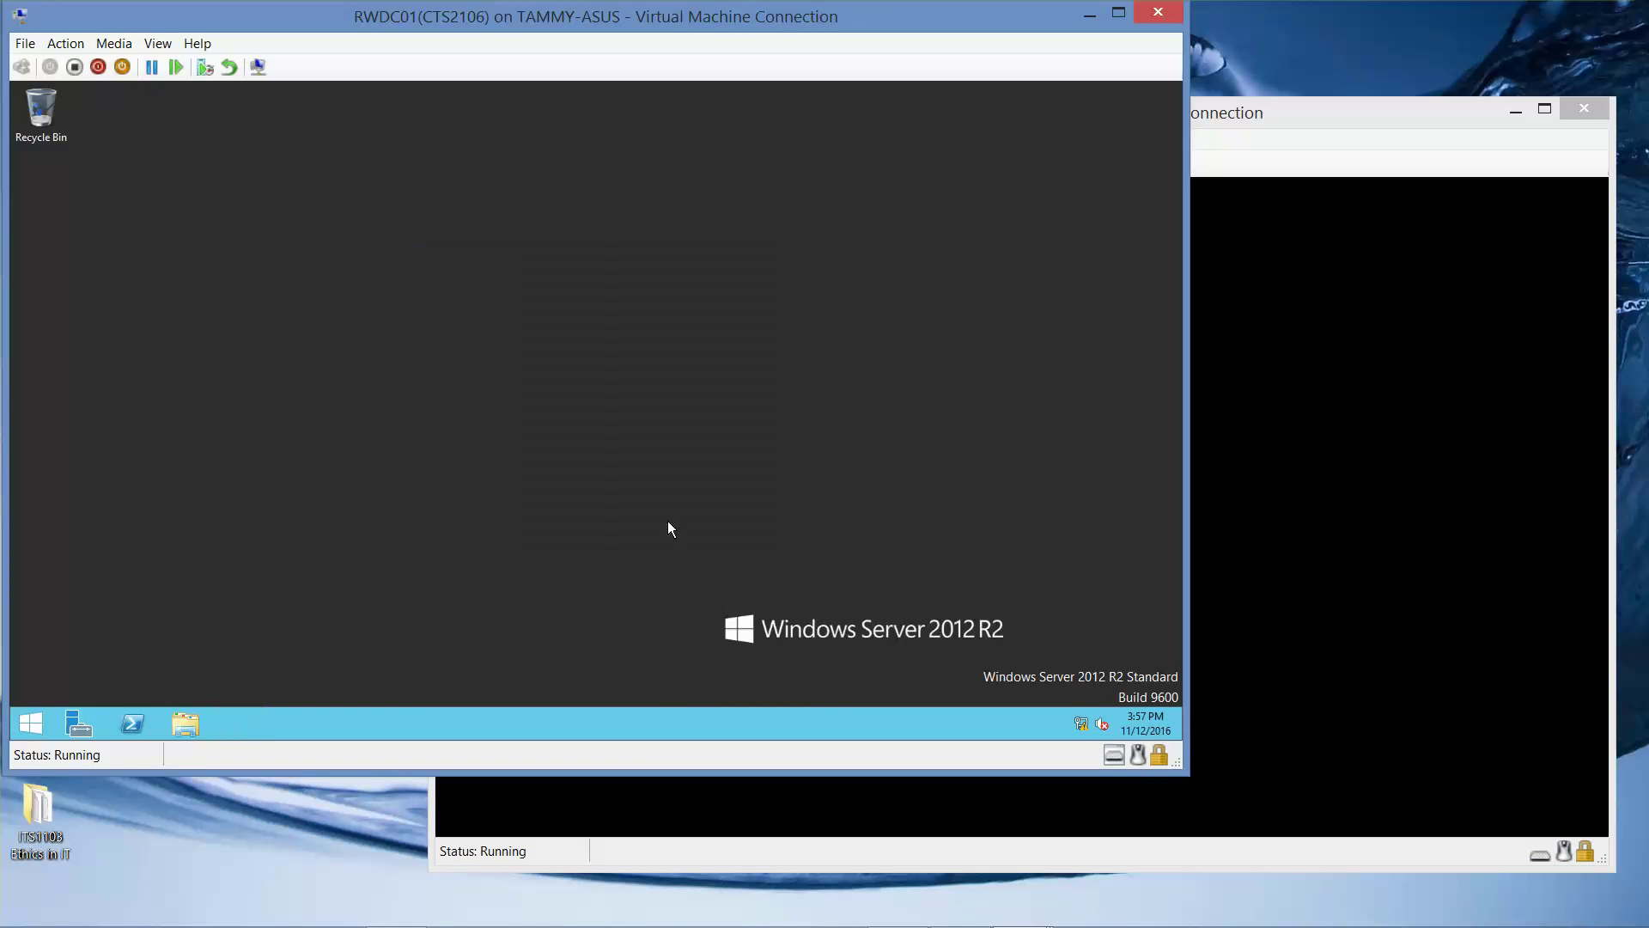
{"action": "left_click", "coordinate": [1327, 120]}
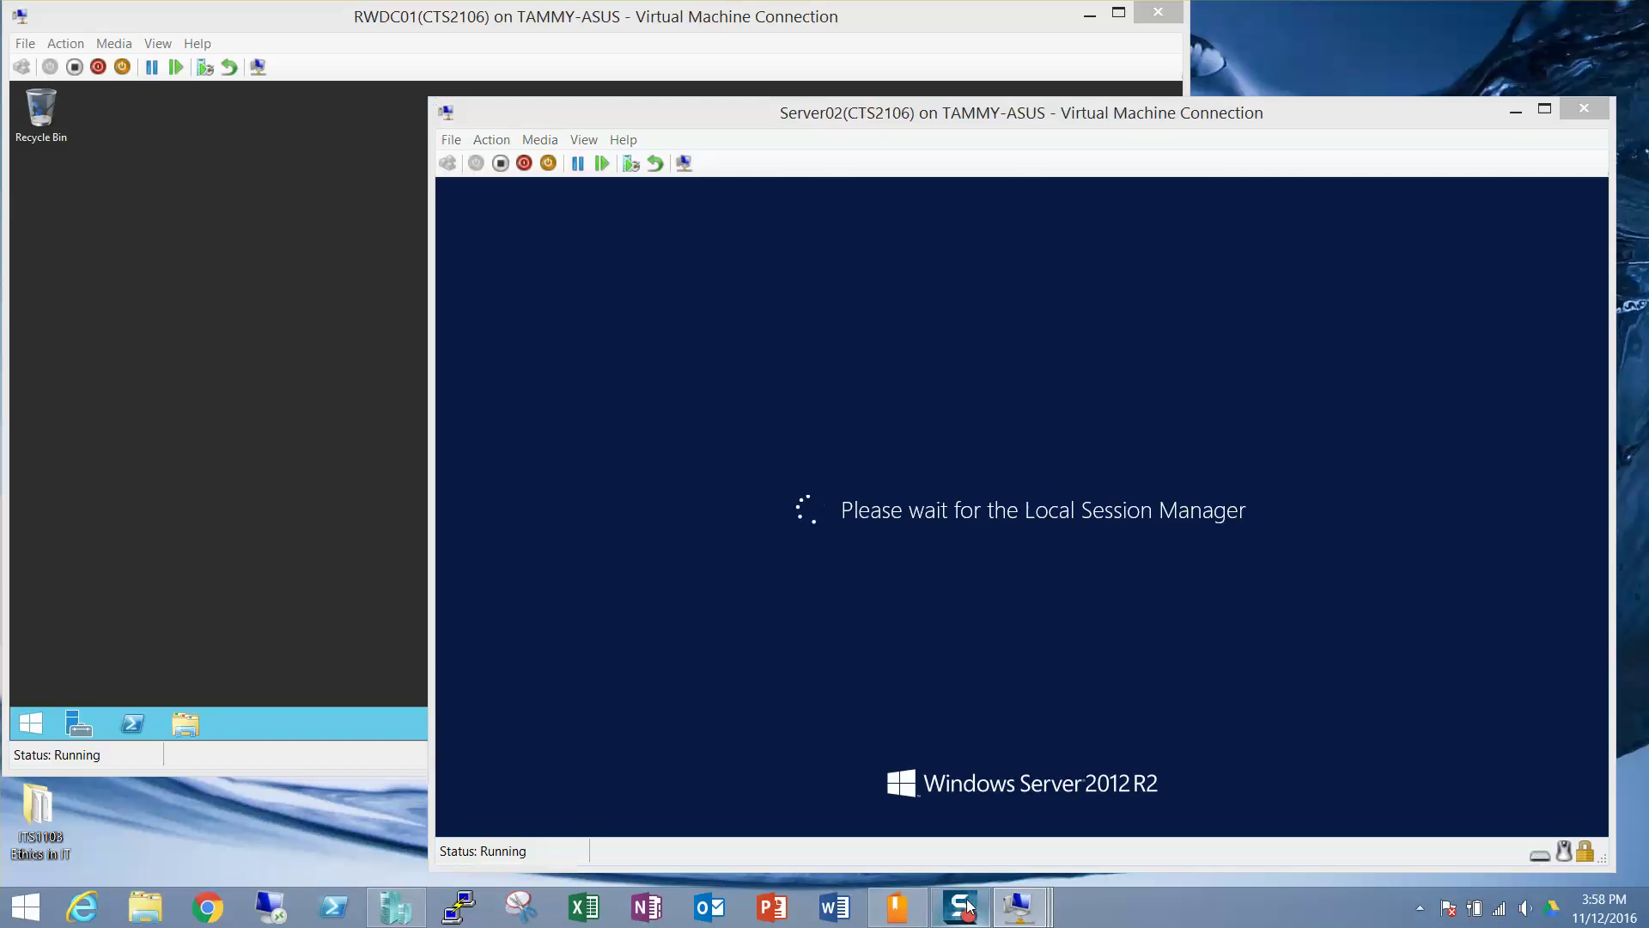
Sign Server02 in as contoso\administrator via Other user, then minimize the RWDC01 window.
{"action": "left_click", "coordinate": [1074, 414]}
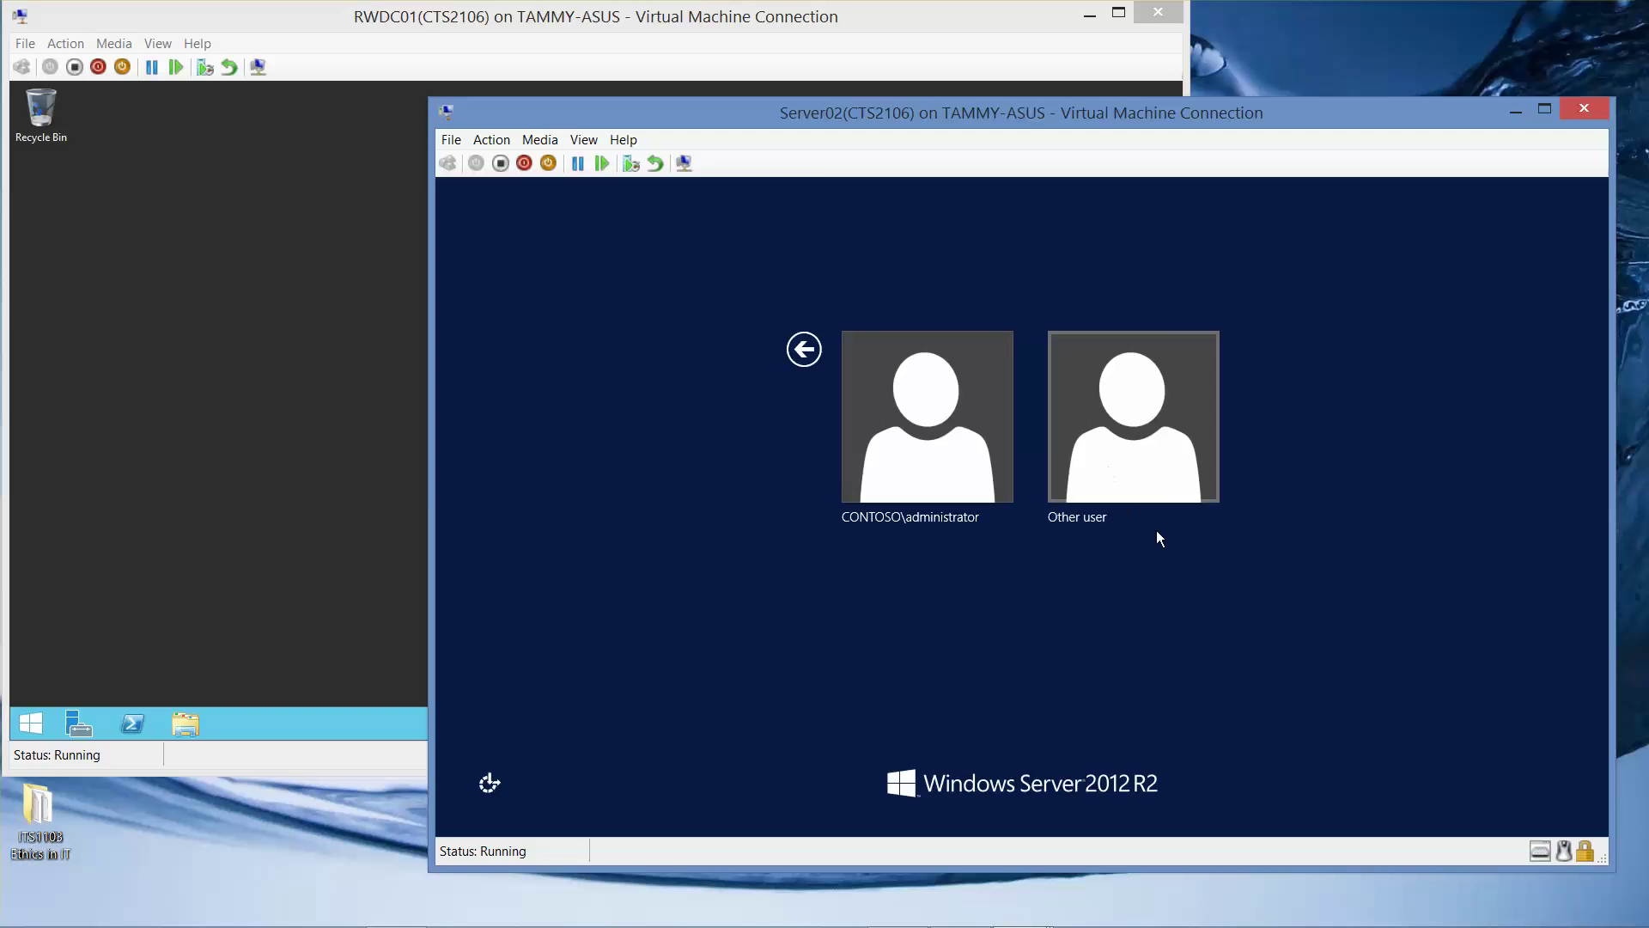
{"action": "left_click", "coordinate": [1120, 459]}
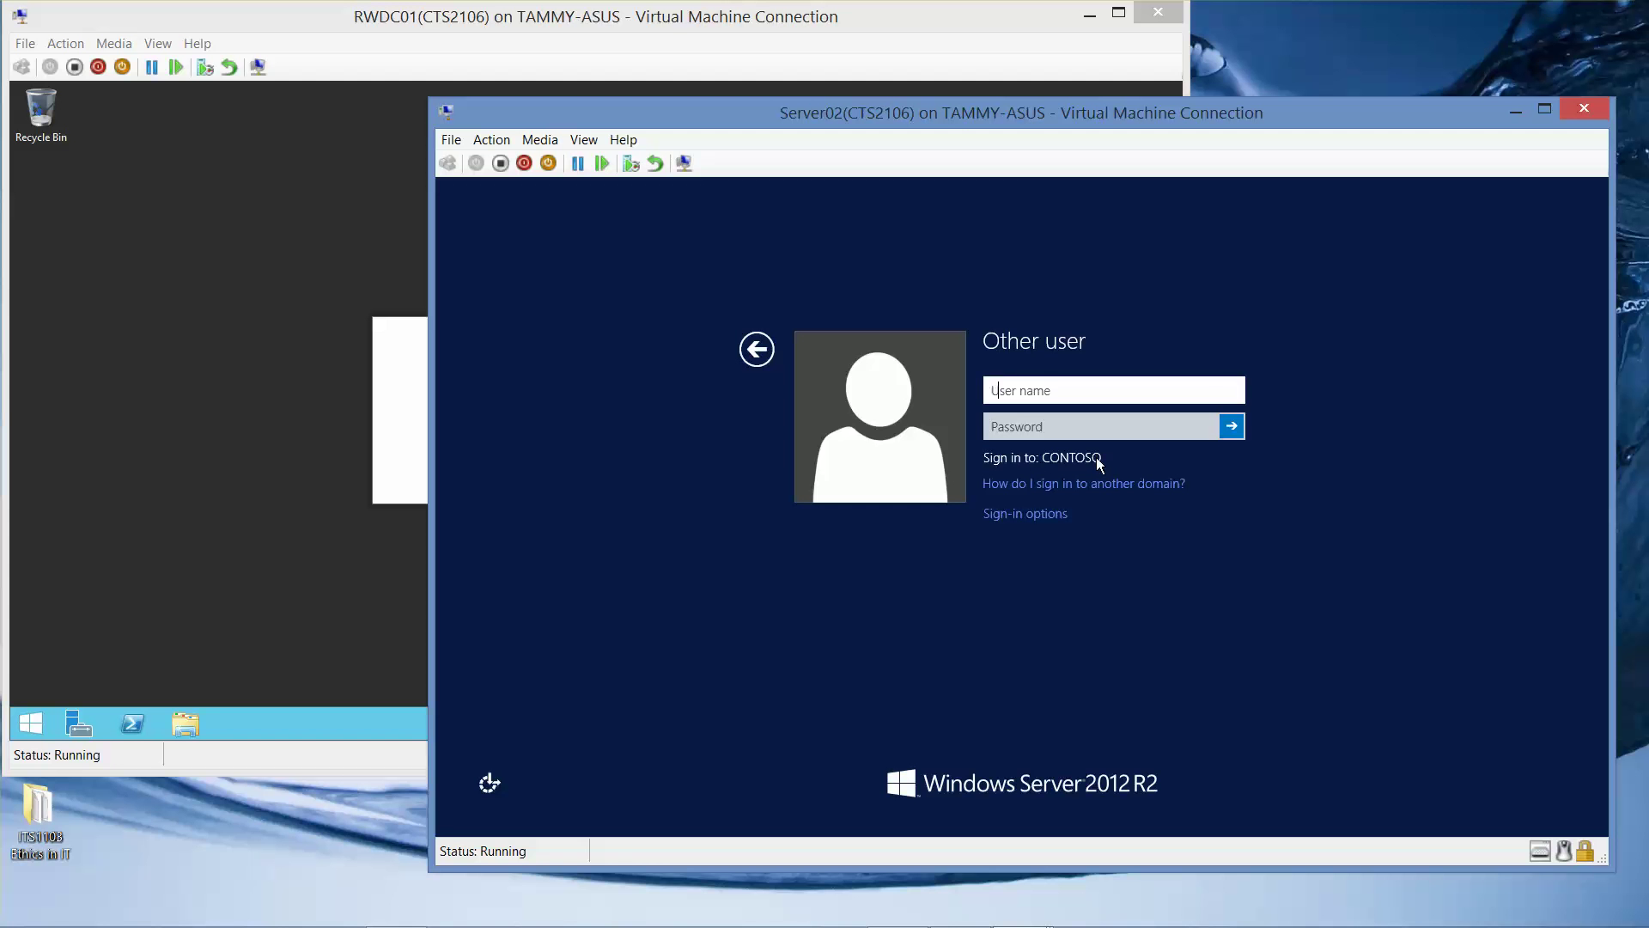
{"action": "type", "text": "contoso\\administrator"}
{"action": "key", "text": "Tab"}
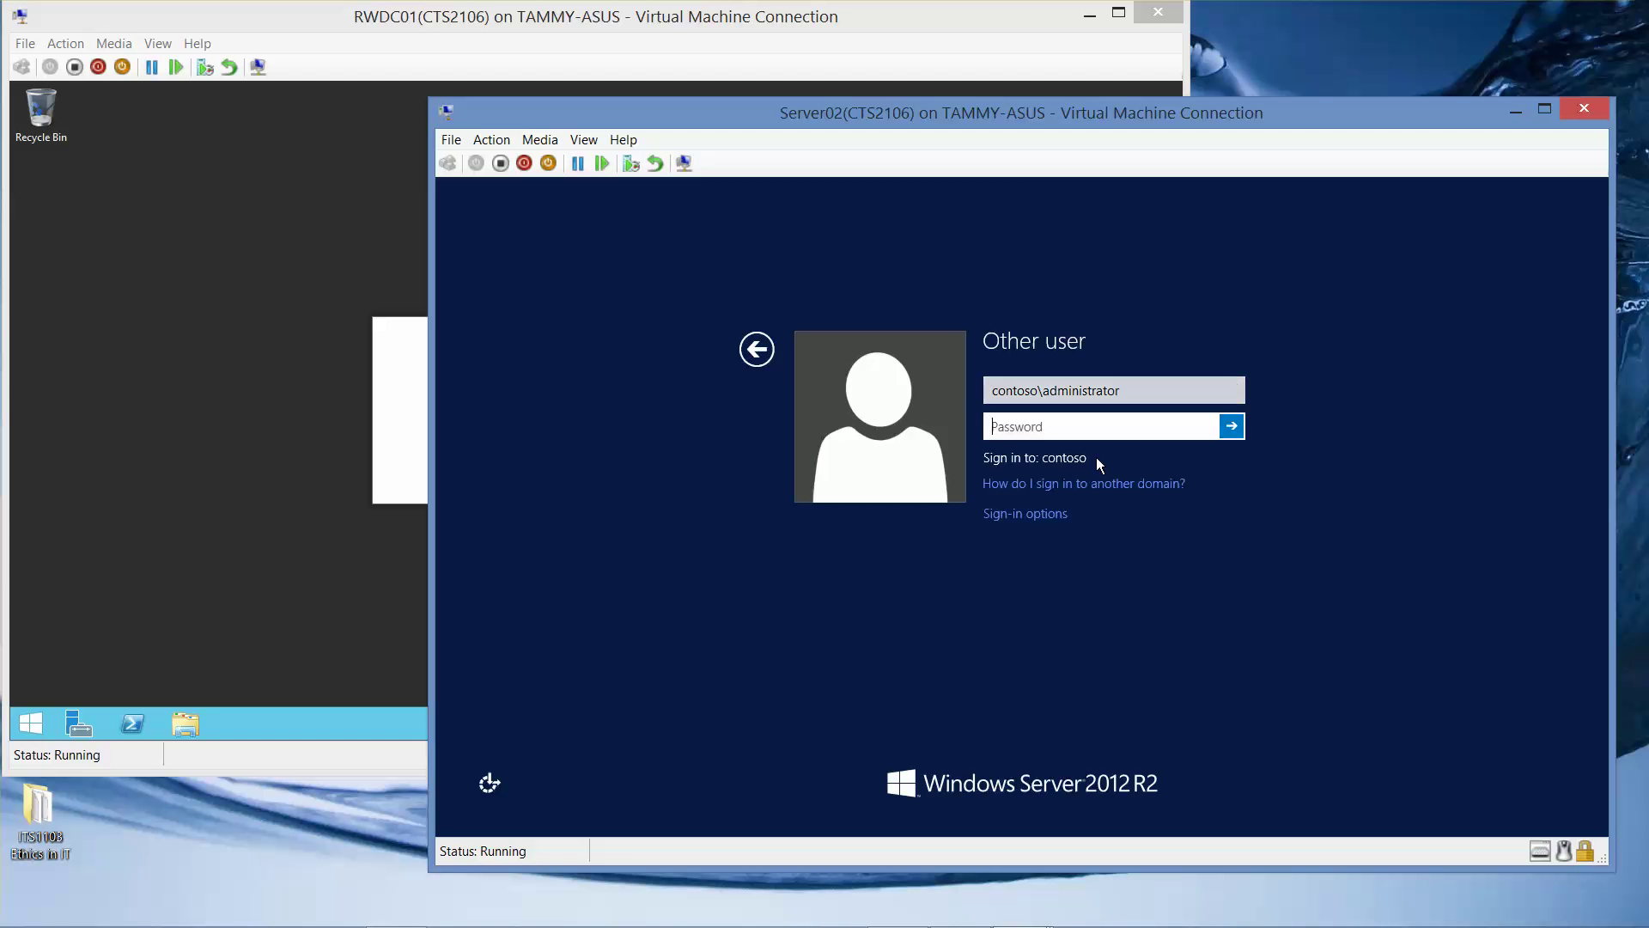
{"action": "type", "text": "Pa$$w0rd"}
{"action": "key", "text": "Return"}
{"action": "left_click", "coordinate": [318, 464]}
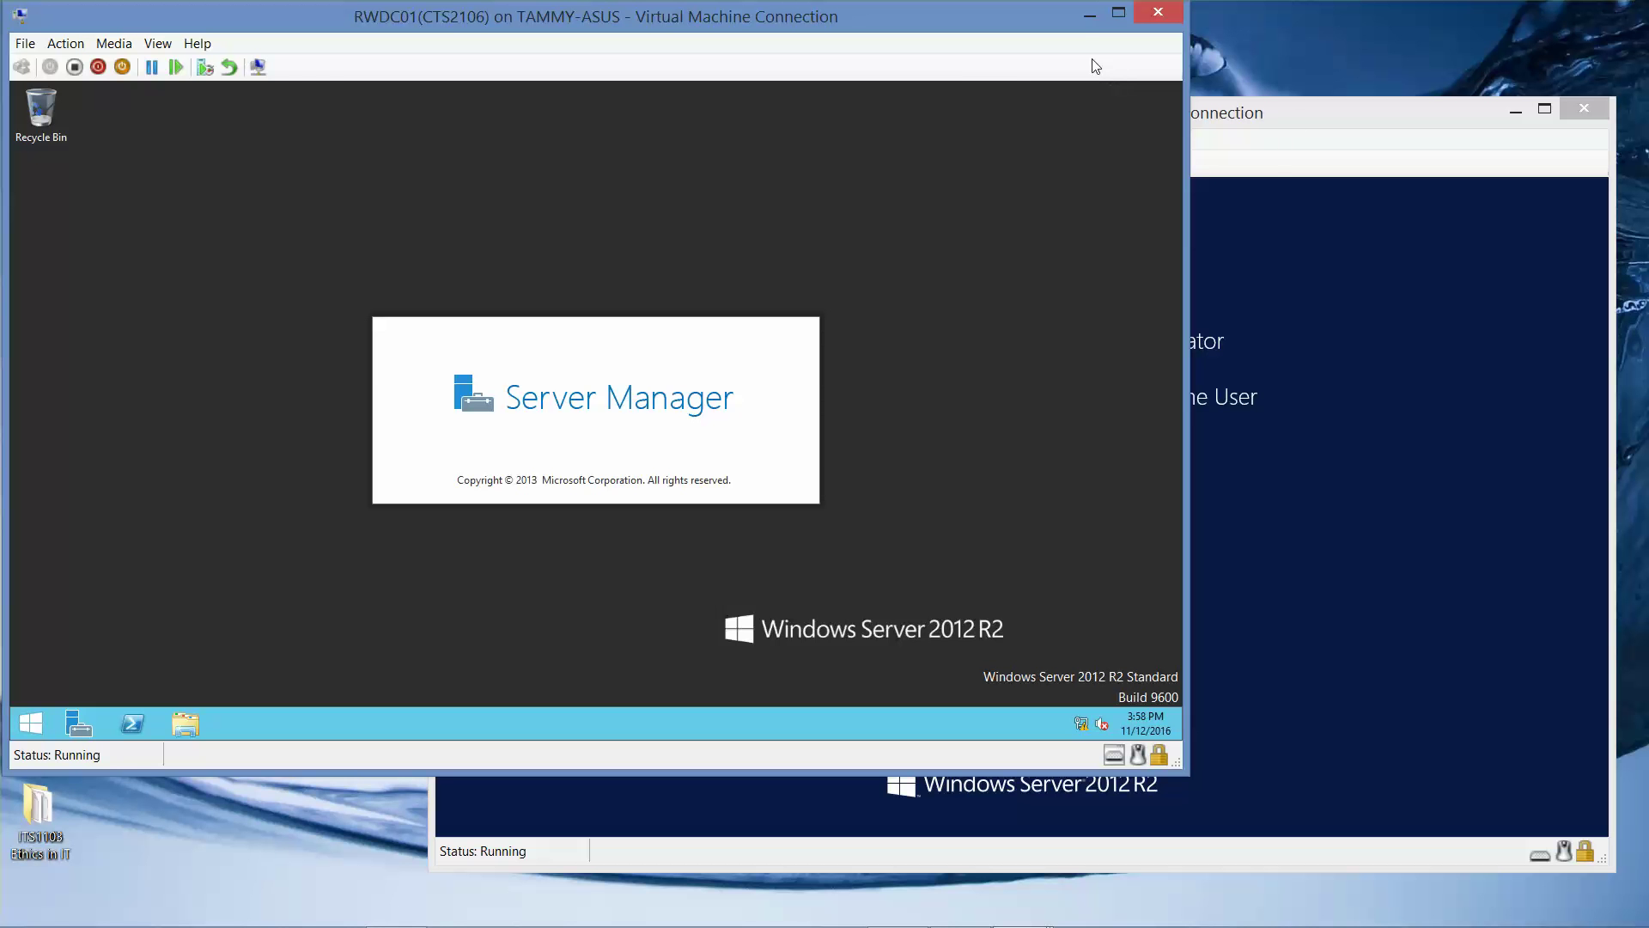
{"action": "left_click", "coordinate": [1088, 15]}
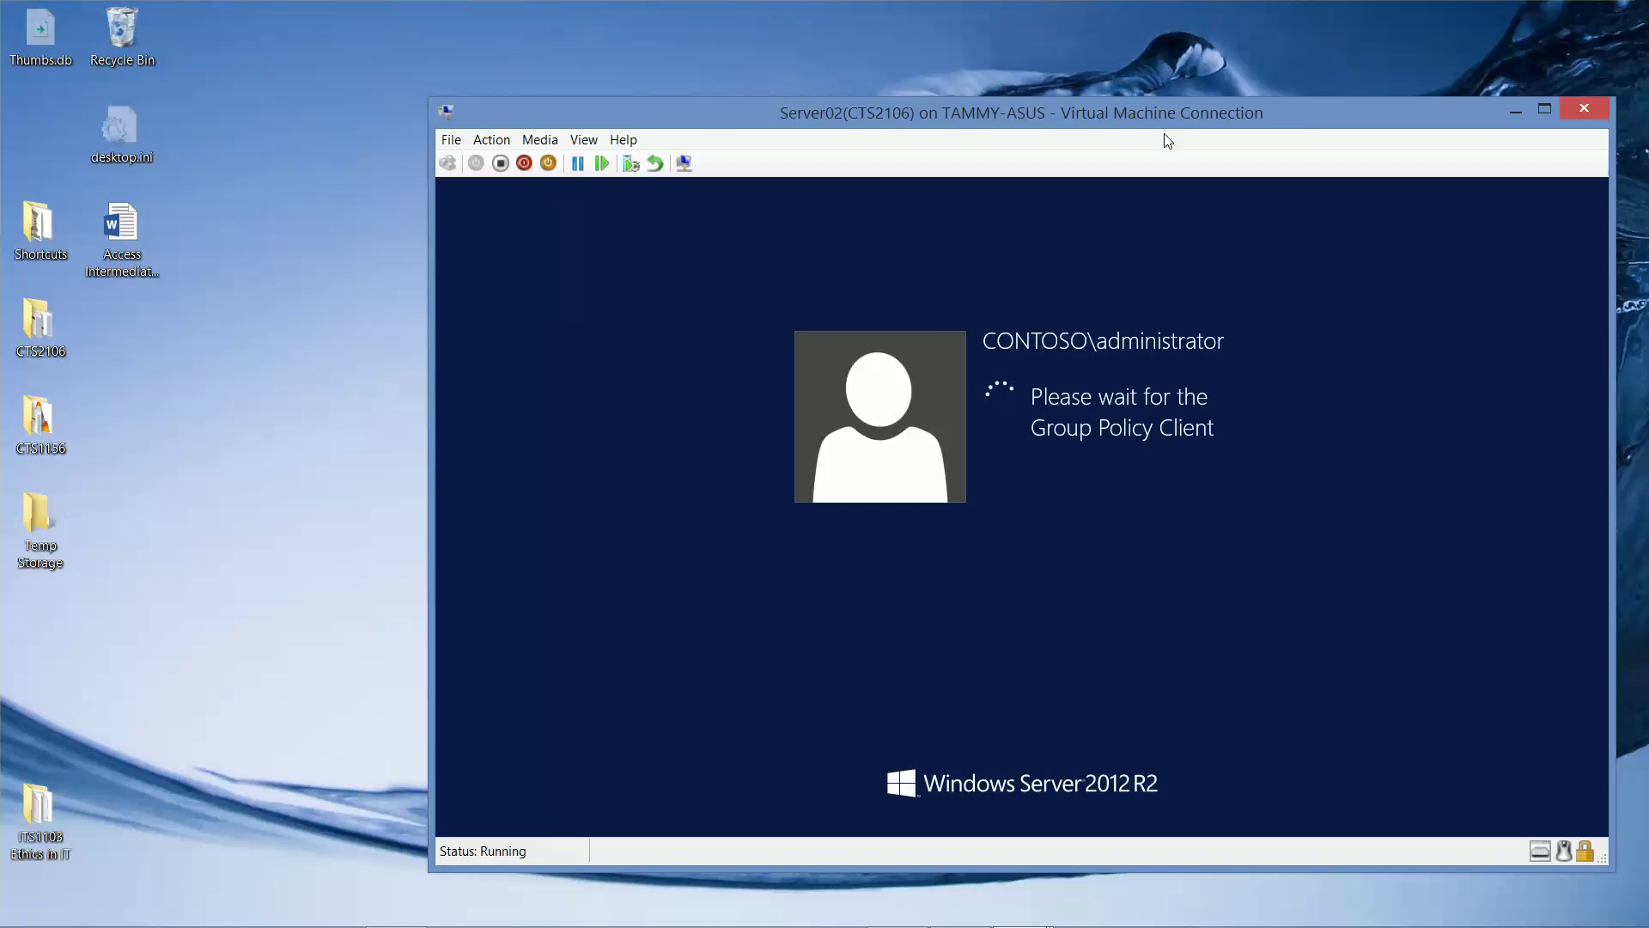
Minimize Server02, open Server01, and submit its Shutdown Event Tracker with the comment 'n'.
{"action": "left_click", "coordinate": [1513, 110]}
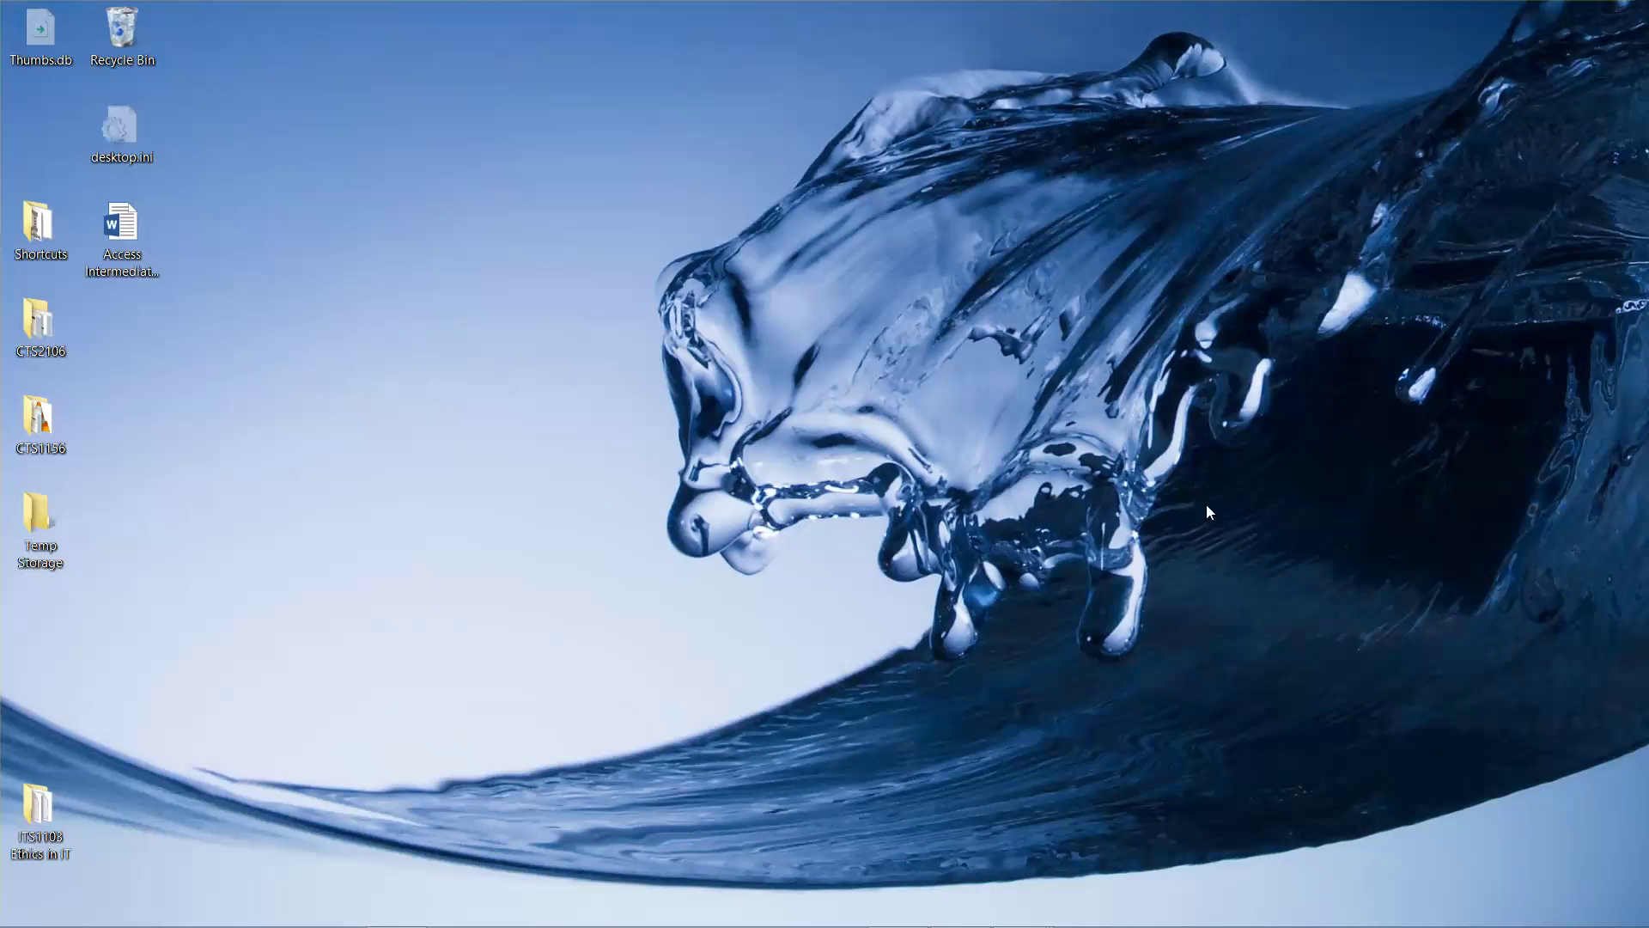
{"action": "mouse_move", "coordinate": [1018, 906]}
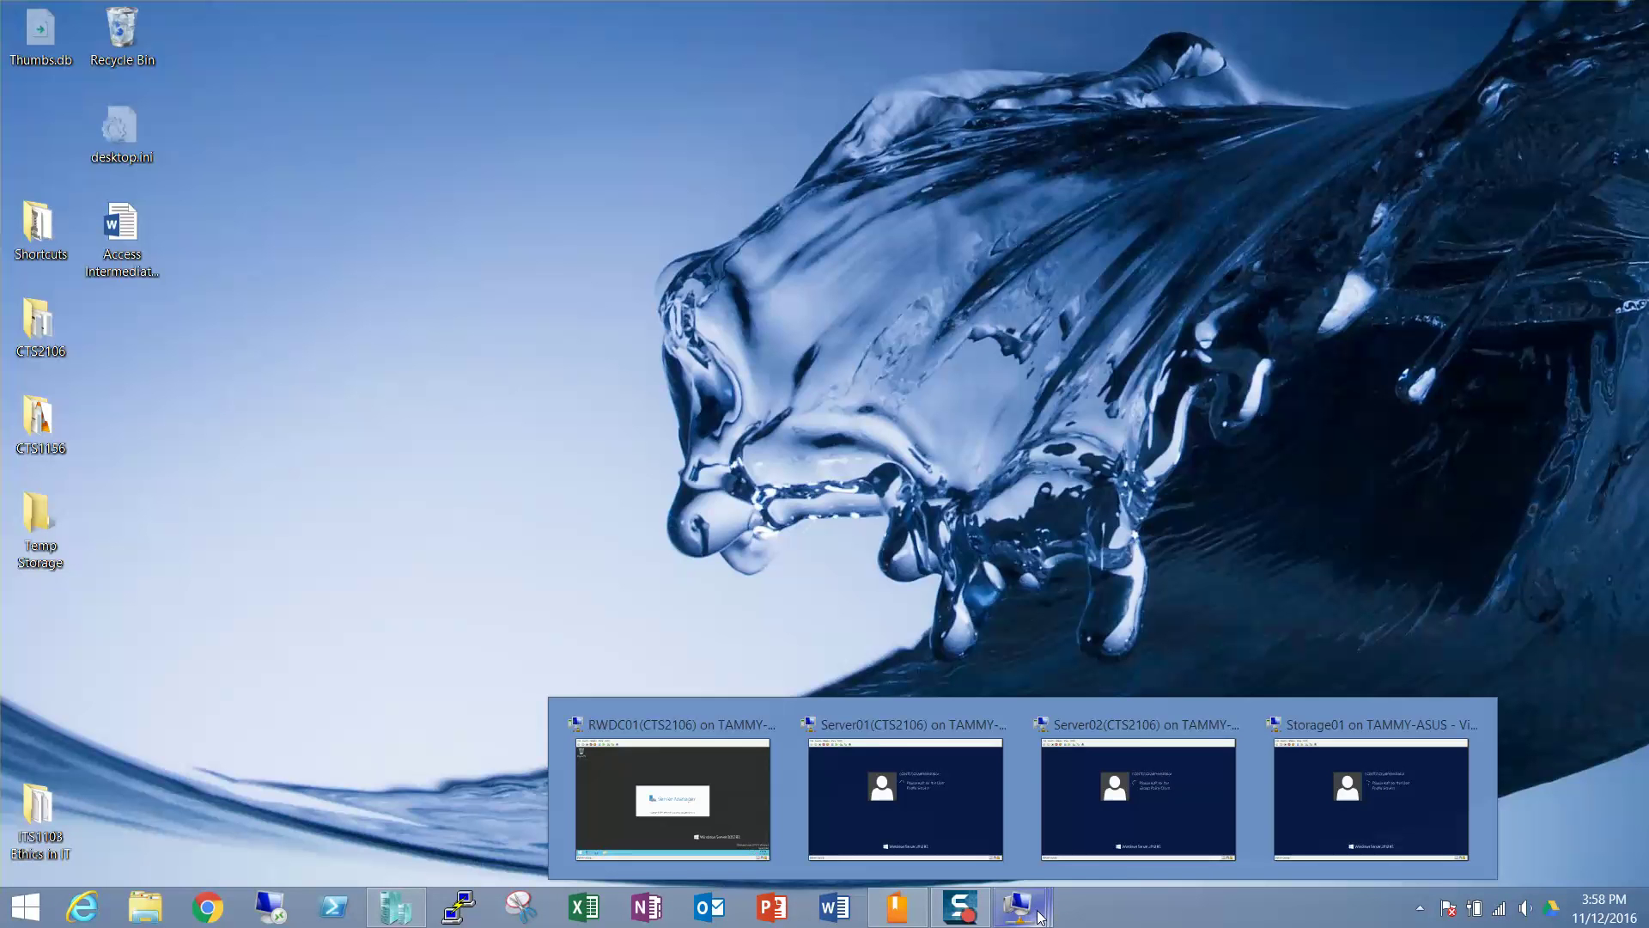
{"action": "left_click", "coordinate": [952, 816]}
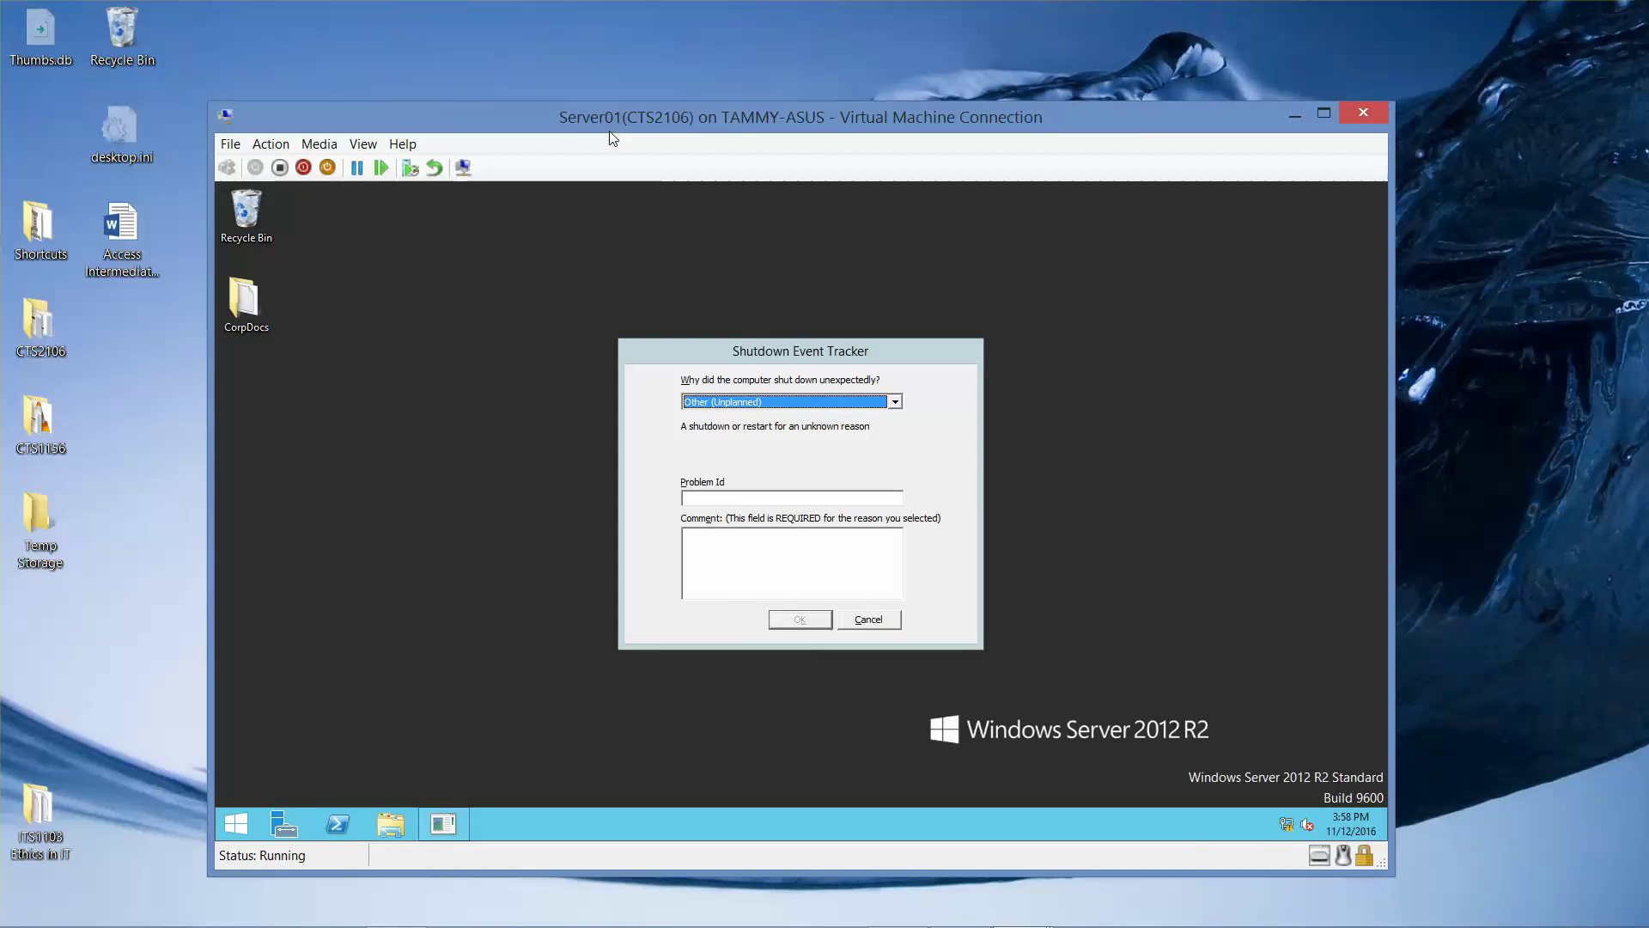
{"action": "left_click_drag", "start_coordinate": [610, 131], "coordinate": [404, 33]}
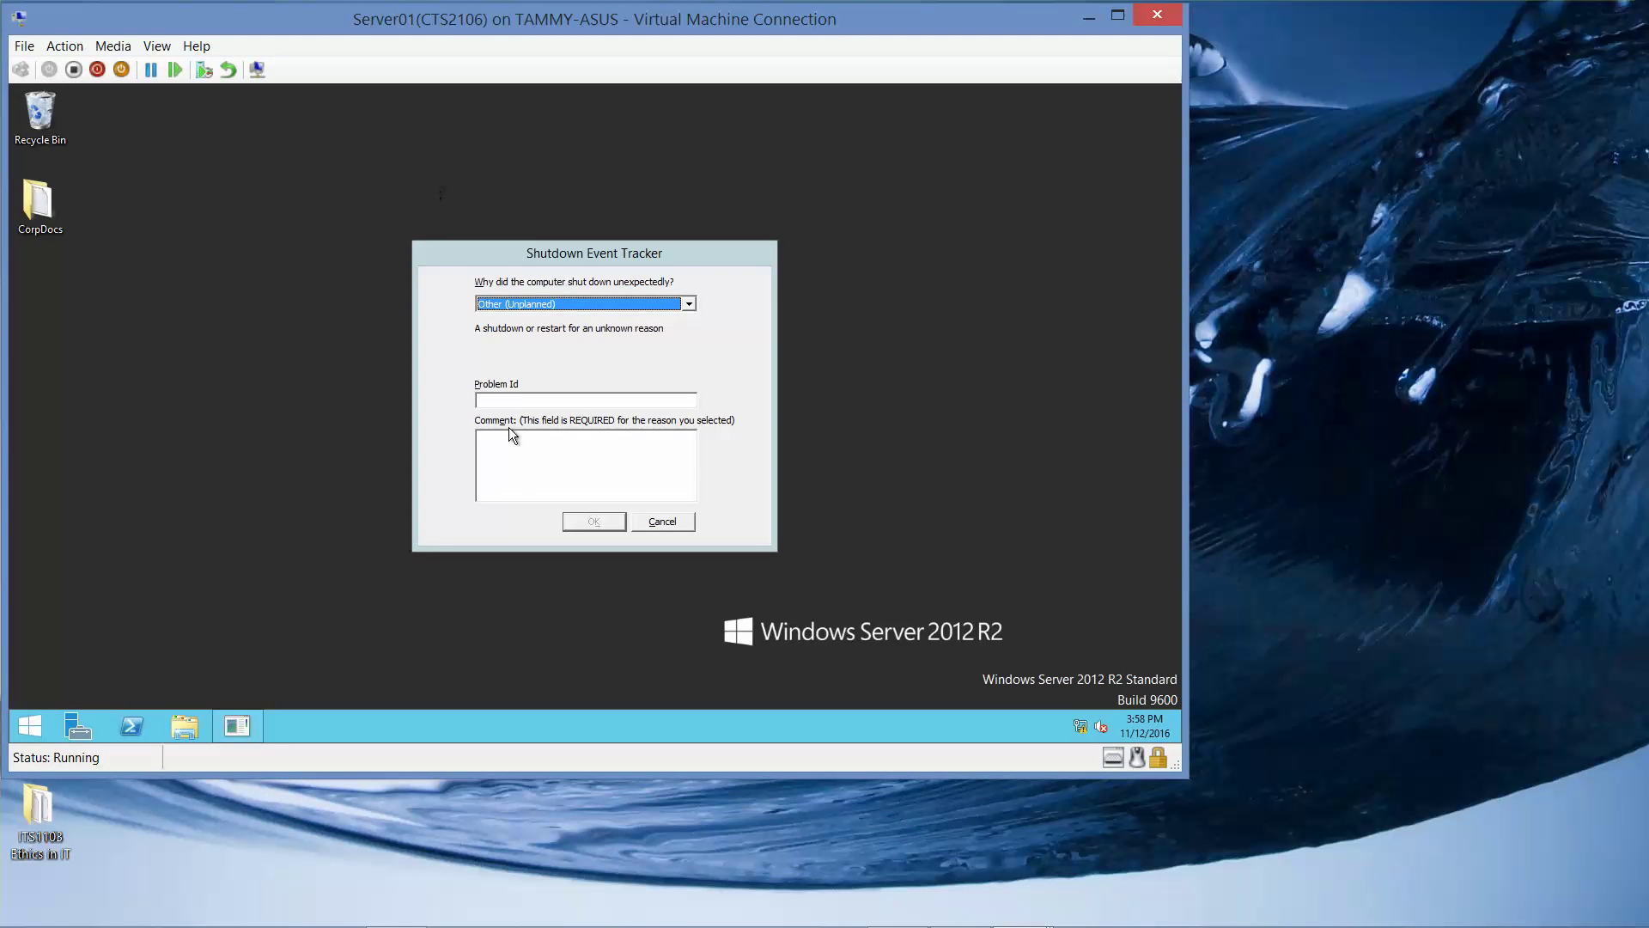
{"action": "left_click", "coordinate": [589, 482]}
{"action": "type", "text": "n"}
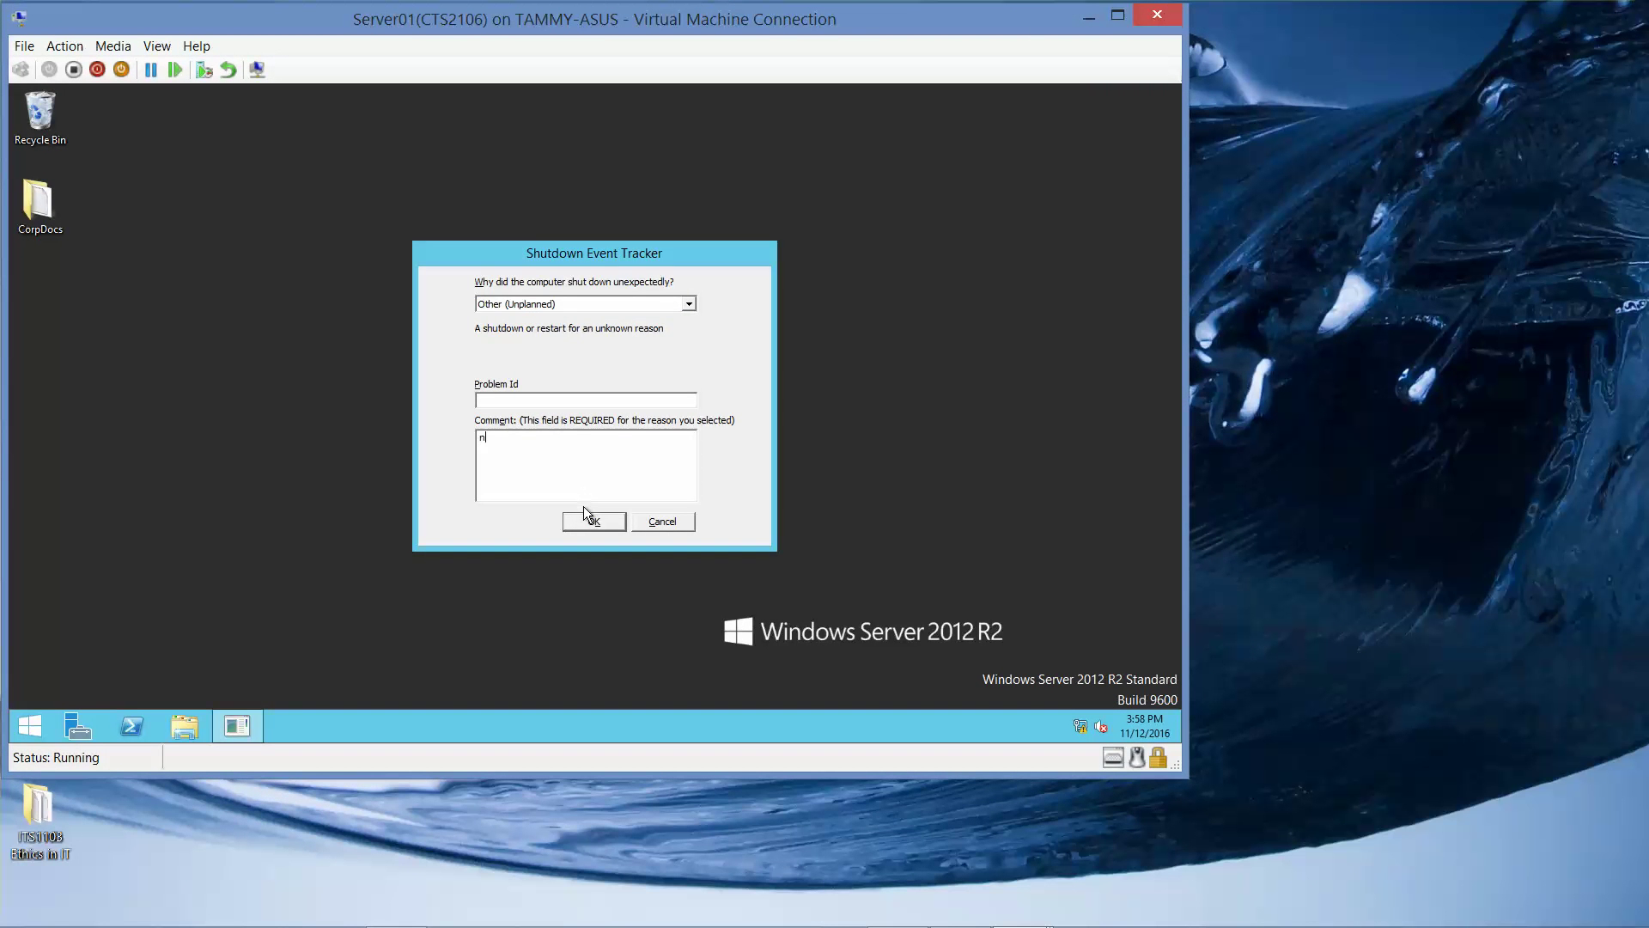
{"action": "left_click", "coordinate": [584, 513]}
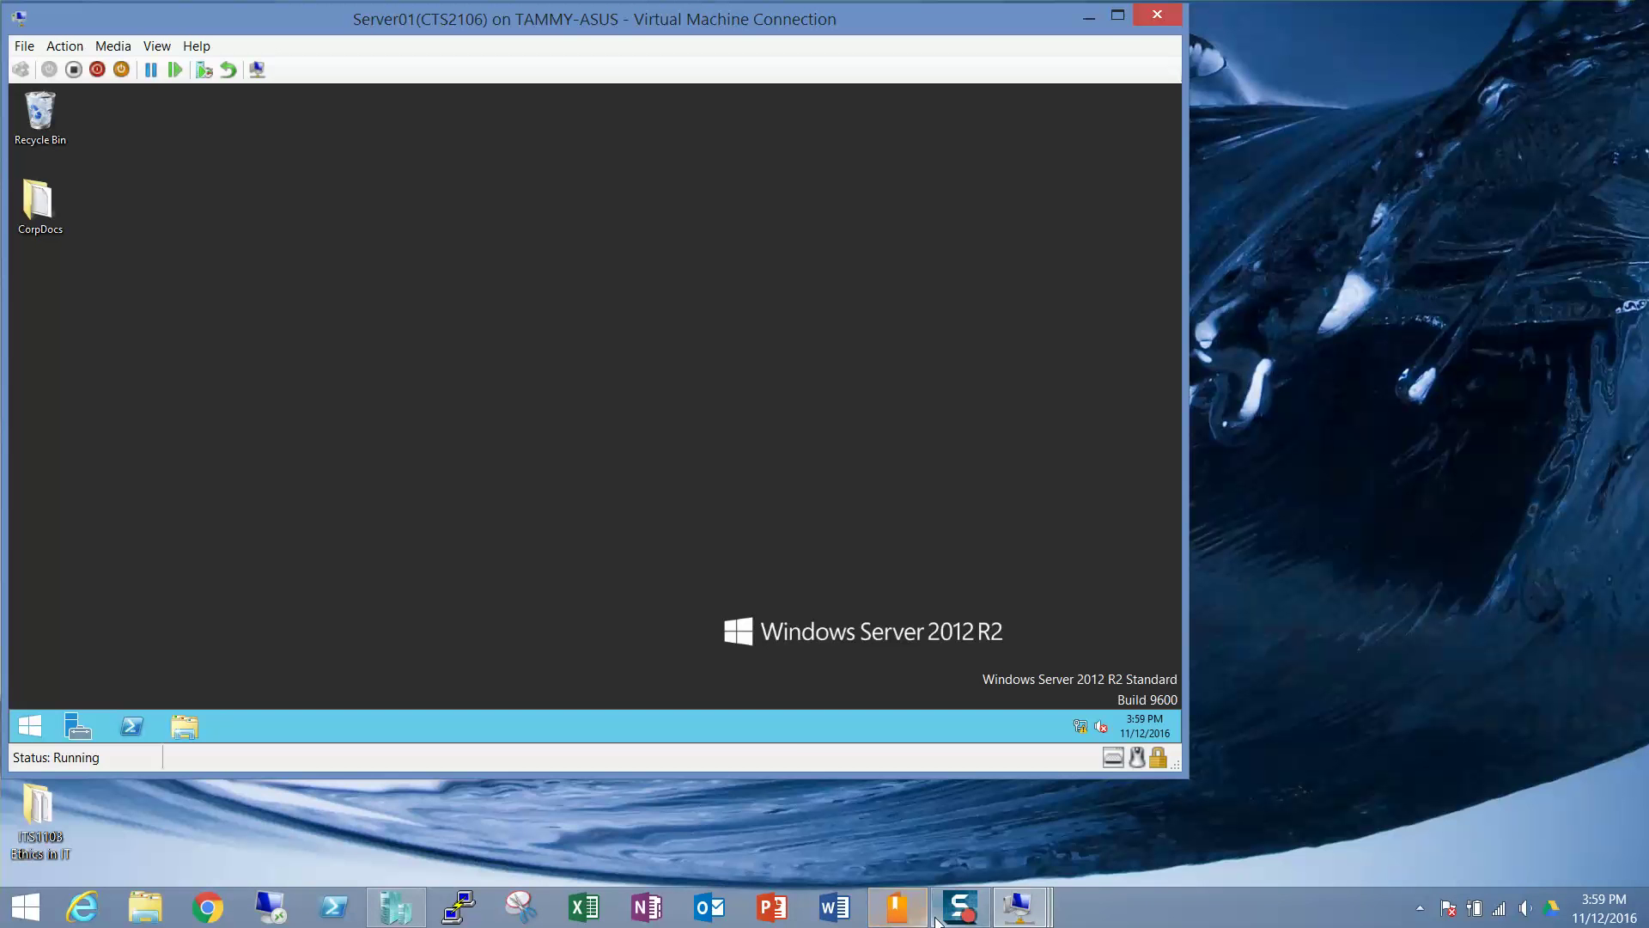
{"action": "left_click", "coordinate": [947, 917]}
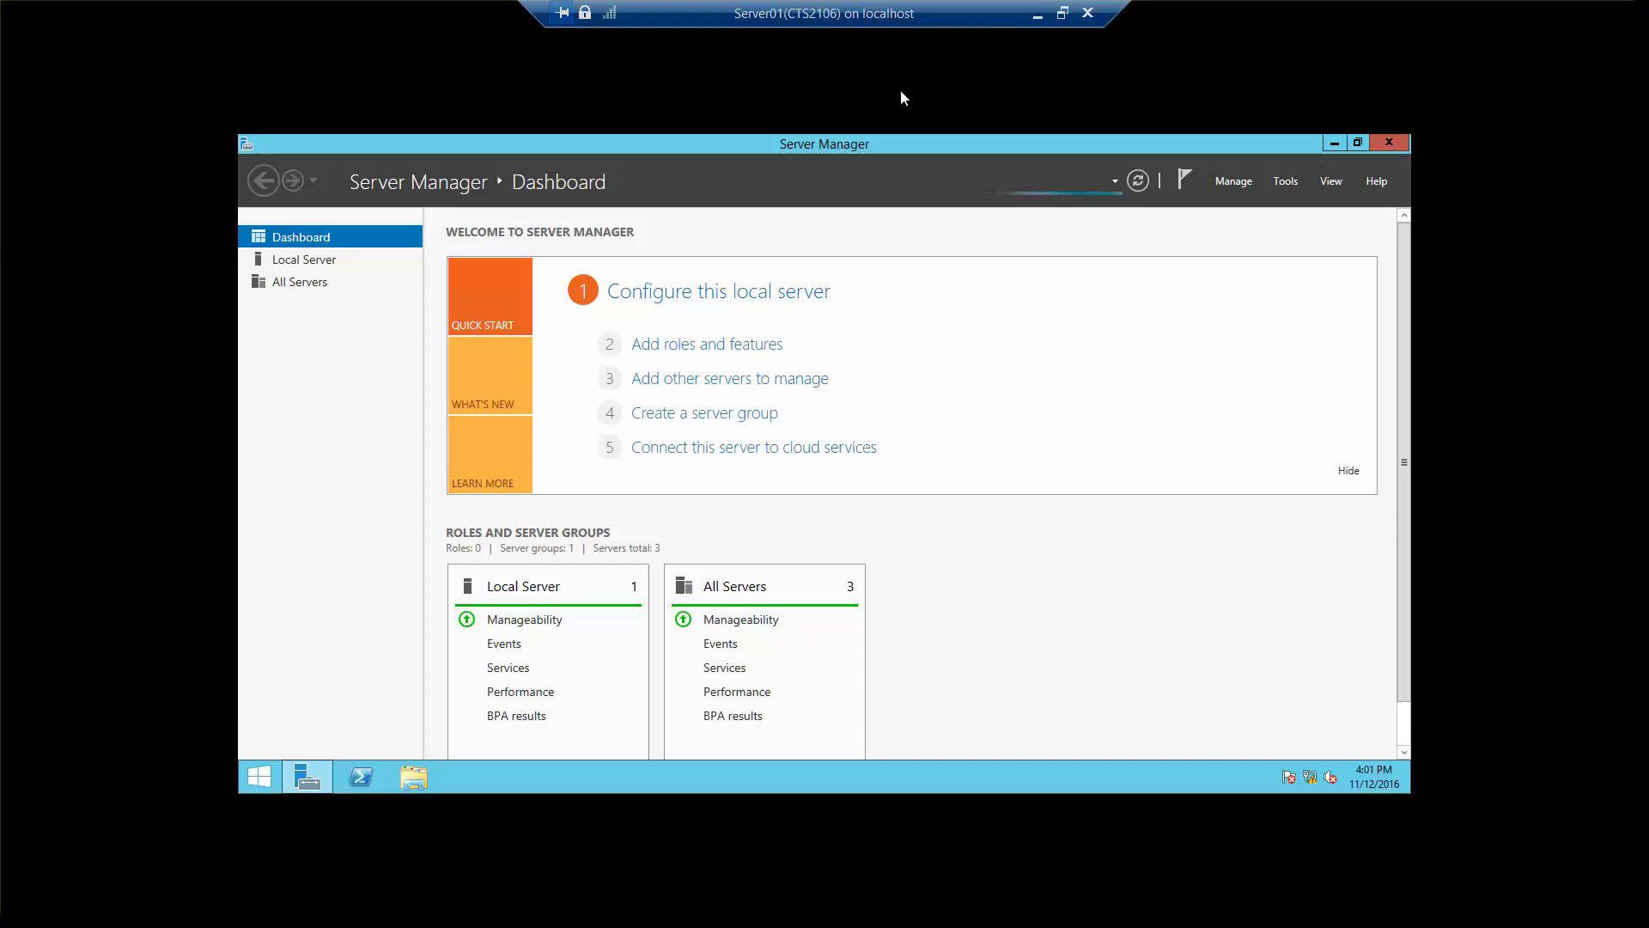
Launch Hyper-V Manager from Server Manager's Tools menu, then restore and enlarge the windows.
{"action": "left_click", "coordinate": [1282, 184]}
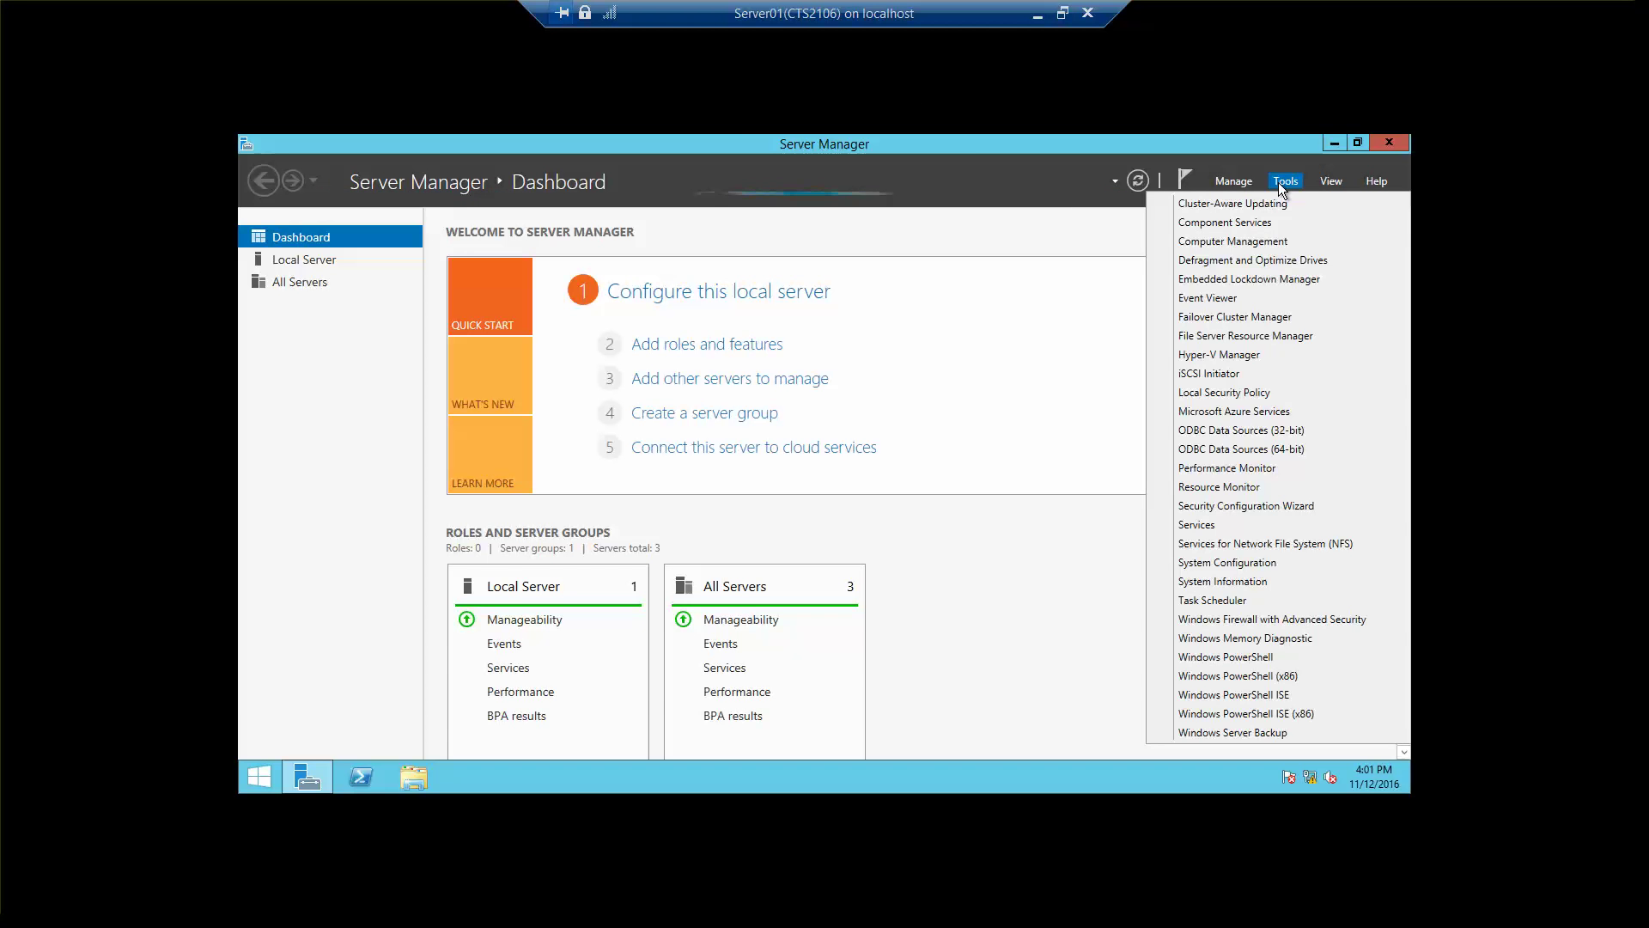
{"action": "left_click", "coordinate": [1242, 355]}
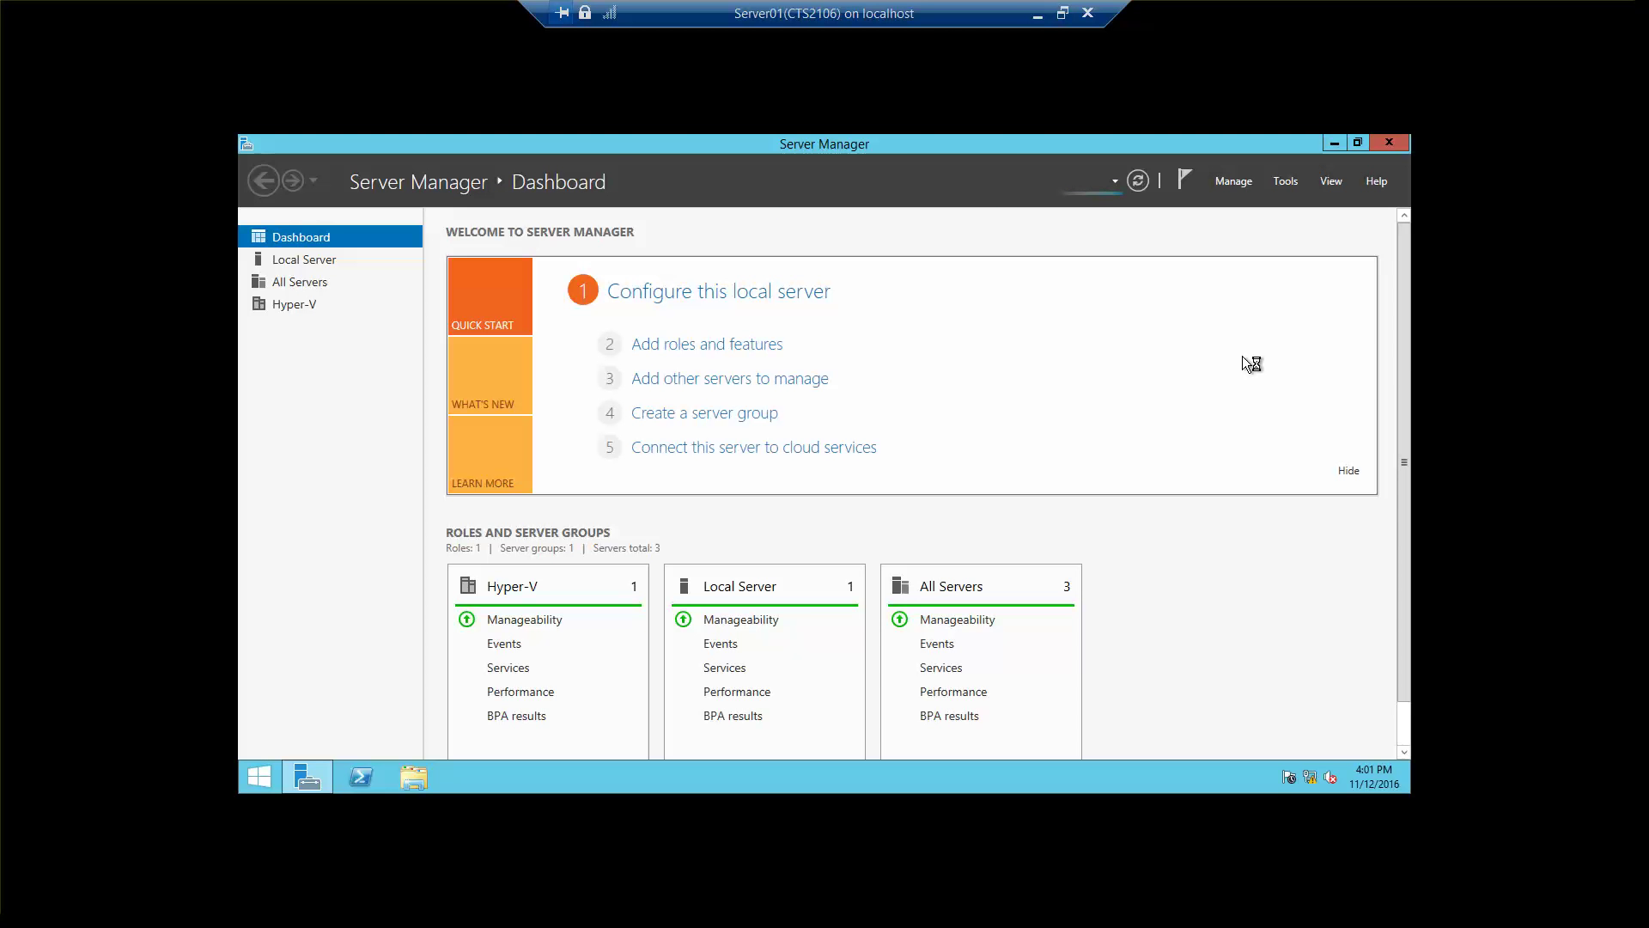
{"action": "left_click", "coordinate": [1062, 13]}
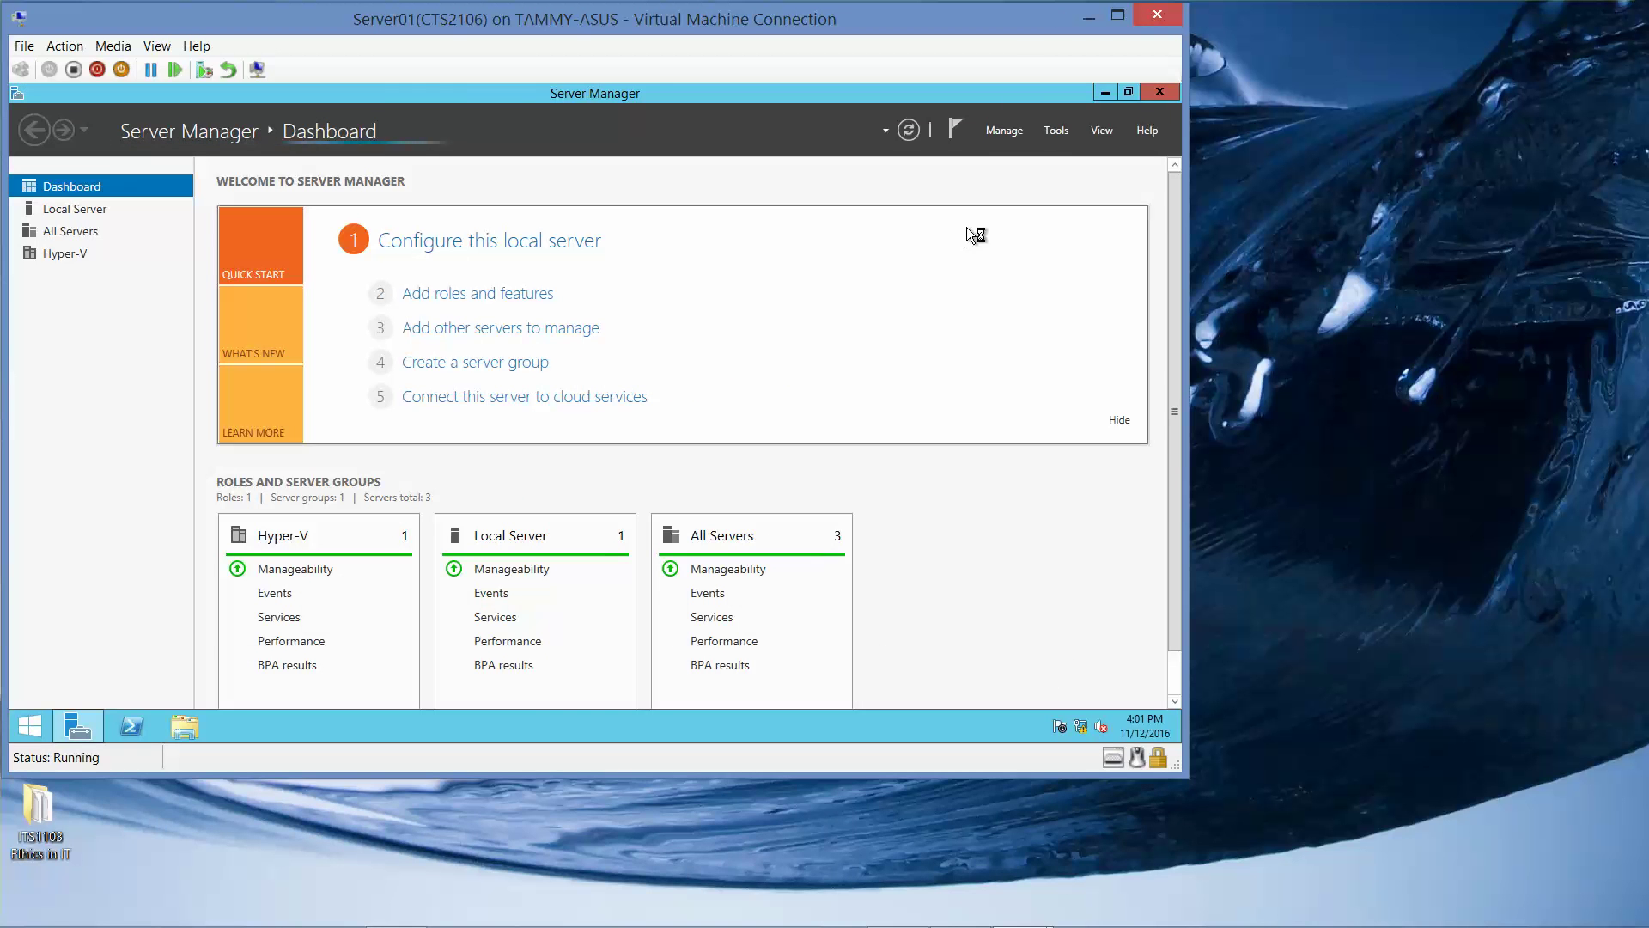
{"action": "left_click", "coordinate": [1129, 92]}
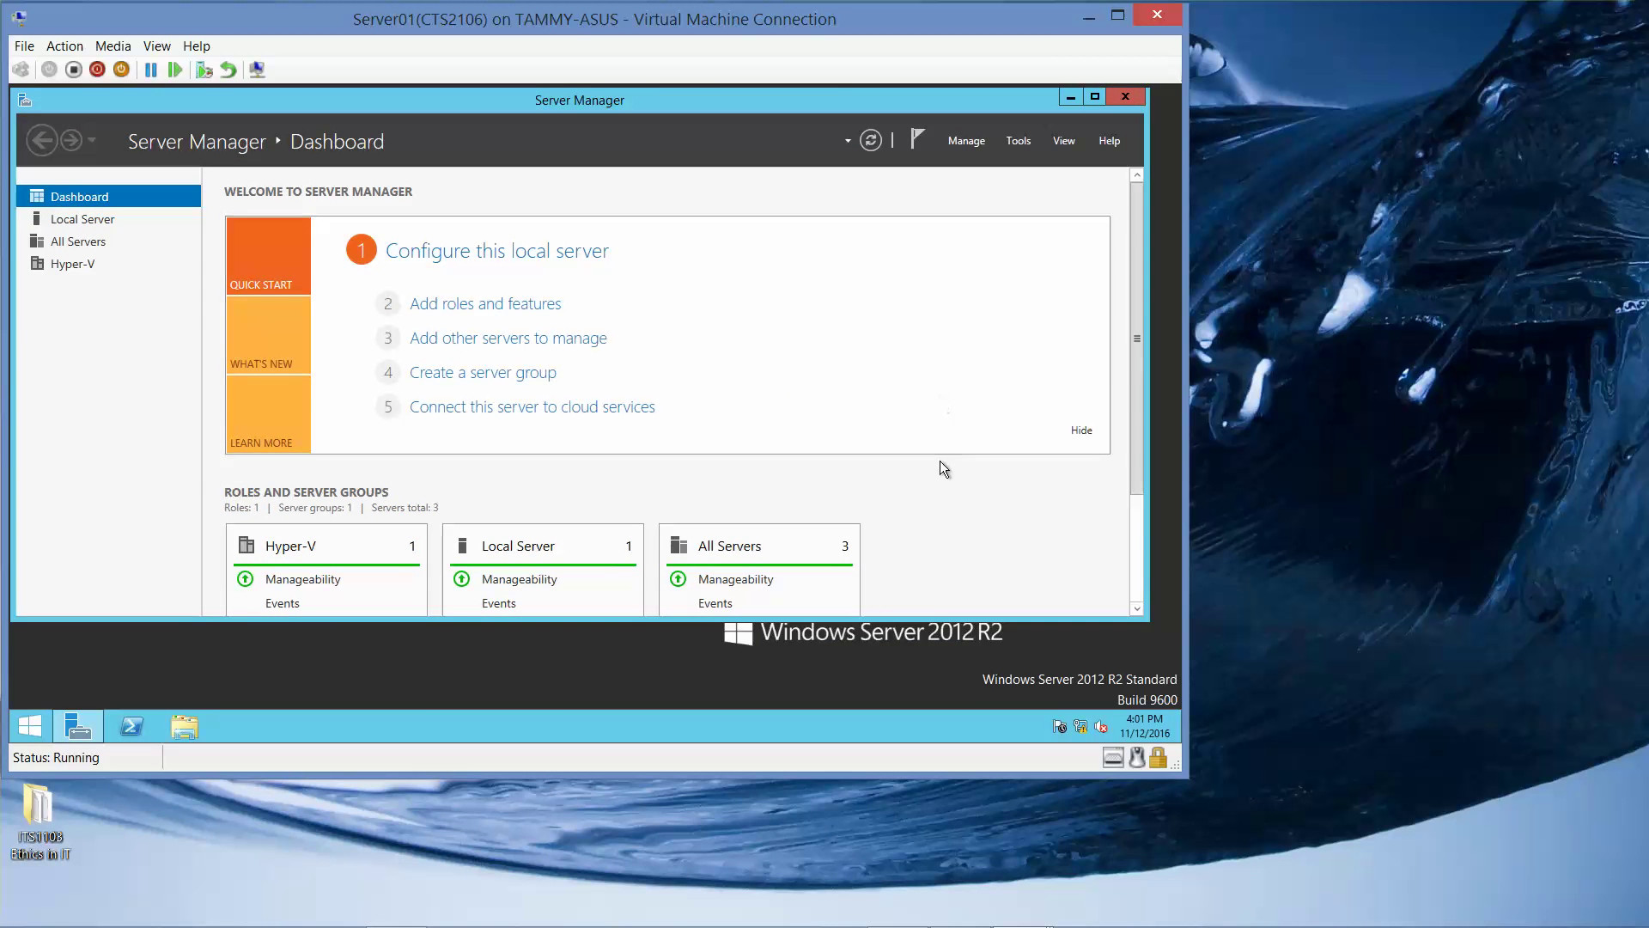
{"action": "left_click_drag", "start_coordinate": [936, 619], "coordinate": [932, 700]}
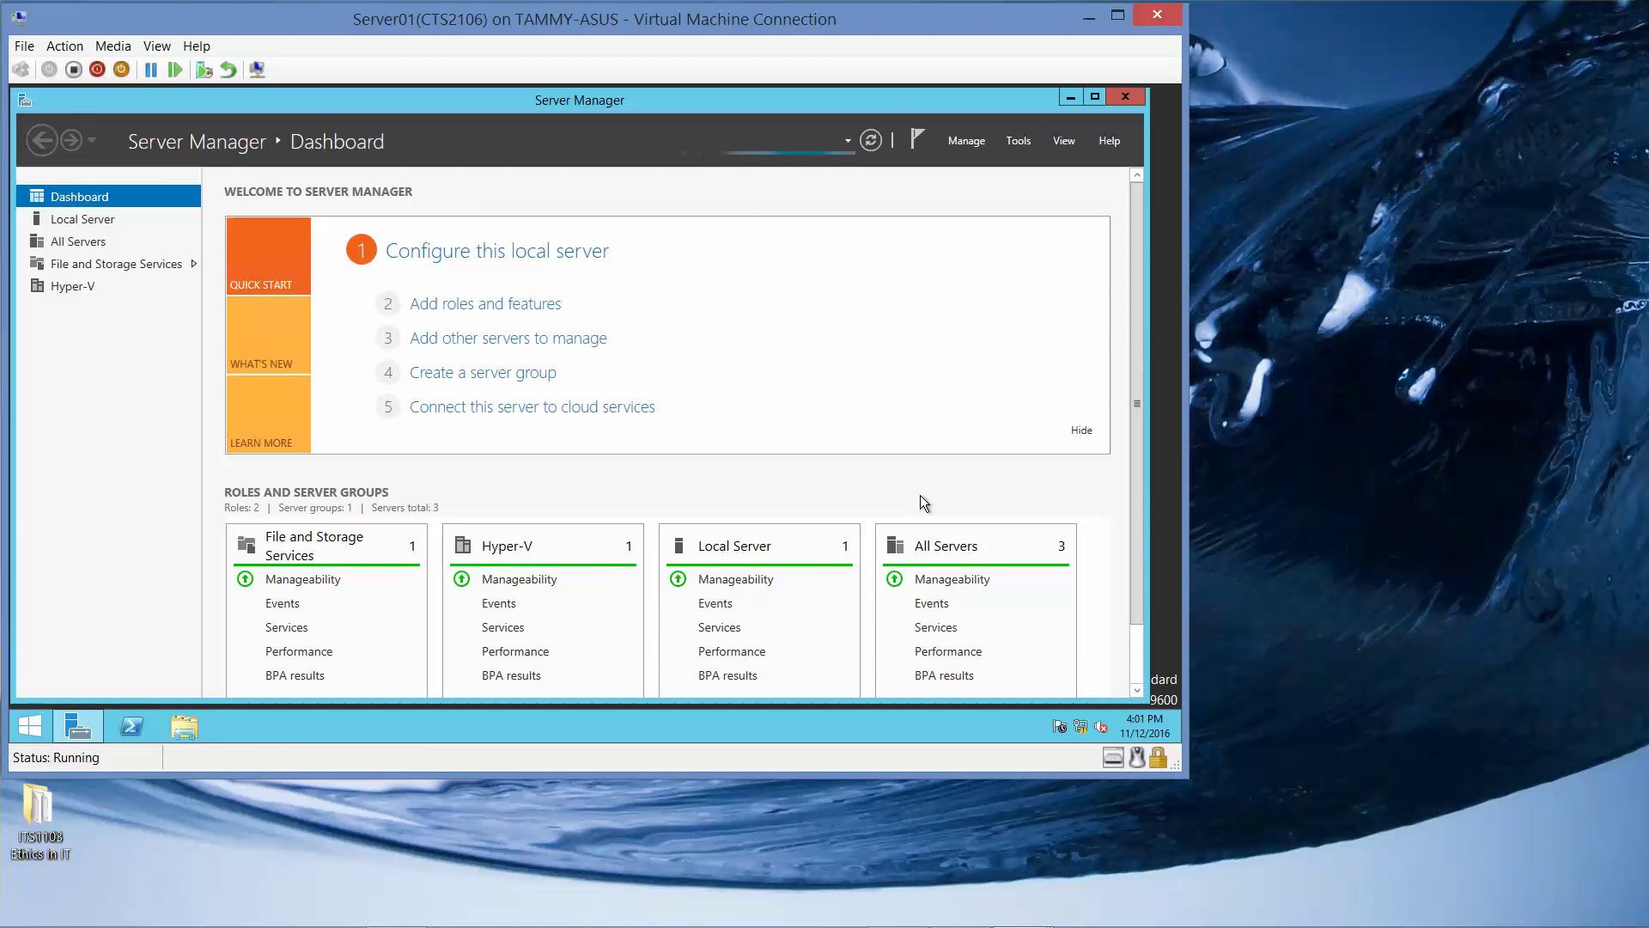
{"action": "mouse_move", "coordinate": [971, 917]}
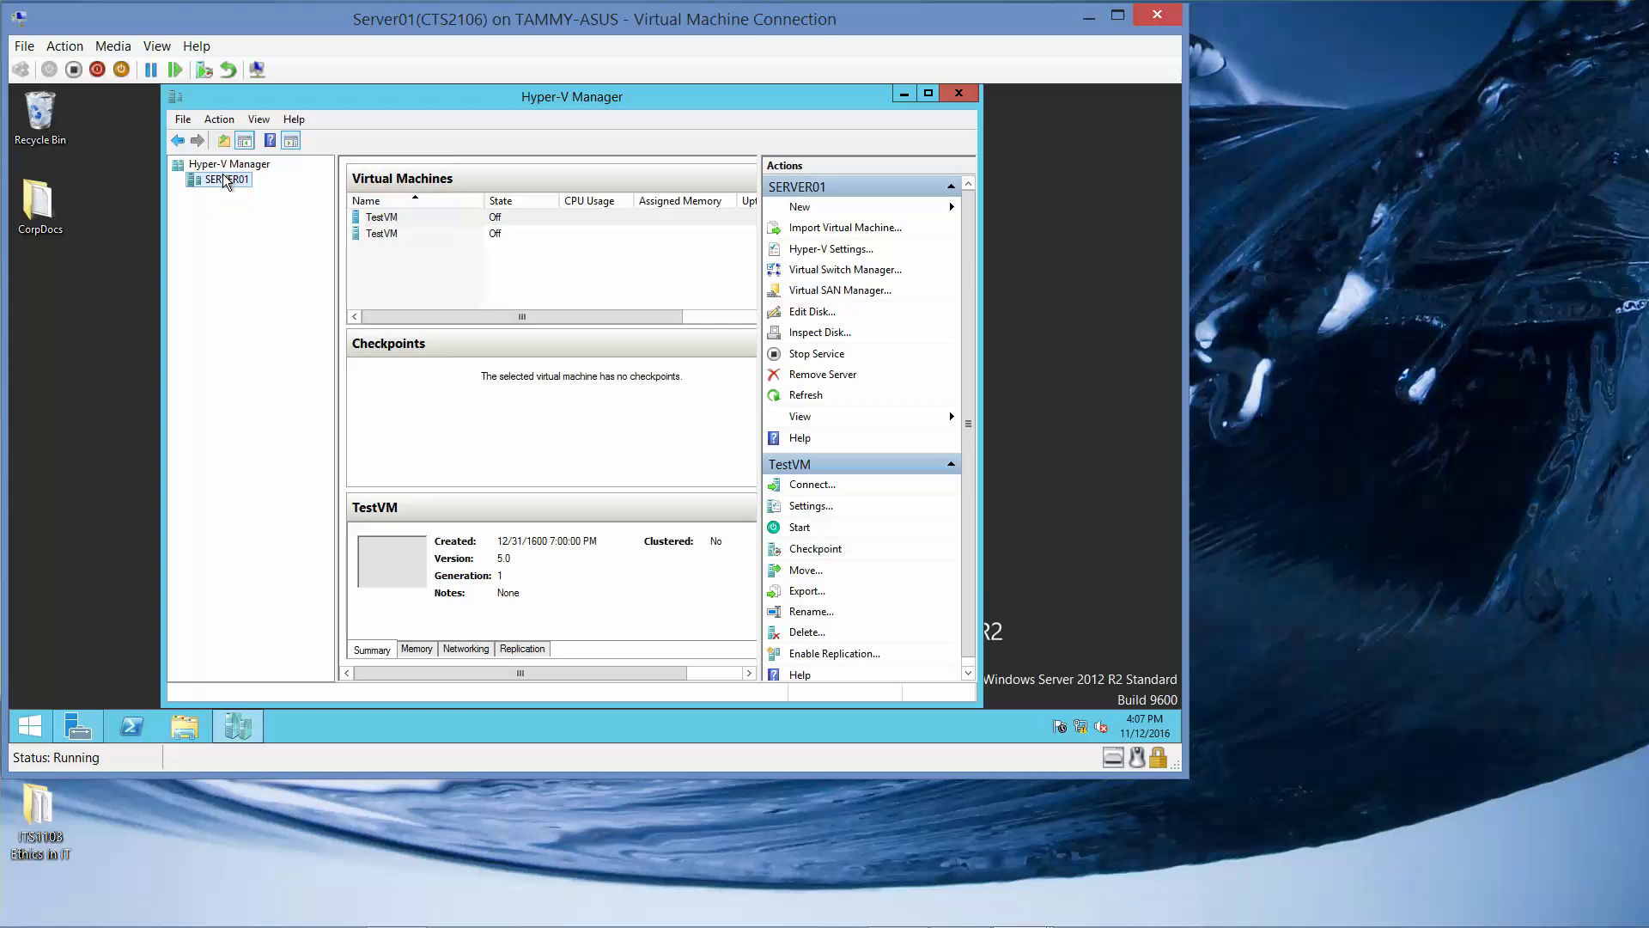
Open Hyper-V Settings for SERVER01 at the Replication Configuration page, then minimize Hyper-V Manager.
{"action": "right_click", "coordinate": [225, 180]}
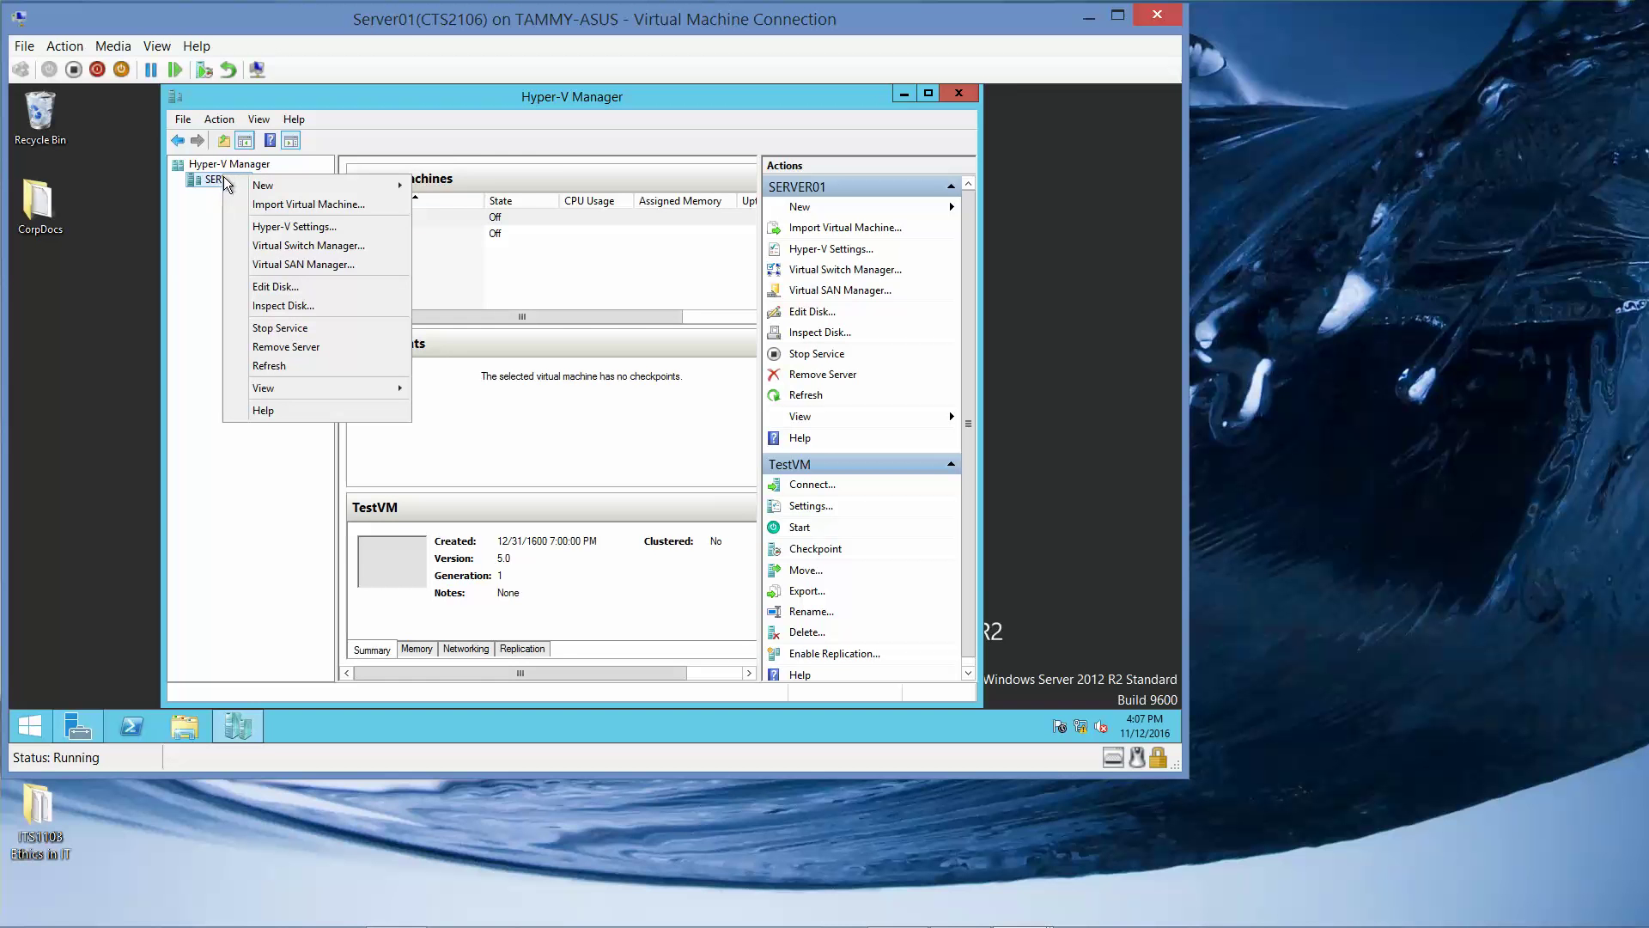
{"action": "mouse_move", "coordinate": [256, 184]}
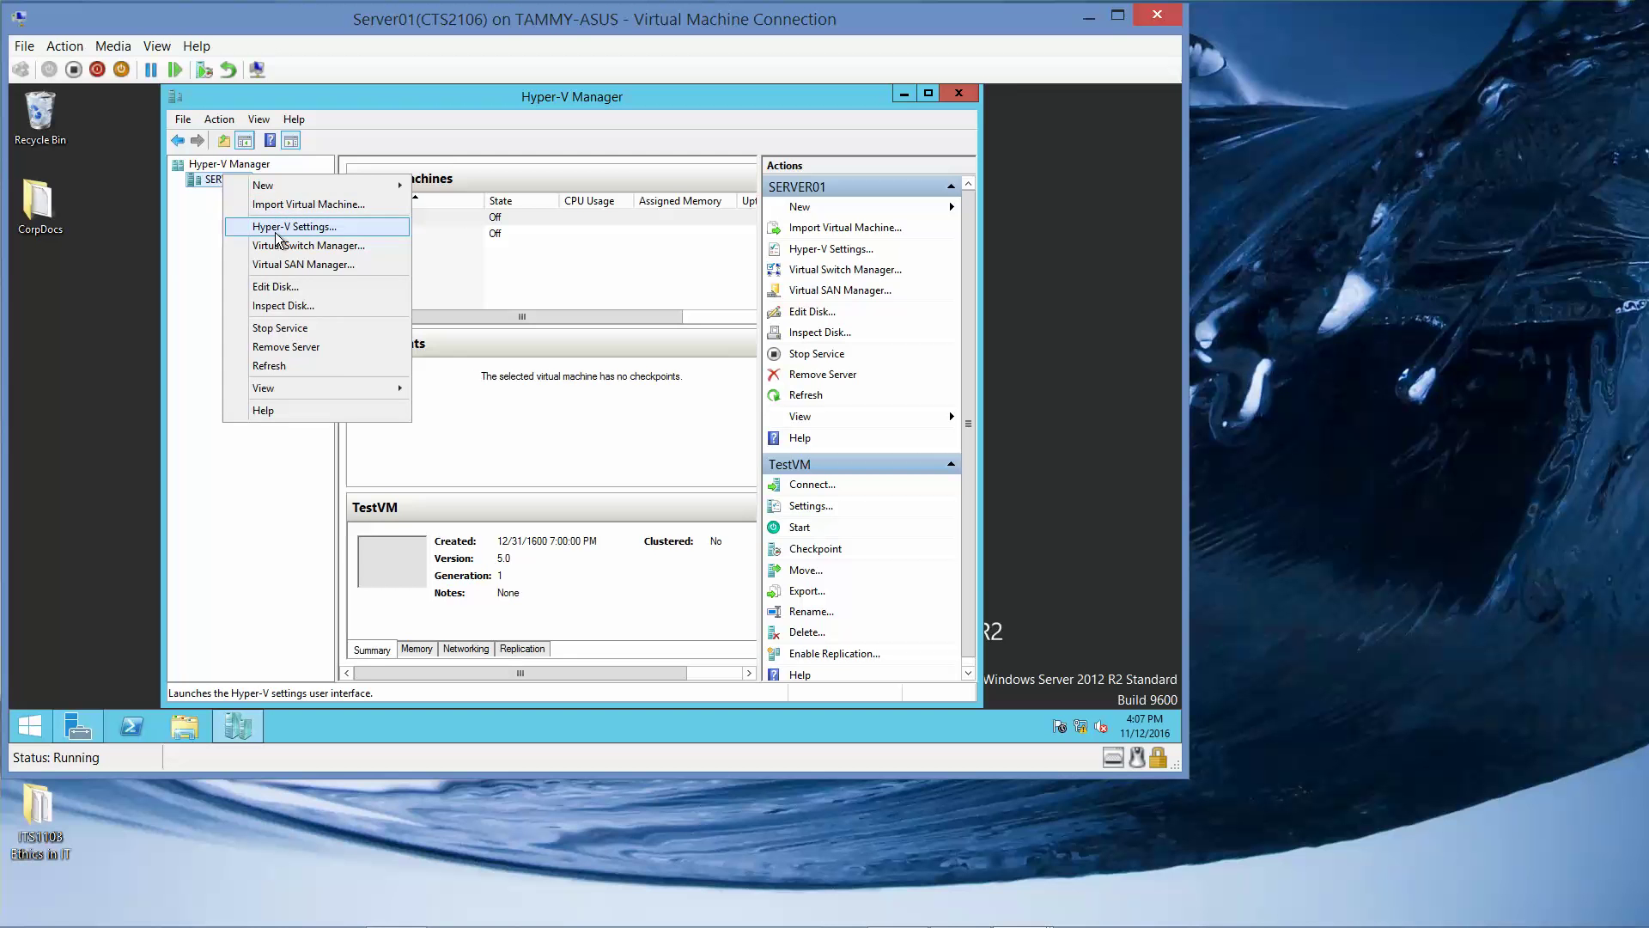
{"action": "left_click", "coordinate": [284, 227]}
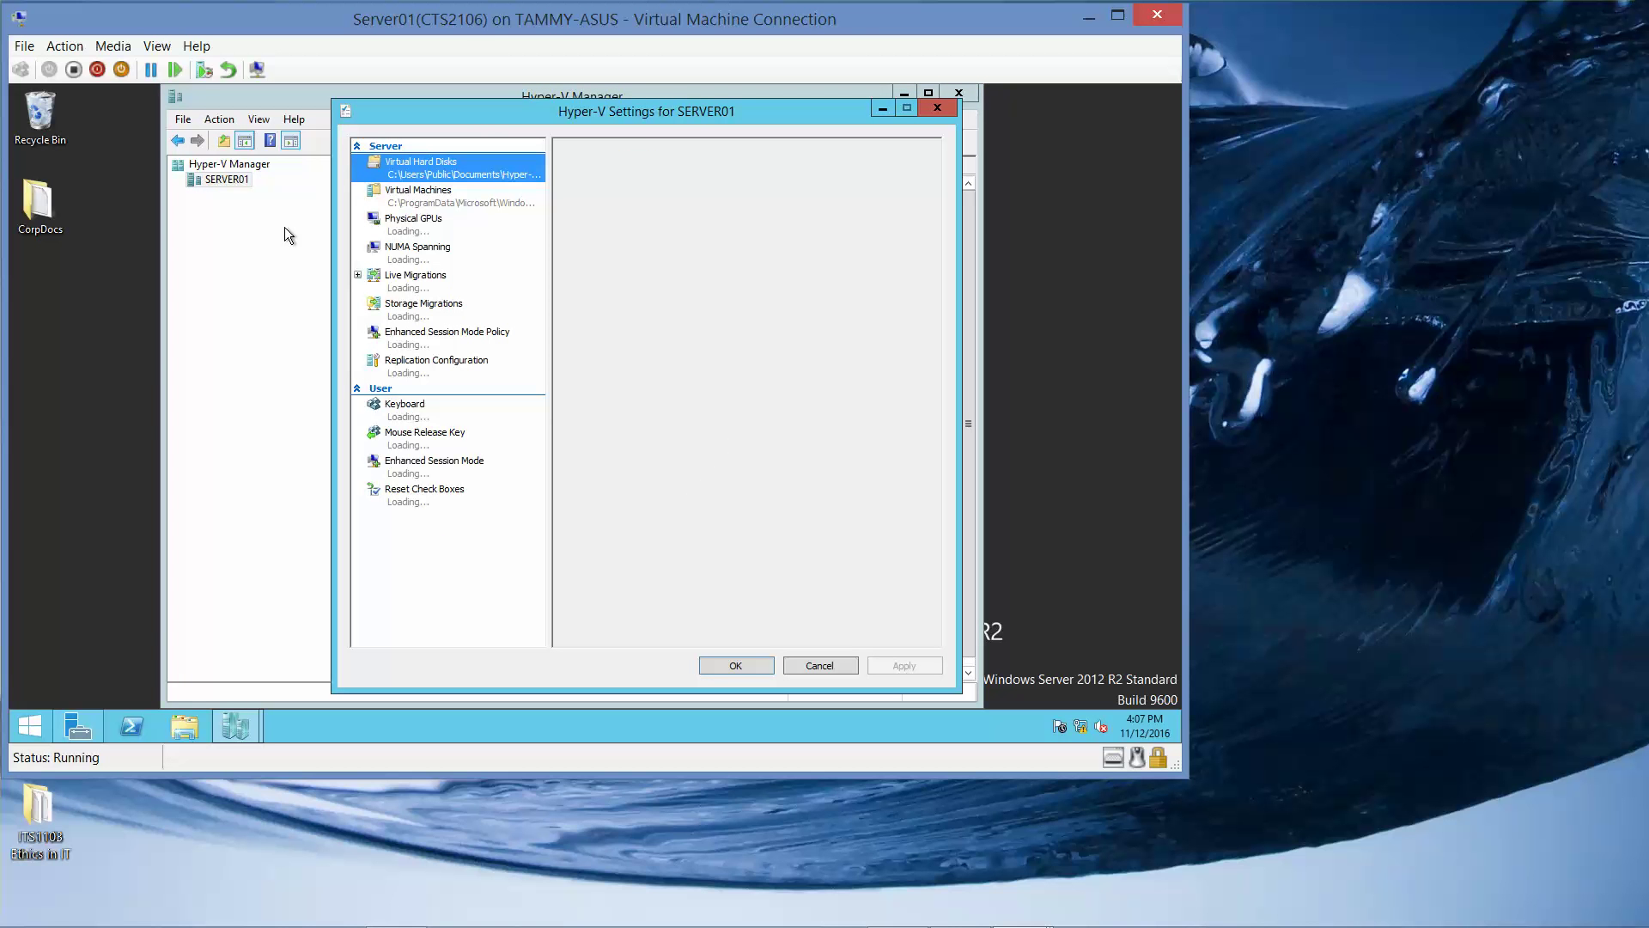
{"action": "left_click", "coordinate": [415, 365]}
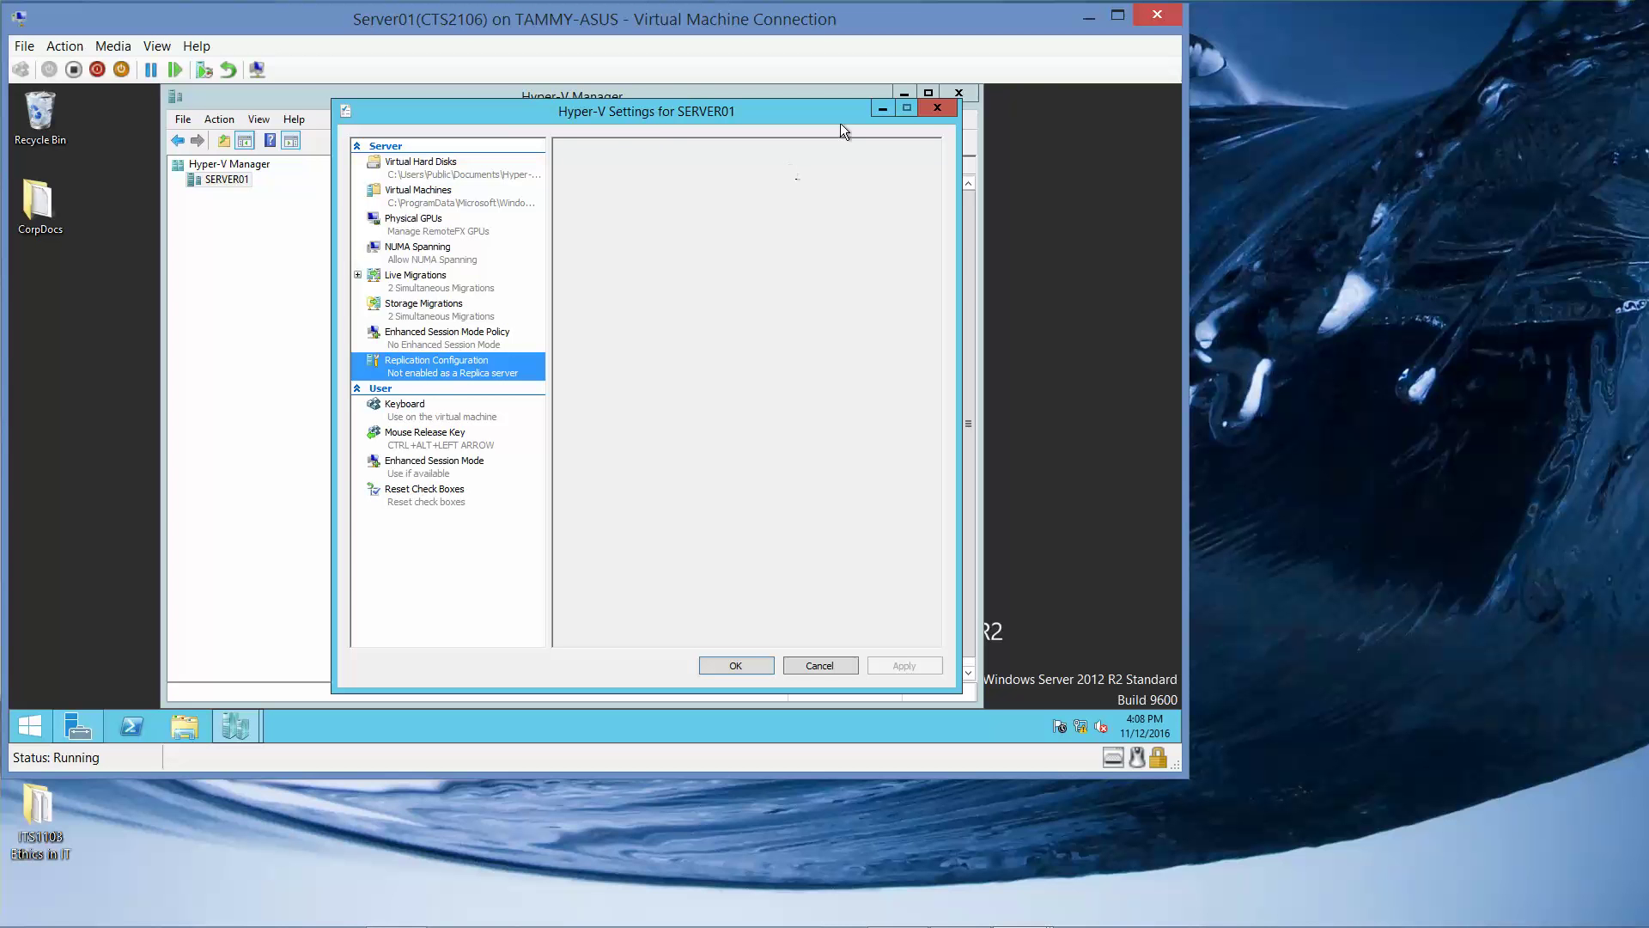
{"action": "left_click", "coordinate": [903, 94]}
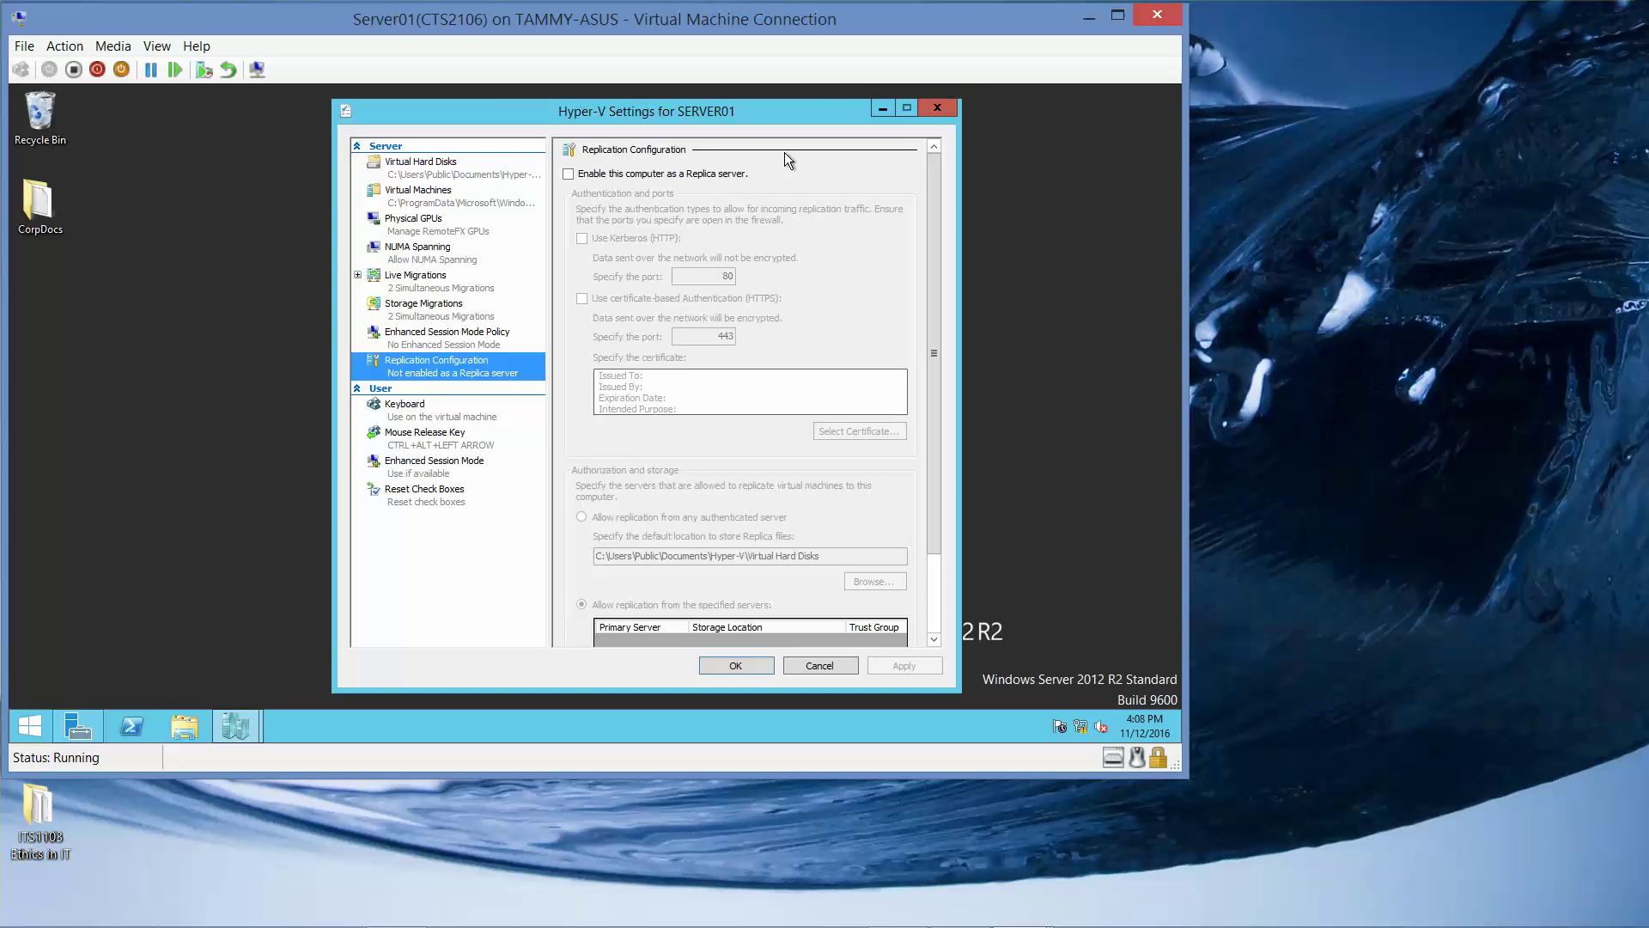
Make SERVER01 a Kerberos (HTTP) Replica server on port 80, accepting any authenticated server.
{"action": "left_click", "coordinate": [569, 175]}
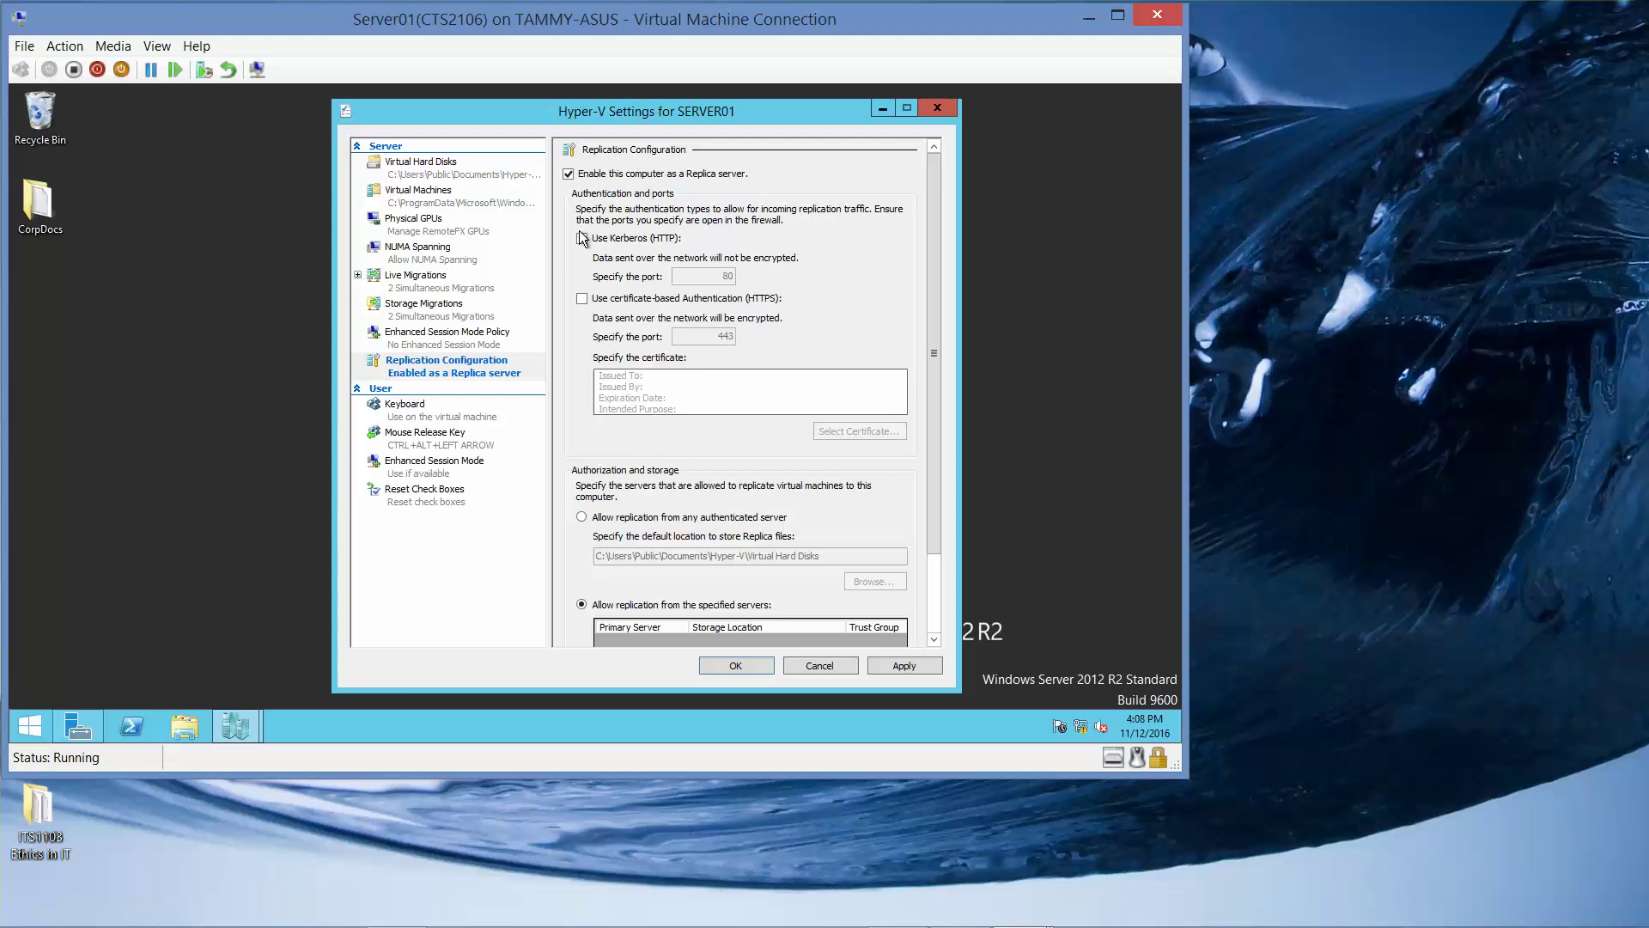
{"action": "left_click", "coordinate": [583, 239]}
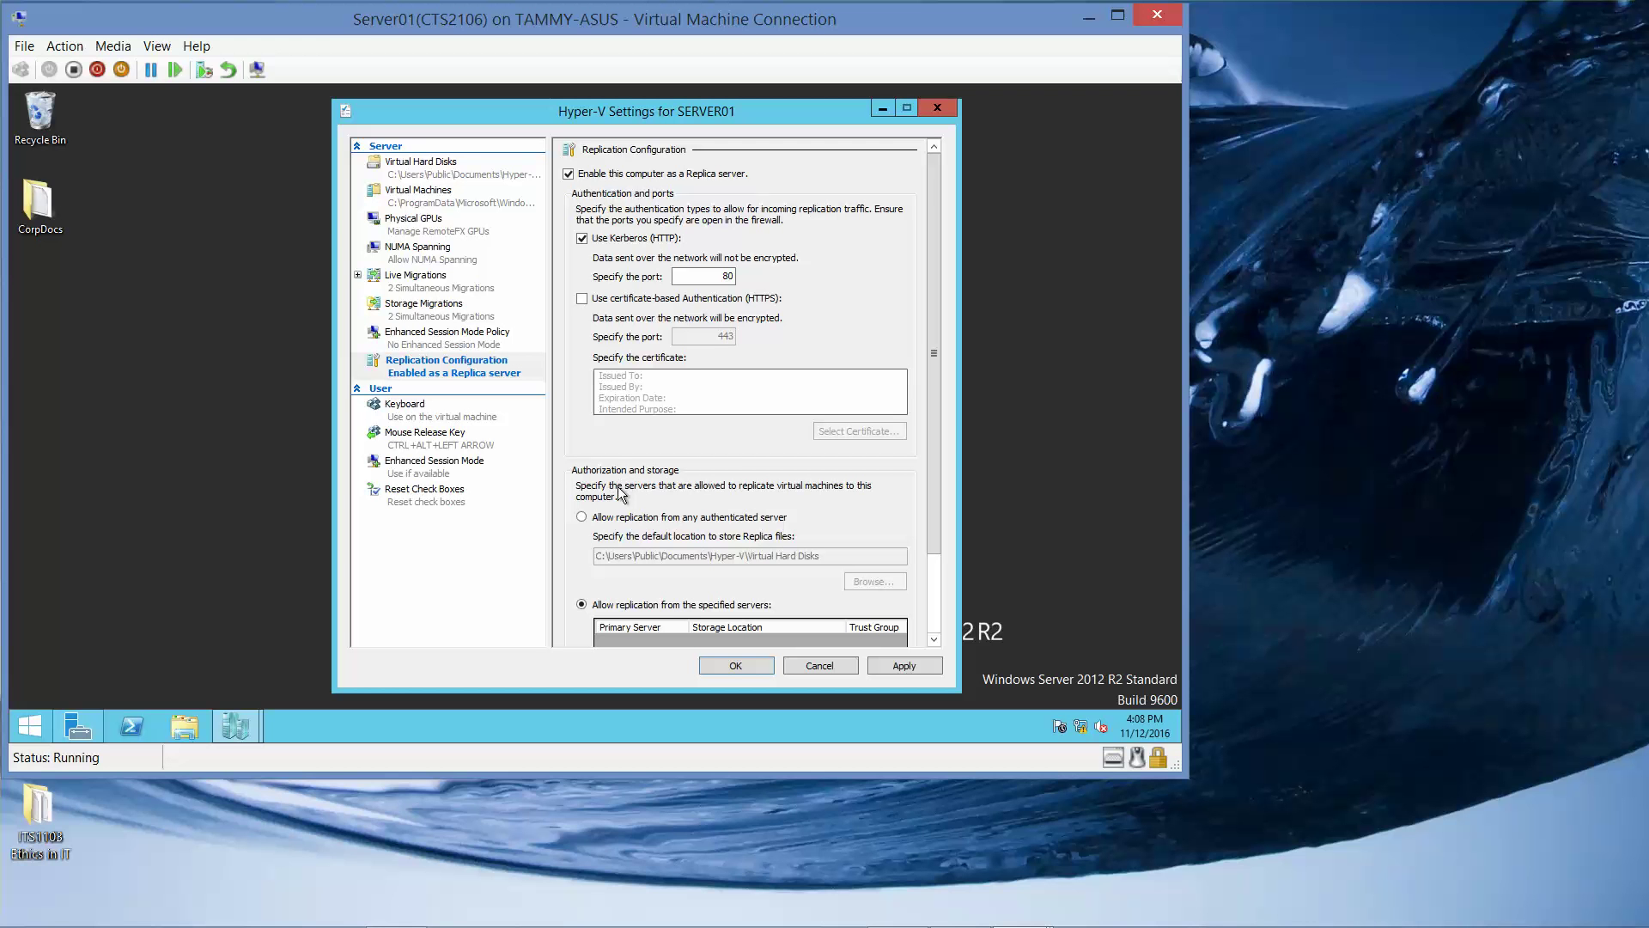
{"action": "left_click", "coordinate": [582, 517]}
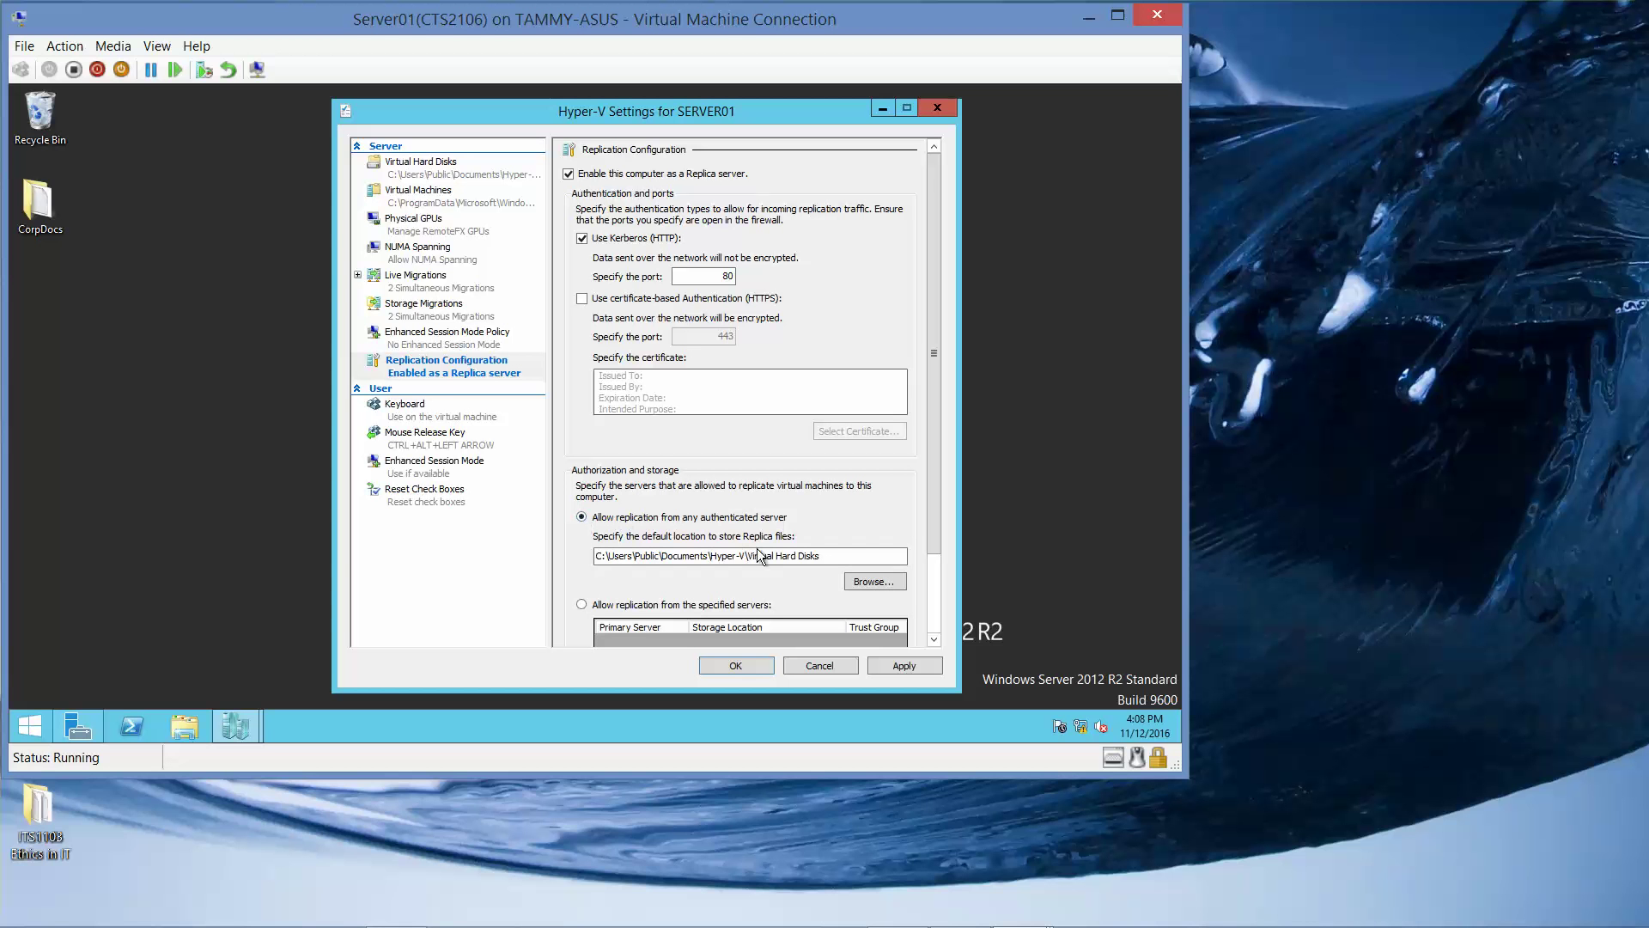
{"action": "left_click", "coordinate": [873, 582]}
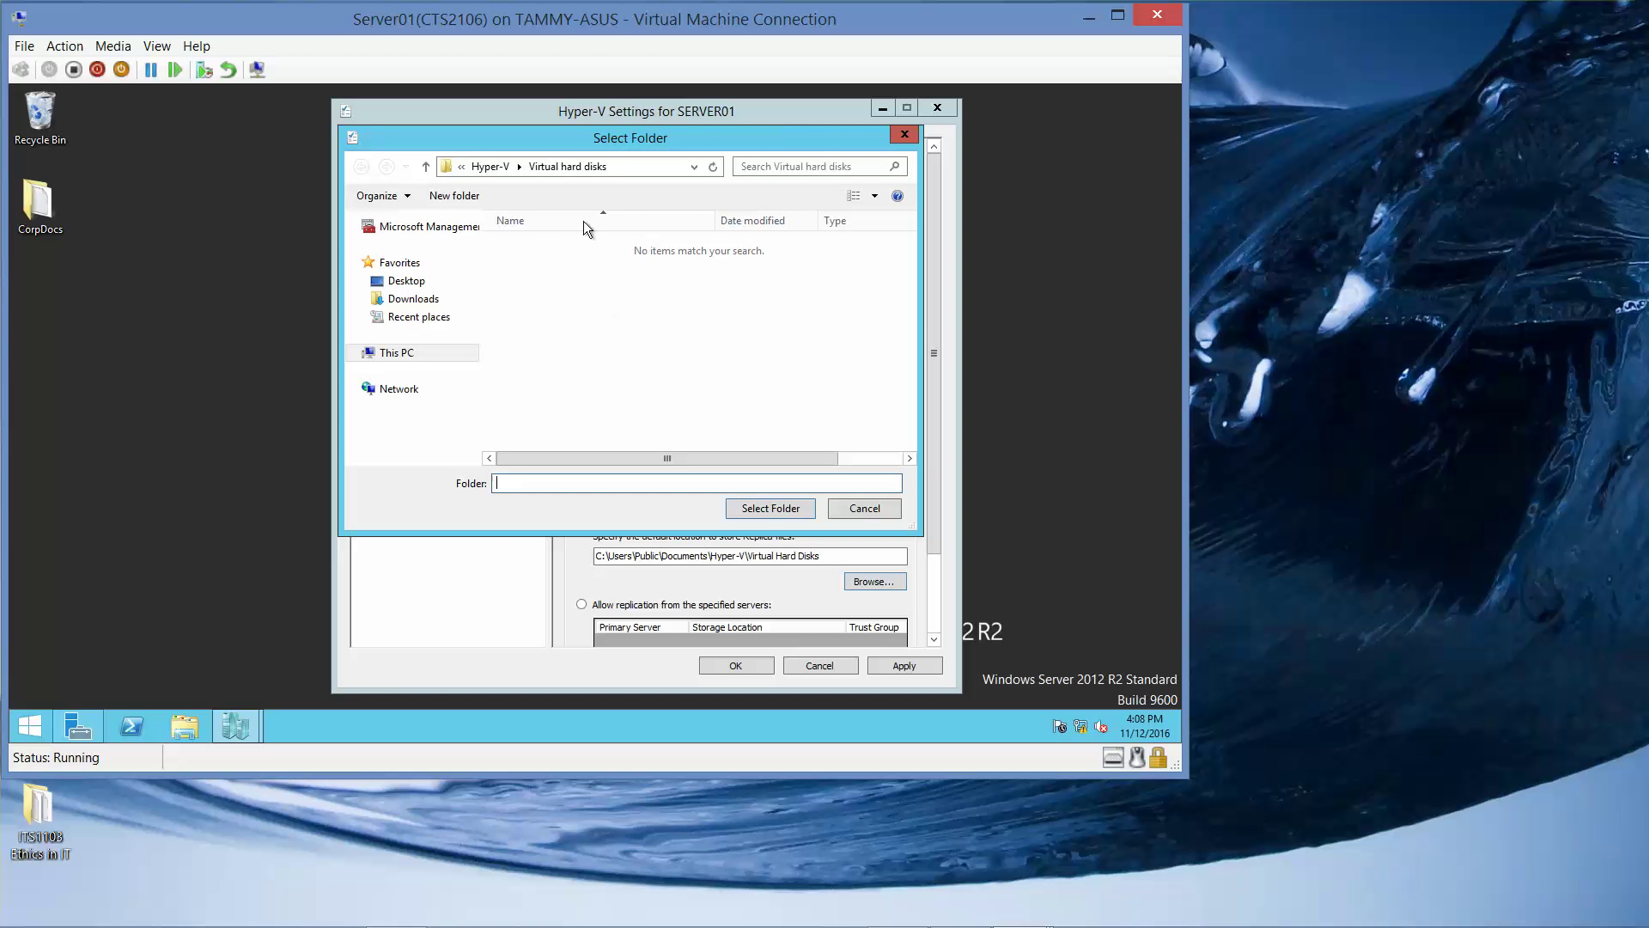
Choose Local Disk (C:) under This PC as the Replica storage folder.
{"action": "left_click", "coordinate": [406, 359]}
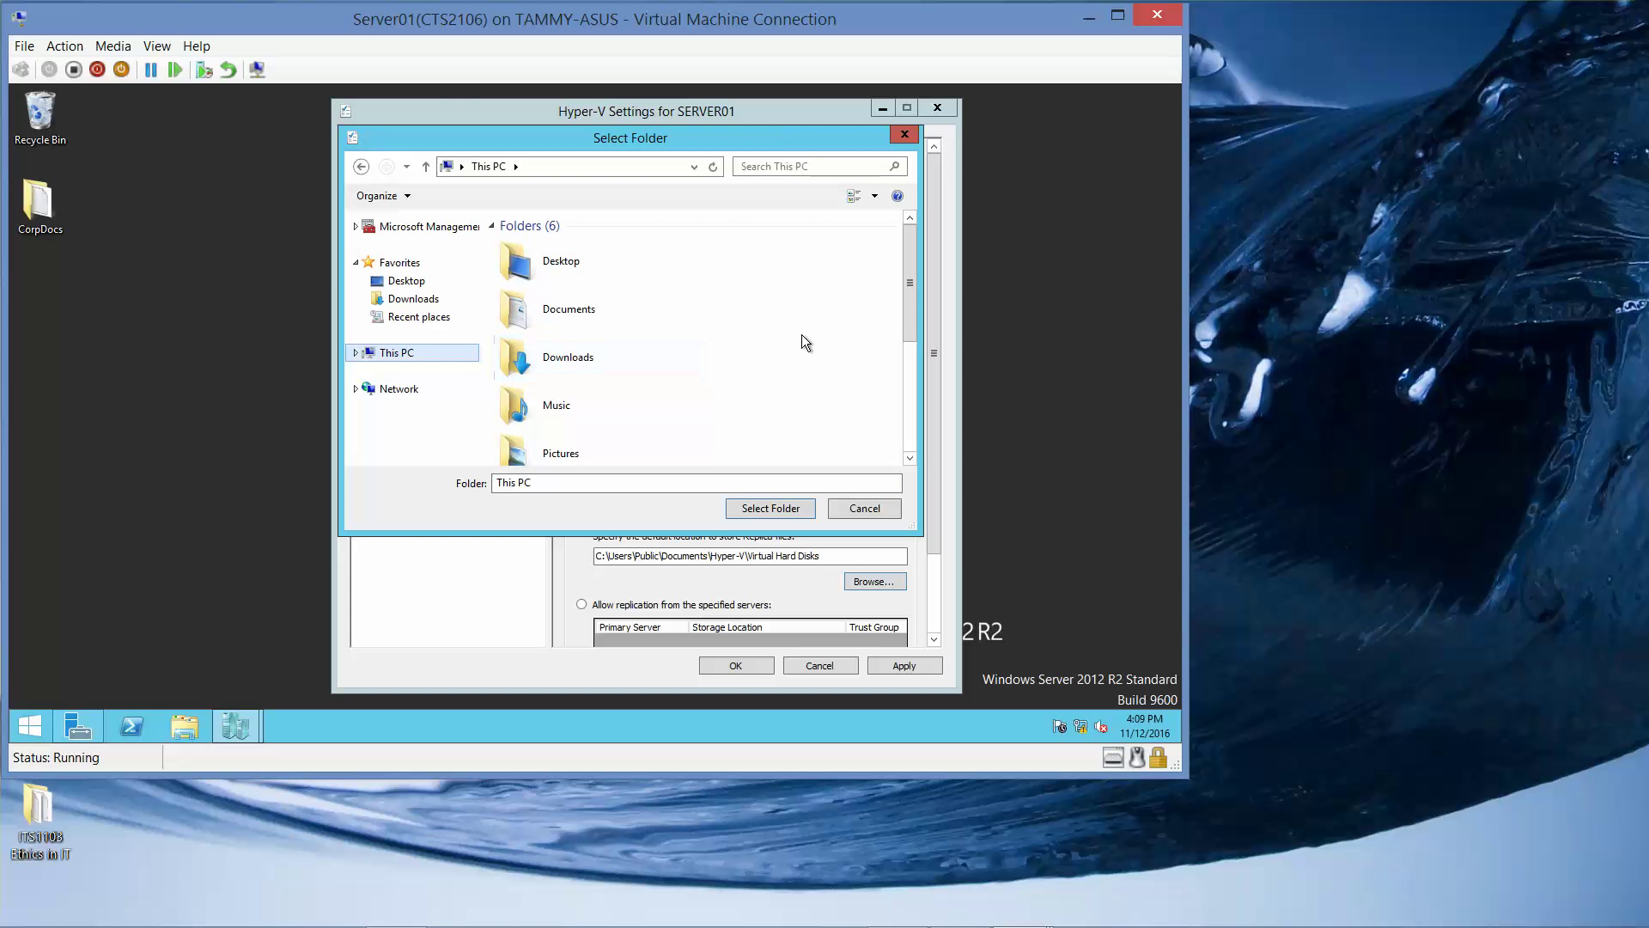
{"action": "left_click_drag", "start_coordinate": [911, 318], "coordinate": [911, 436]}
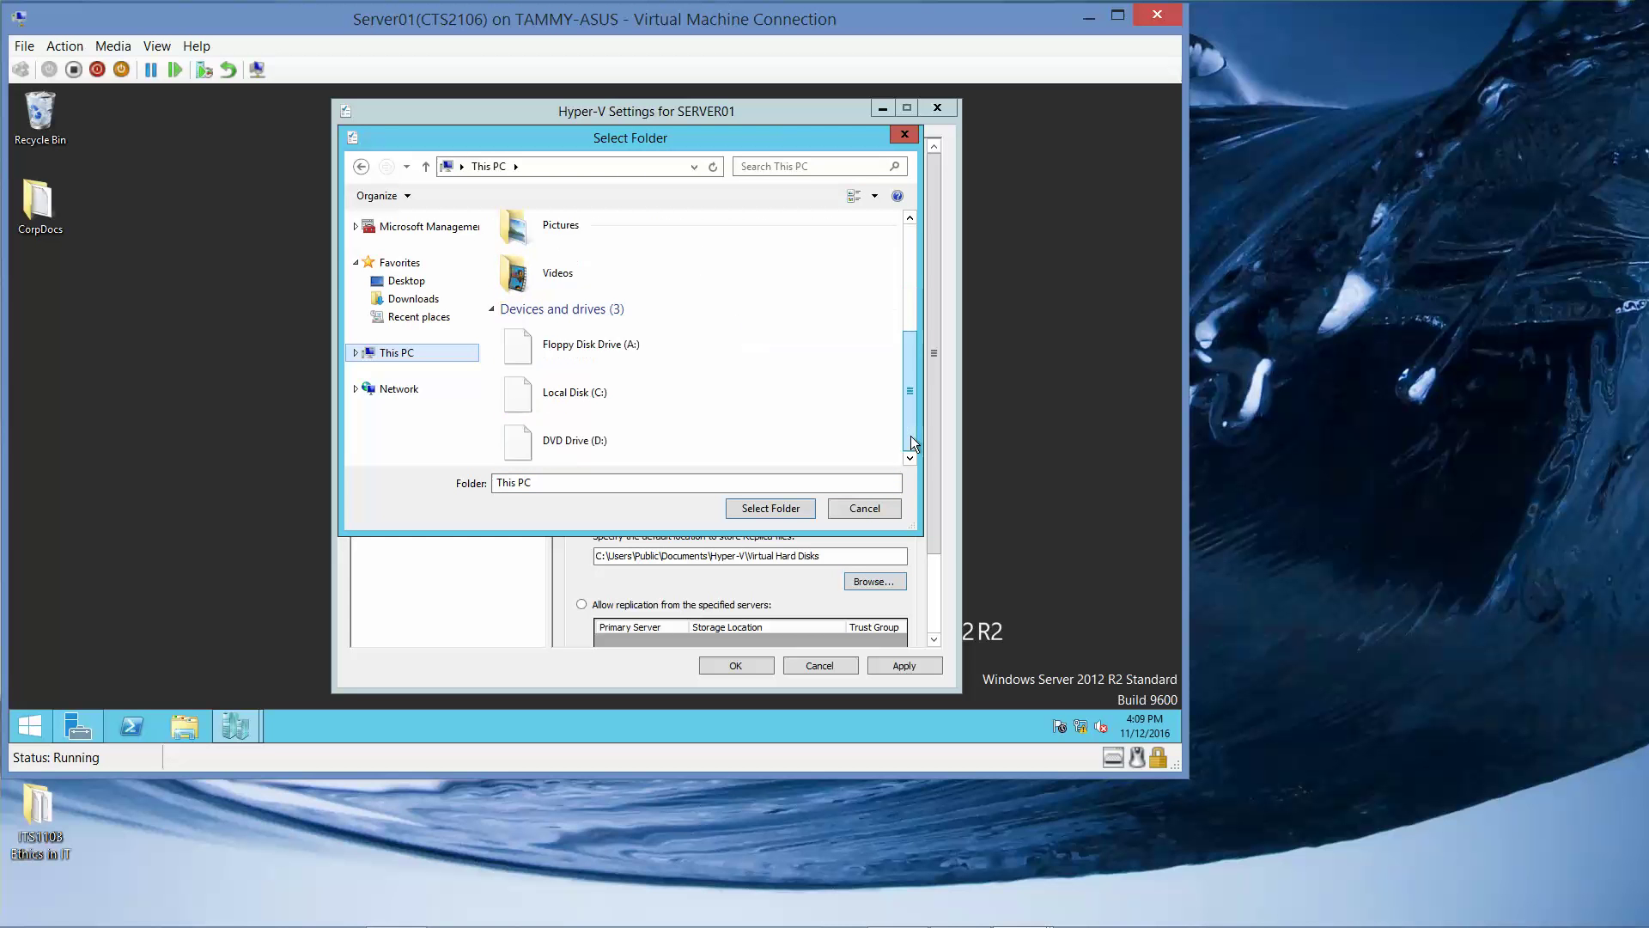
{"action": "double_click", "coordinate": [634, 390]}
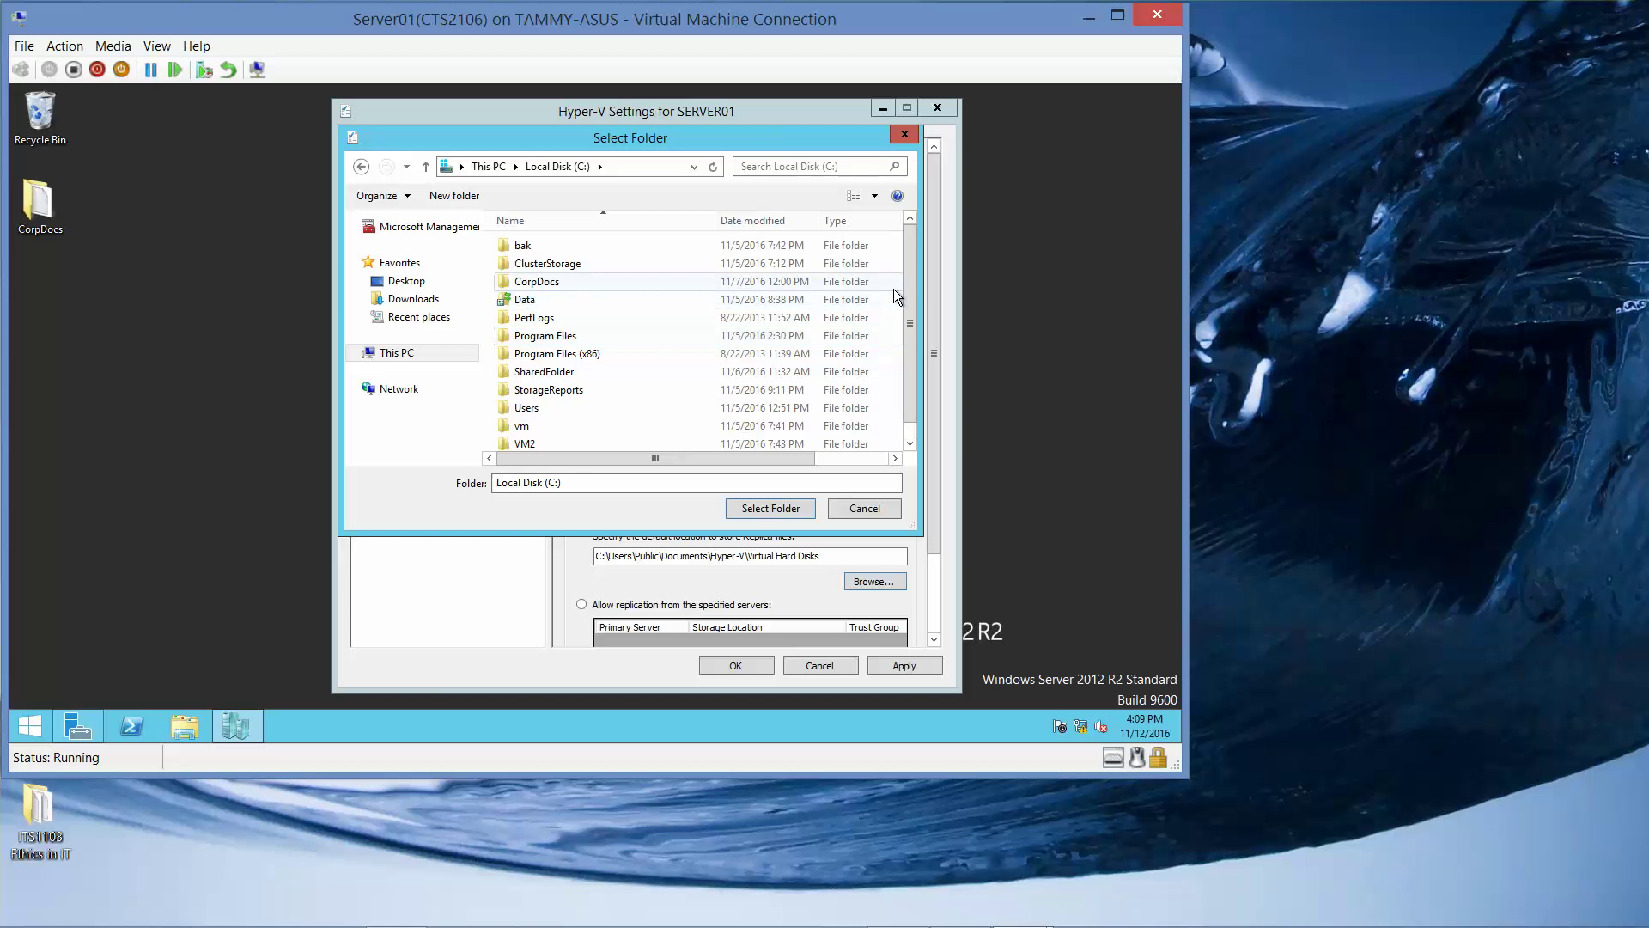
{"action": "left_click_drag", "start_coordinate": [914, 287], "coordinate": [914, 326]}
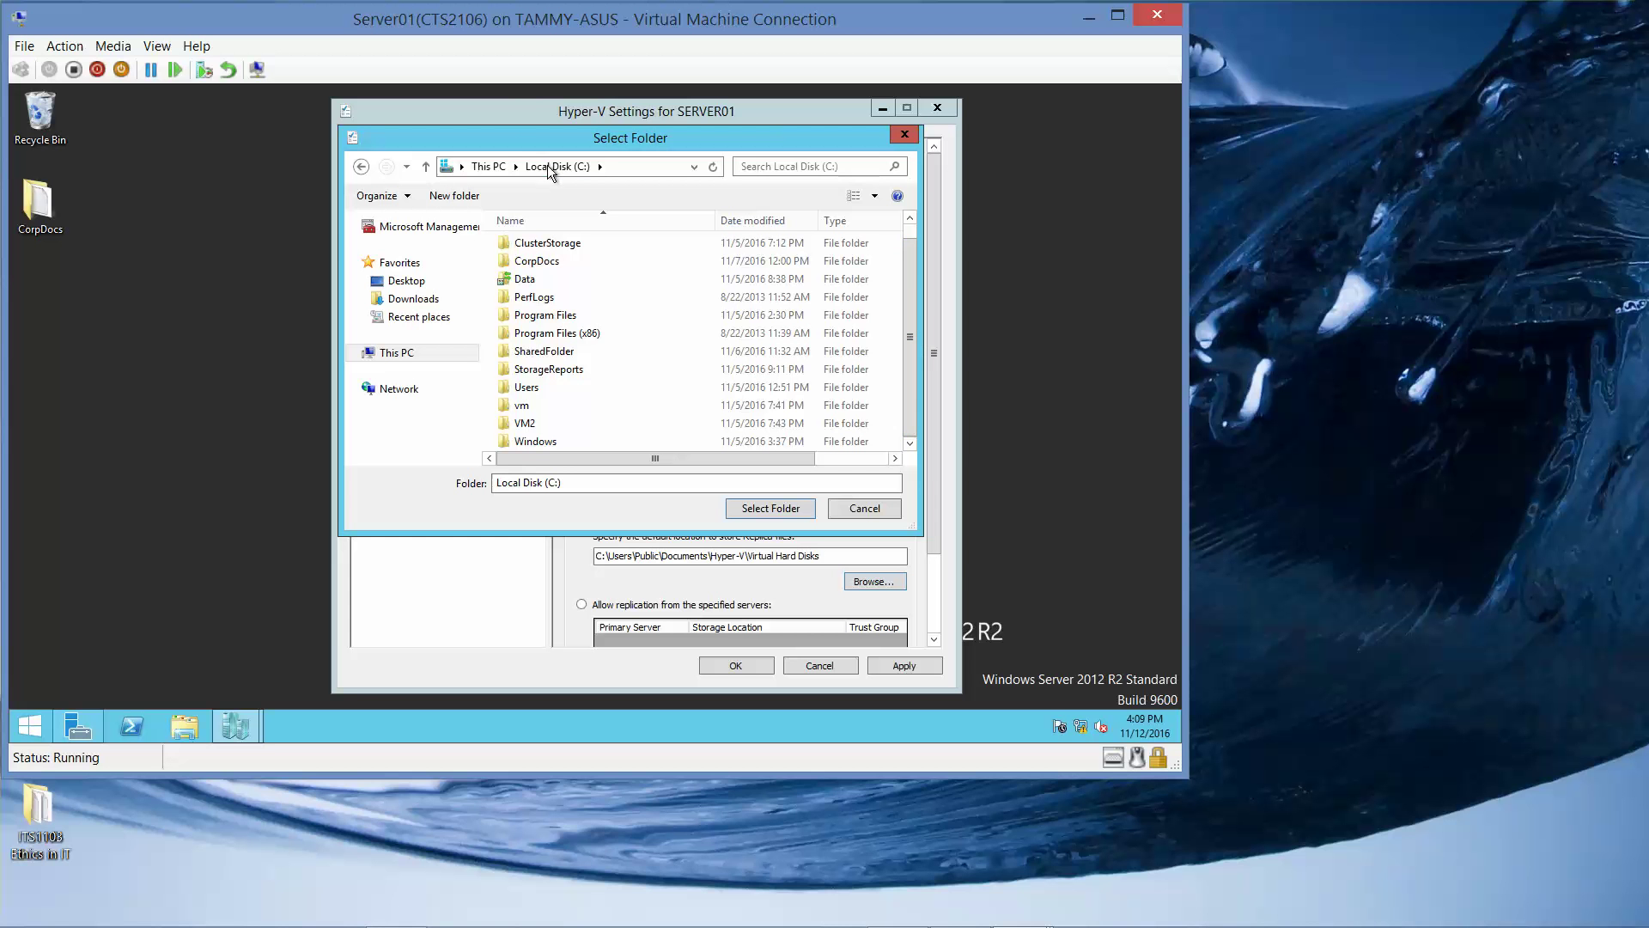
{"action": "left_click", "coordinate": [488, 167]}
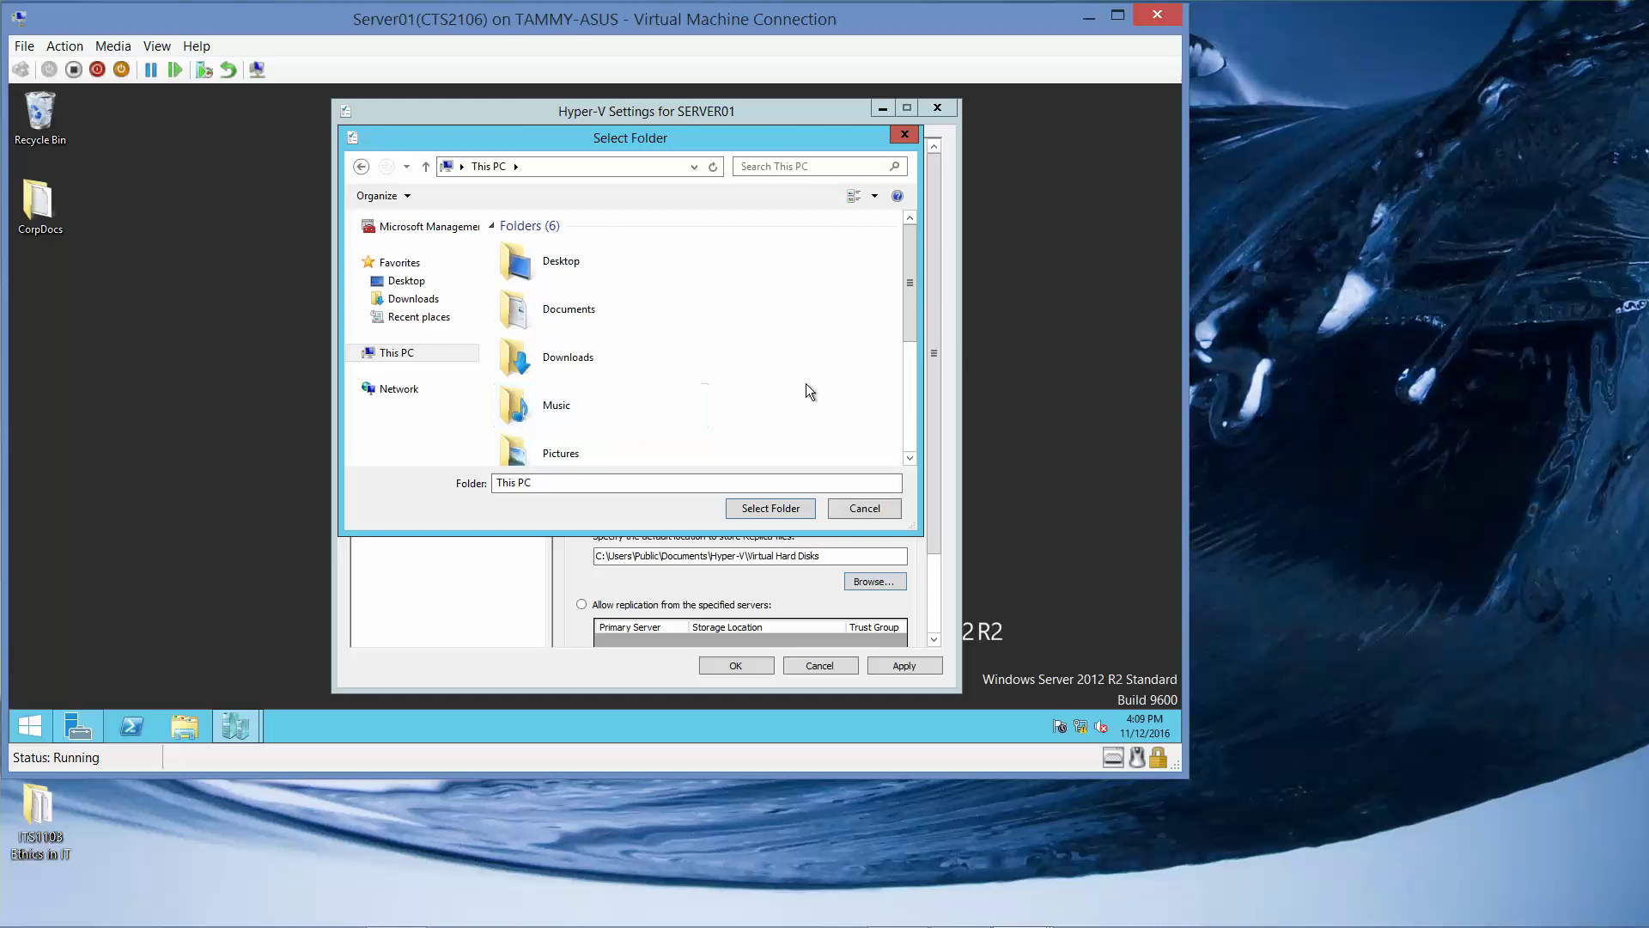
{"action": "left_click_drag", "start_coordinate": [912, 312], "coordinate": [907, 466]}
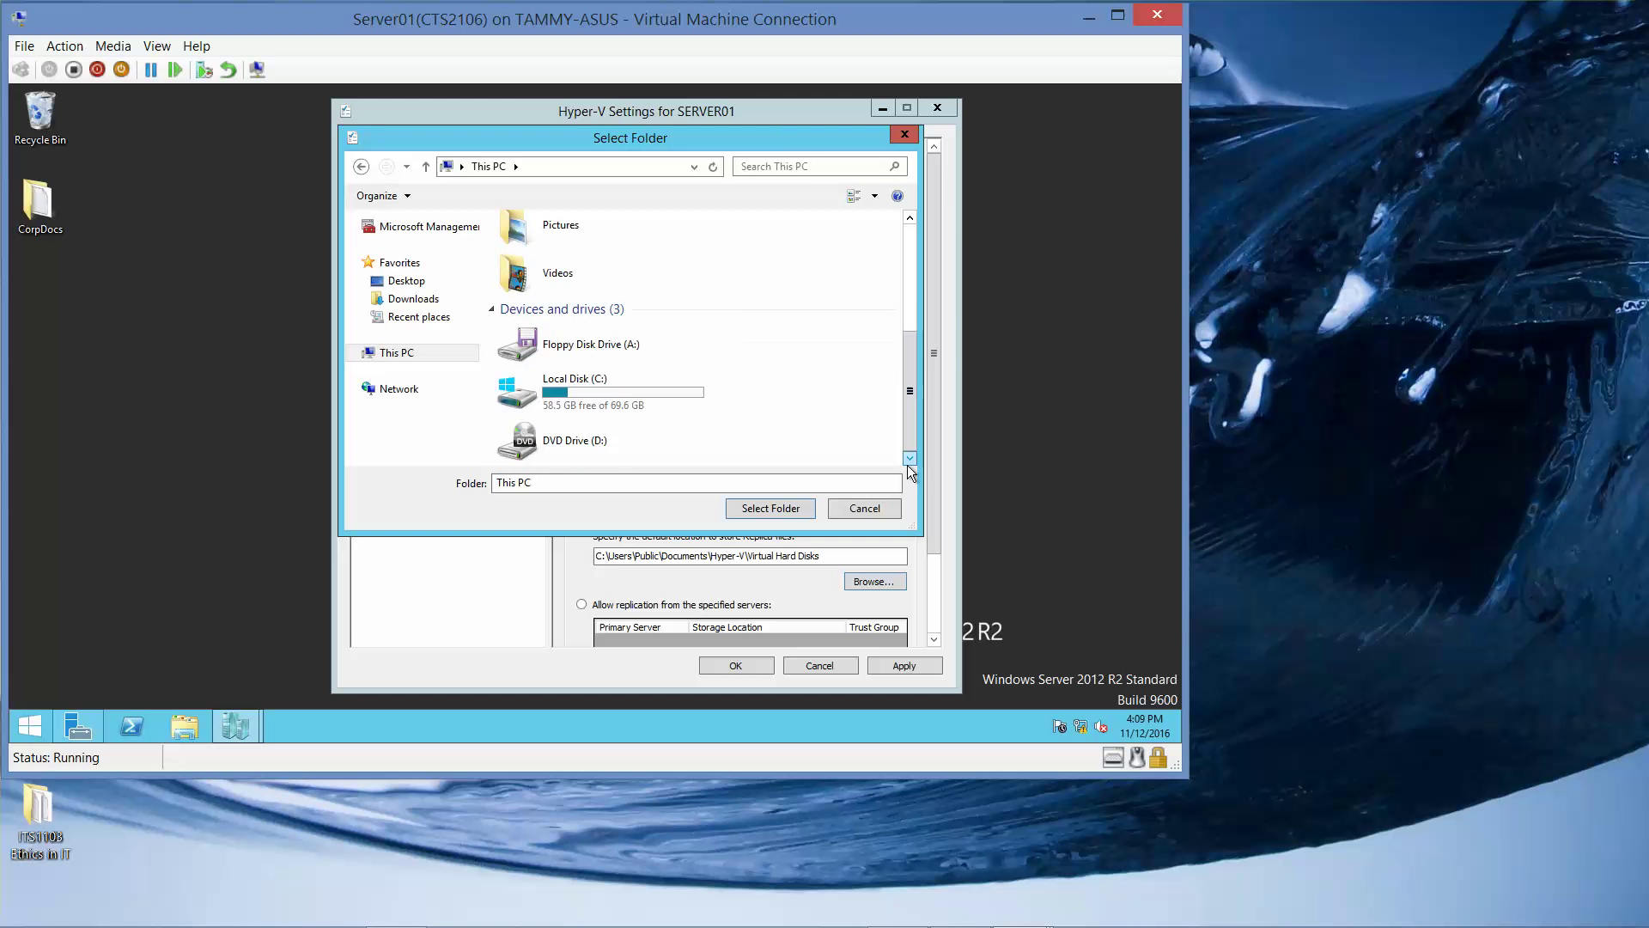
{"action": "left_click", "coordinate": [636, 400]}
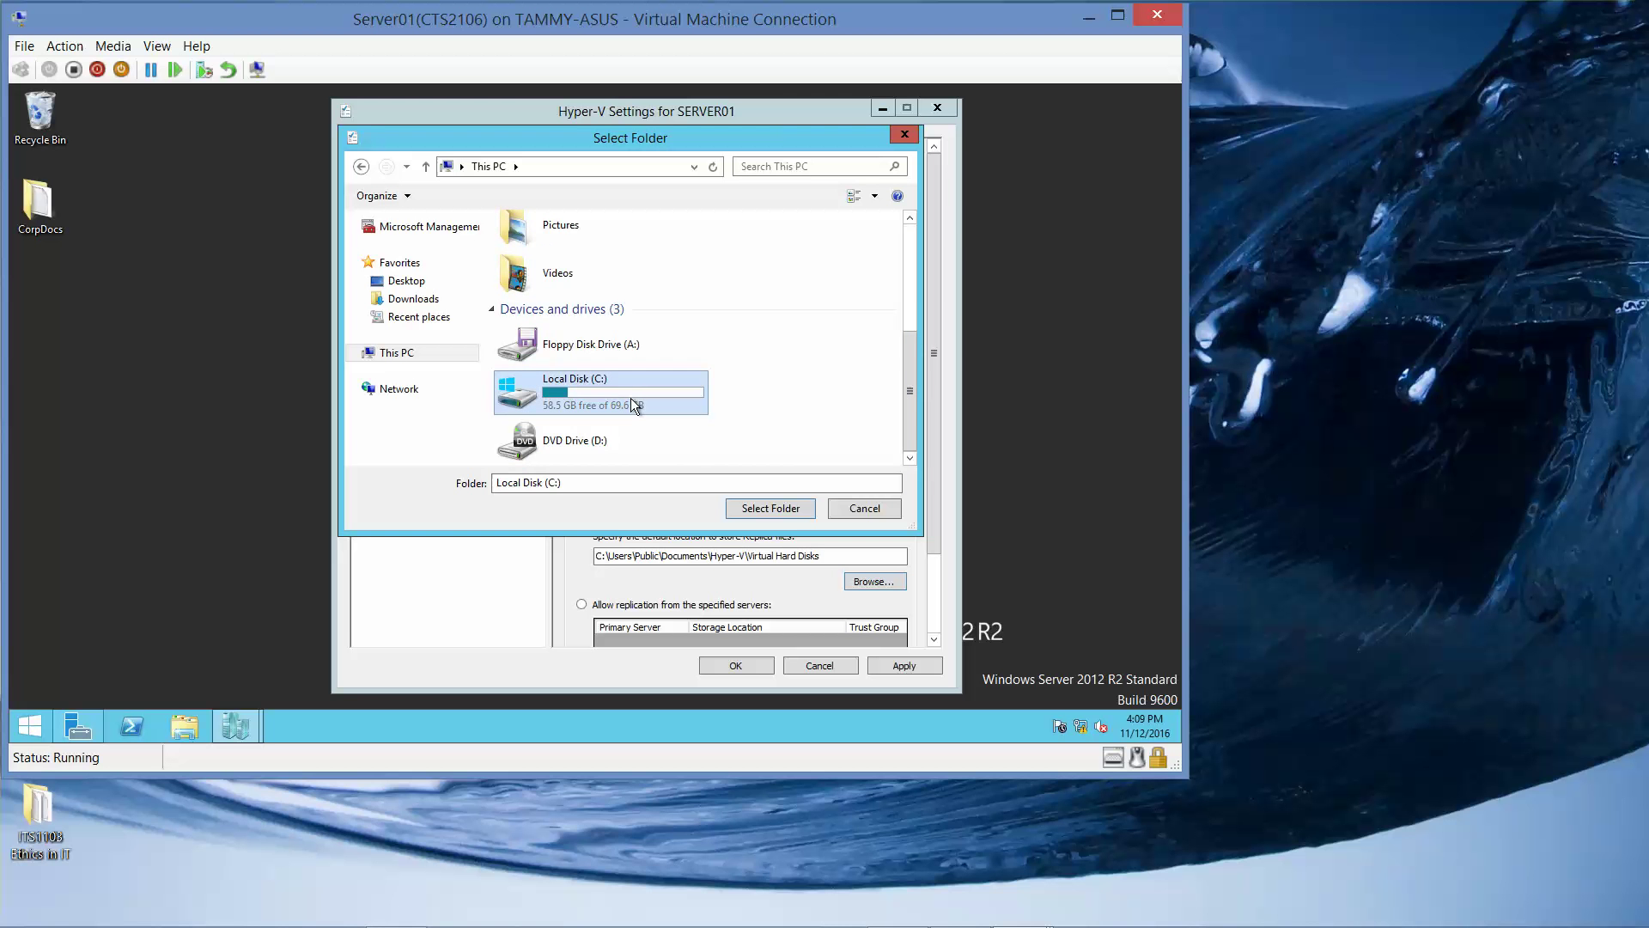
{"action": "left_click", "coordinate": [760, 507]}
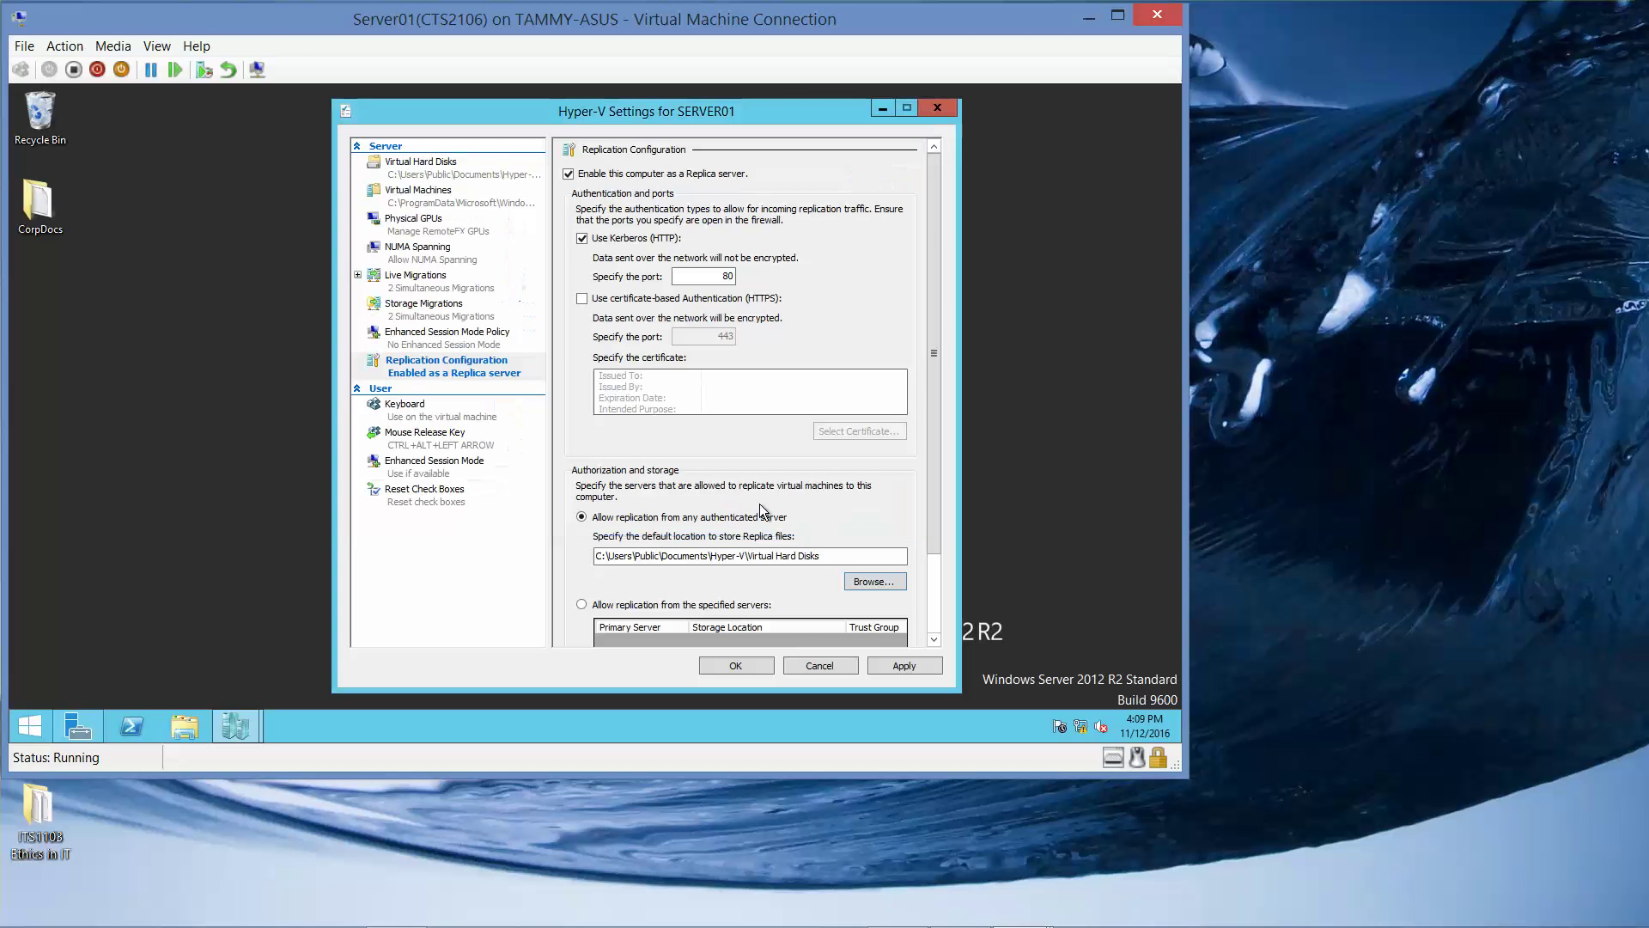
Extend the Replica storage path to C:\VMReplica, apply, and acknowledge the firewall reminder.
{"action": "left_click", "coordinate": [664, 557]}
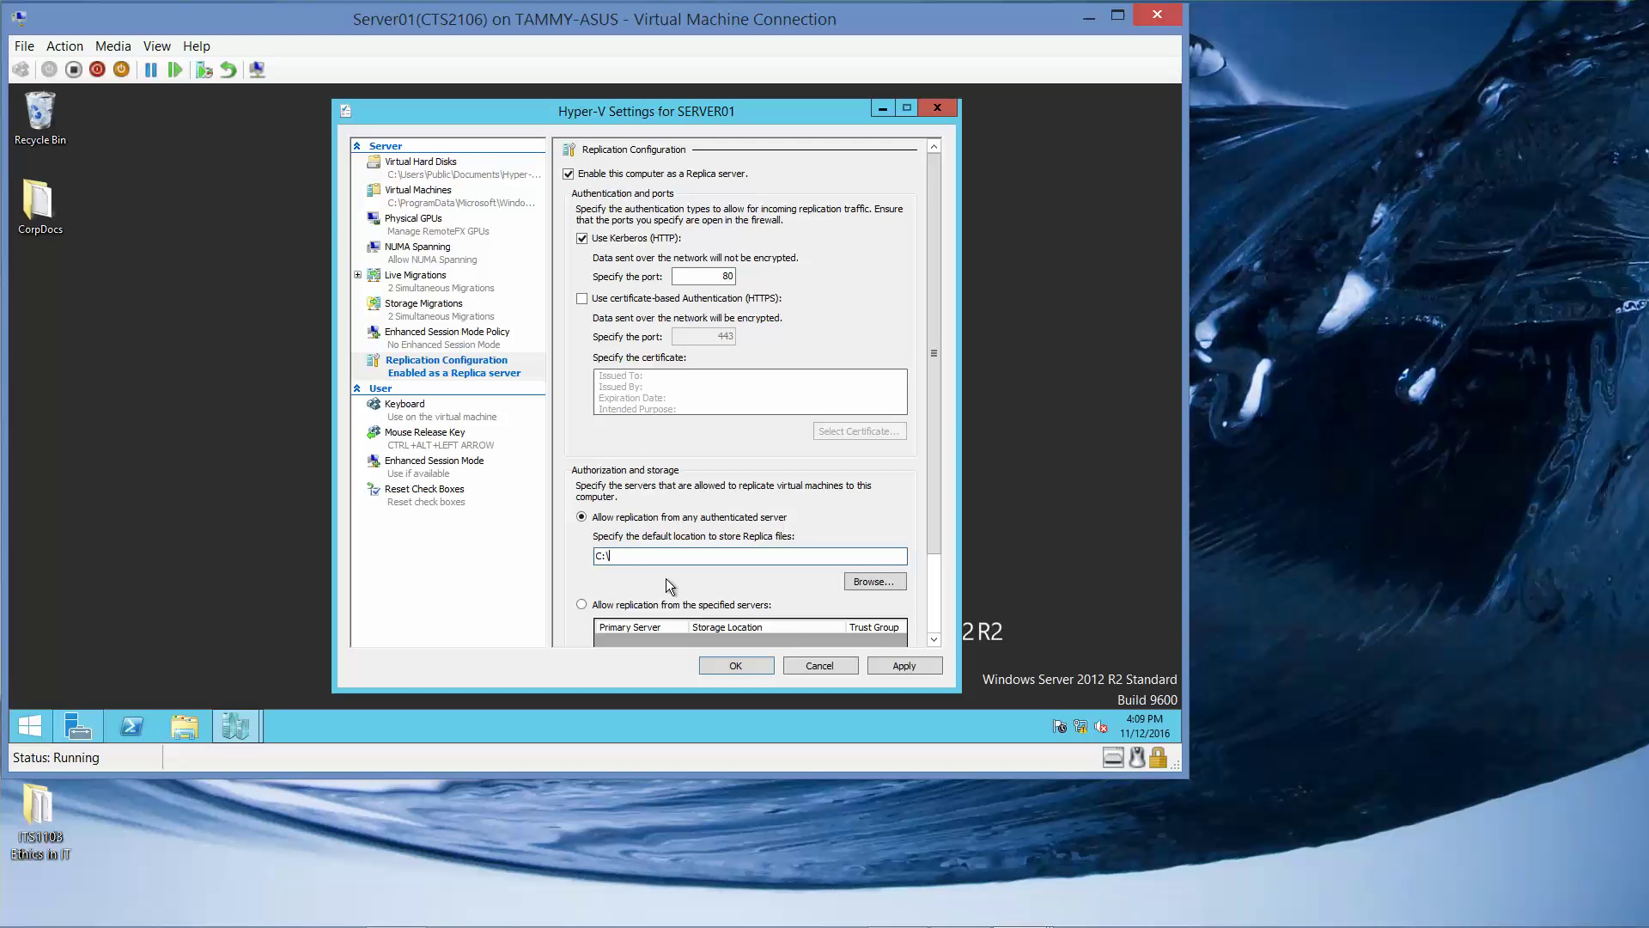
{"action": "type", "text": "VMReplica"}
{"action": "left_click_drag", "start_coordinate": [936, 543], "coordinate": [923, 574]}
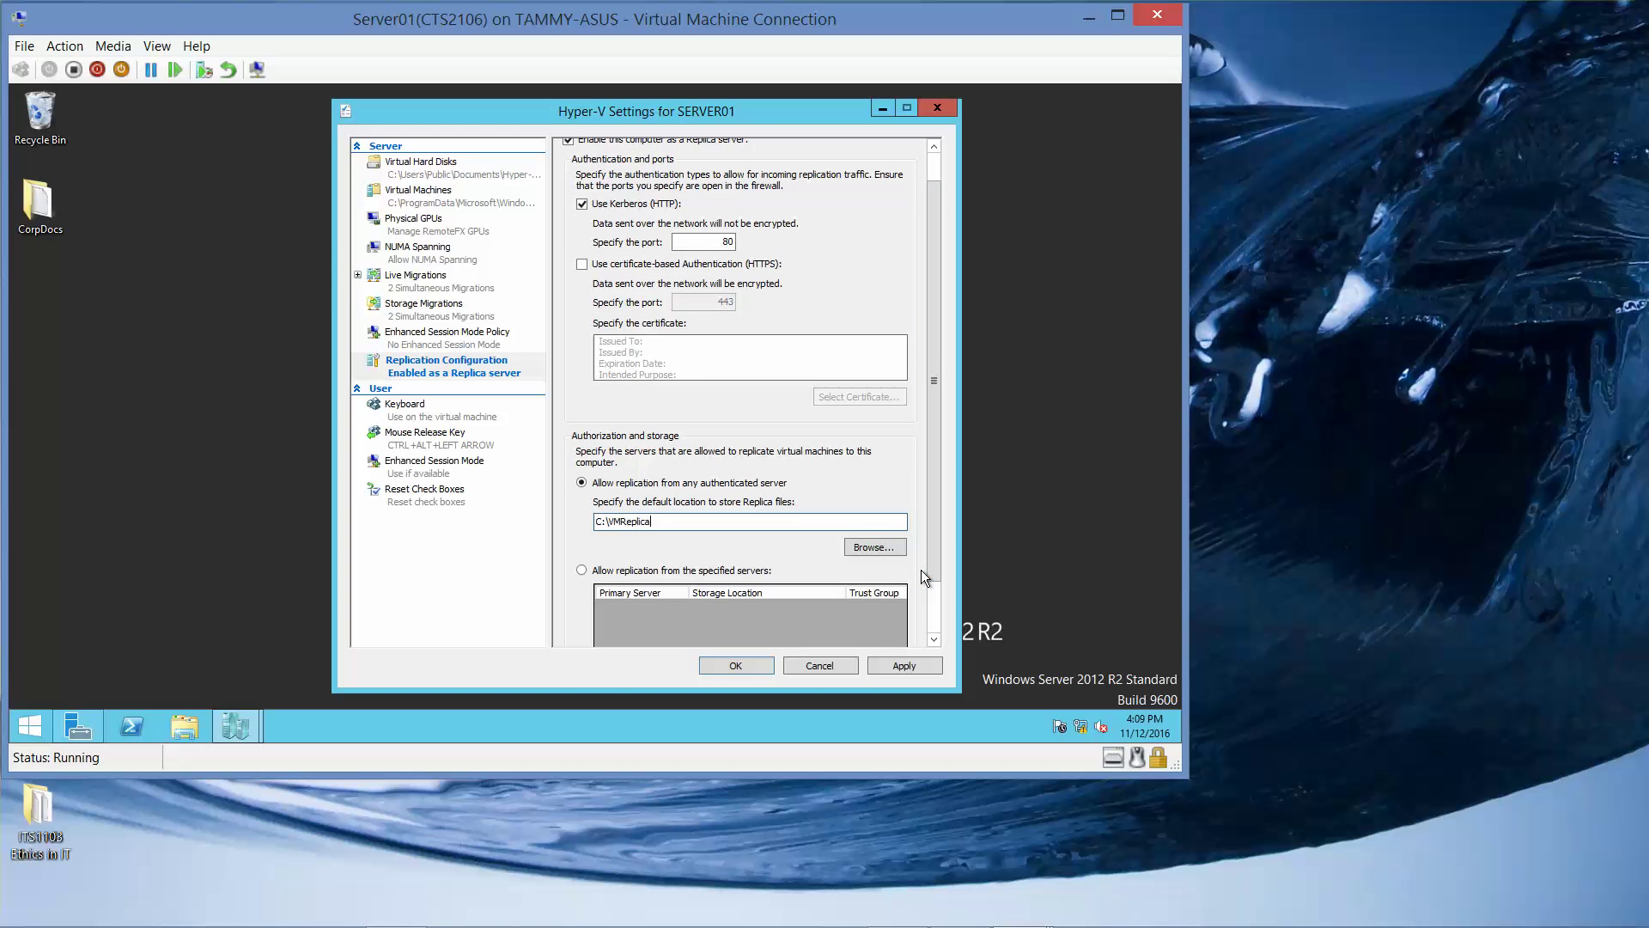
{"action": "key", "text": "Return"}
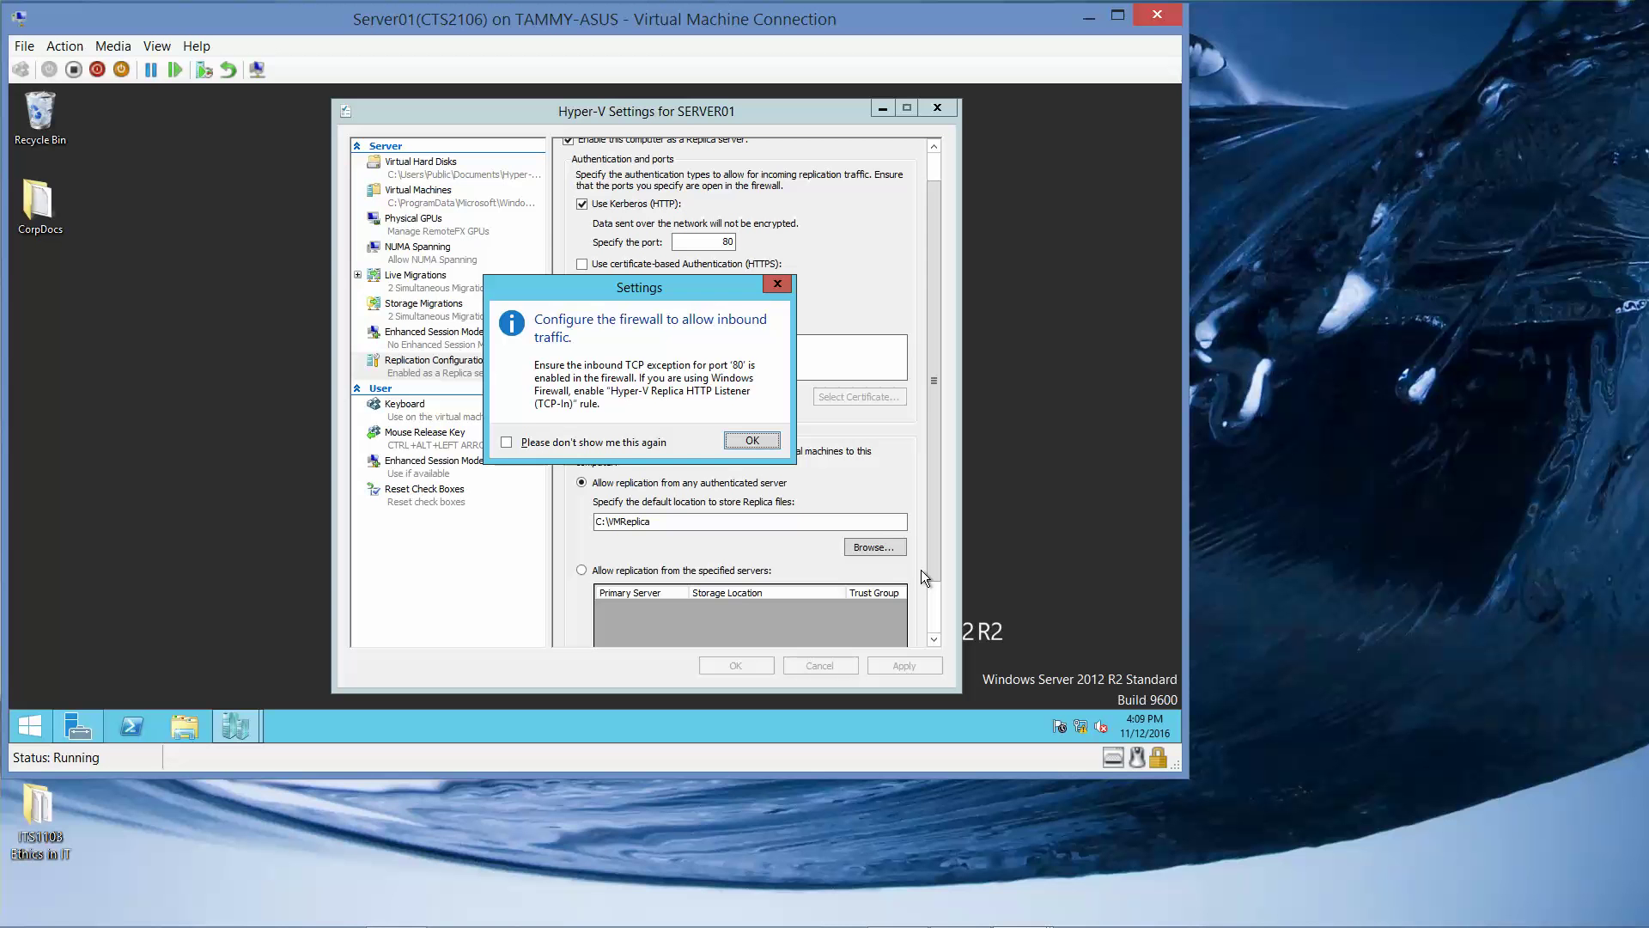
{"action": "left_click", "coordinate": [752, 441]}
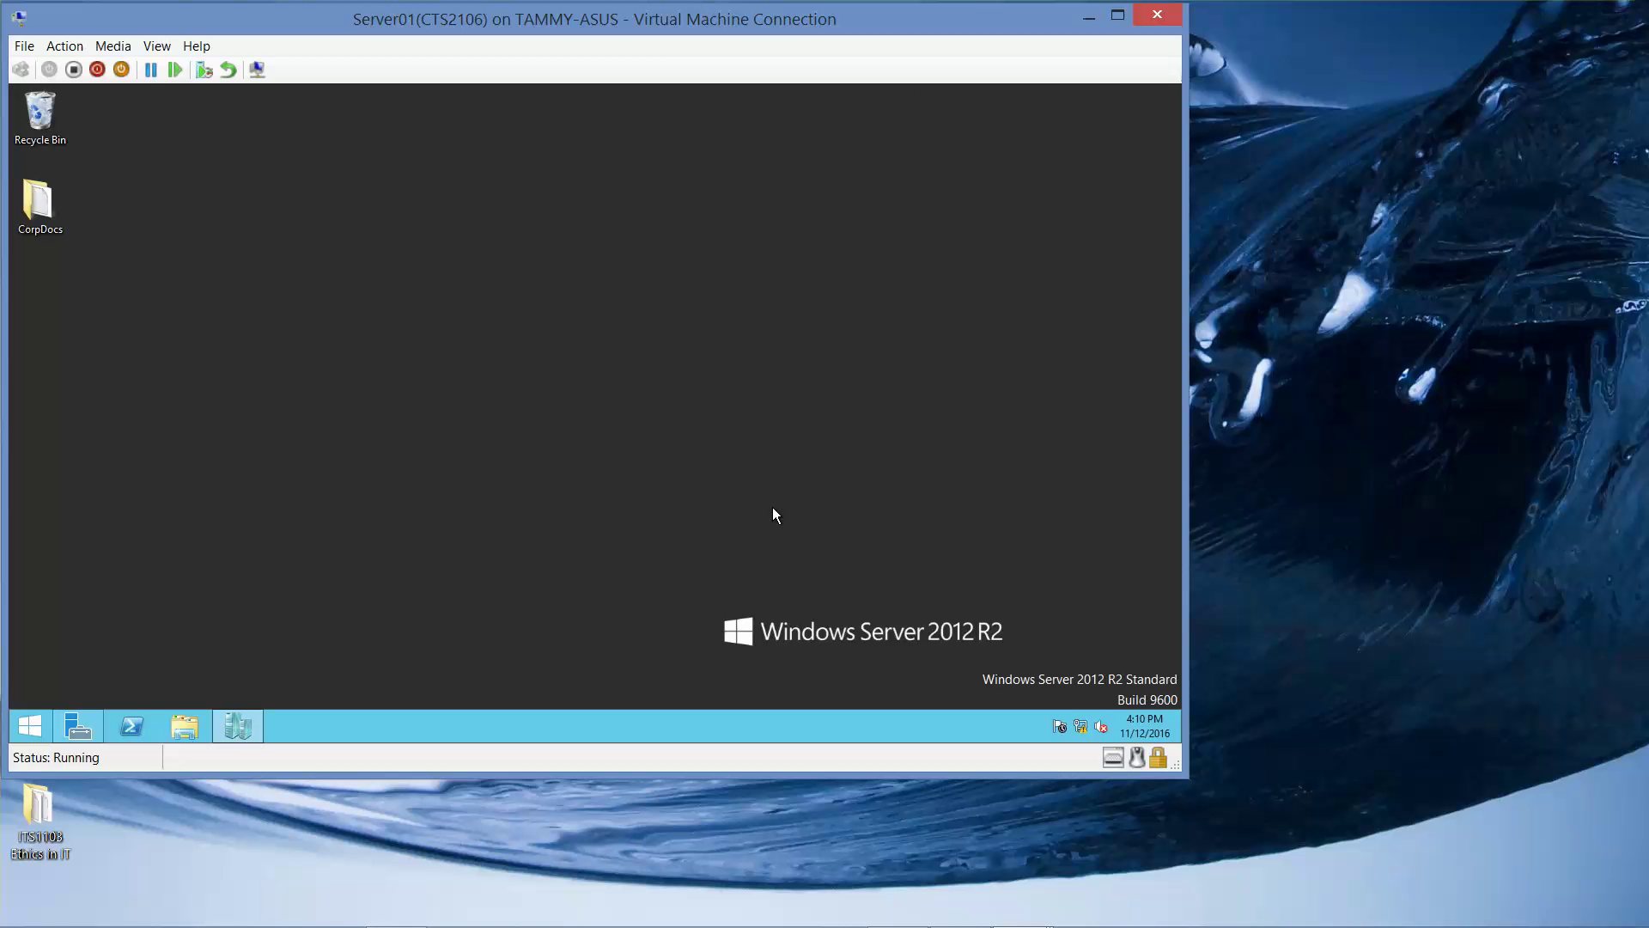
Review SERVER01's Replication Configuration showing C:\VMReplica storage, then close Hyper-V Manager.
{"action": "left_click", "coordinate": [228, 730]}
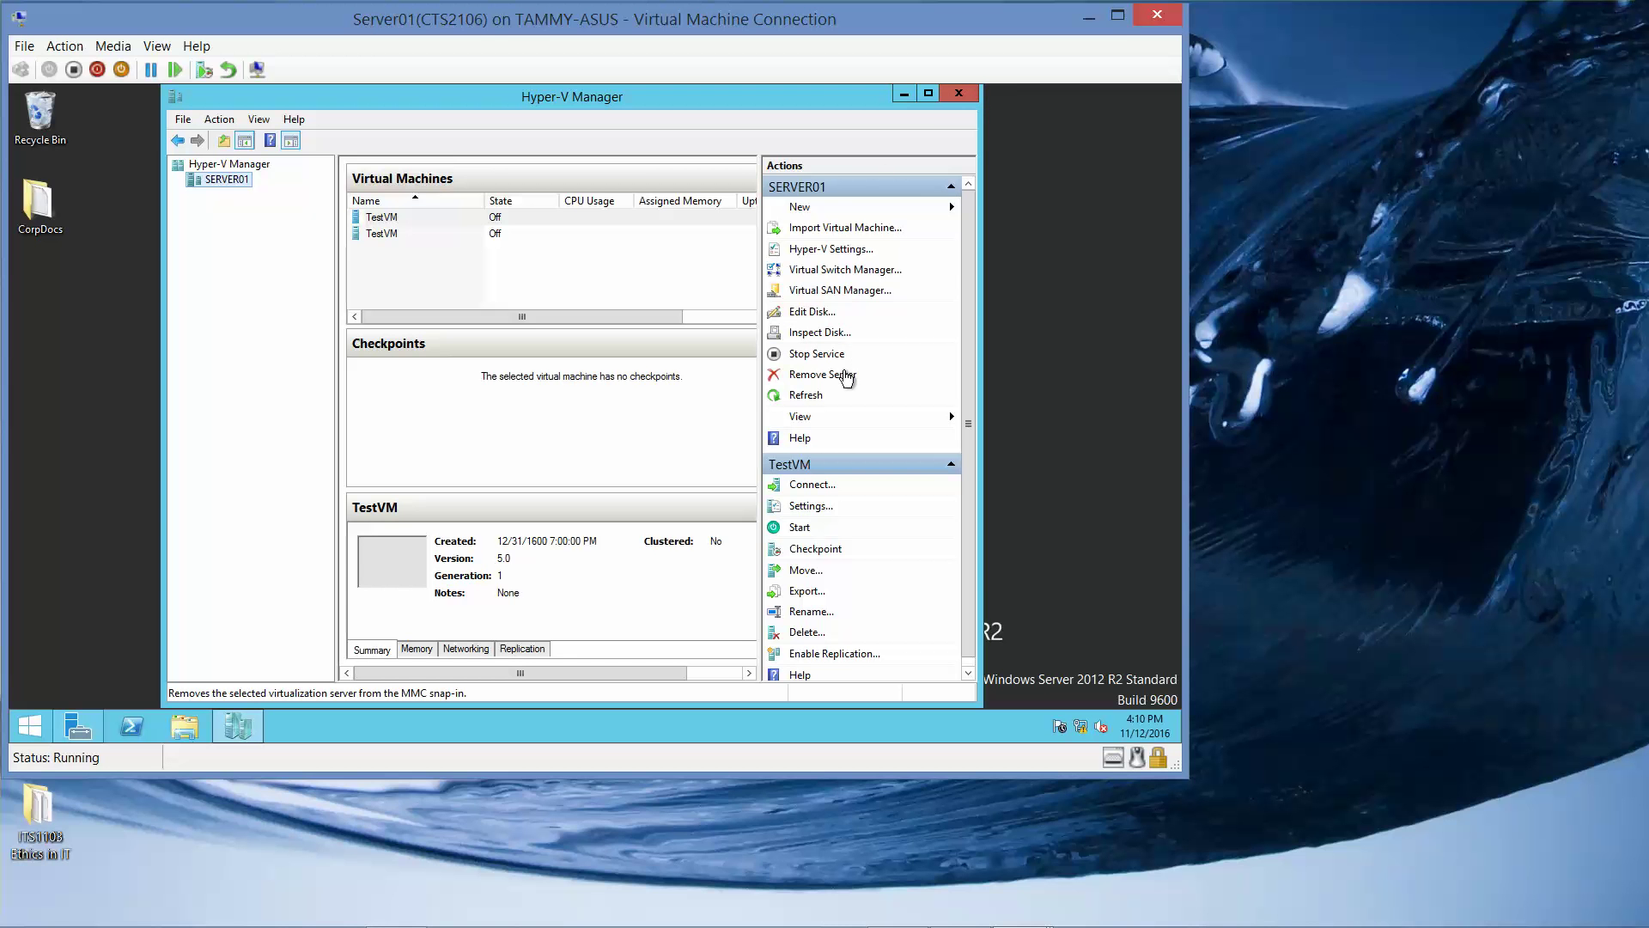
{"action": "right_click", "coordinate": [227, 182]}
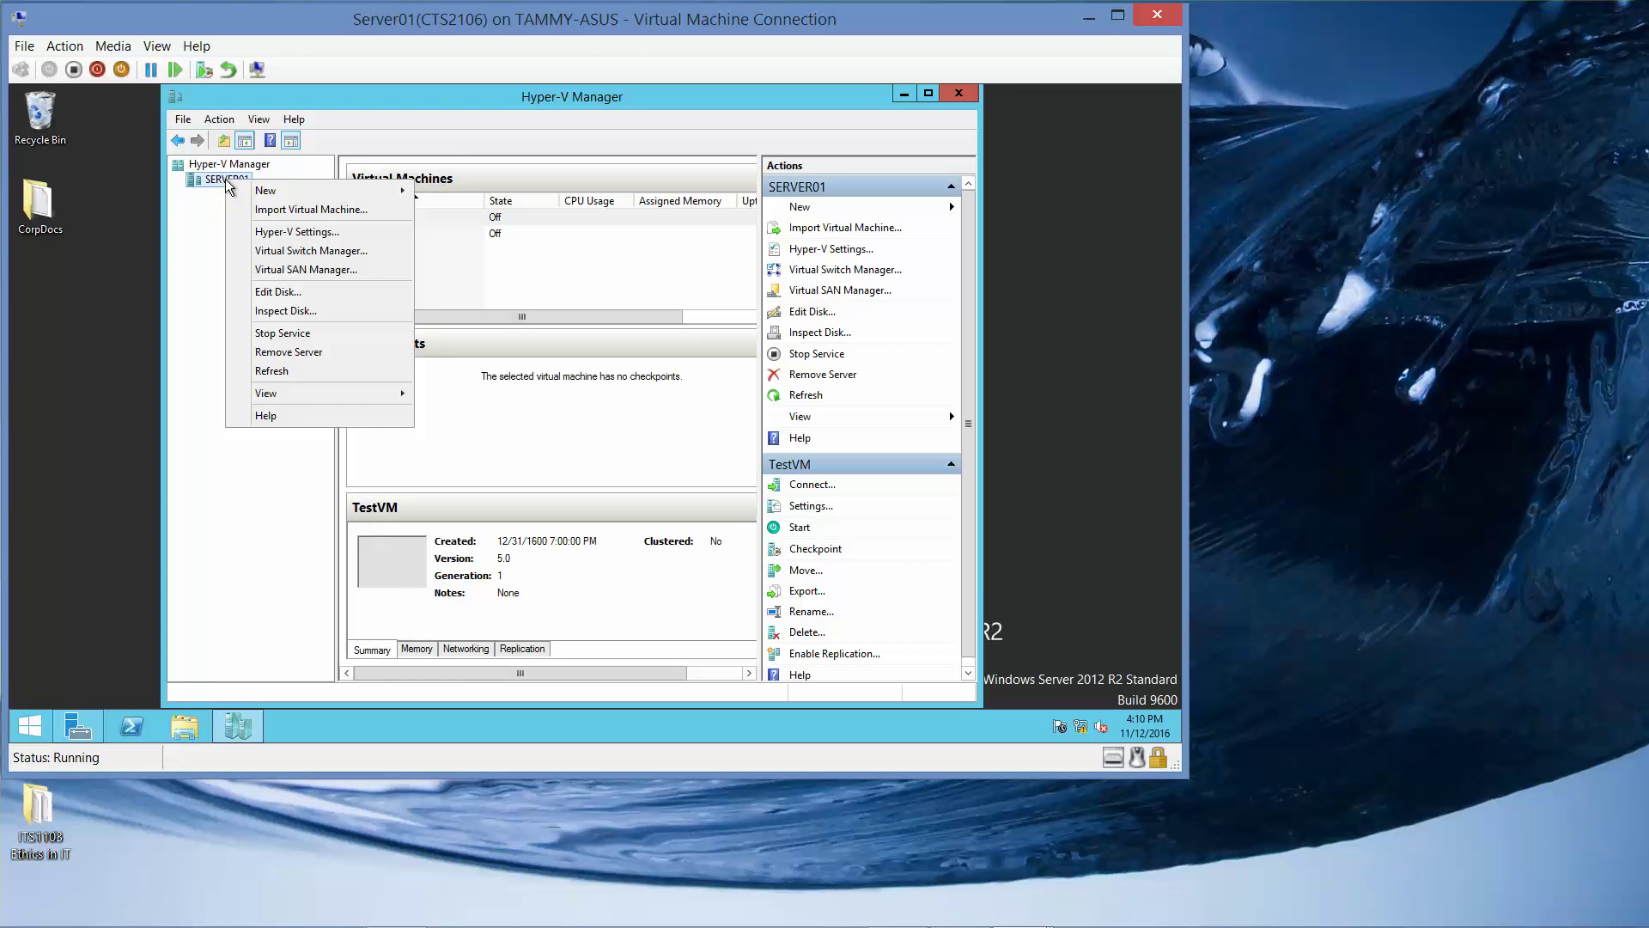
{"action": "left_click", "coordinate": [299, 231]}
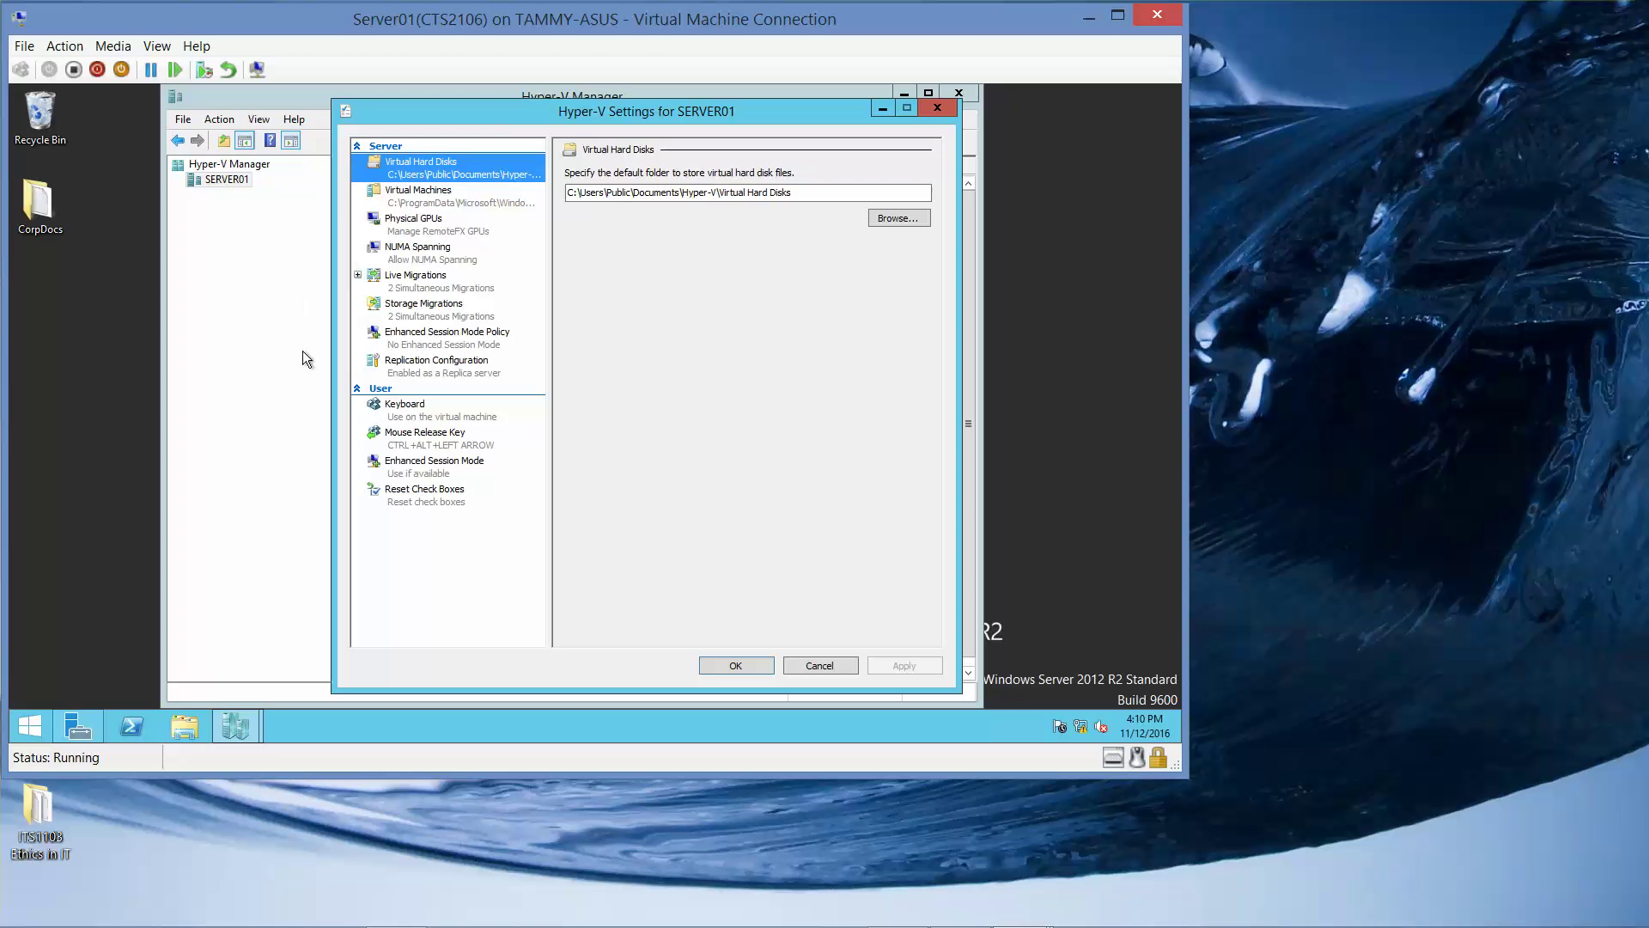
{"action": "left_click", "coordinate": [464, 369]}
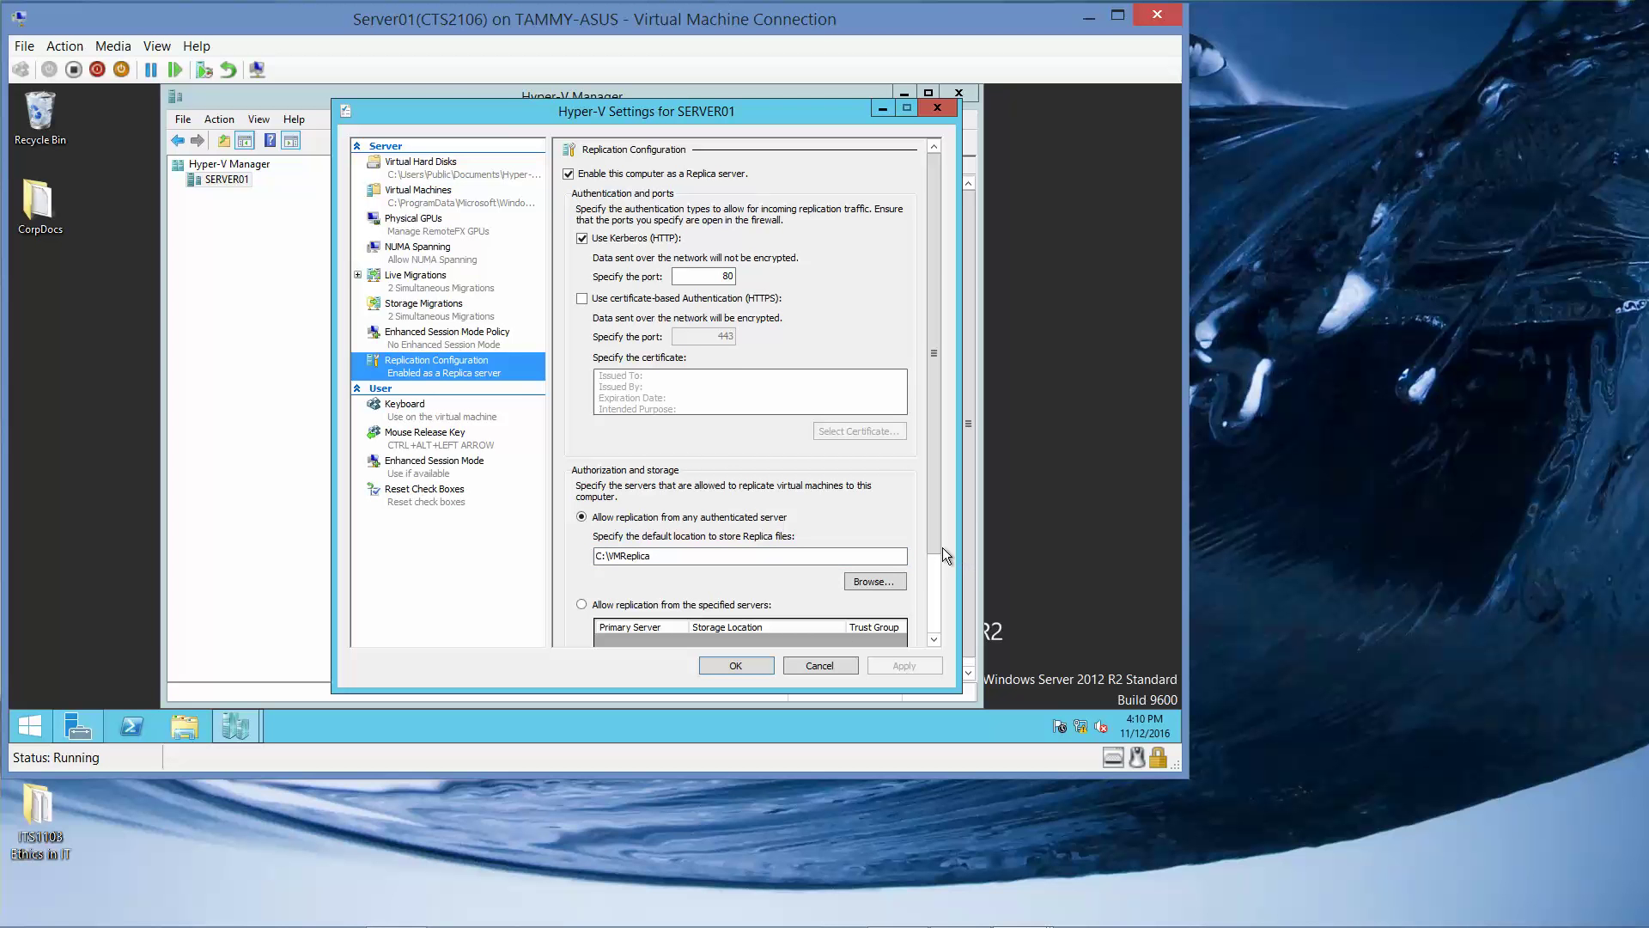
{"action": "left_click_drag", "start_coordinate": [939, 544], "coordinate": [936, 624]}
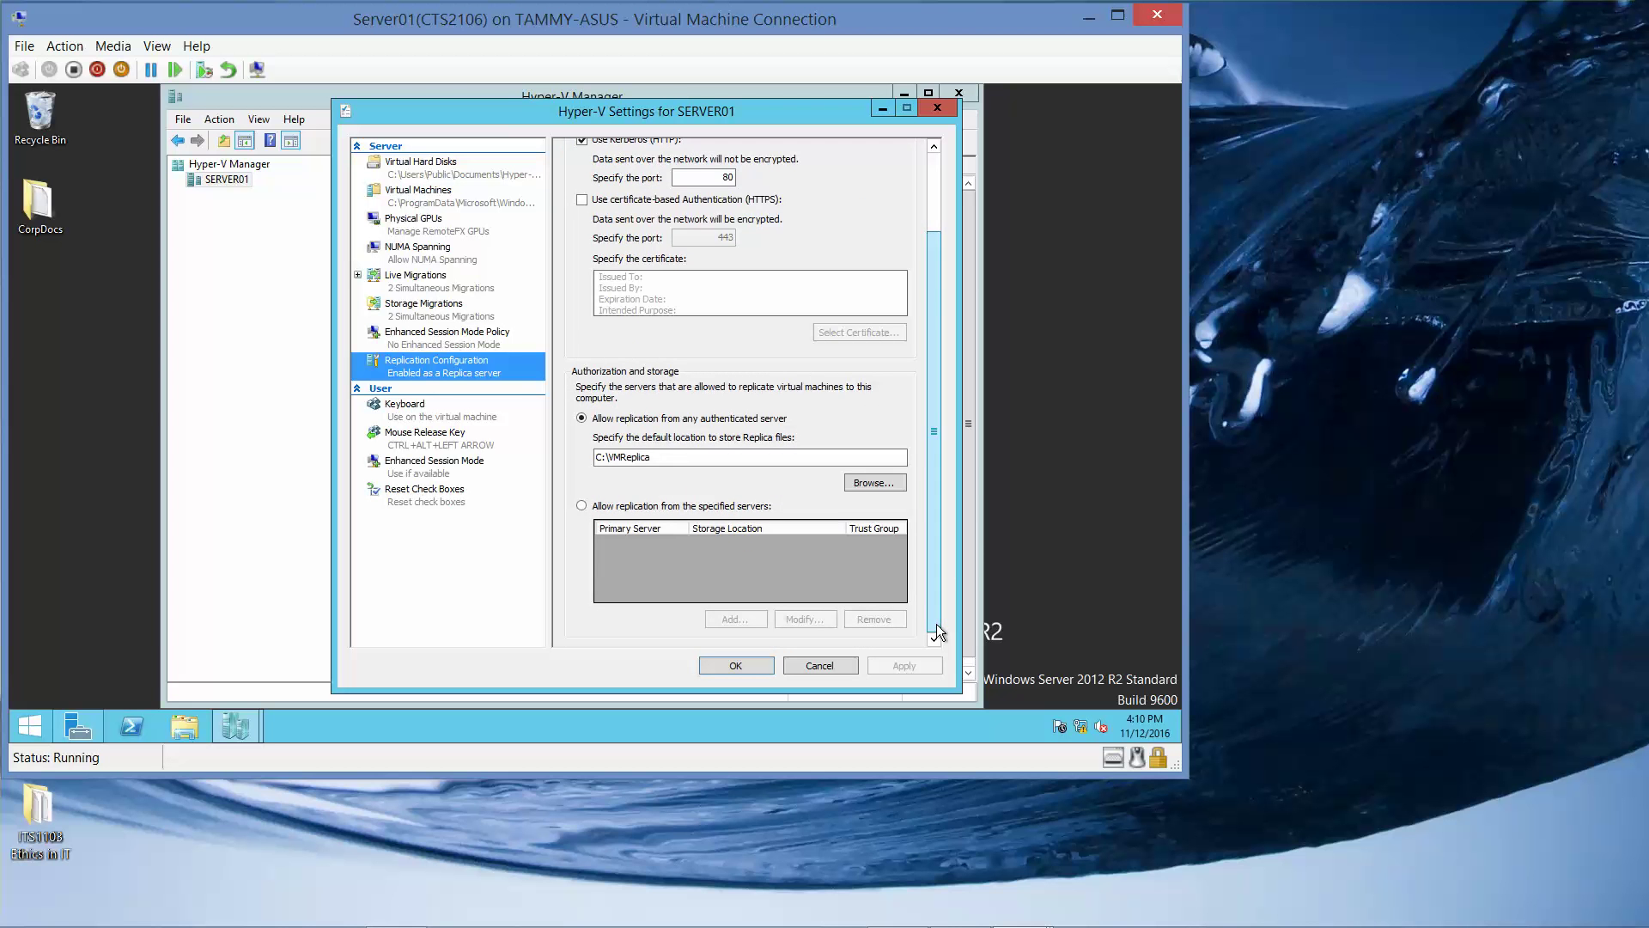
{"action": "left_click", "coordinate": [739, 667]}
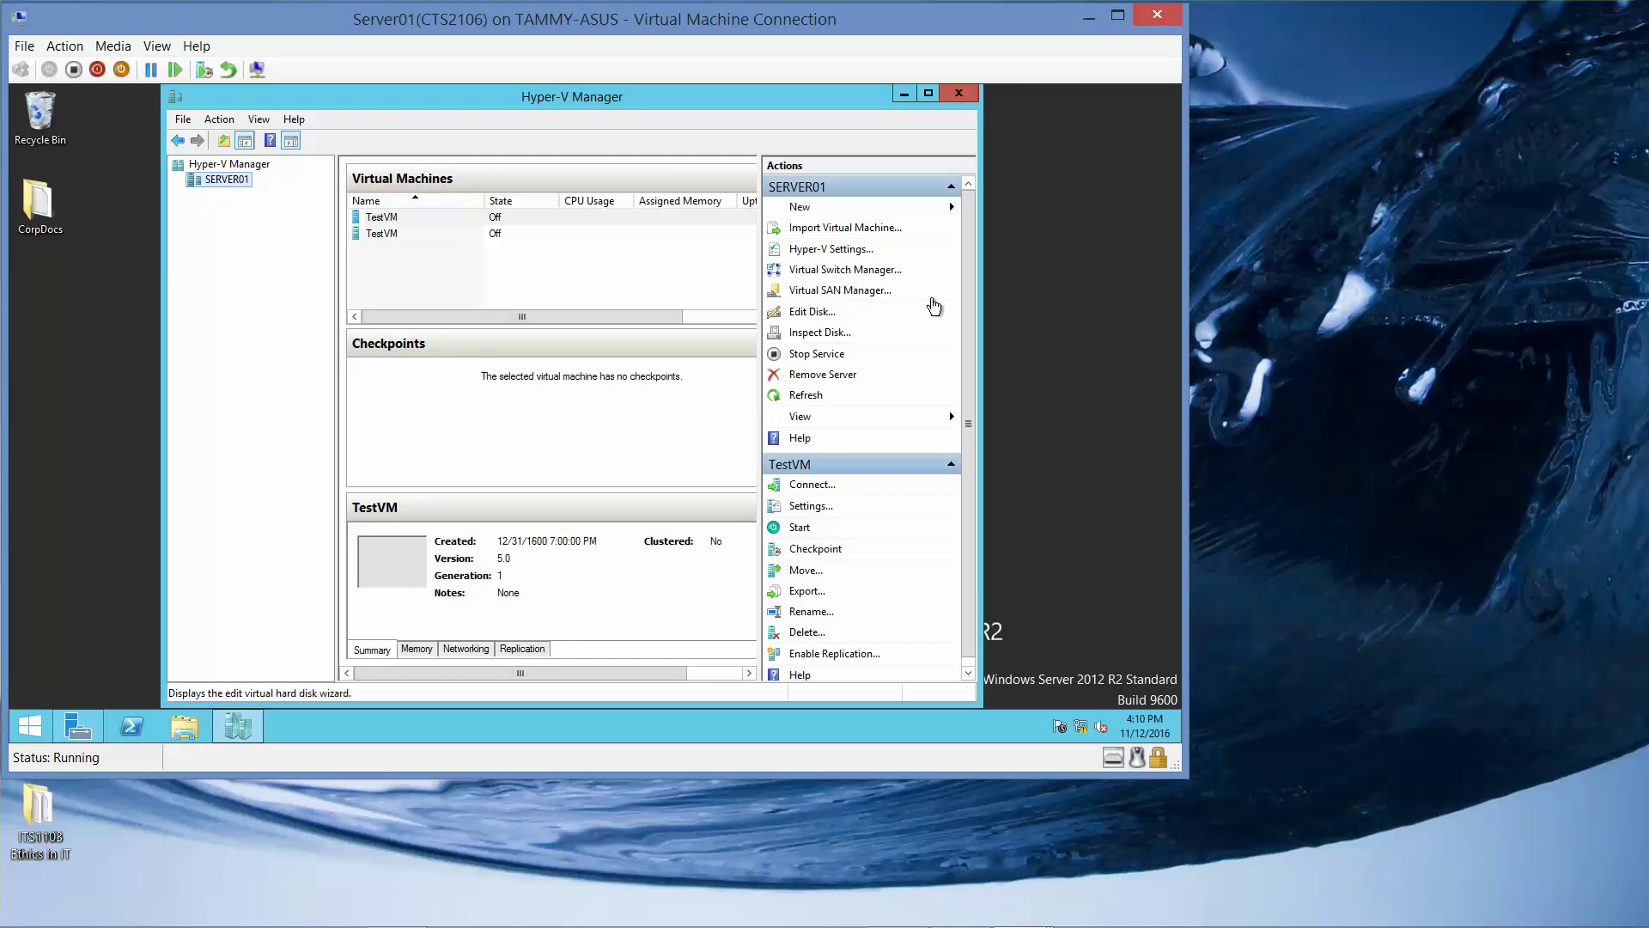
{"action": "left_click", "coordinate": [960, 97]}
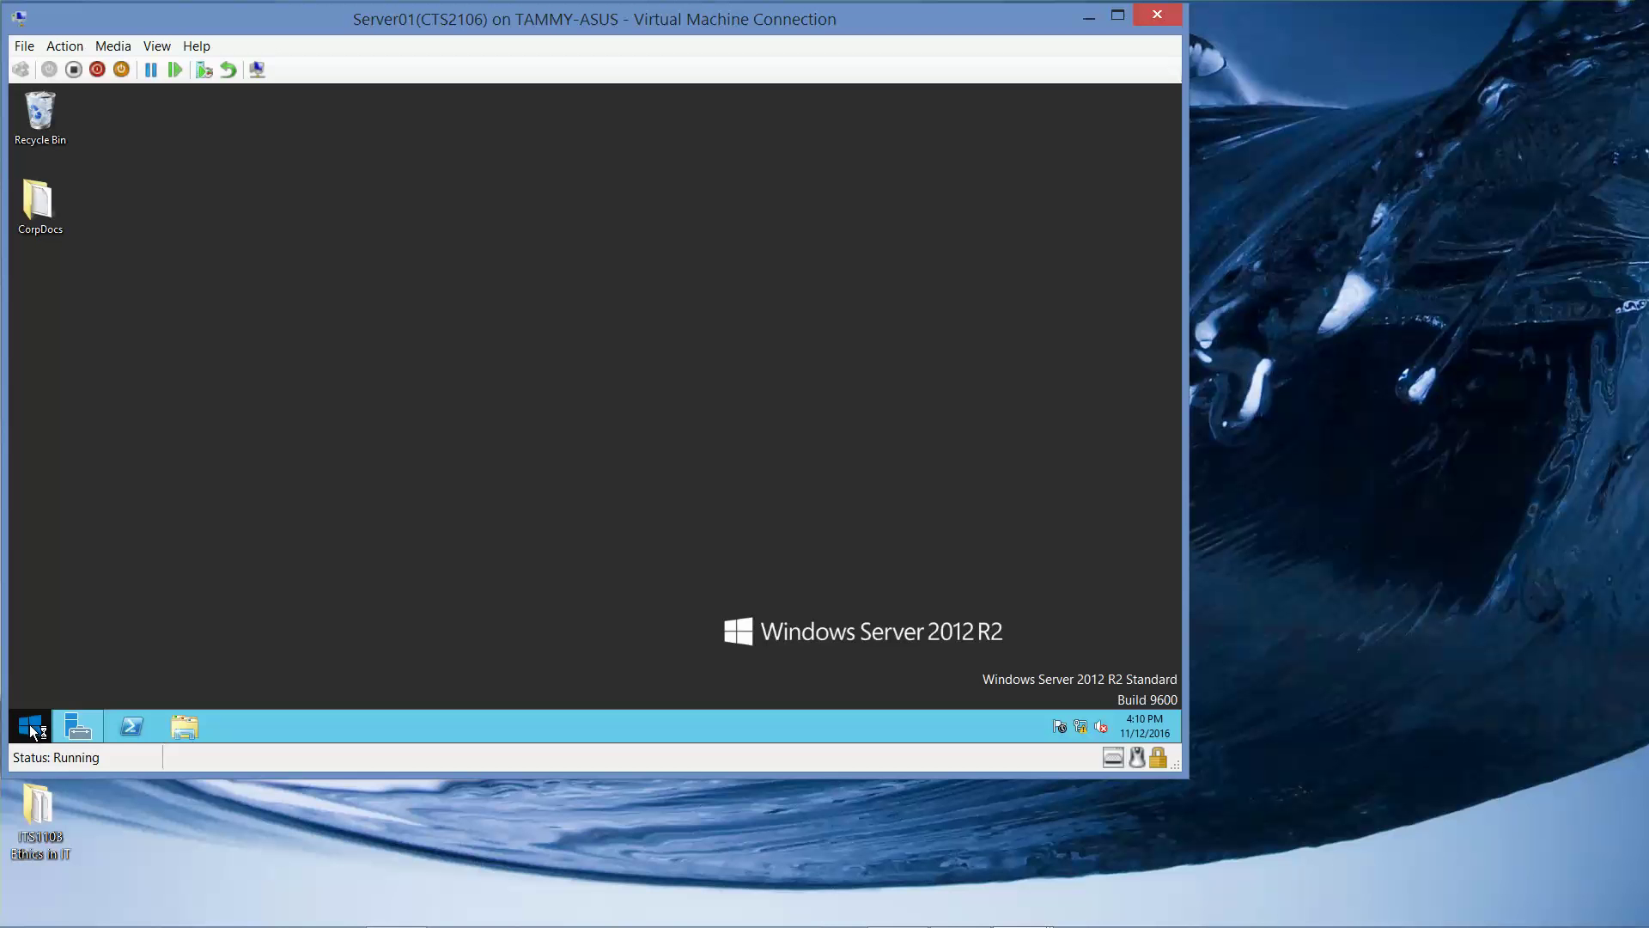
Reach Windows Firewall with Advanced Security via Control Panel's System and Security.
{"action": "right_click", "coordinate": [31, 731]}
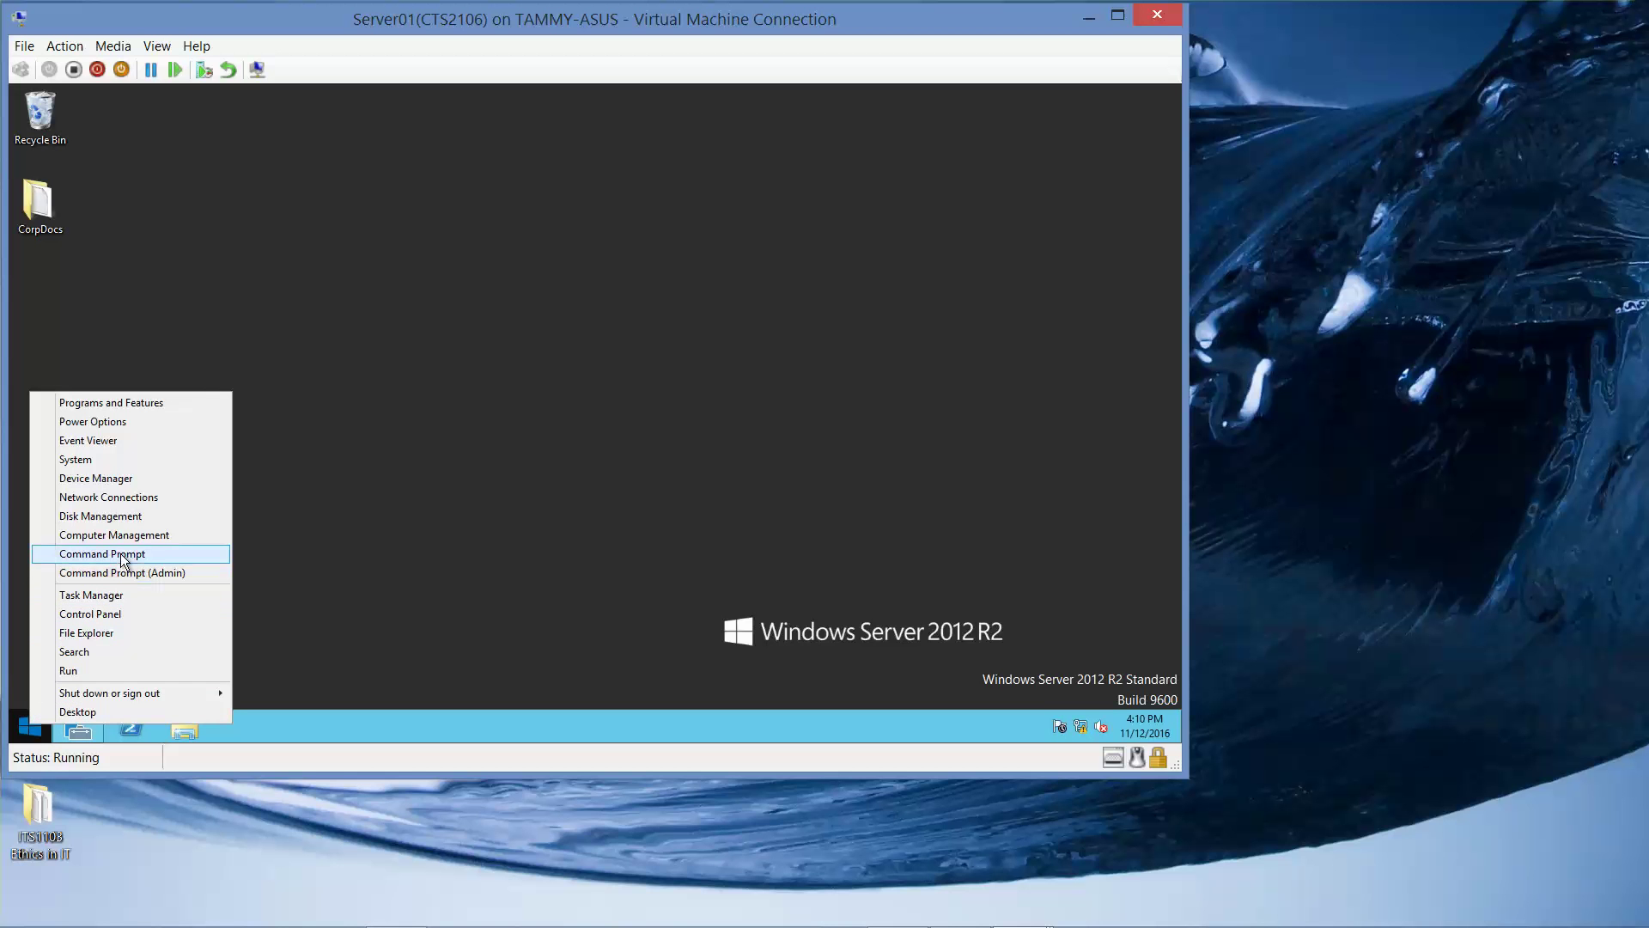
{"action": "left_click", "coordinate": [126, 613]}
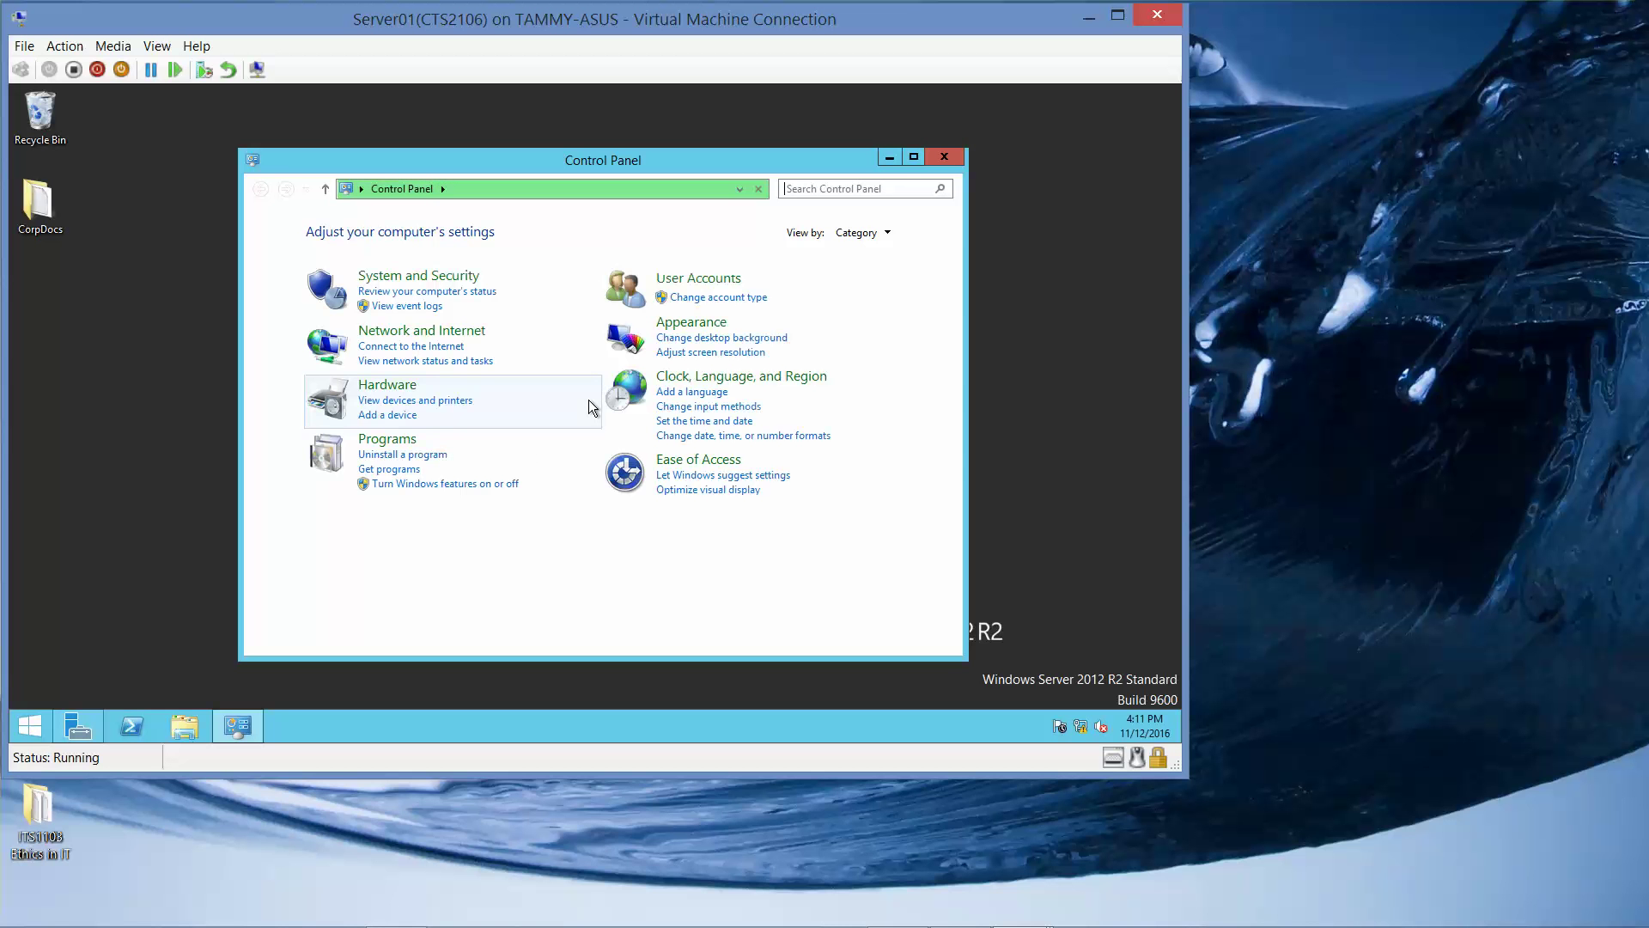
{"action": "left_click", "coordinate": [454, 276]}
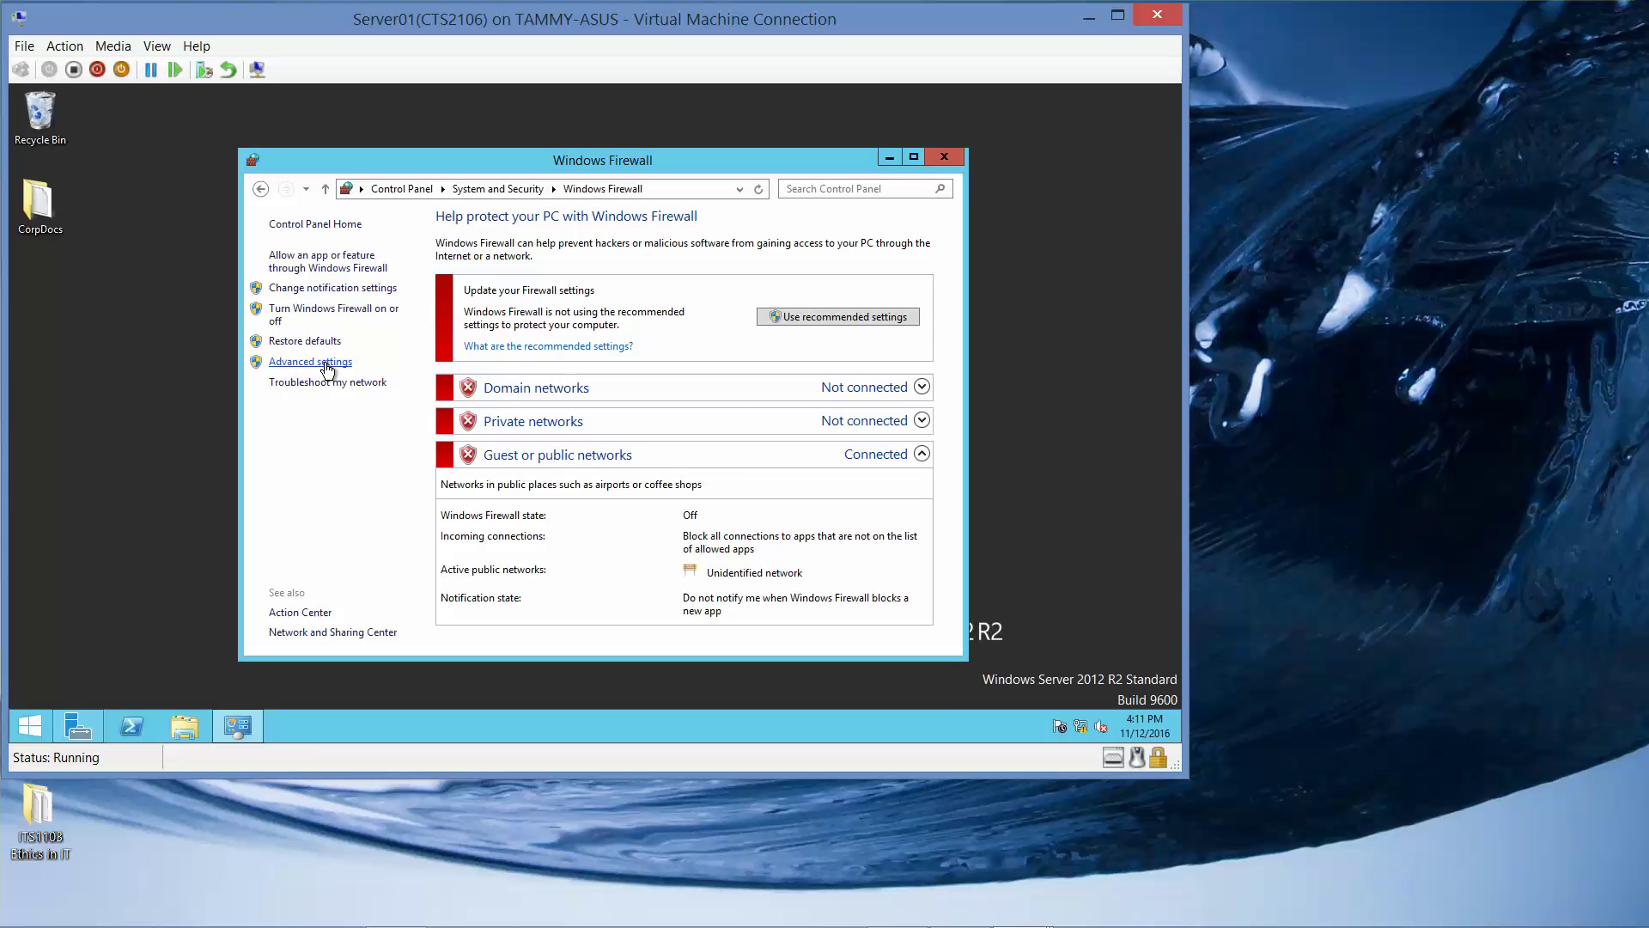
{"action": "left_click", "coordinate": [326, 364]}
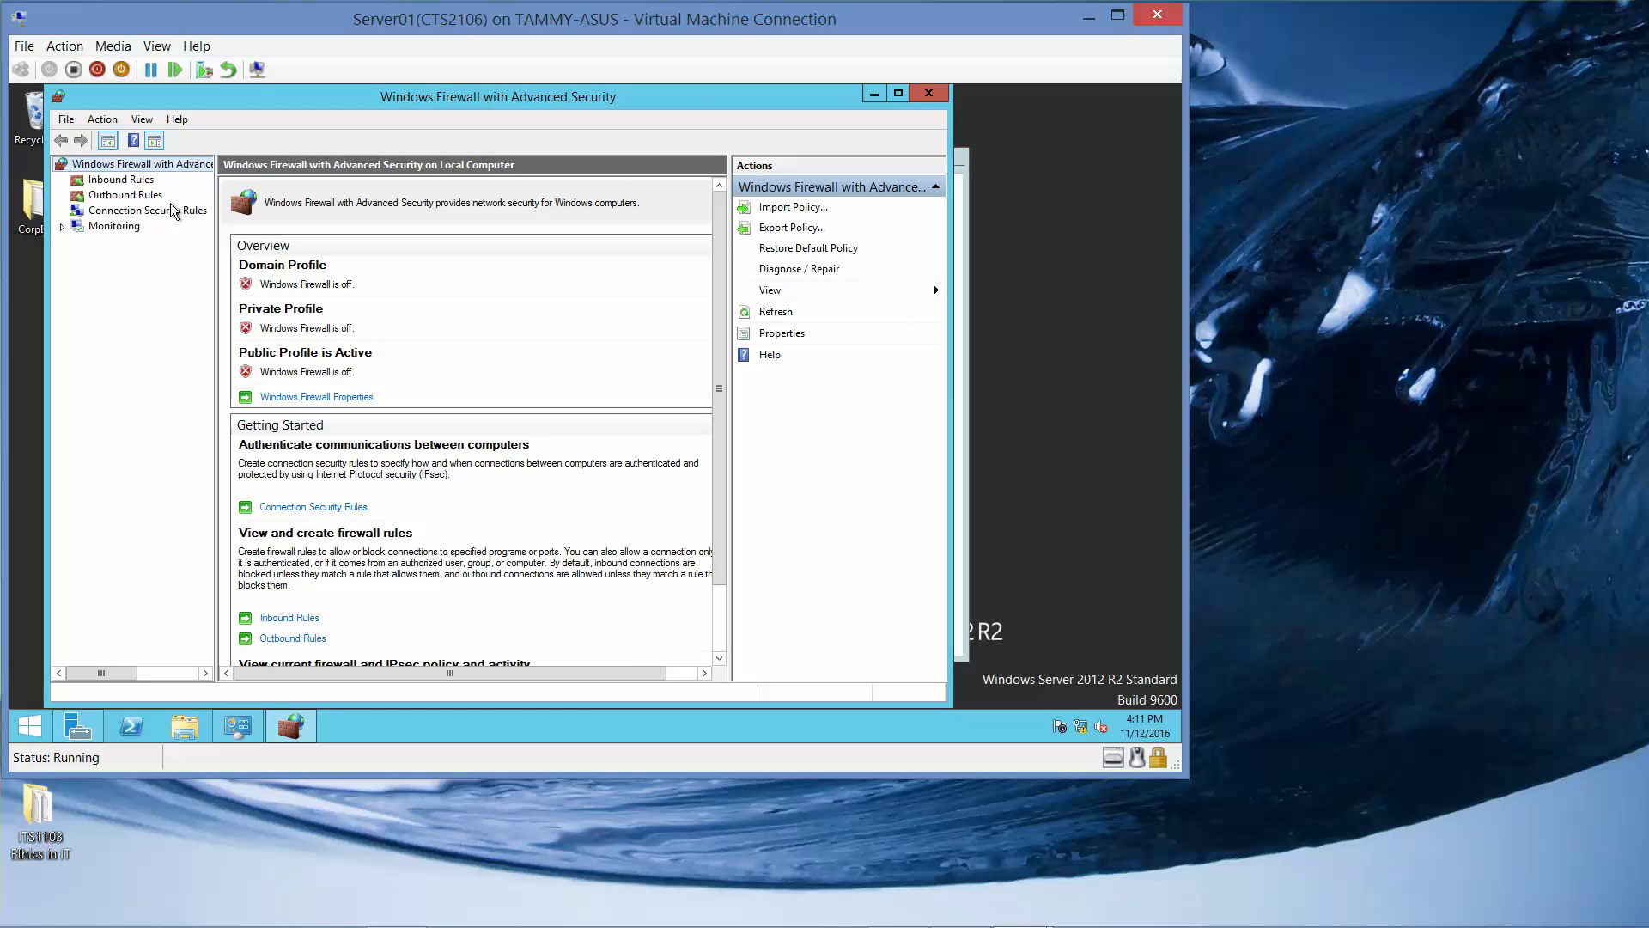
Enable the inbound Hyper-V Replica HTTP Listener (TCP-In) rule and close both firewall windows.
{"action": "left_click", "coordinate": [120, 179]}
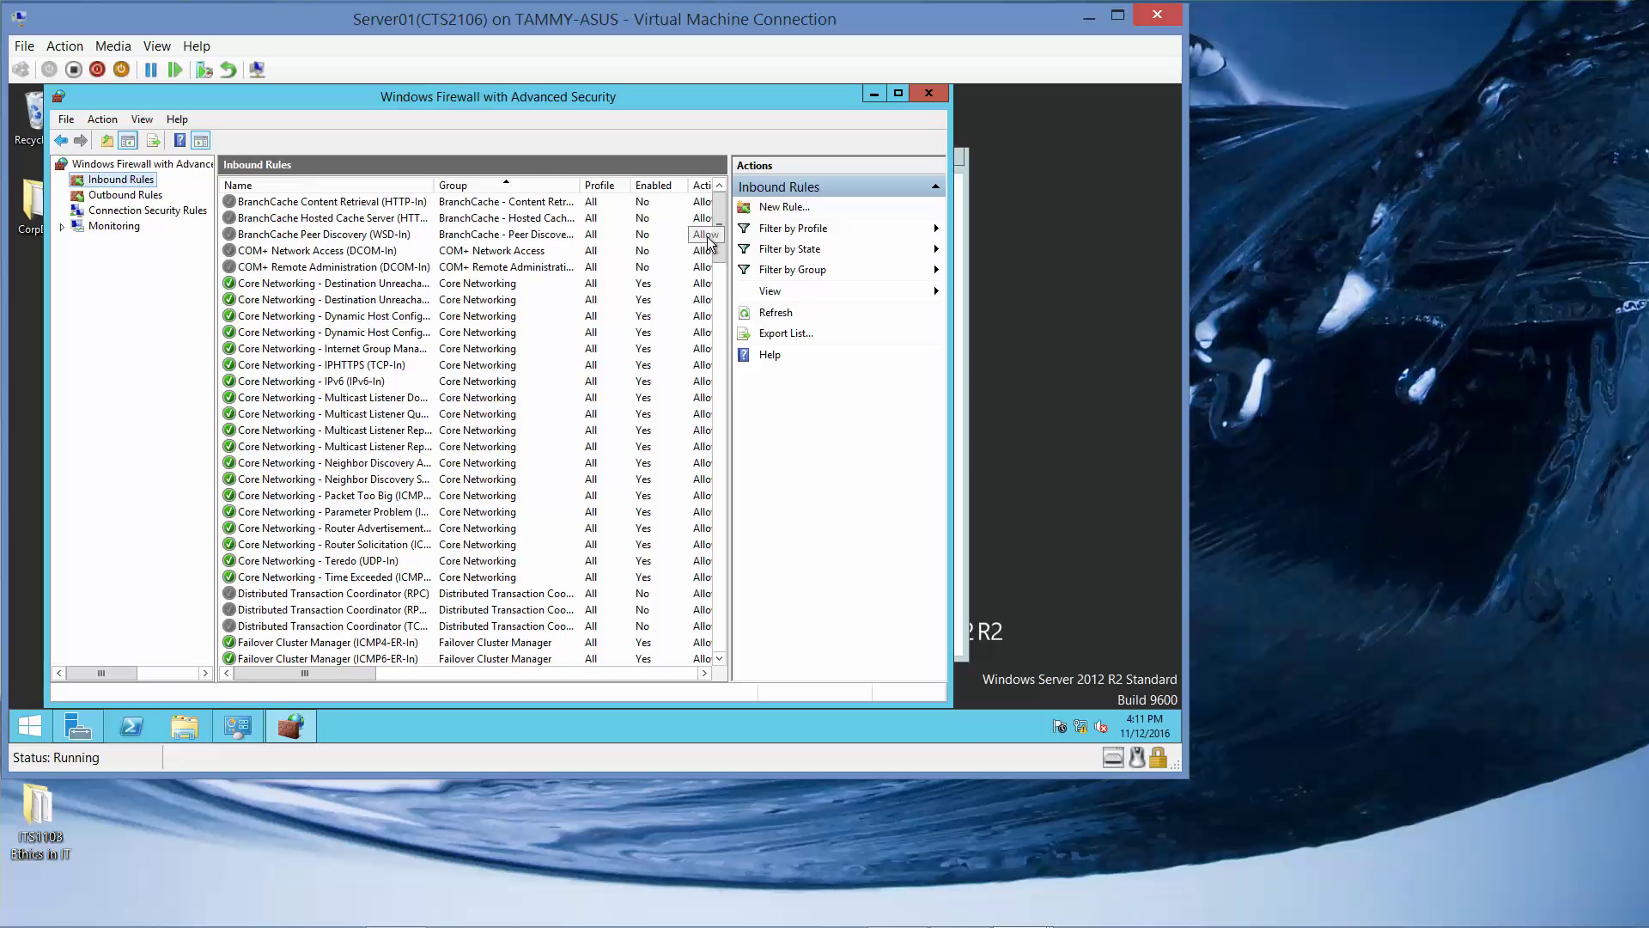
{"action": "left_click_drag", "start_coordinate": [719, 244], "coordinate": [728, 435]}
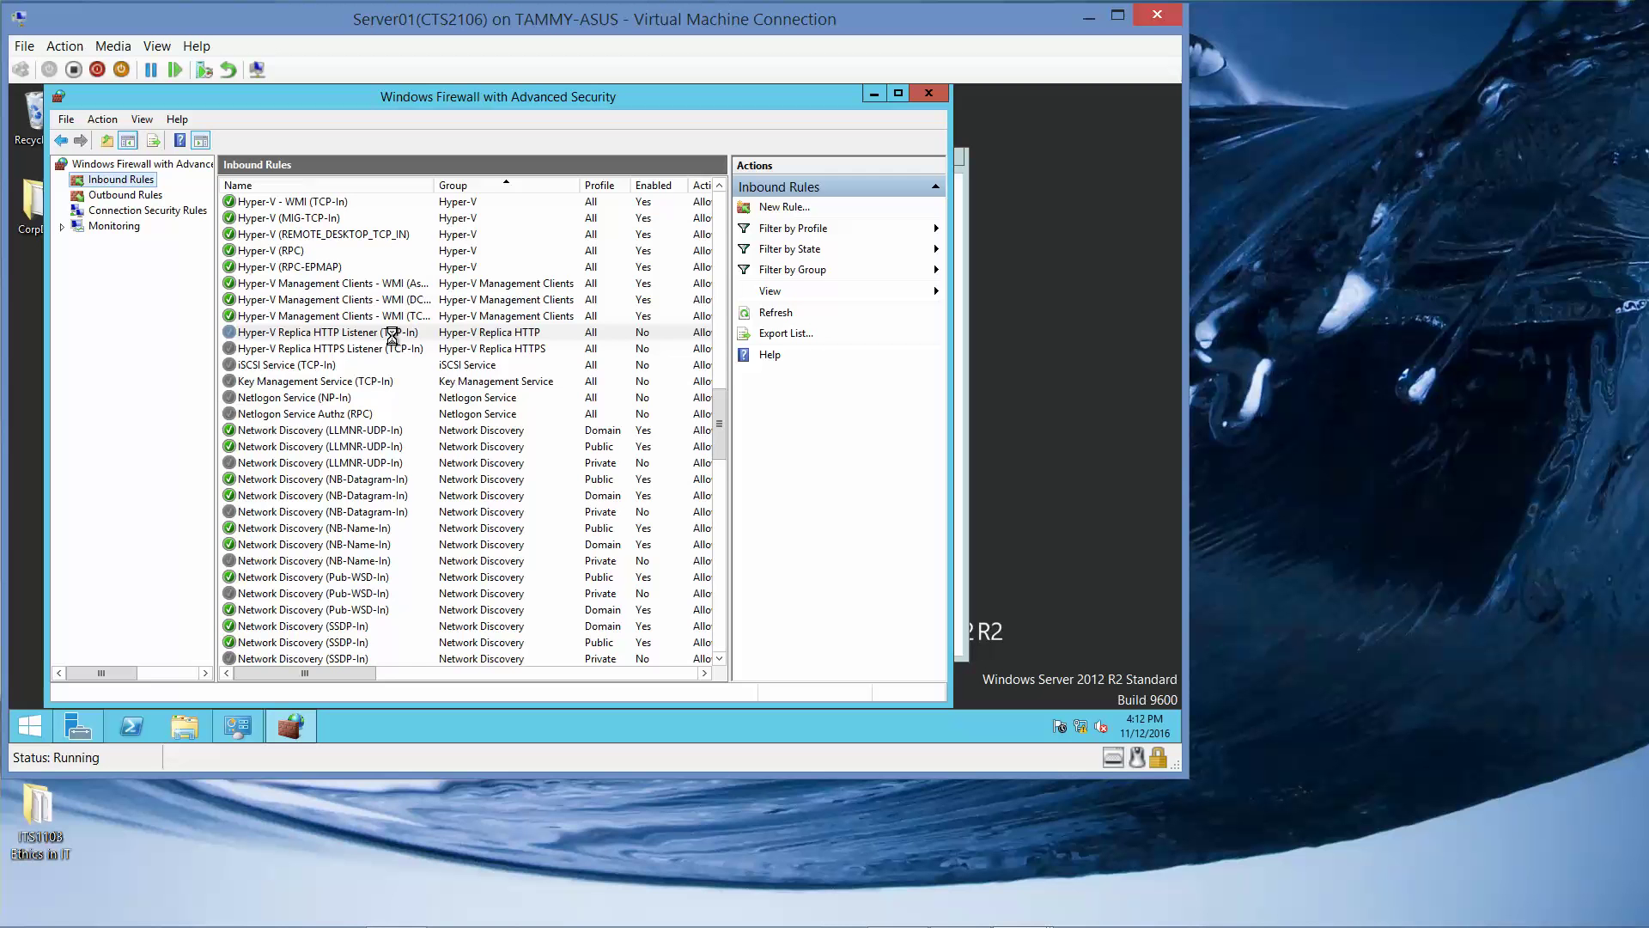
{"action": "left_click", "coordinate": [391, 335]}
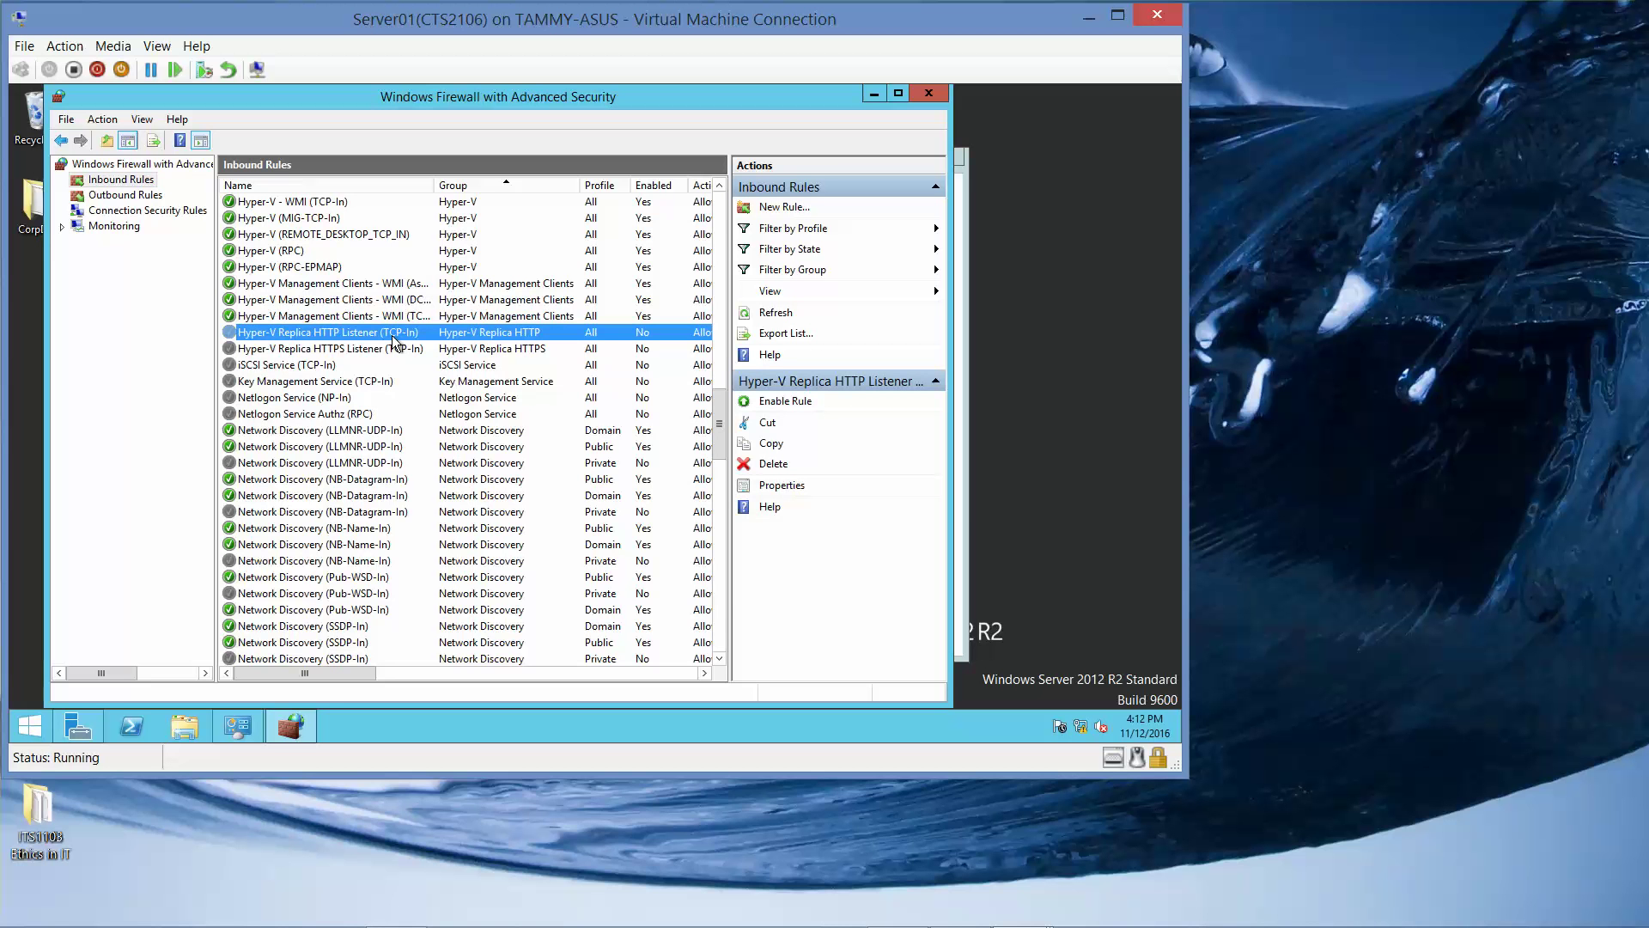
{"action": "right_click", "coordinate": [392, 335]}
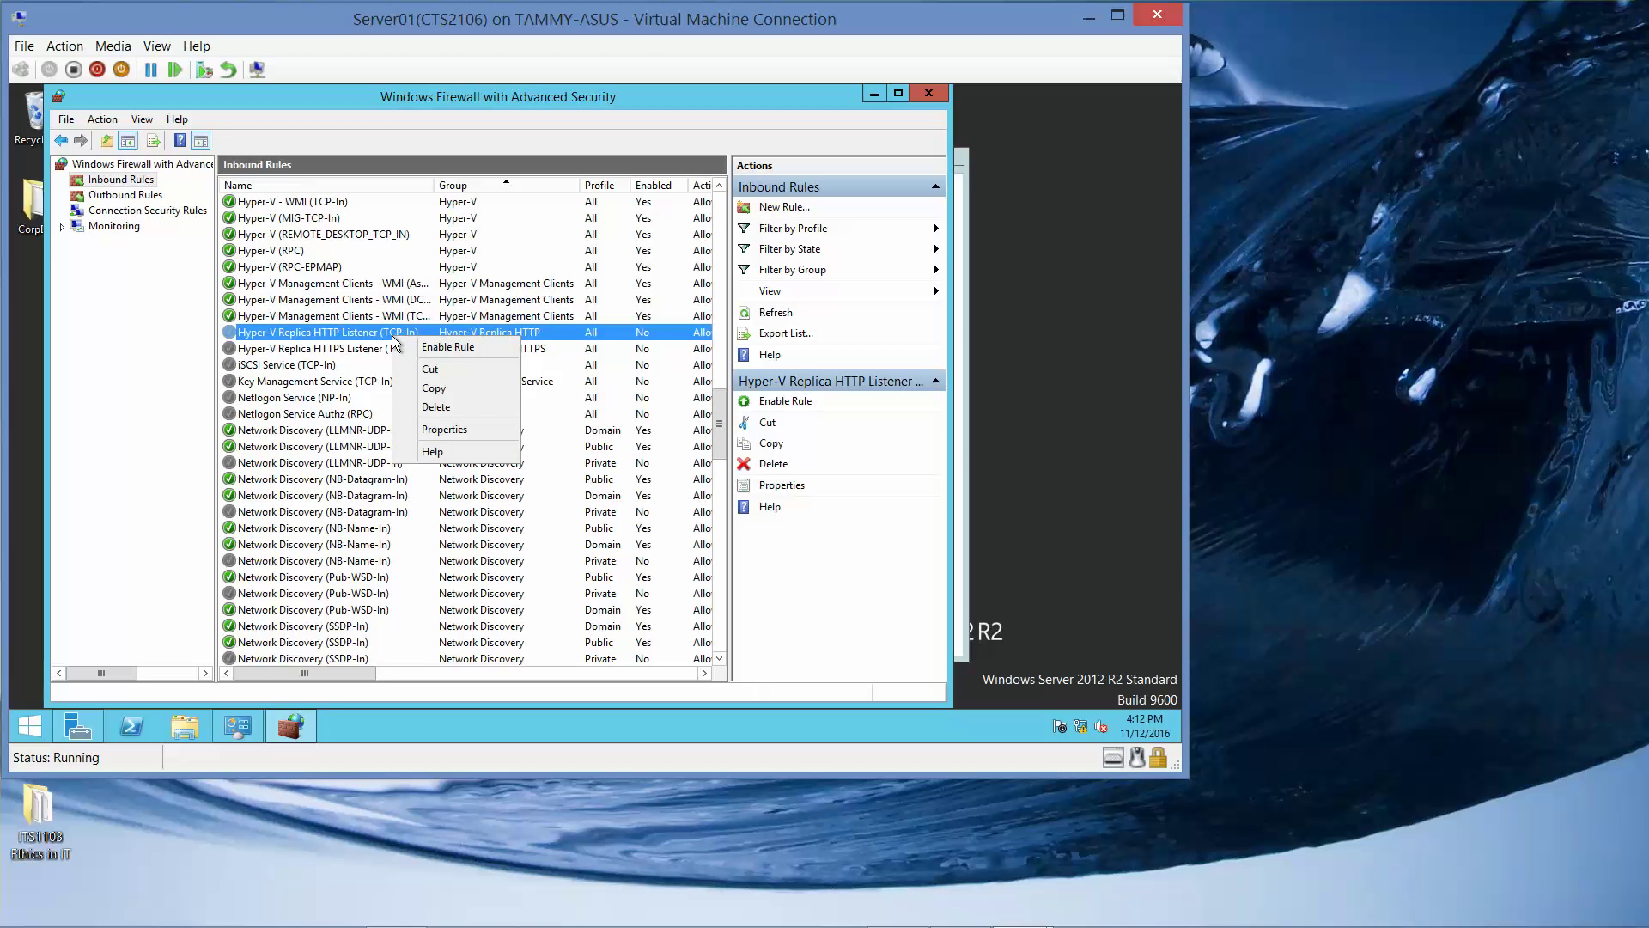
{"action": "left_click", "coordinate": [422, 347]}
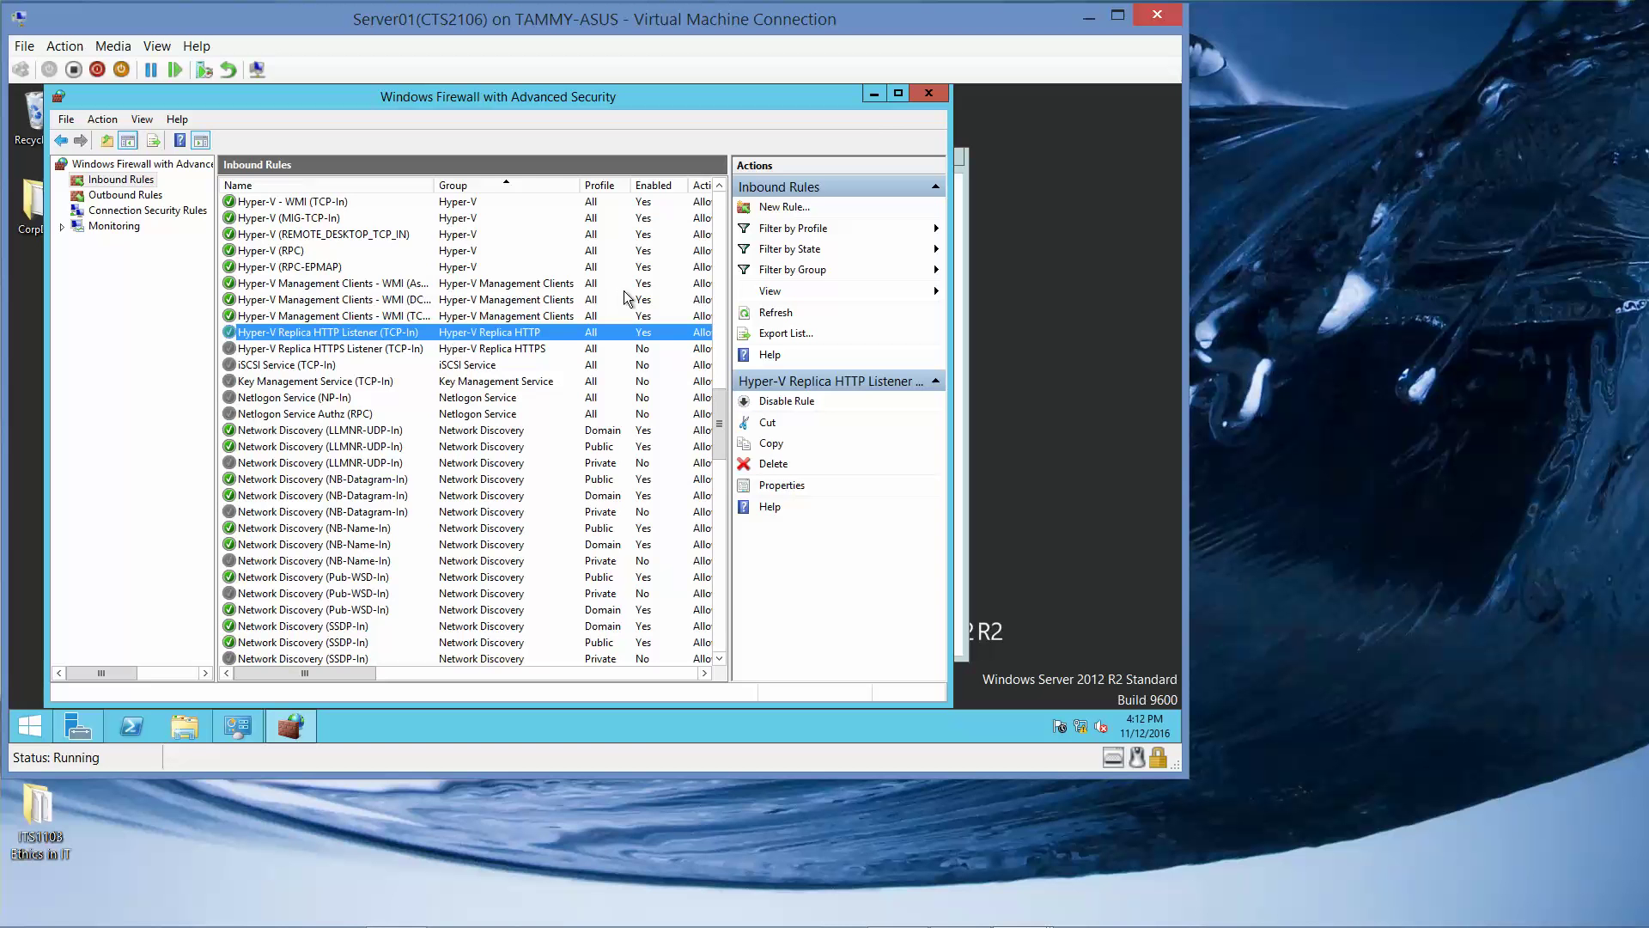
{"action": "left_click", "coordinate": [922, 90]}
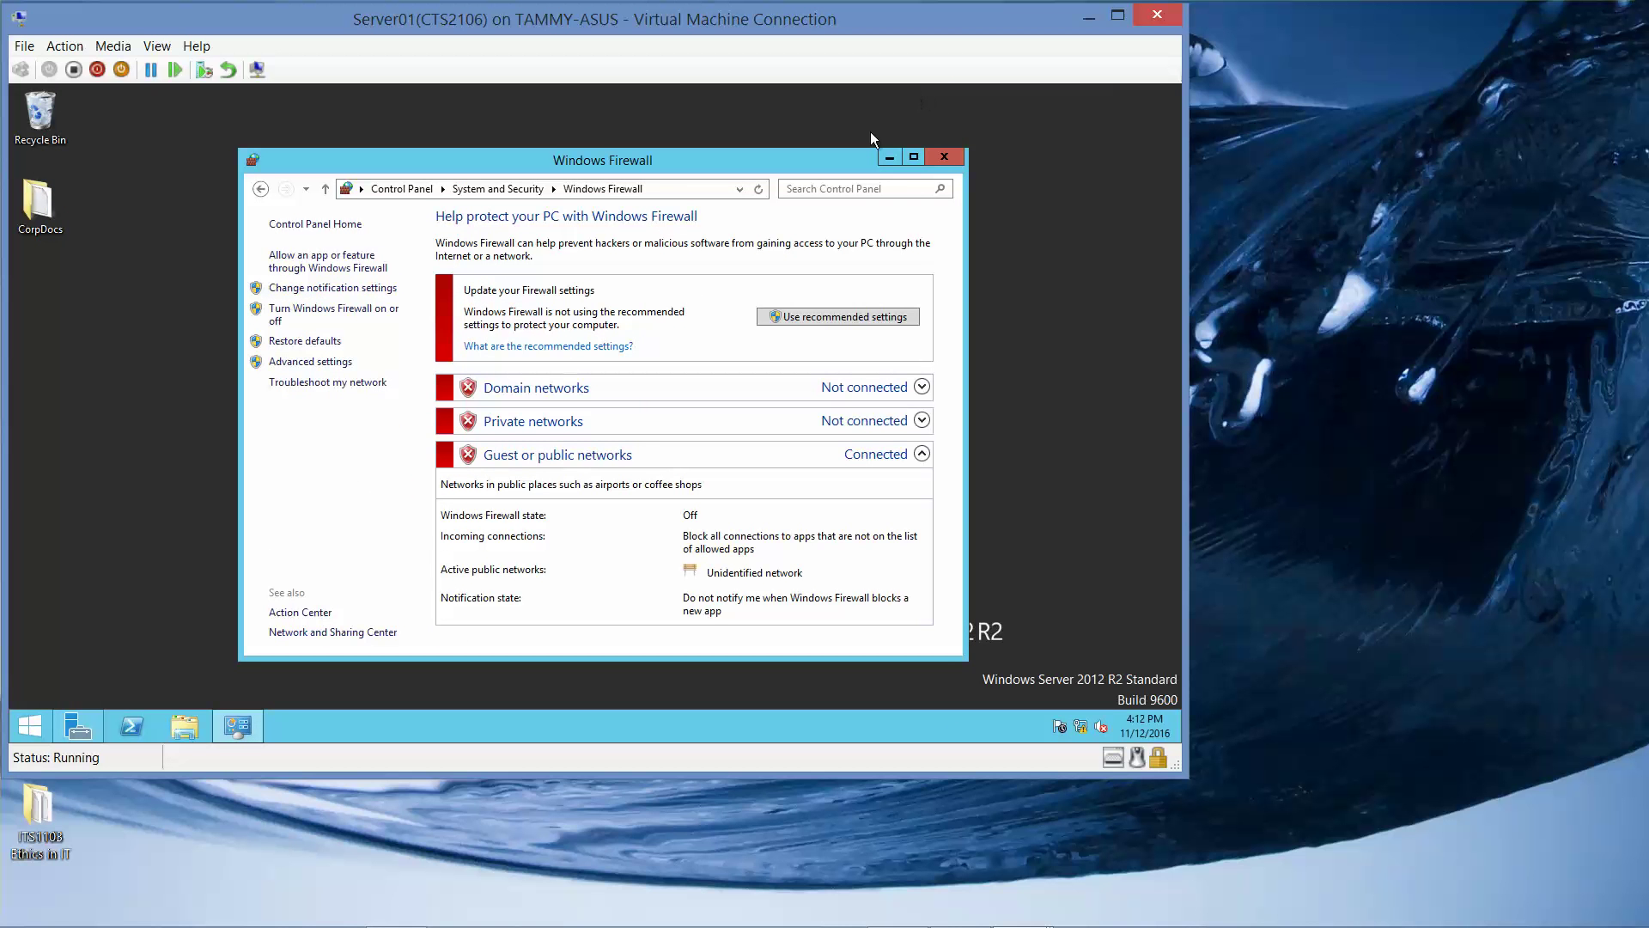
{"action": "left_click", "coordinate": [944, 158]}
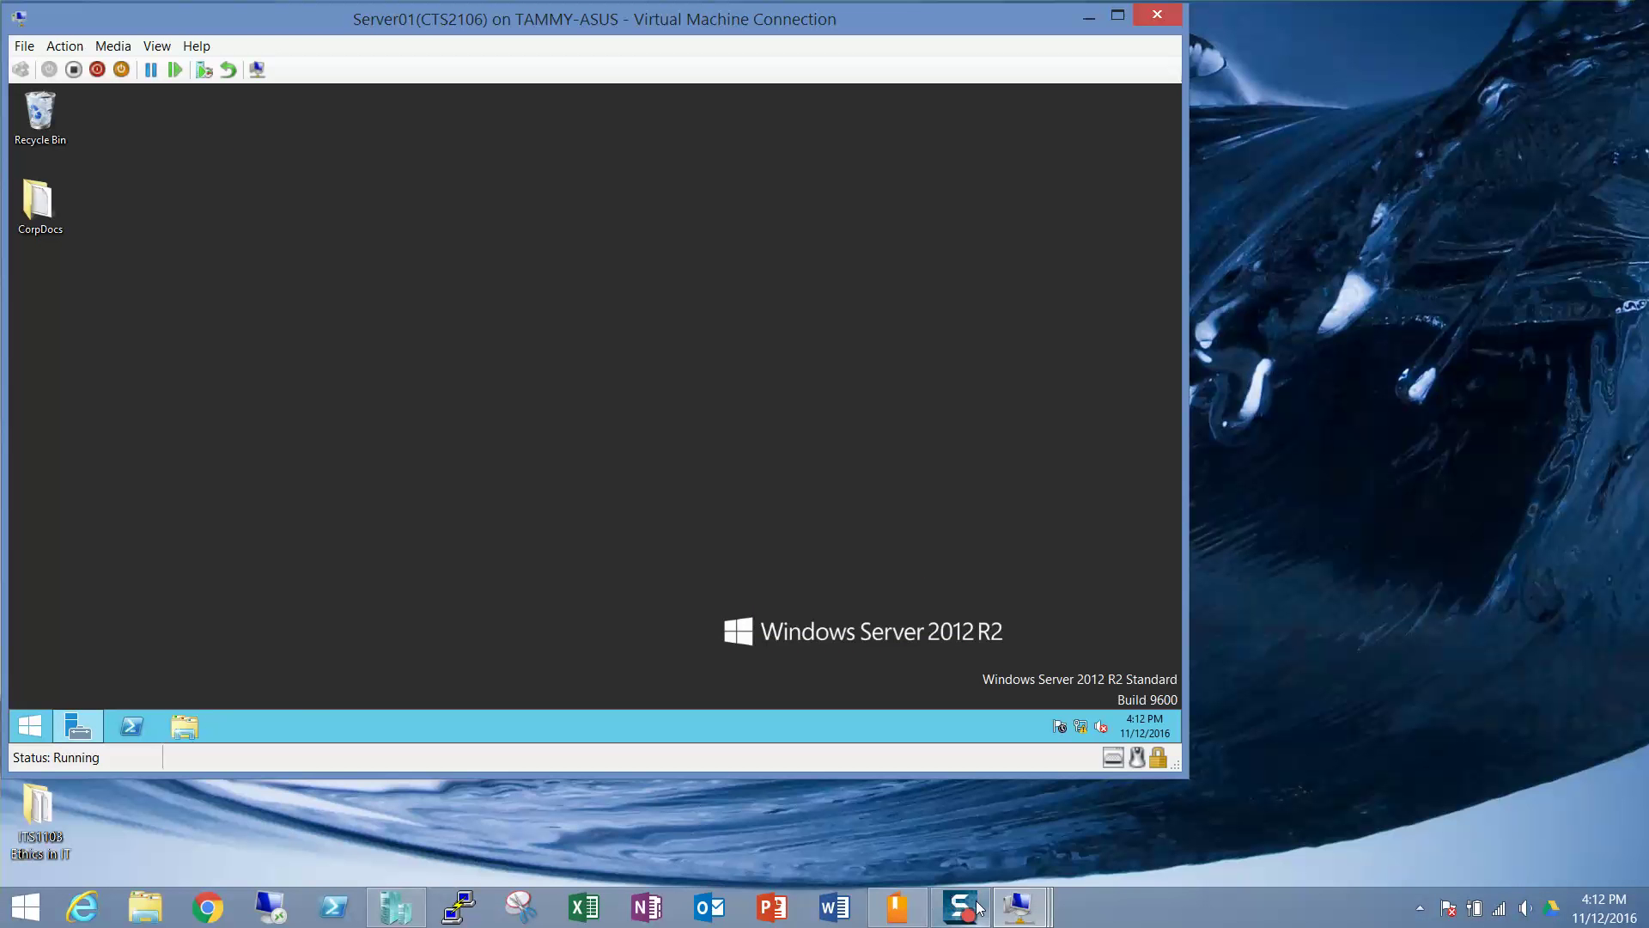
Switch to the Server02 VM and launch Hyper-V Manager from Server Manager's Tools menu.
{"action": "mouse_move", "coordinate": [1018, 906]}
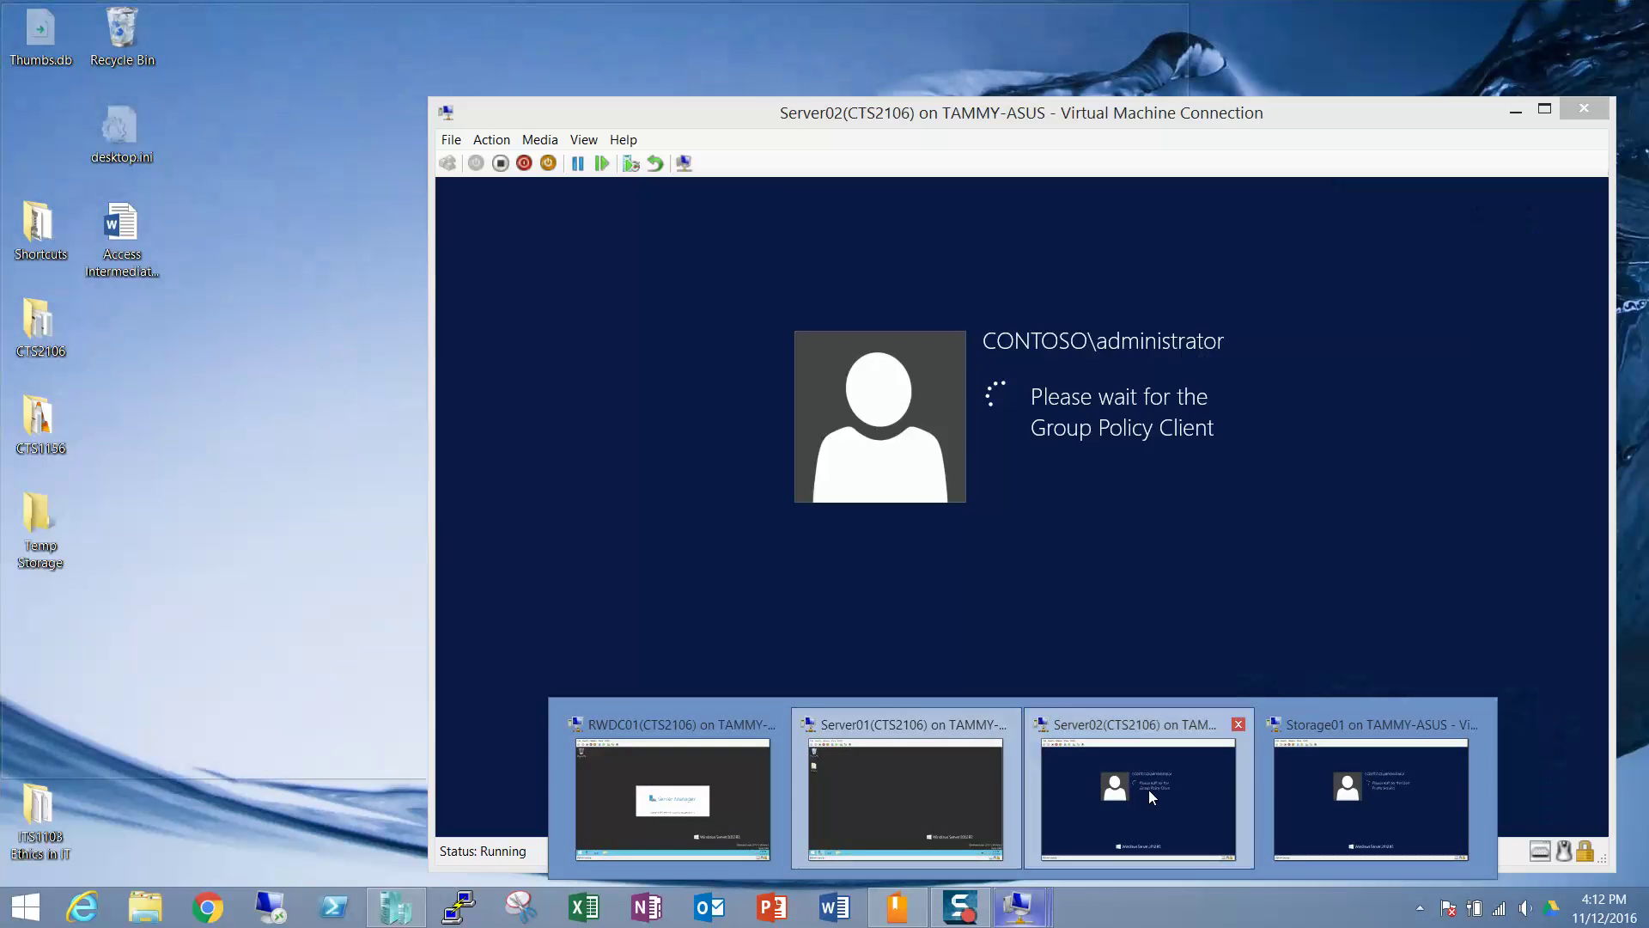
{"action": "left_click", "coordinate": [1147, 791]}
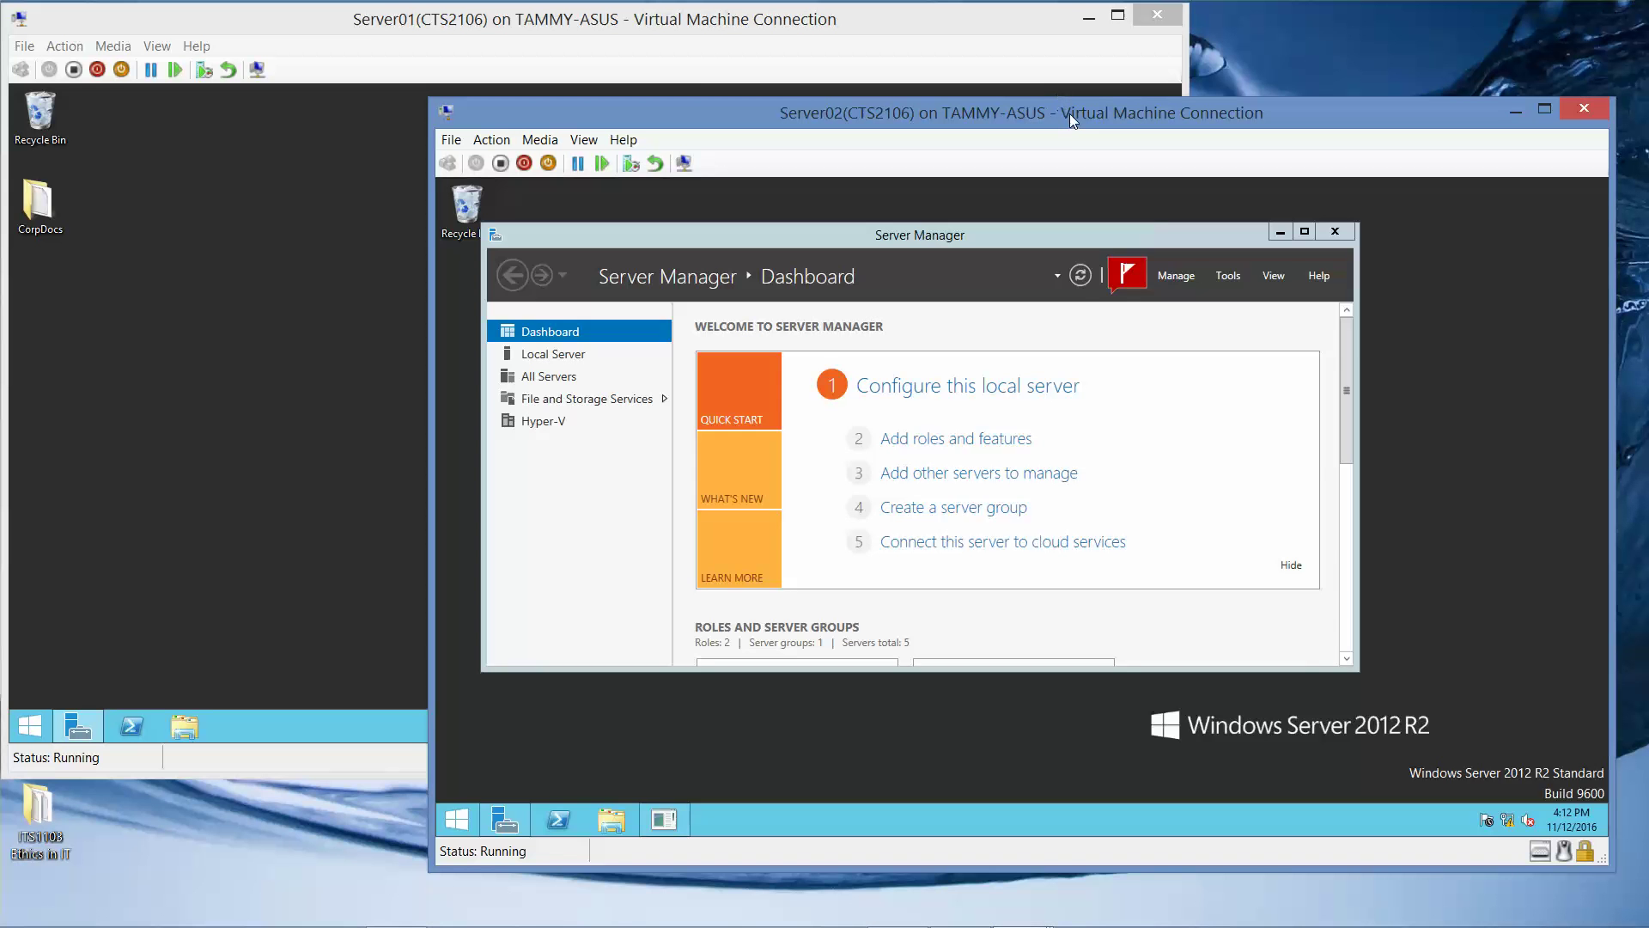
{"action": "left_click_drag", "start_coordinate": [1069, 114], "coordinate": [646, 61]}
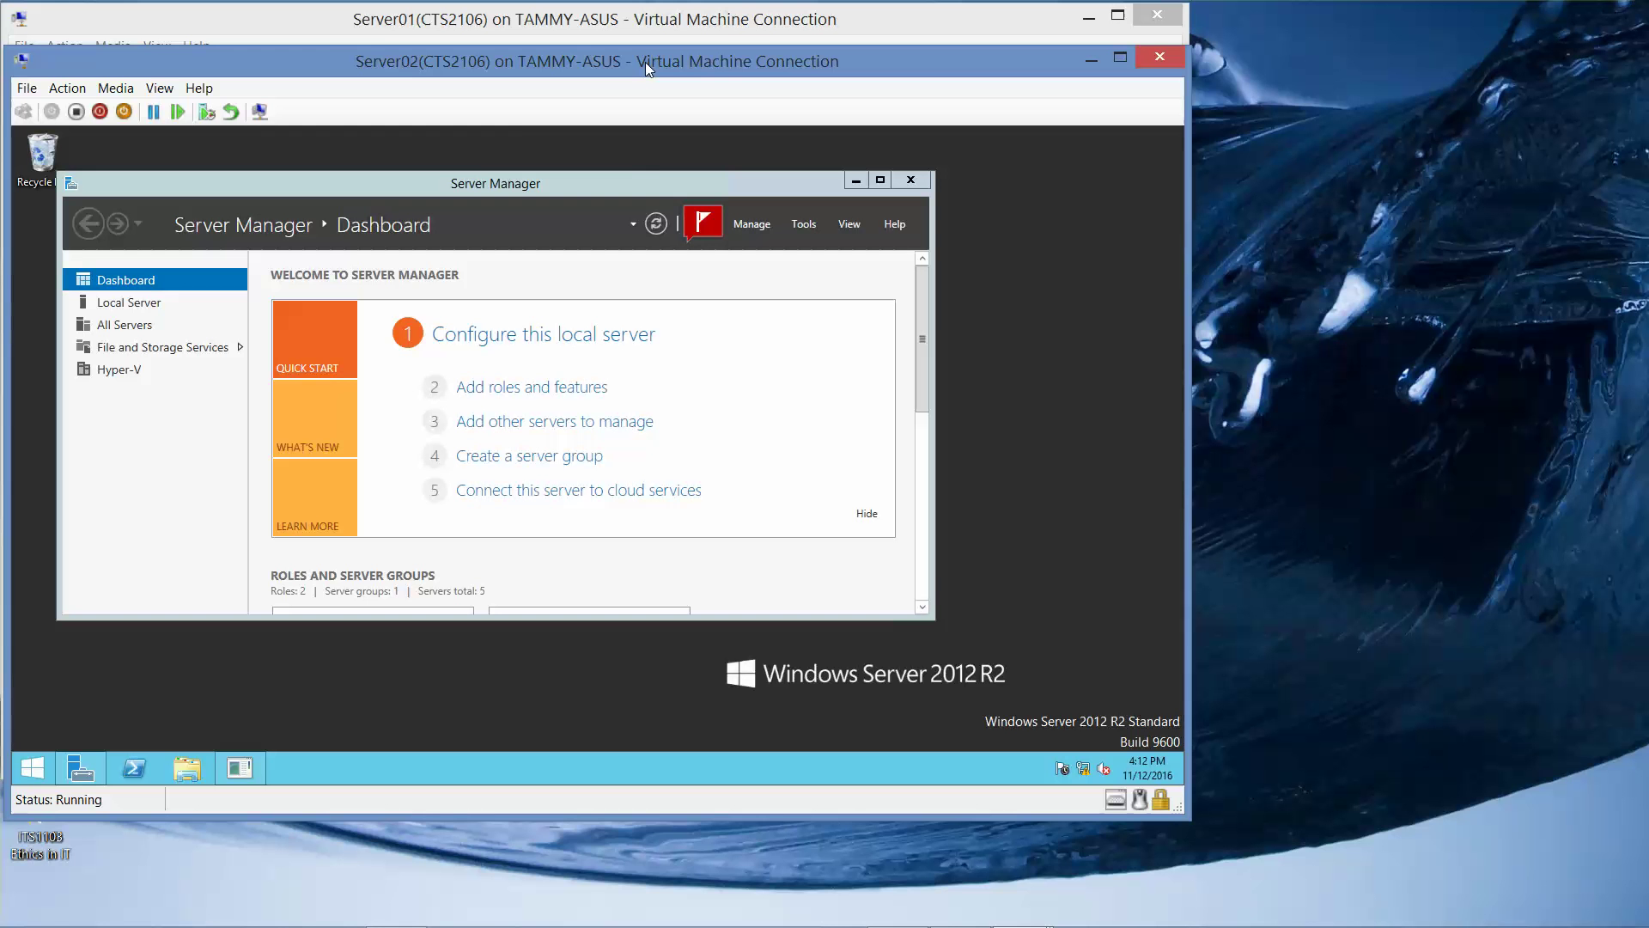
{"action": "left_click", "coordinate": [797, 225]}
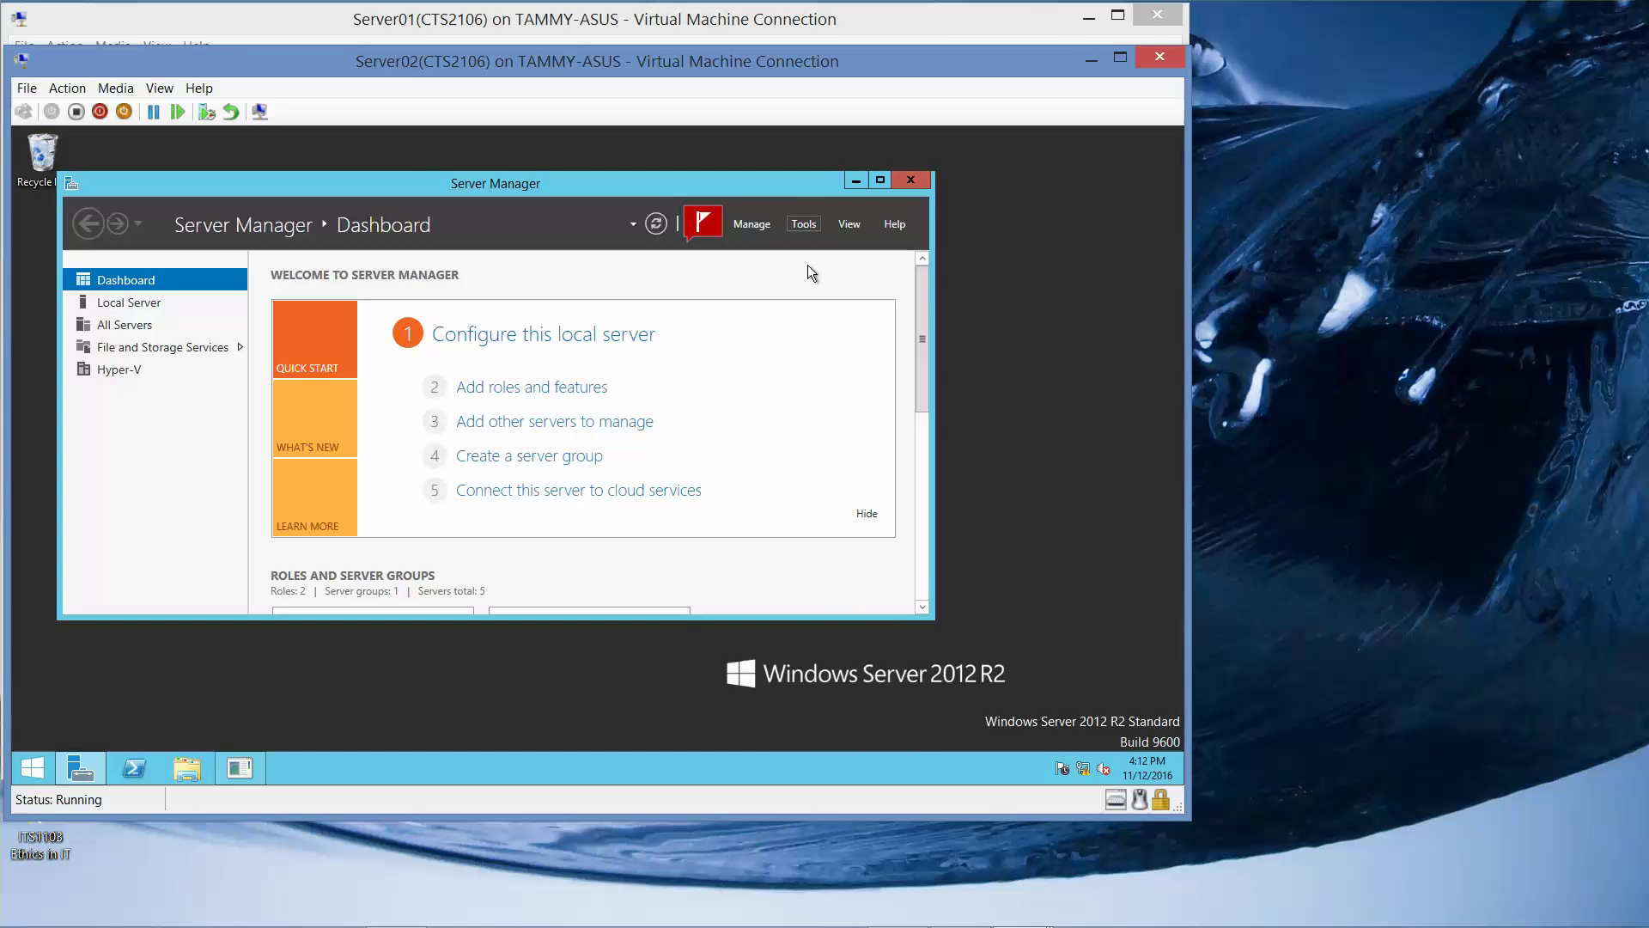
{"action": "left_click", "coordinate": [804, 228]}
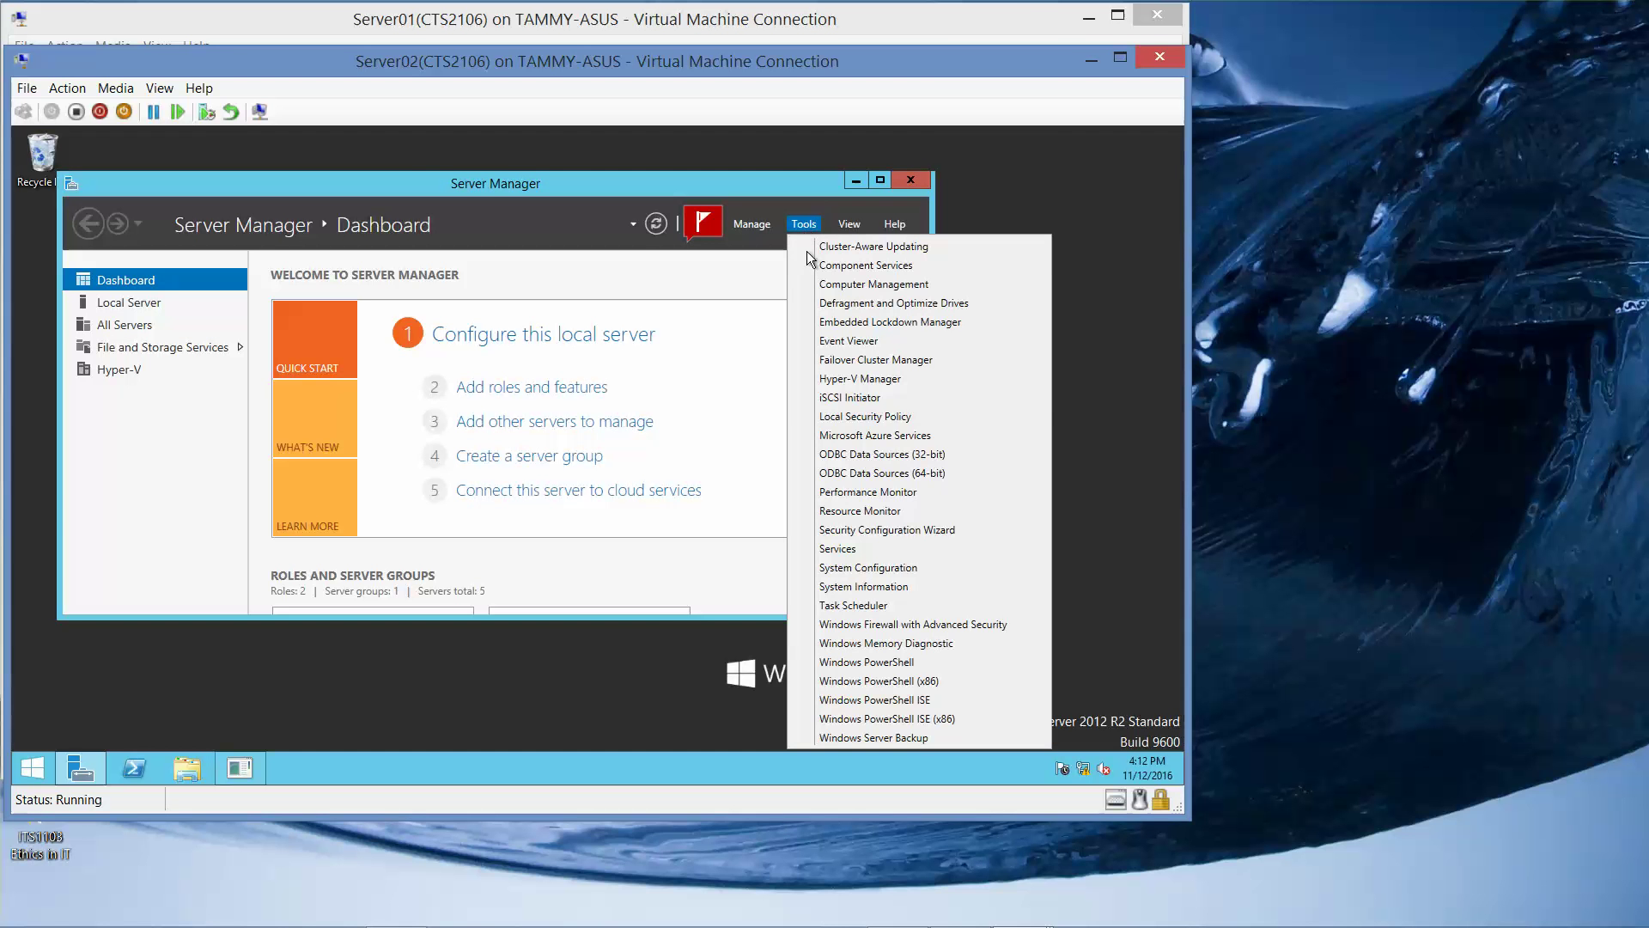
{"action": "left_click", "coordinate": [849, 379]}
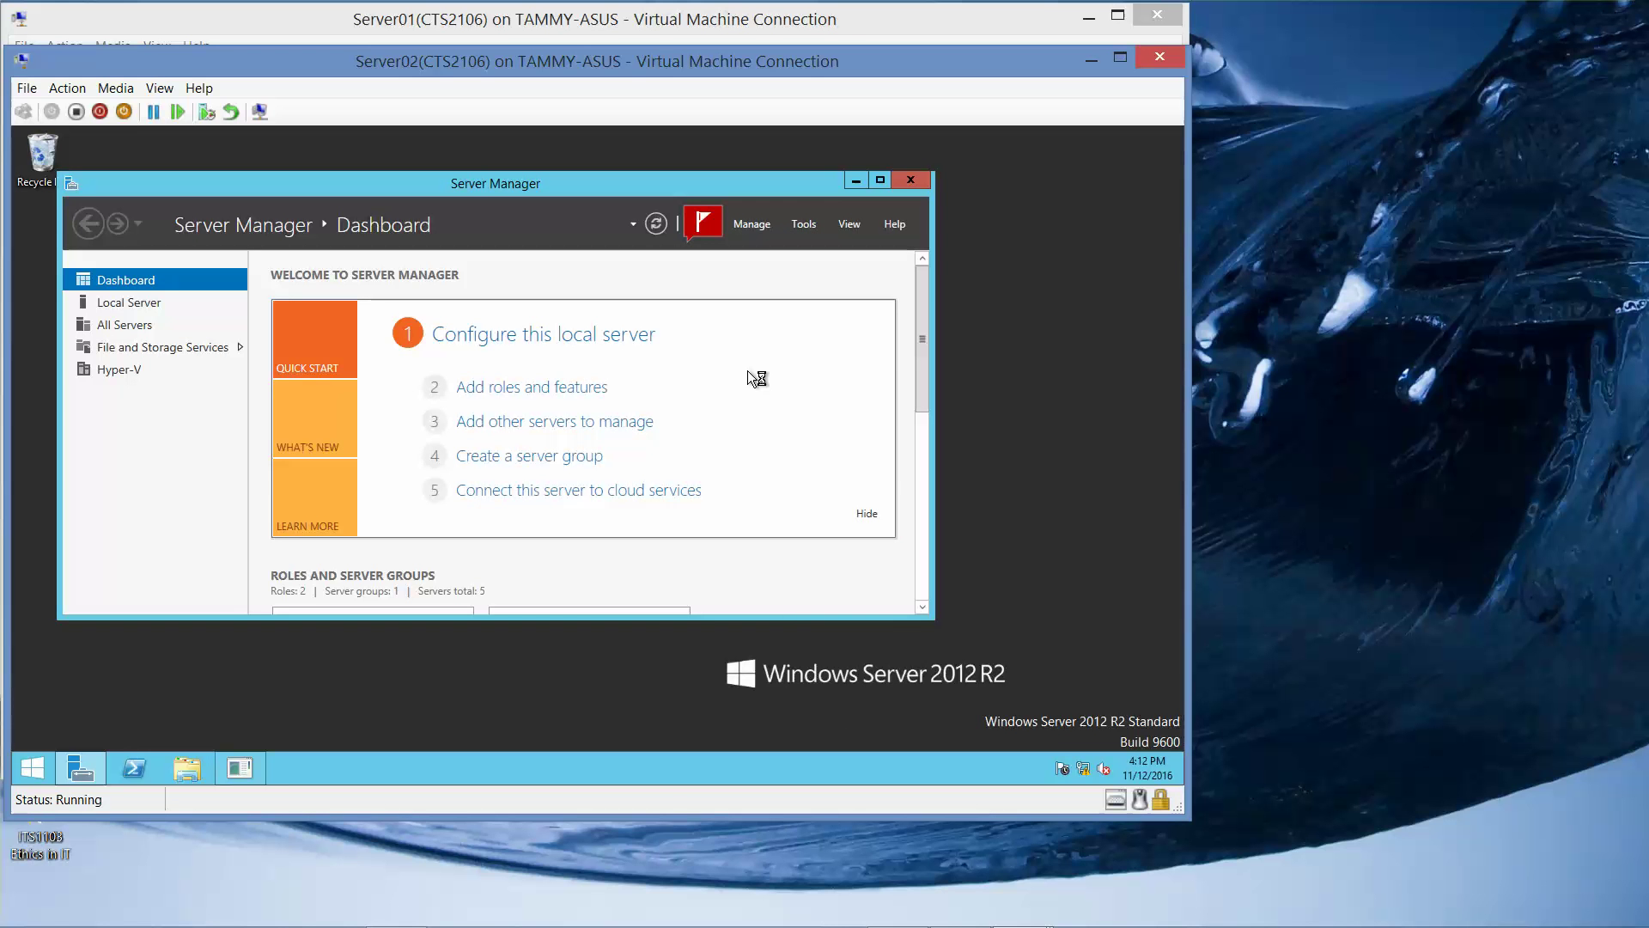
{"action": "left_click", "coordinate": [853, 182]}
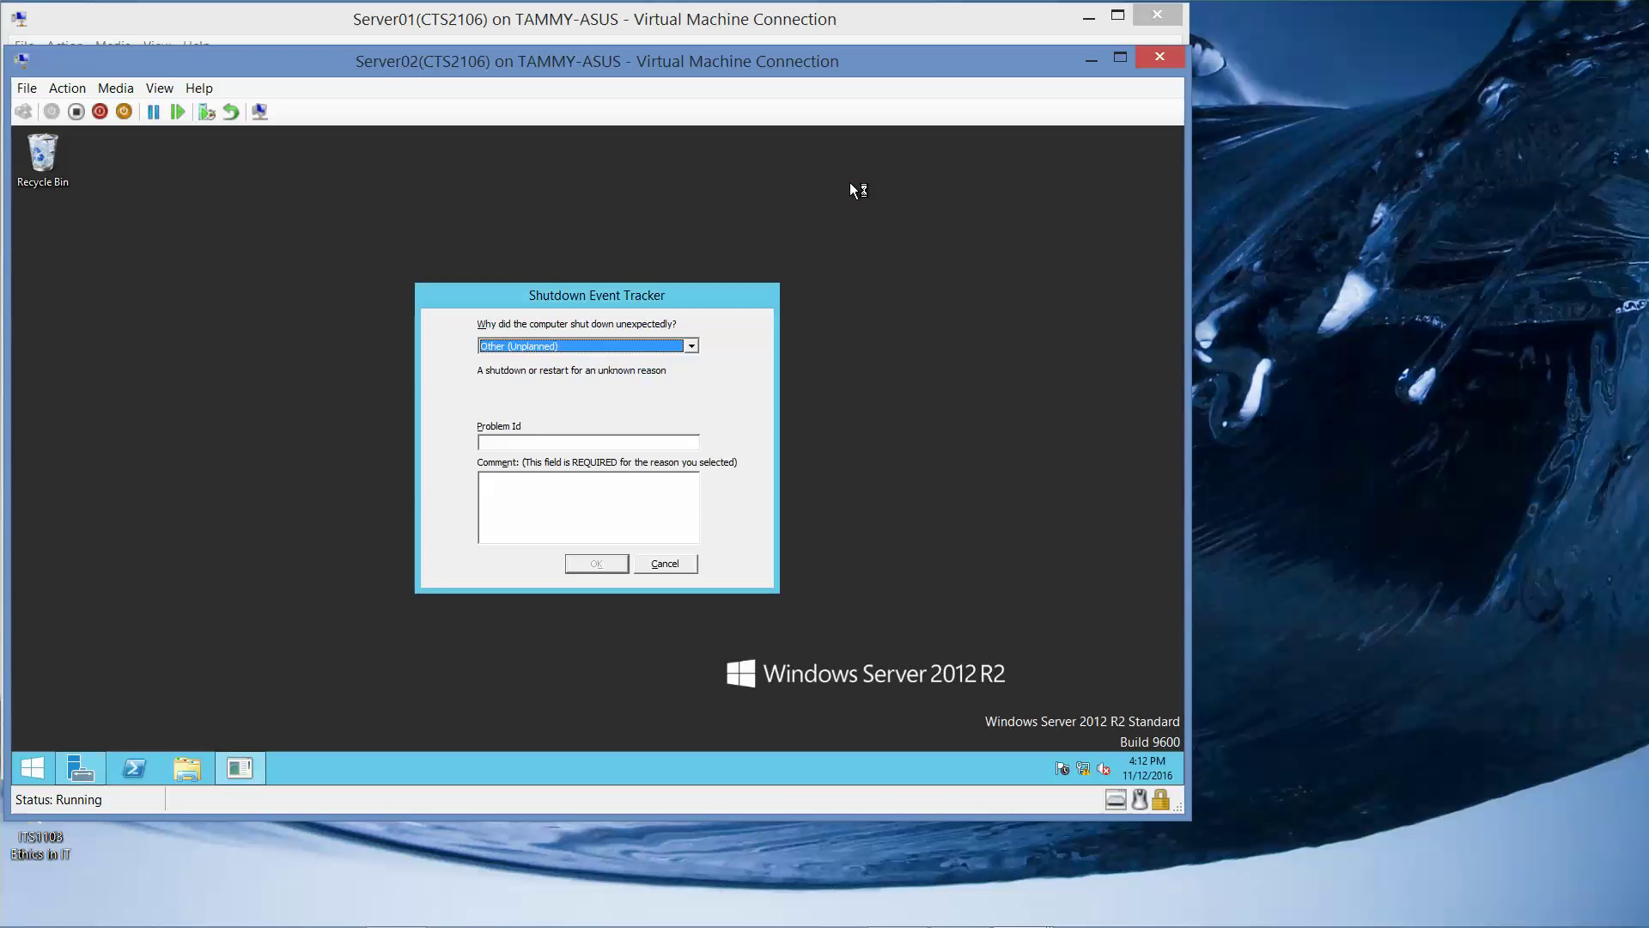
Cancel the Shutdown Event Tracker prompt on Server02.
{"action": "left_click", "coordinate": [618, 512]}
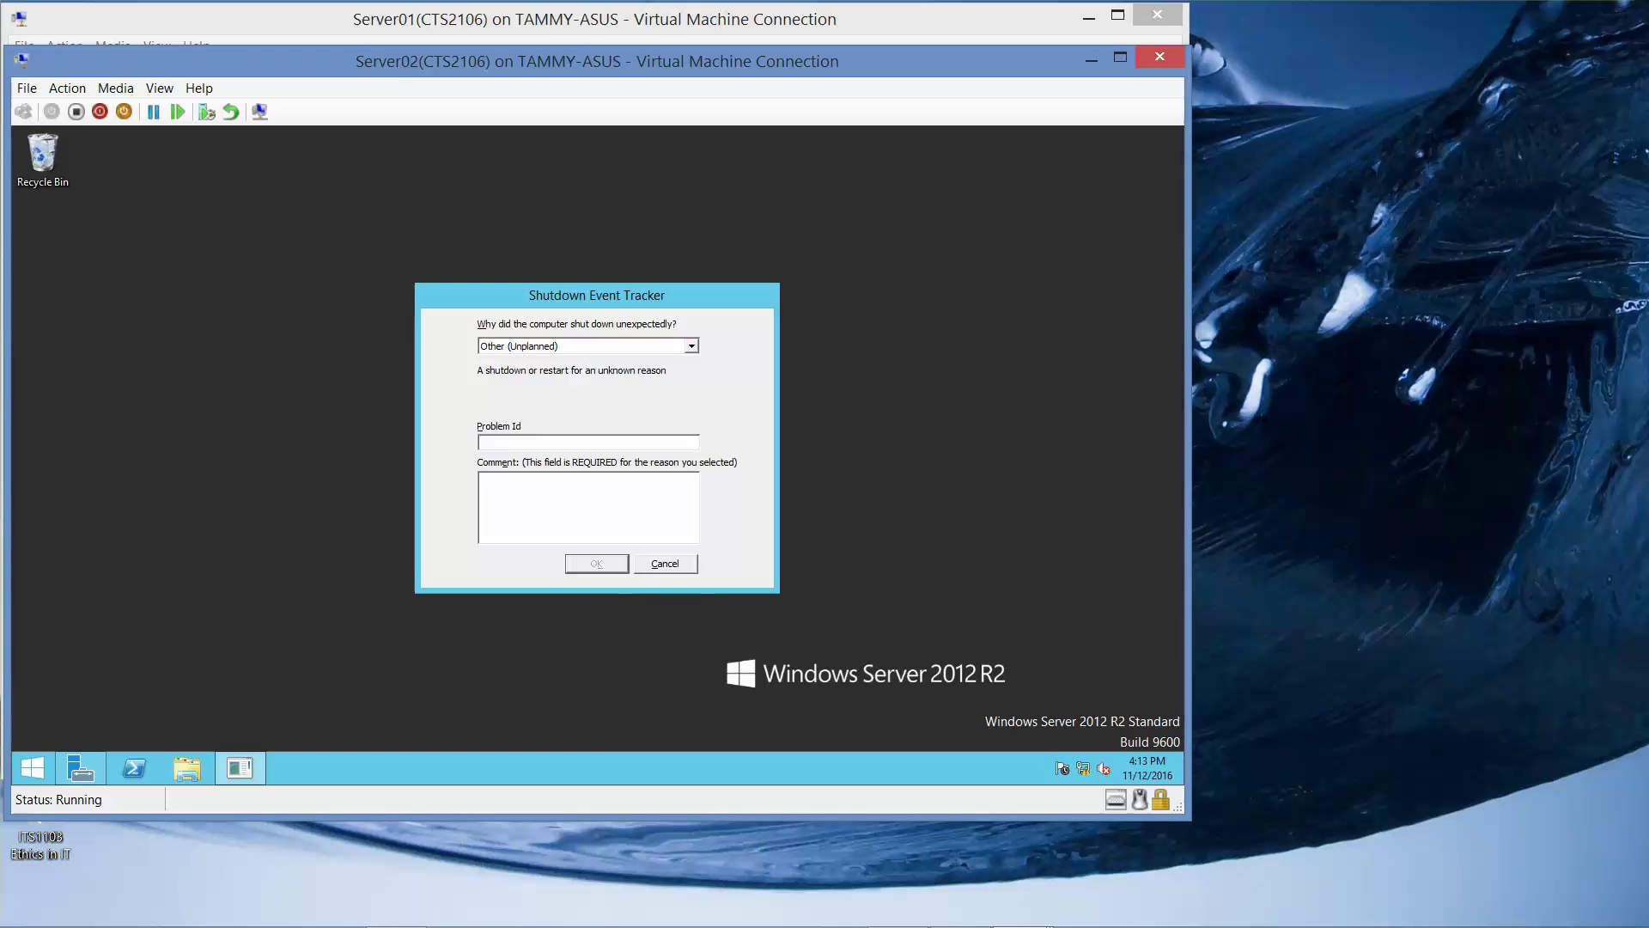
{"action": "left_click", "coordinate": [603, 569]}
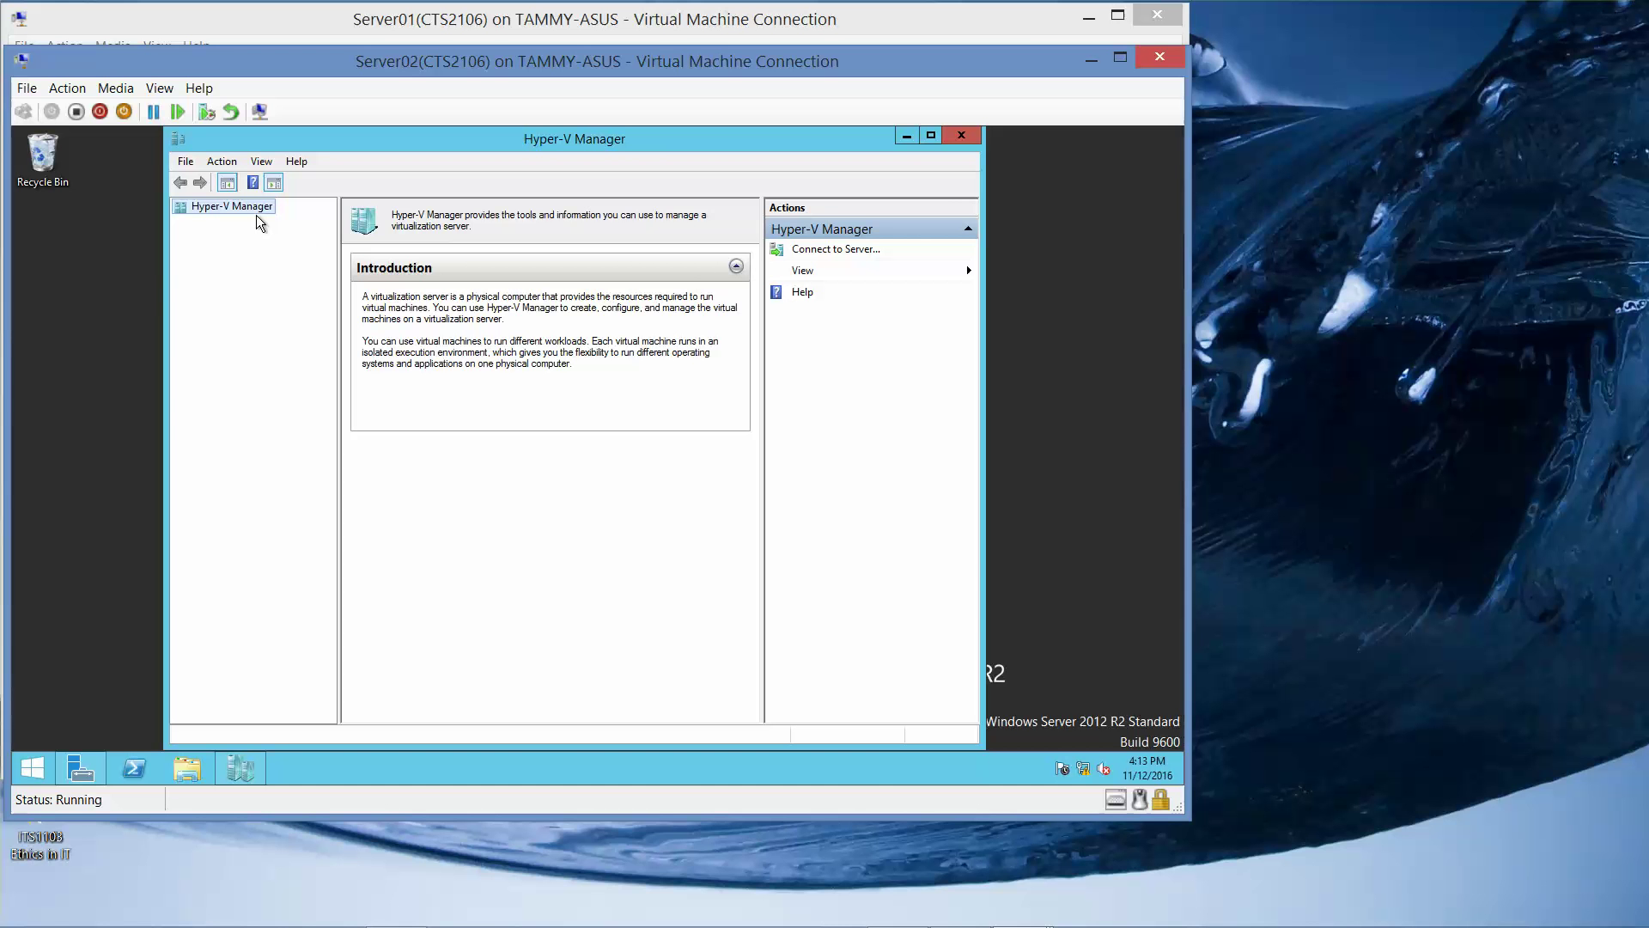
Bring up SERVER02's Hyper-V Settings on the Replication Configuration page.
{"action": "left_click", "coordinate": [251, 223]}
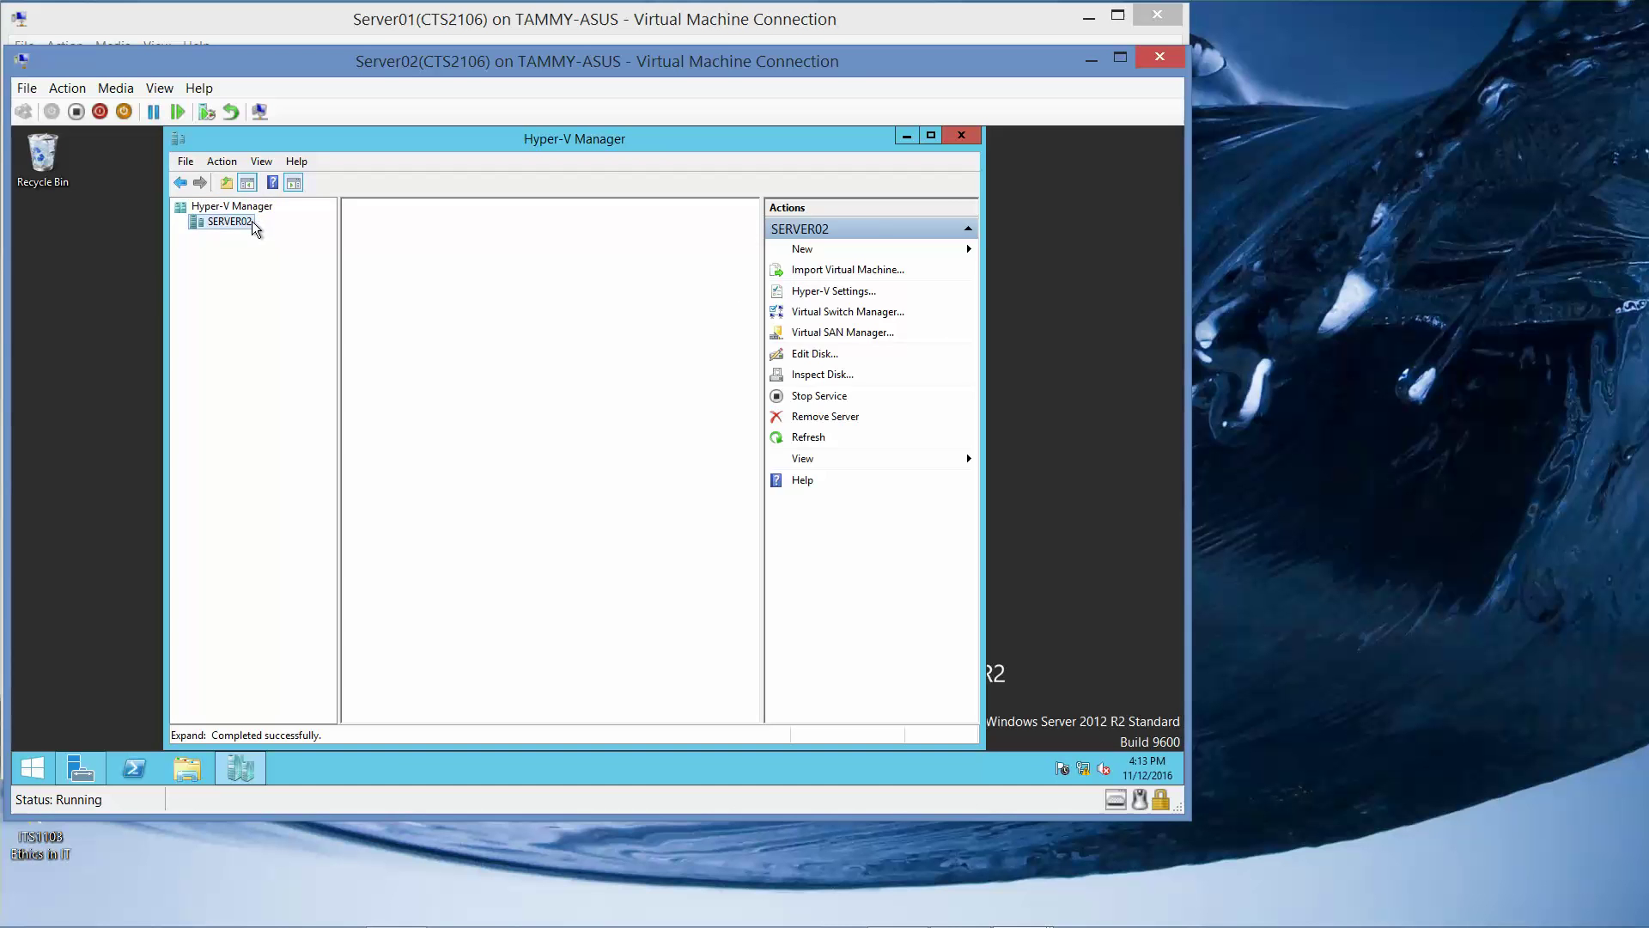
{"action": "right_click", "coordinate": [250, 225]}
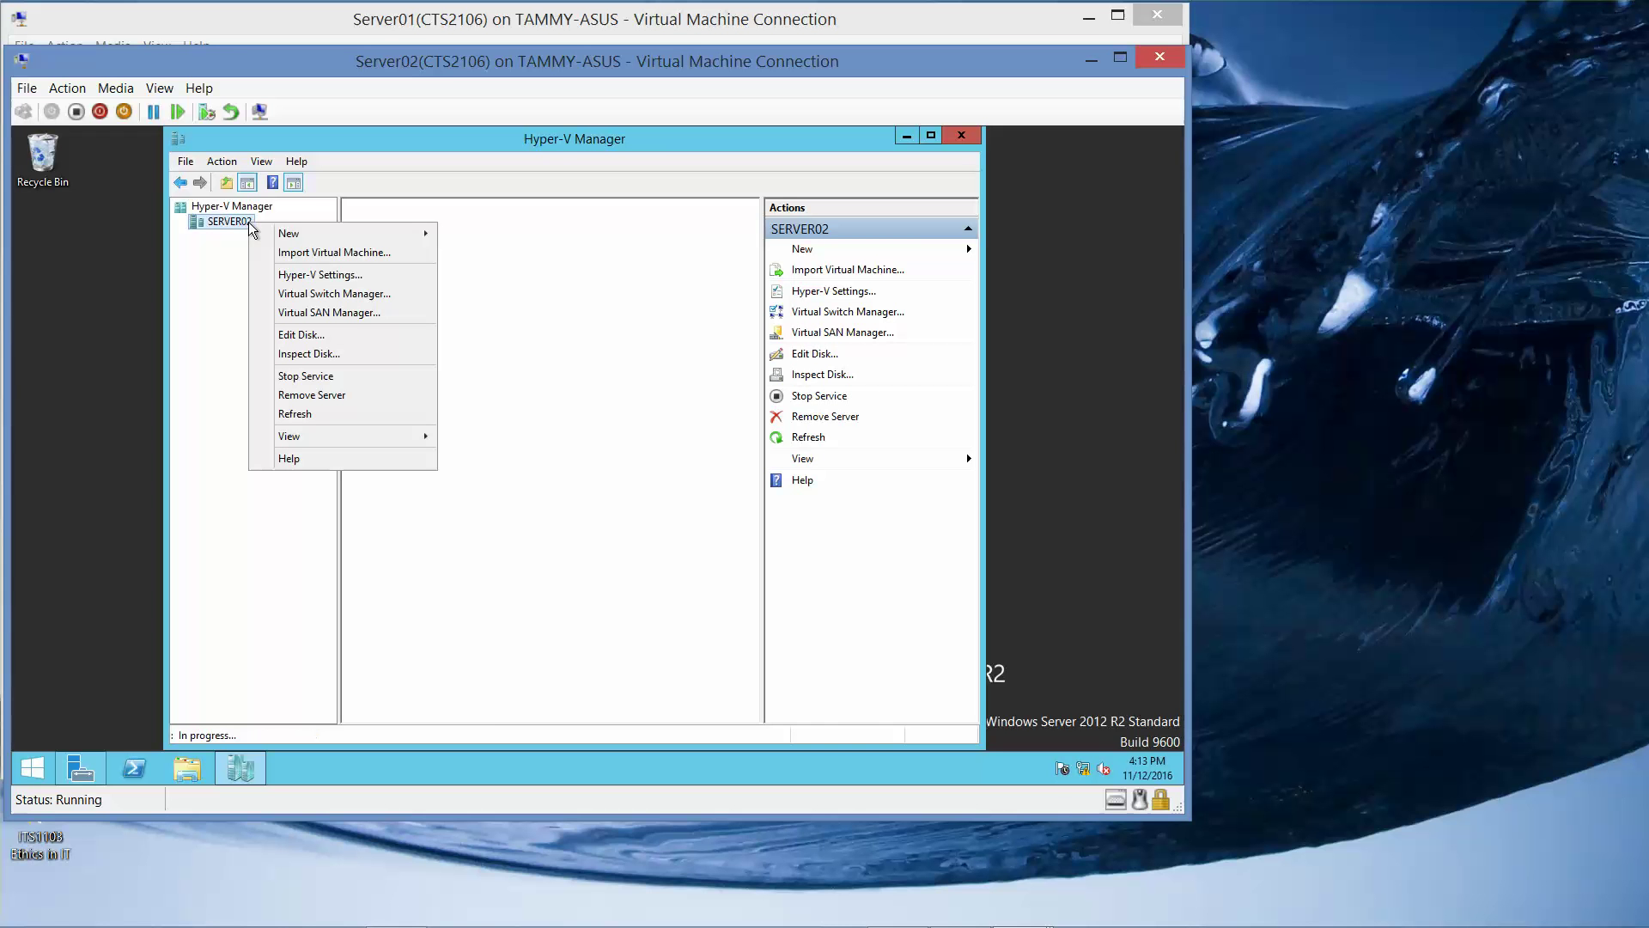
{"action": "left_click", "coordinate": [315, 279]}
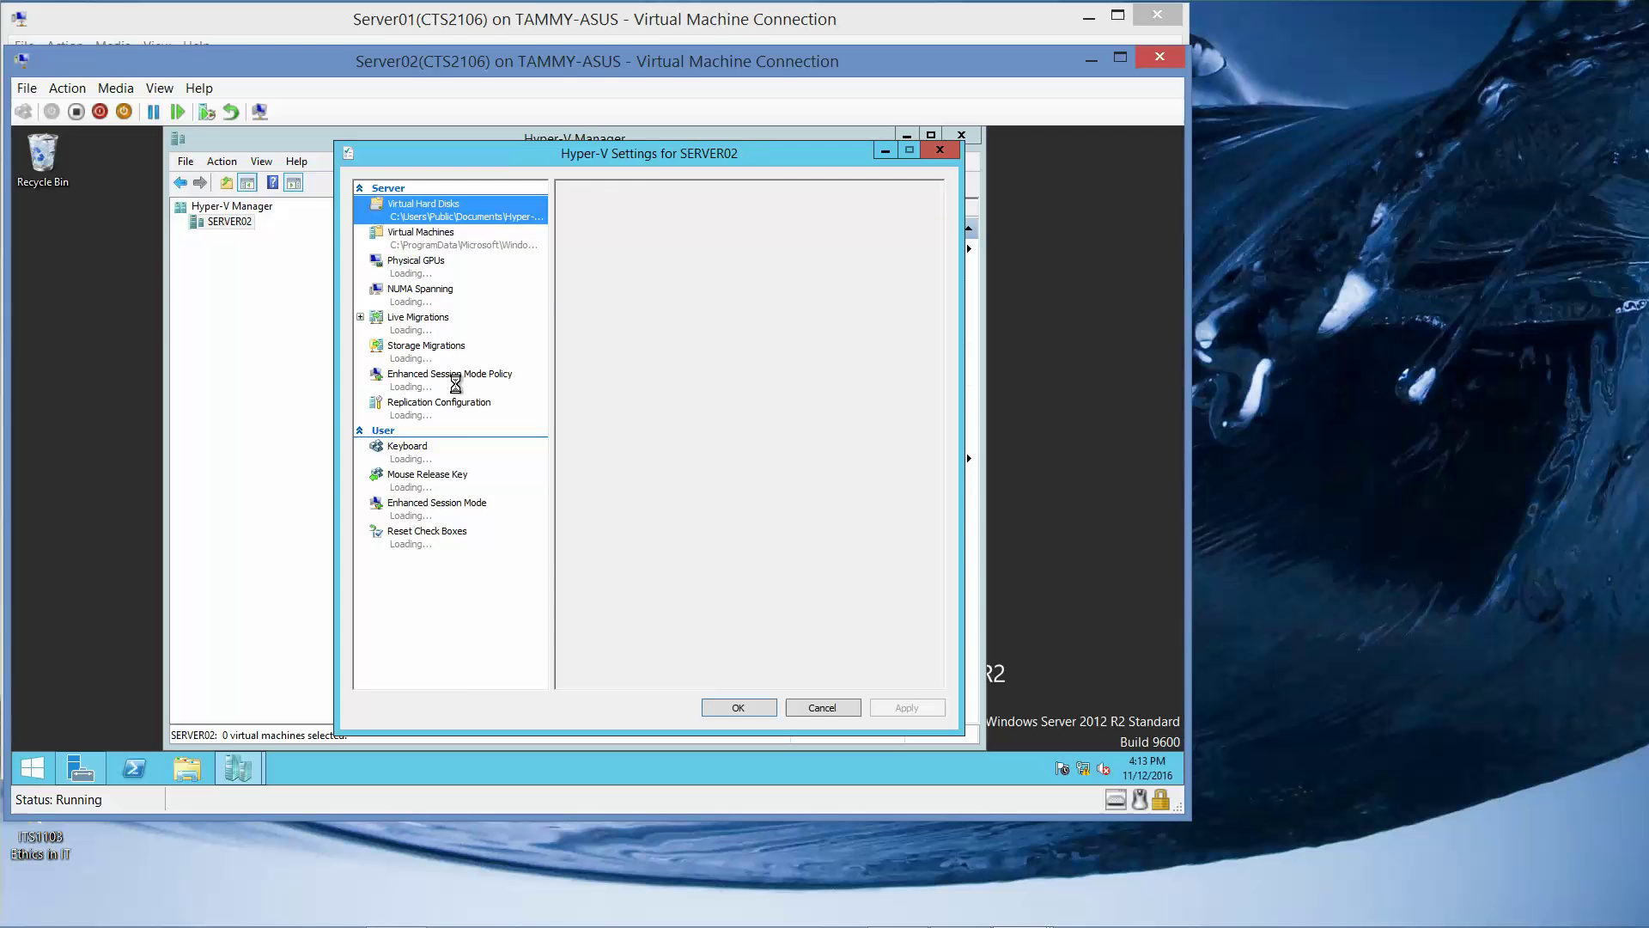
{"action": "left_click", "coordinate": [424, 416]}
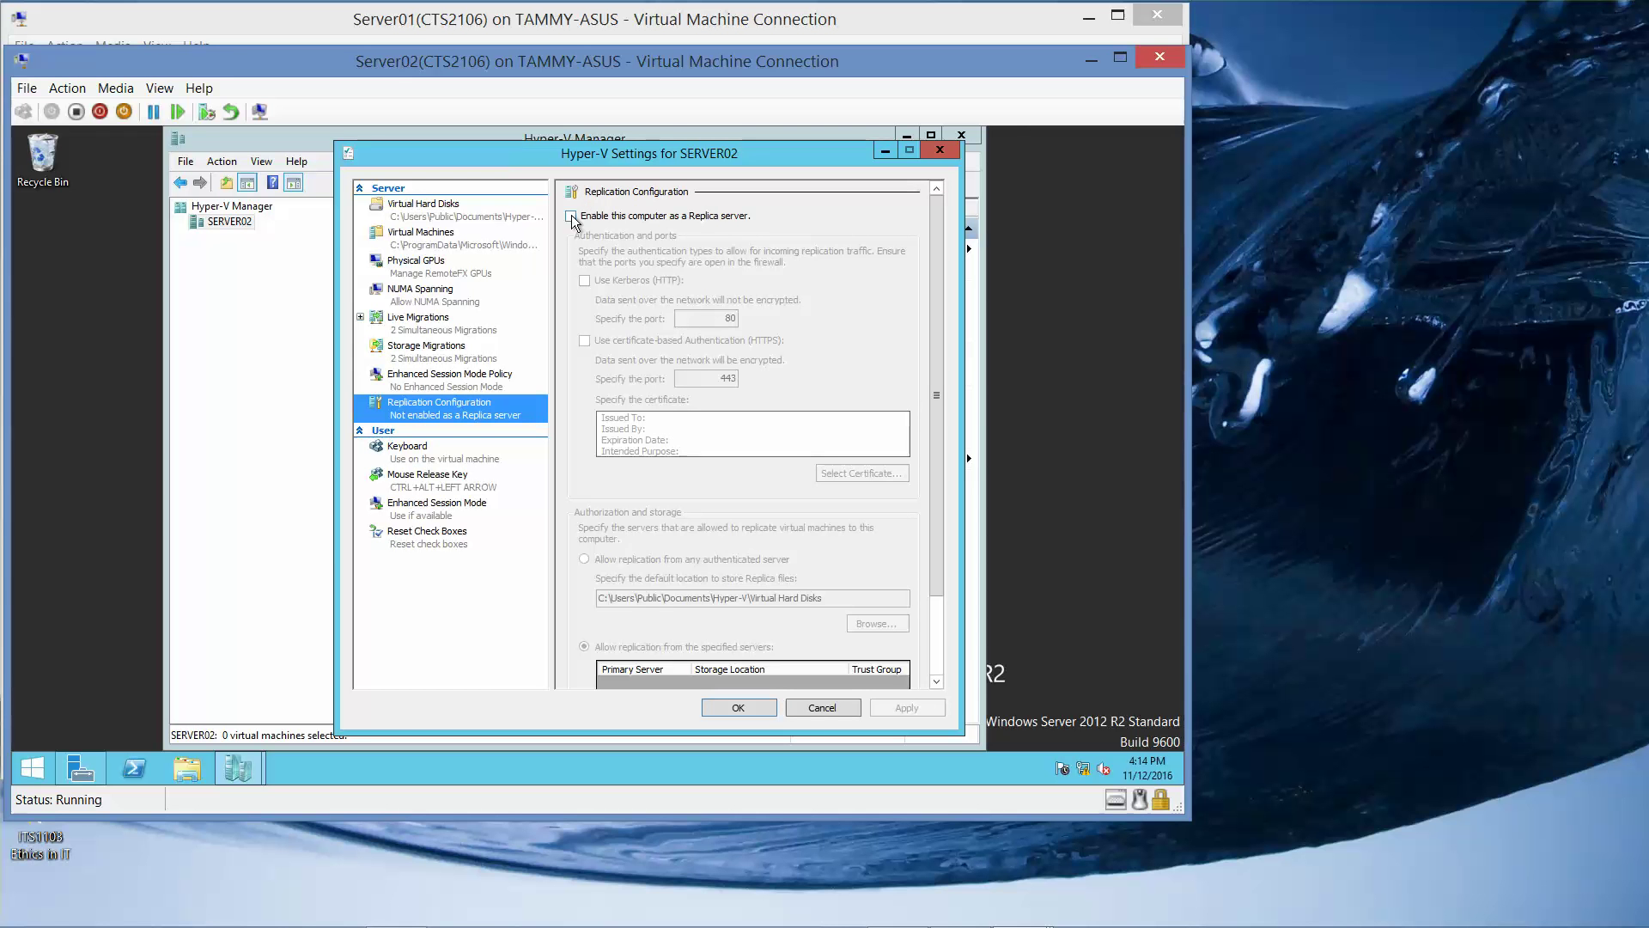
Make SERVER02 a Kerberos (HTTP) Replica server on port 80, accepting any authenticated server.
{"action": "left_click", "coordinate": [572, 216]}
{"action": "left_click", "coordinate": [585, 281]}
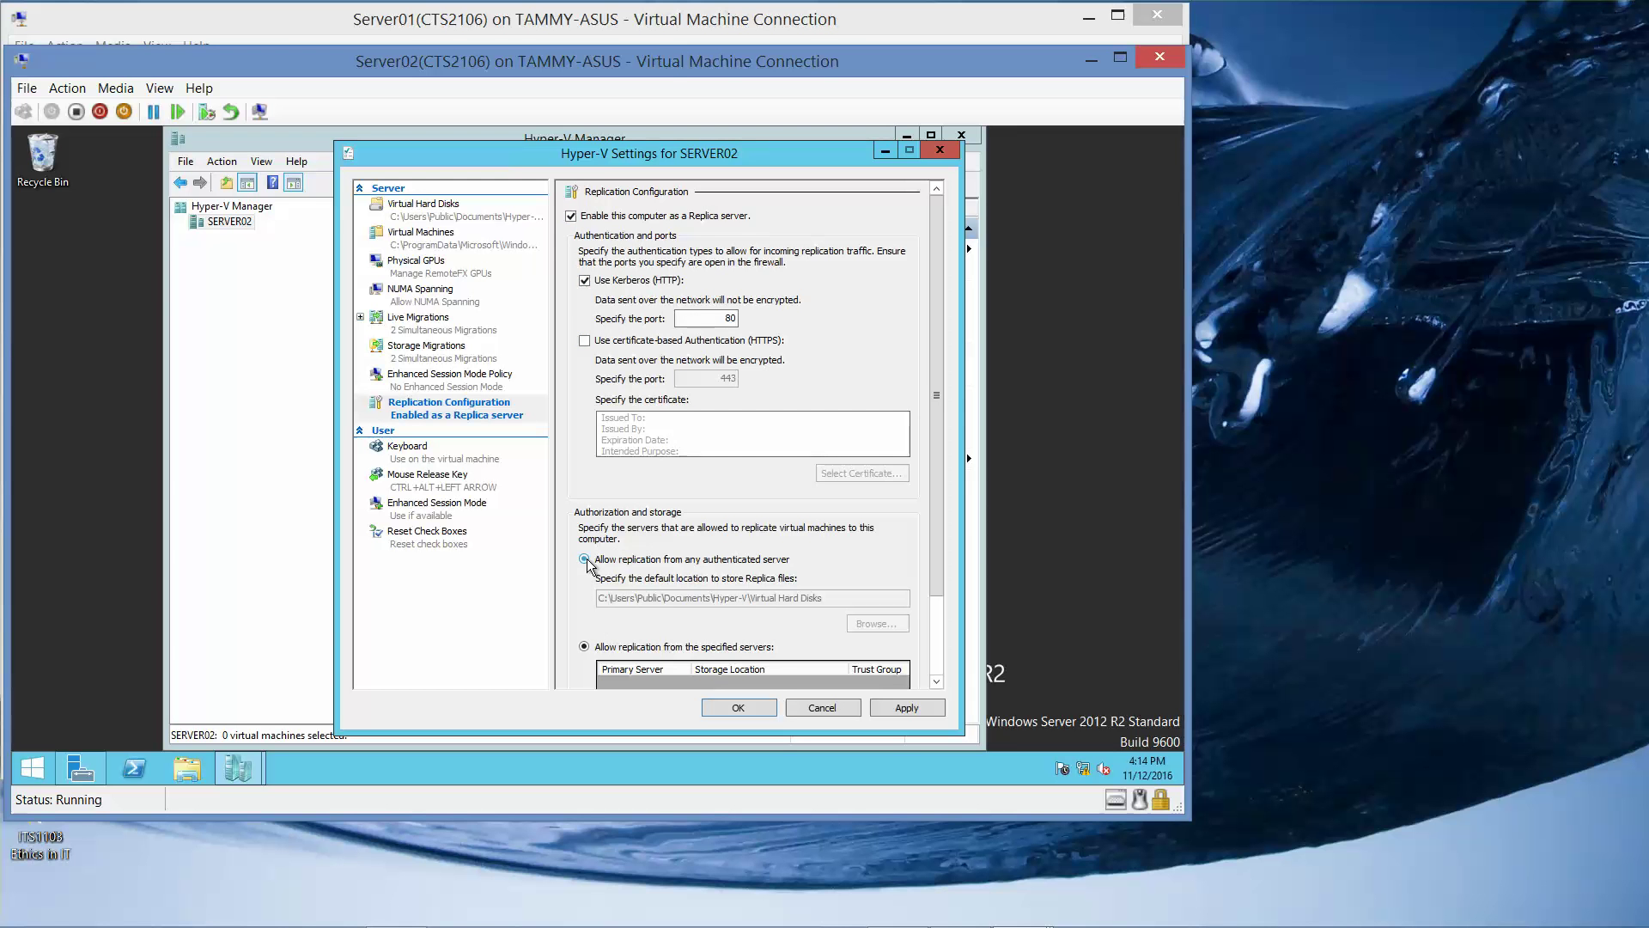
{"action": "left_click", "coordinate": [585, 559]}
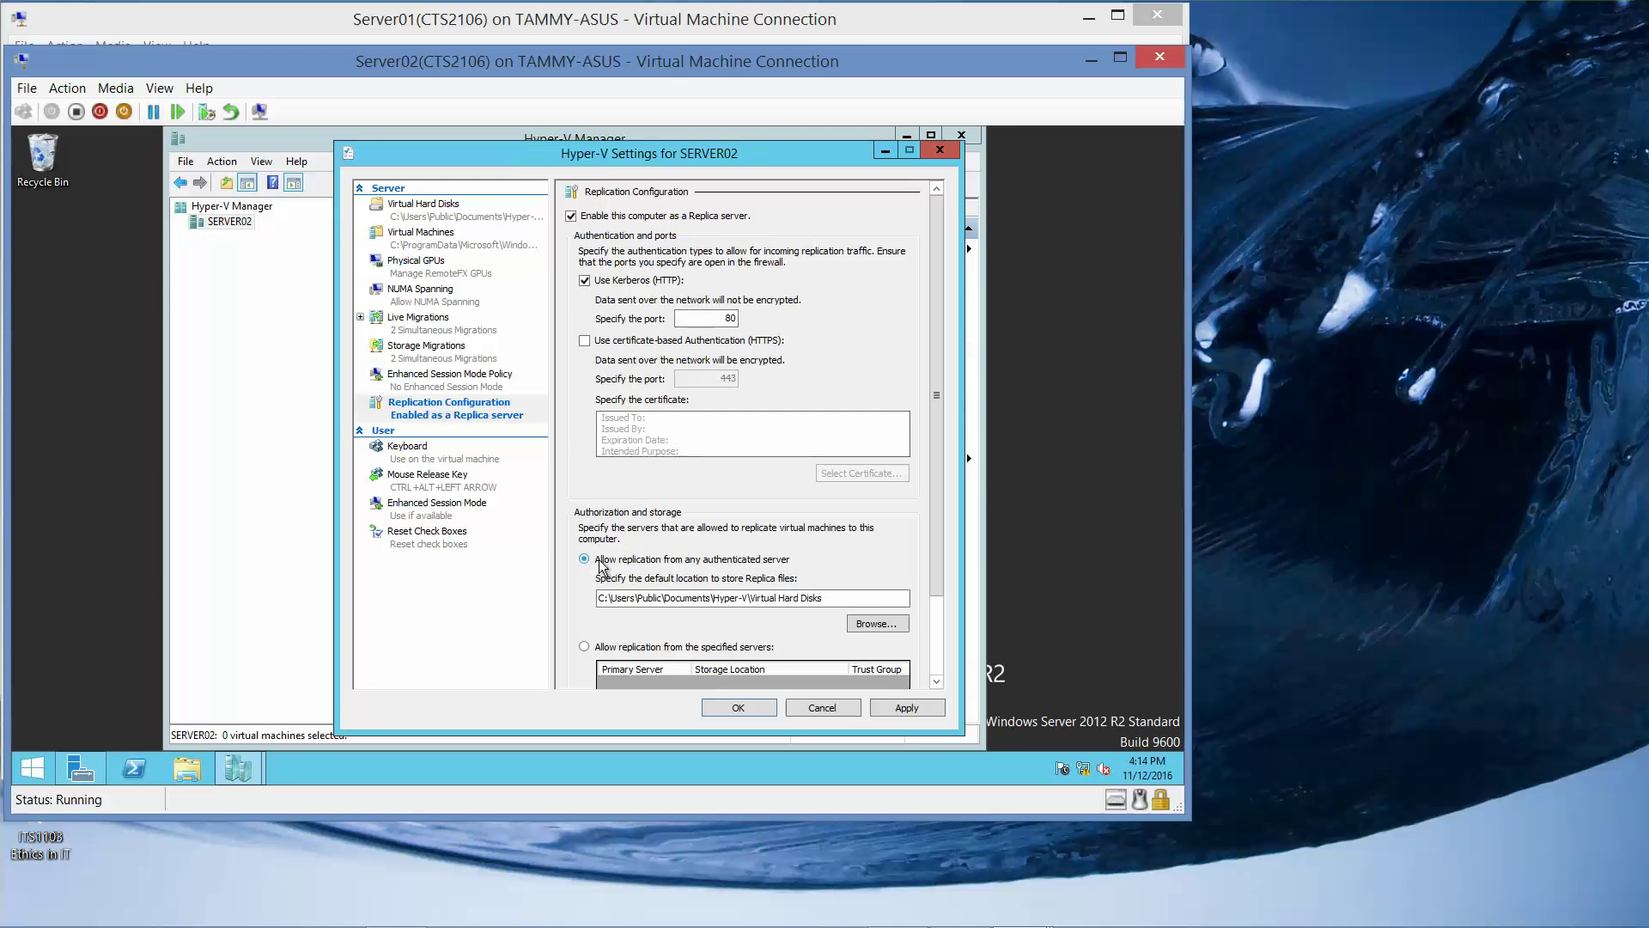
{"action": "left_click", "coordinate": [882, 624]}
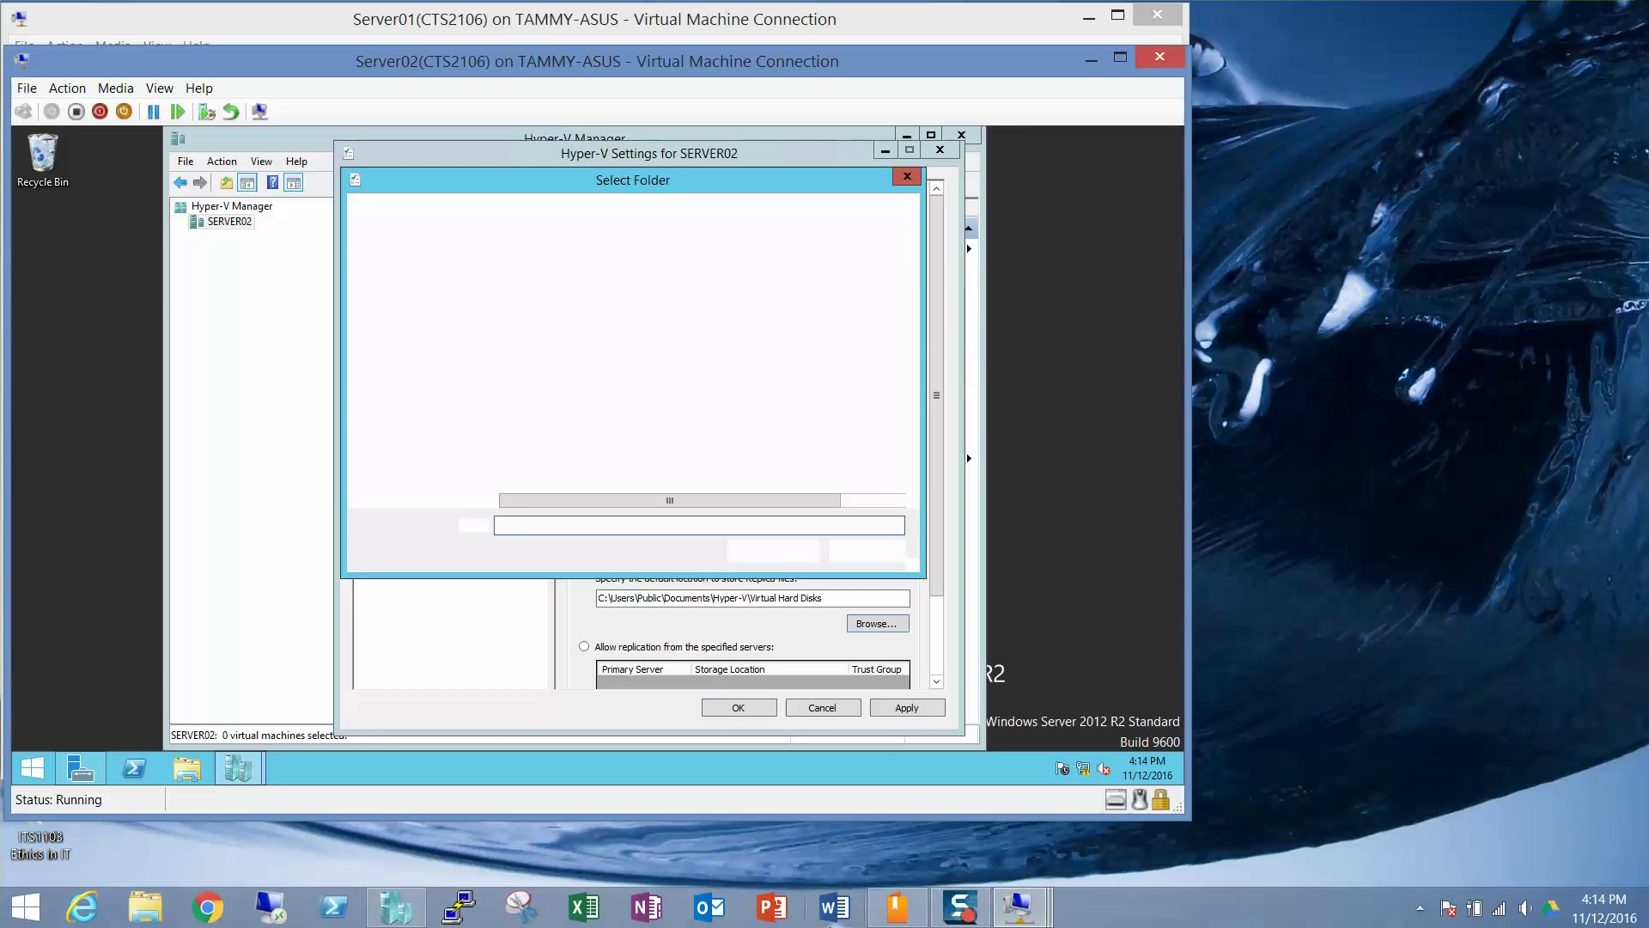
Pick Local Disk (C:) as SERVER02's default Replica storage folder.
{"action": "left_click", "coordinate": [961, 908]}
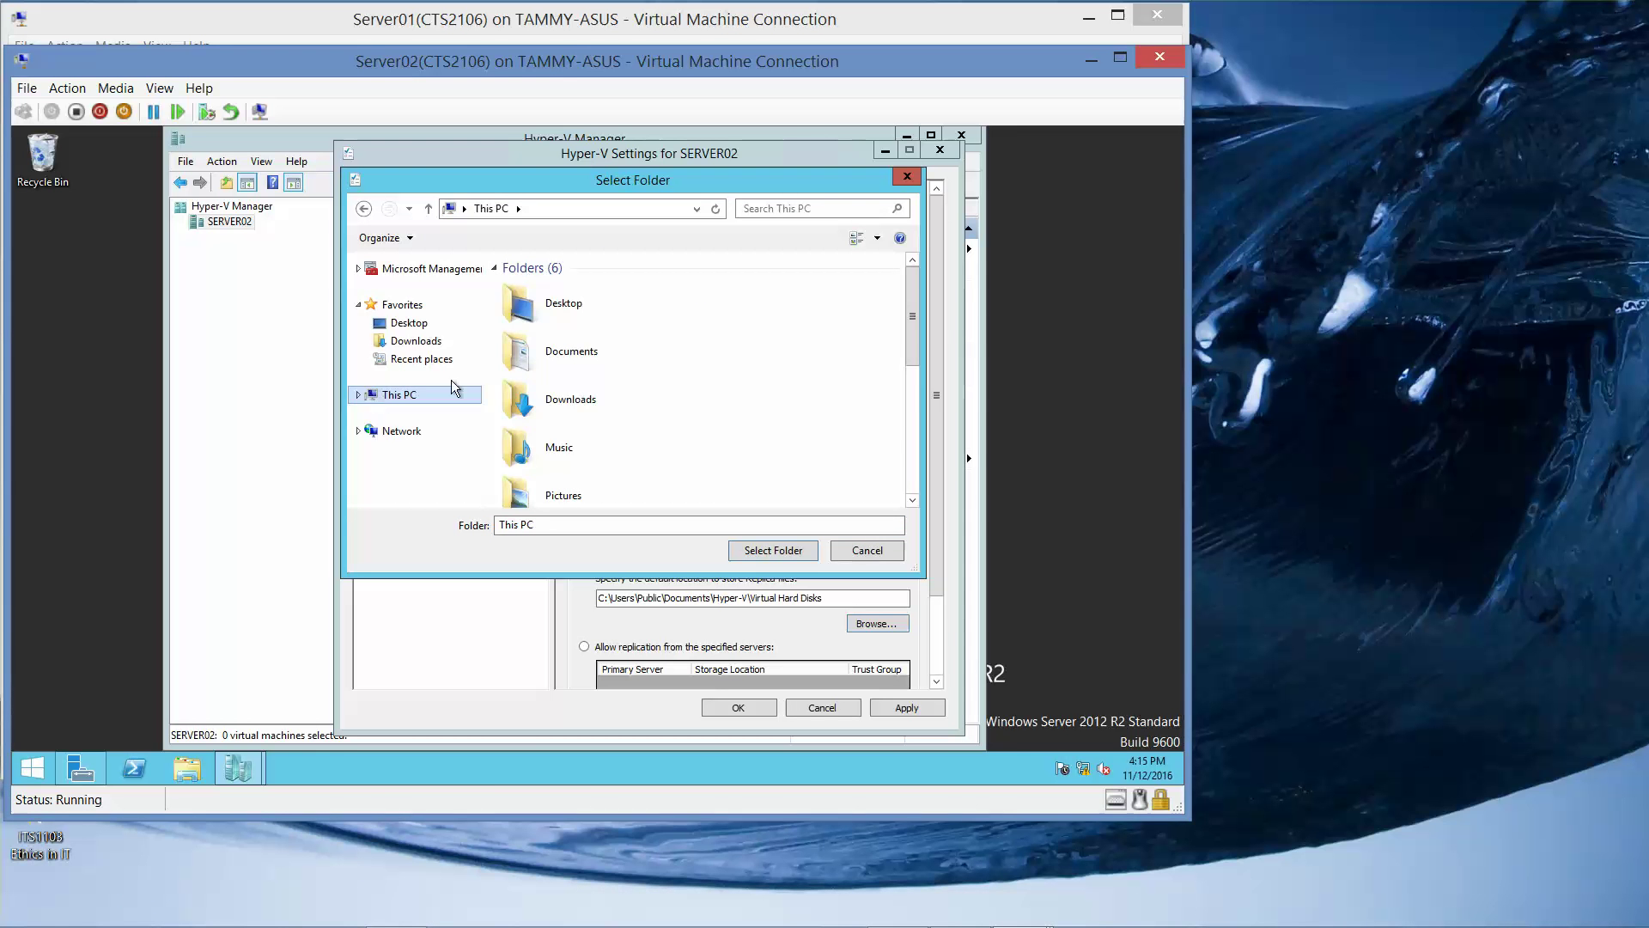
{"action": "left_click_drag", "start_coordinate": [913, 323], "coordinate": [910, 452]}
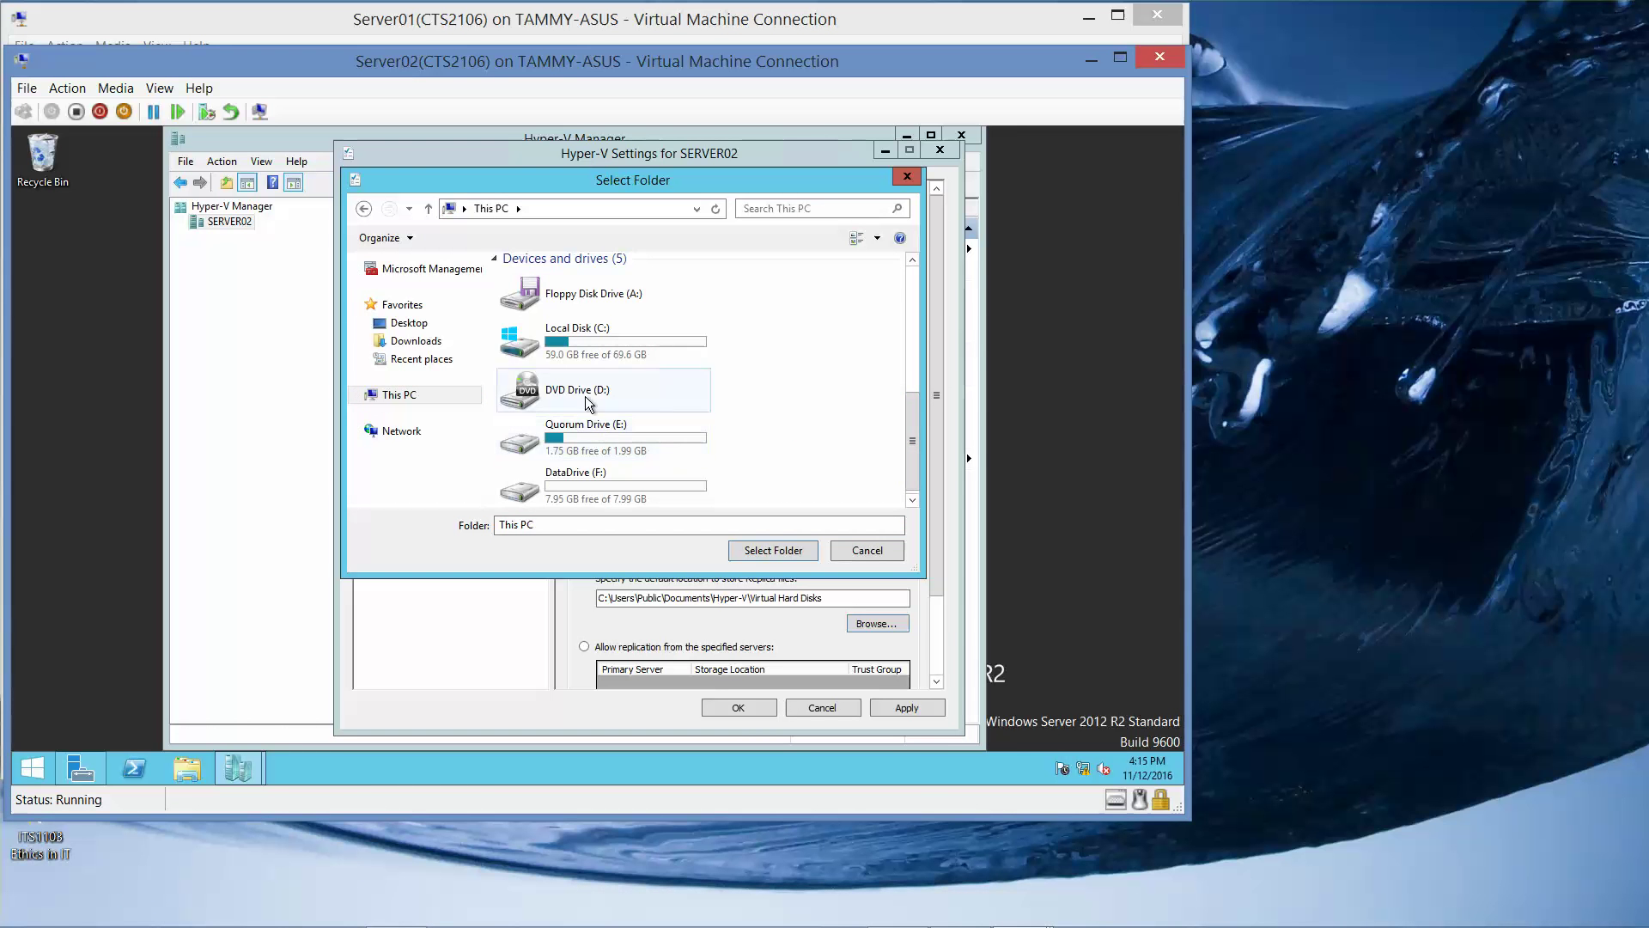
{"action": "left_click", "coordinate": [577, 348]}
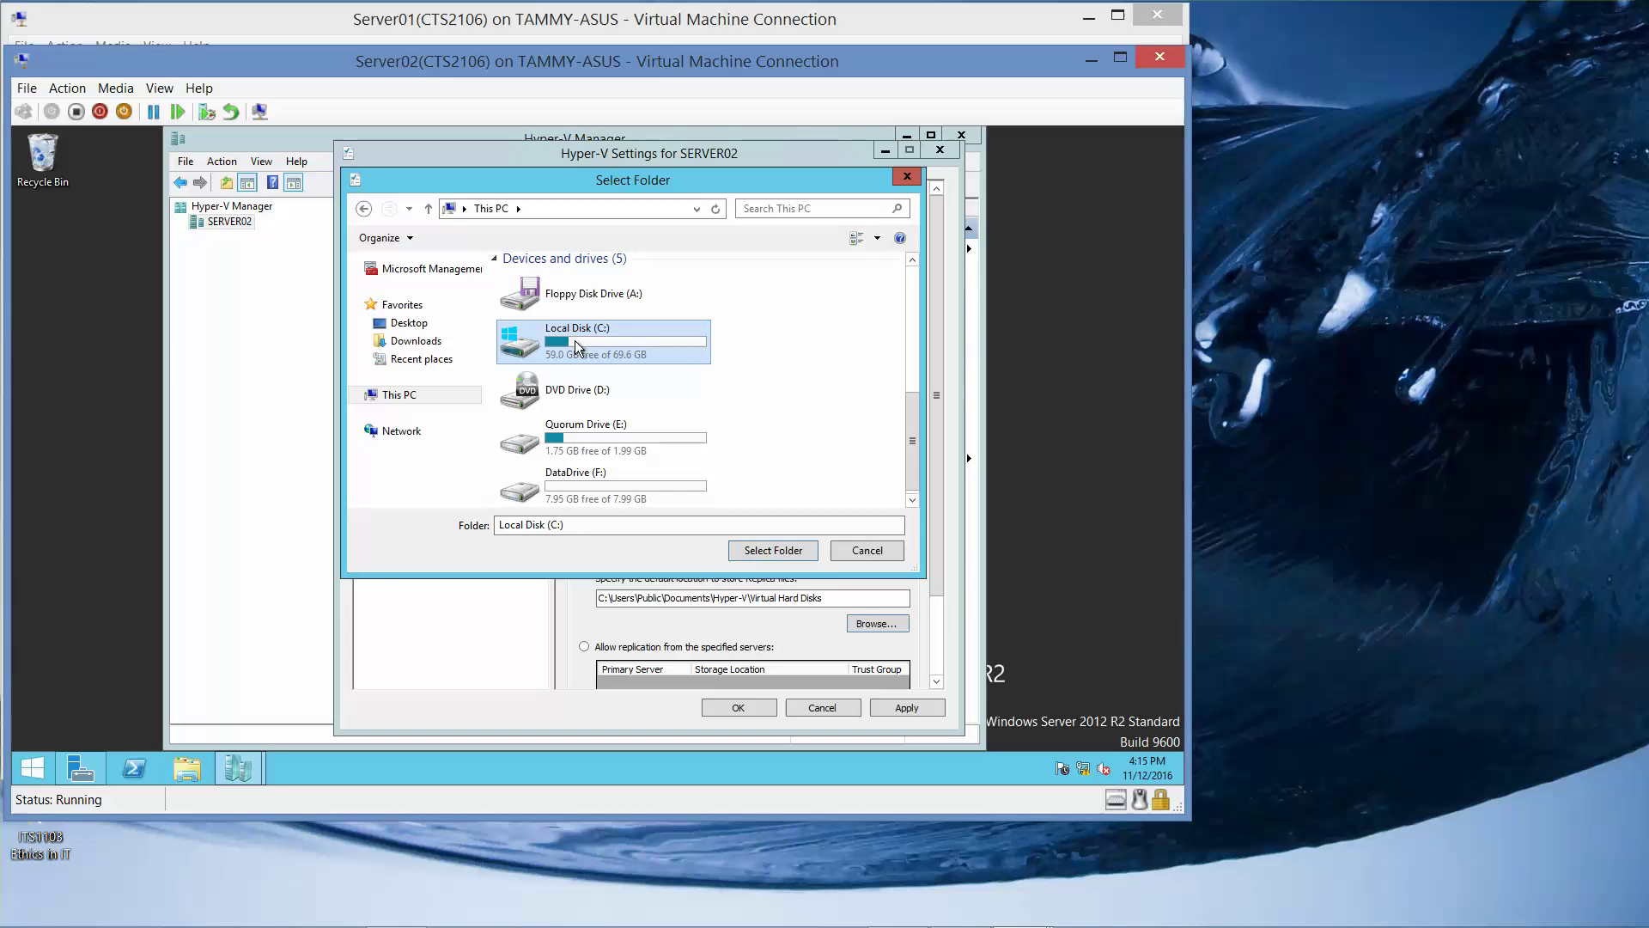
{"action": "left_click", "coordinate": [791, 558]}
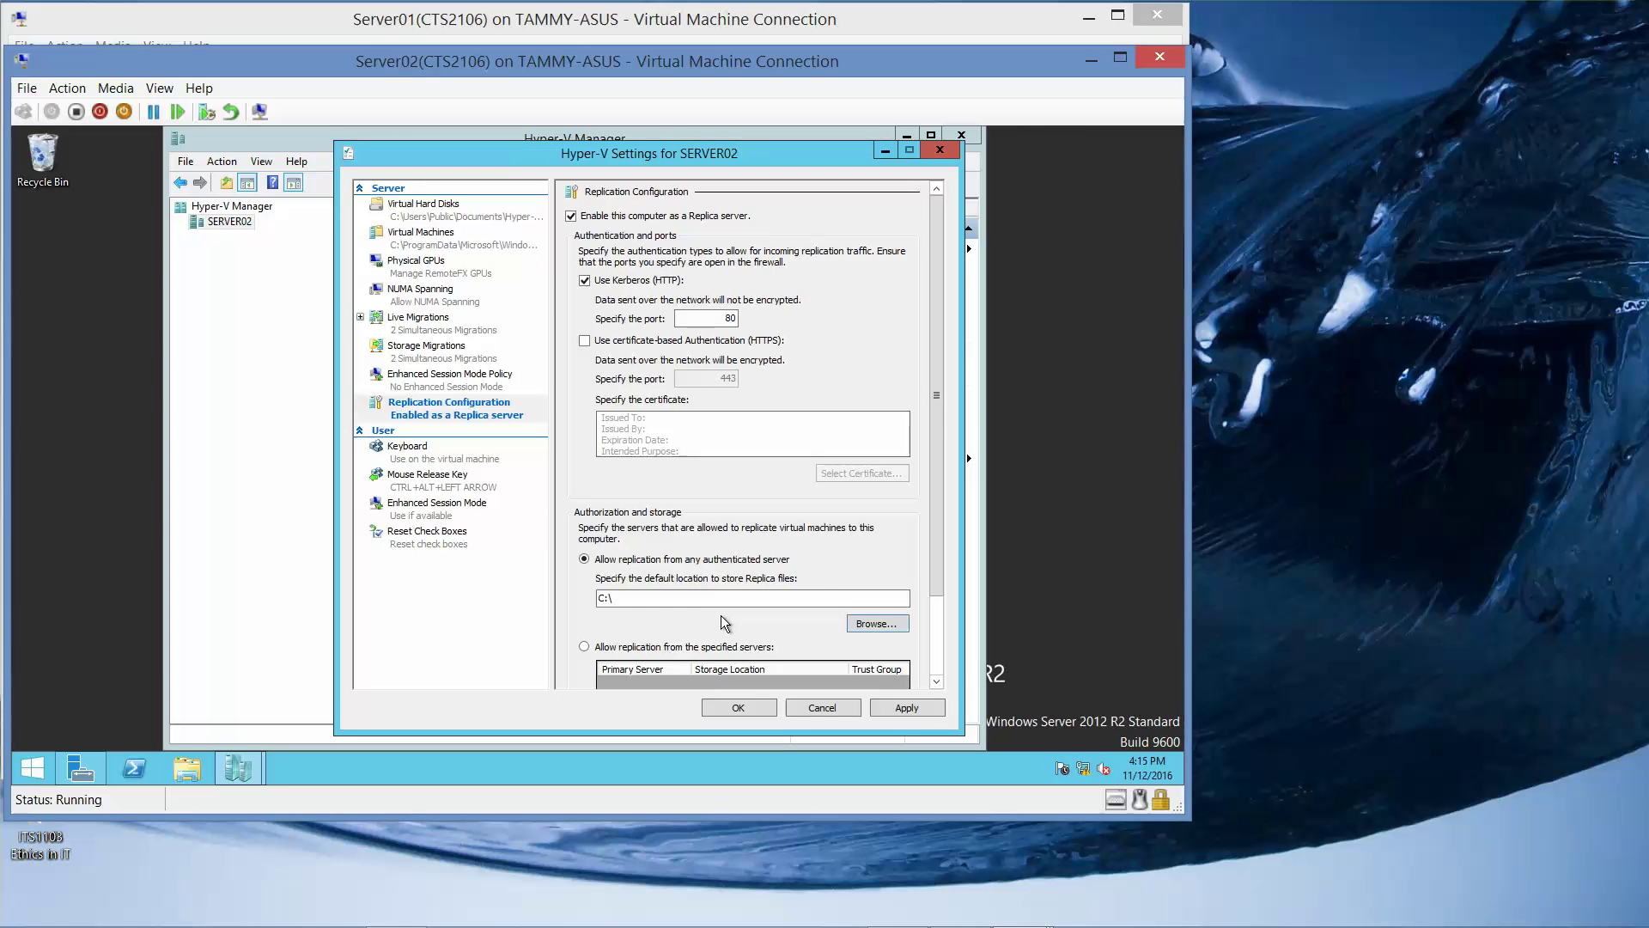
Extend the Replica path to C:\VMReplica, save past the firewall reminder, and close Hyper-V Manager.
{"action": "left_click", "coordinate": [689, 600]}
{"action": "type", "text": "VMReplica"}
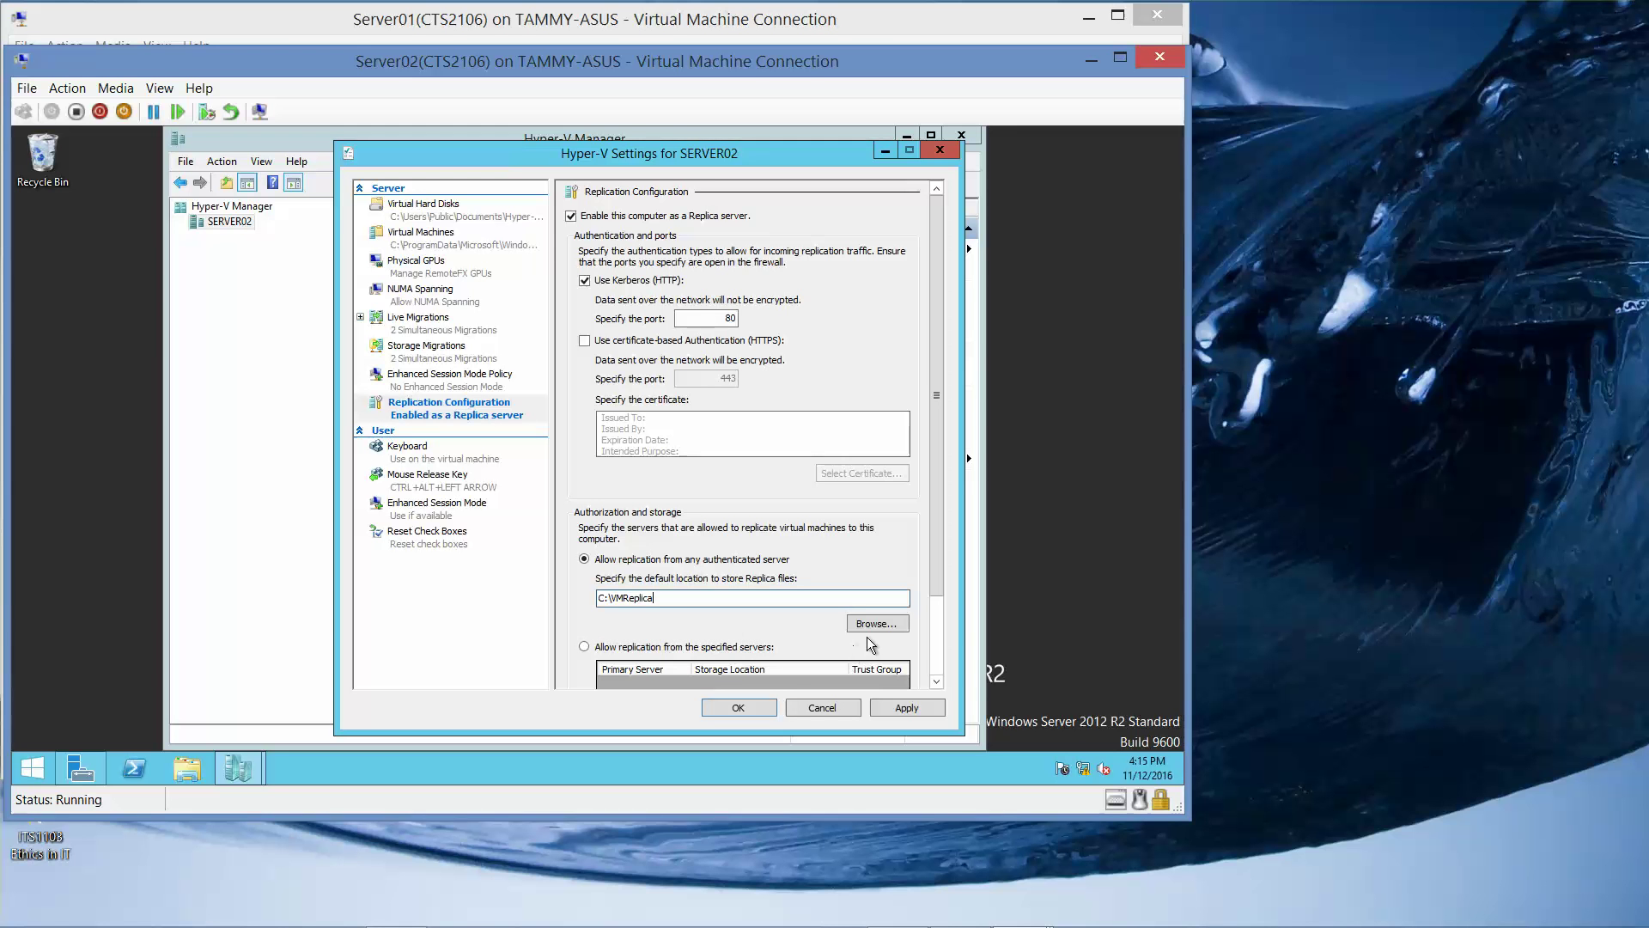
{"action": "left_click_drag", "start_coordinate": [944, 593], "coordinate": [938, 704]}
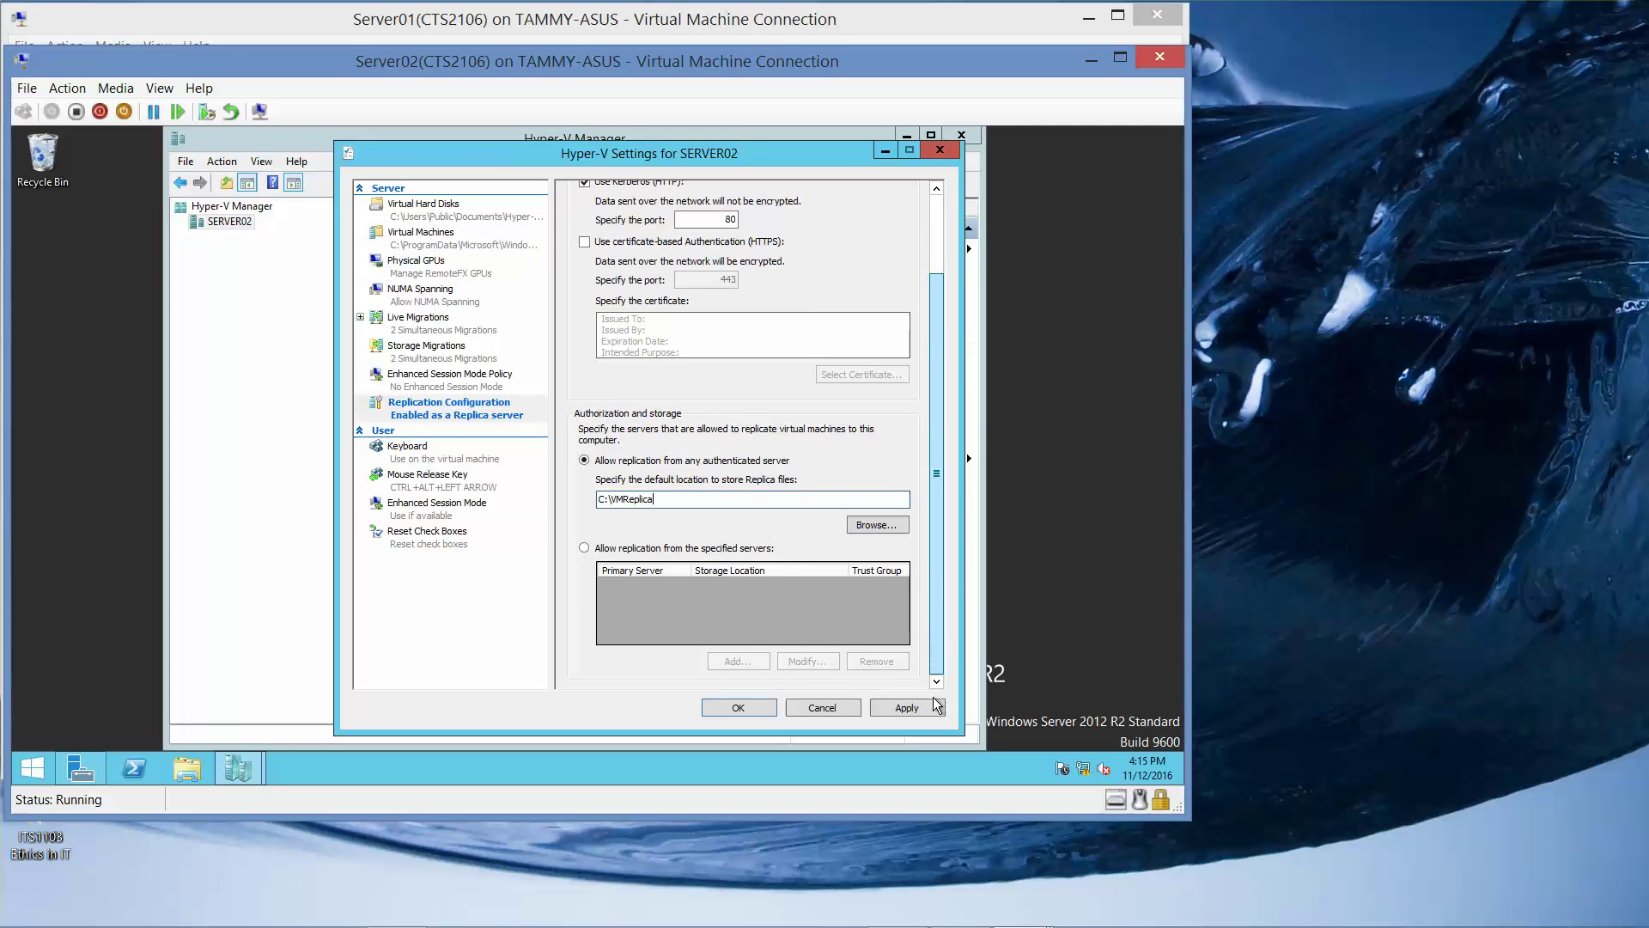
{"action": "left_click", "coordinate": [763, 713]}
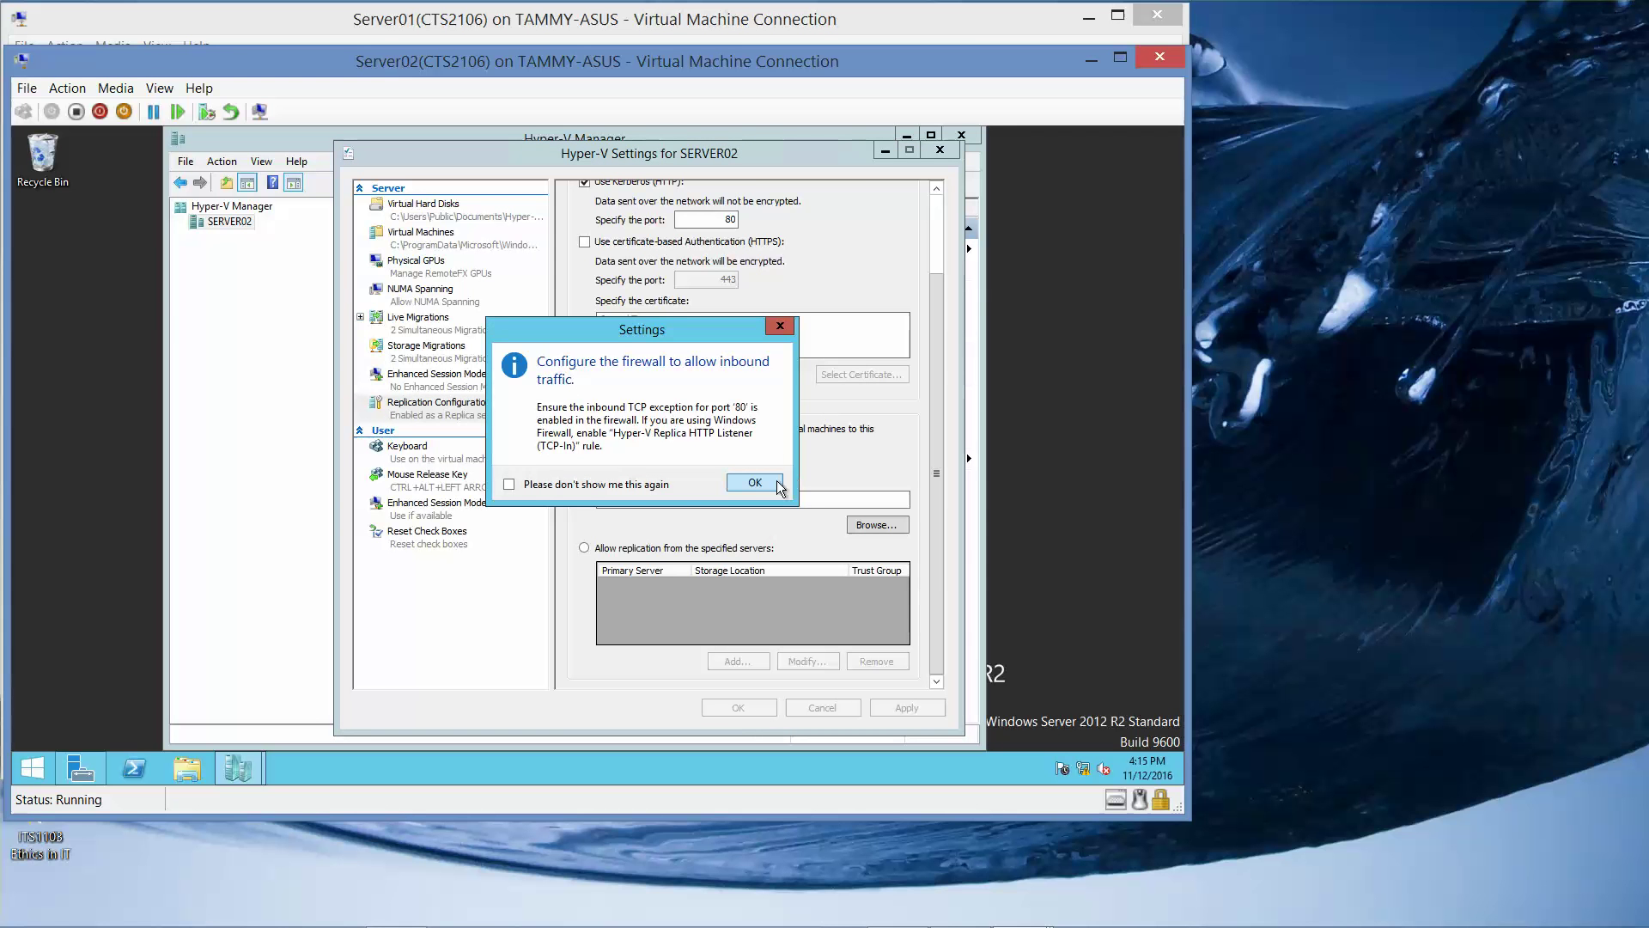
{"action": "left_click", "coordinate": [754, 483]}
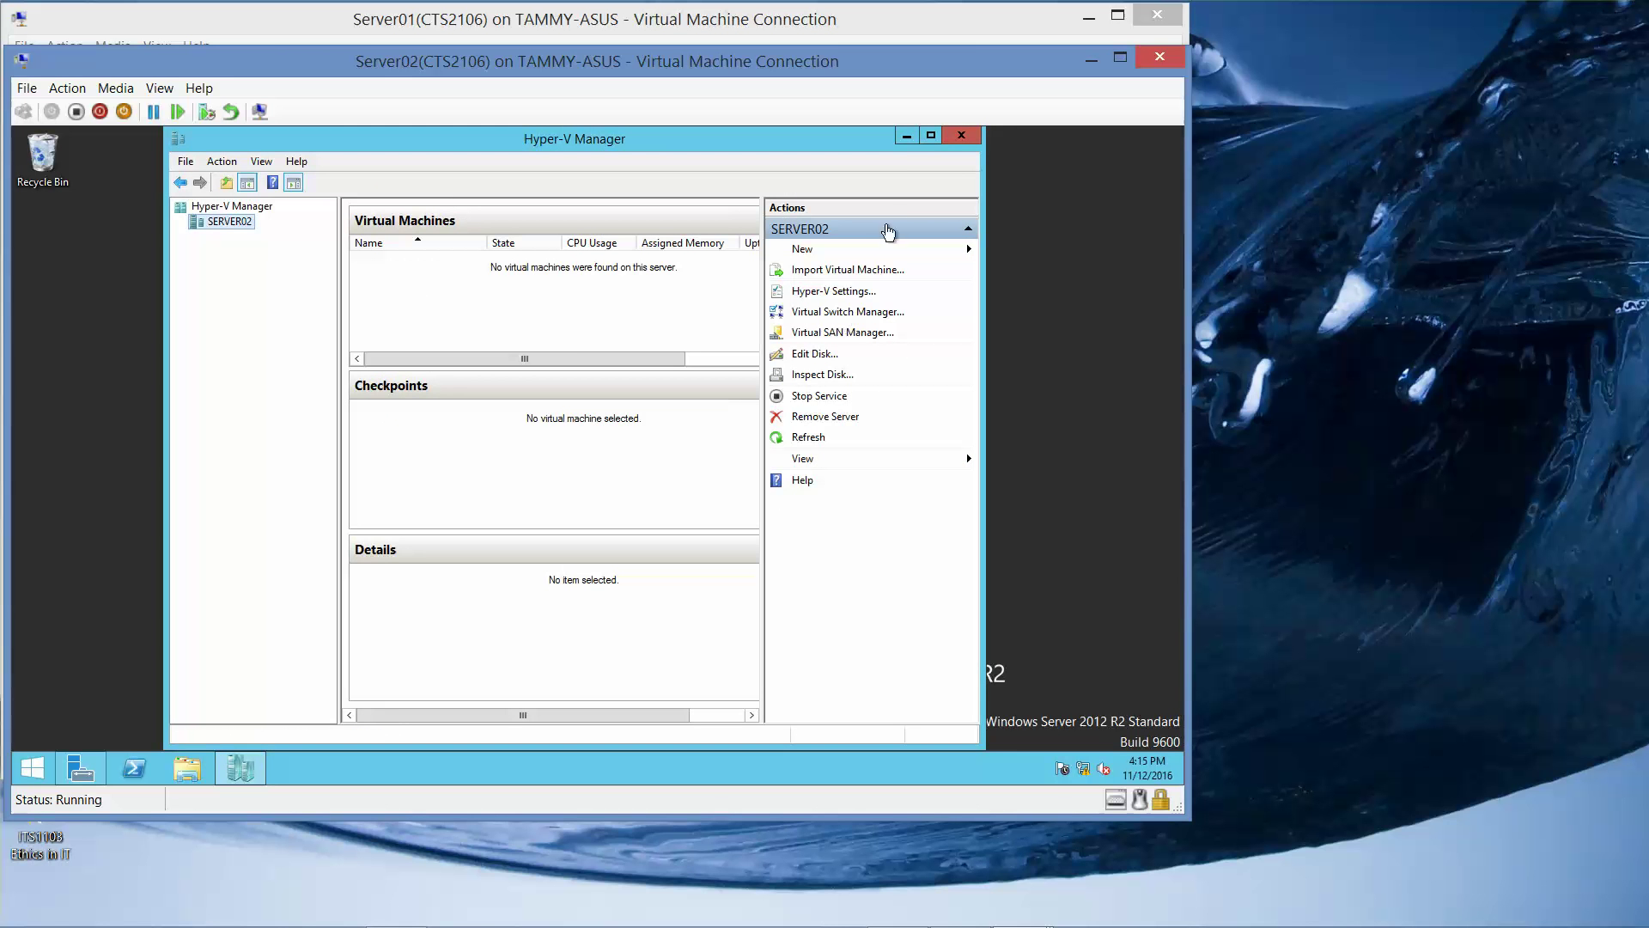
{"action": "left_click", "coordinate": [961, 135]}
Go from the Start quick menu through Control Panel's System and Security to Windows Firewall.
{"action": "left_click", "coordinate": [35, 771]}
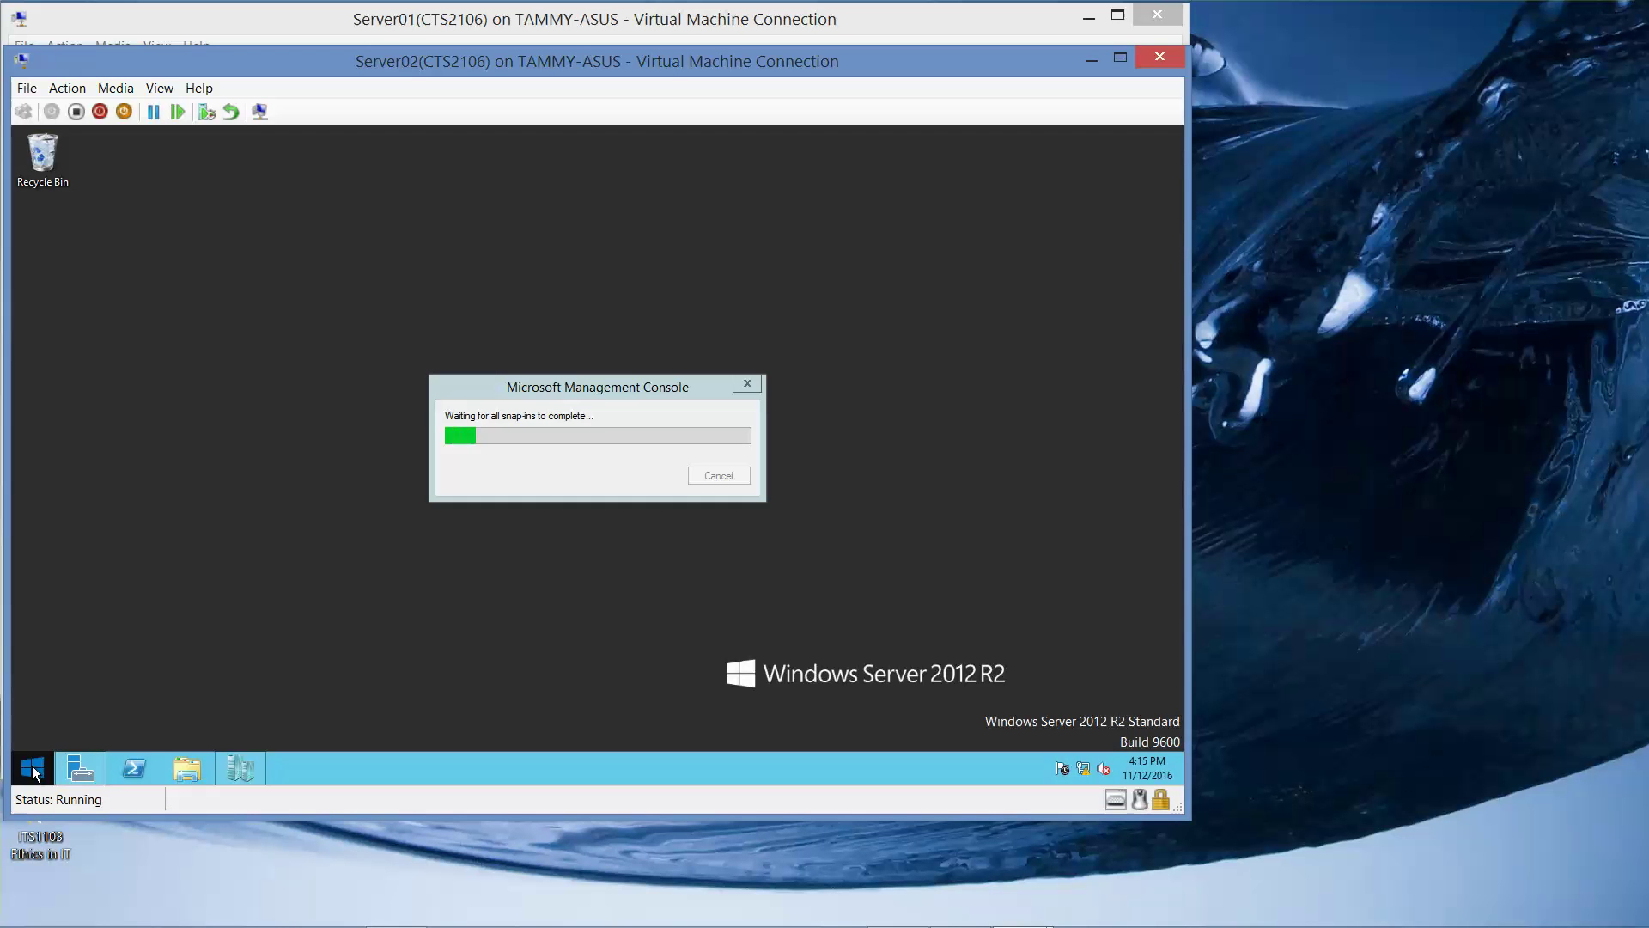
{"action": "right_click", "coordinate": [34, 771]}
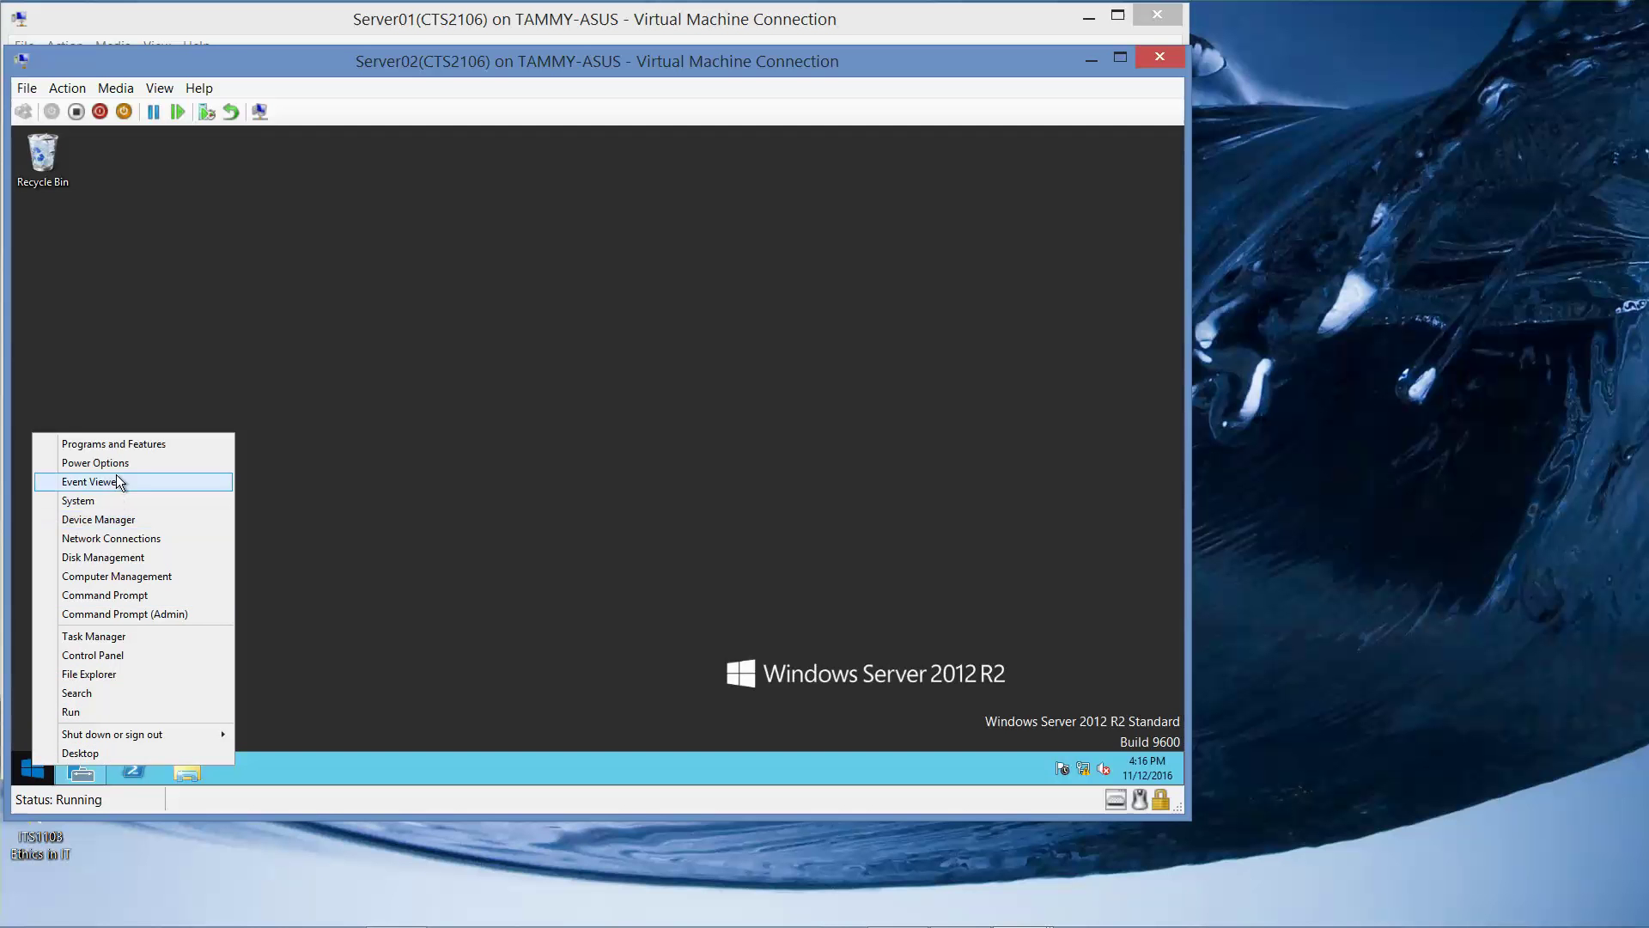
{"action": "left_click", "coordinate": [119, 655]}
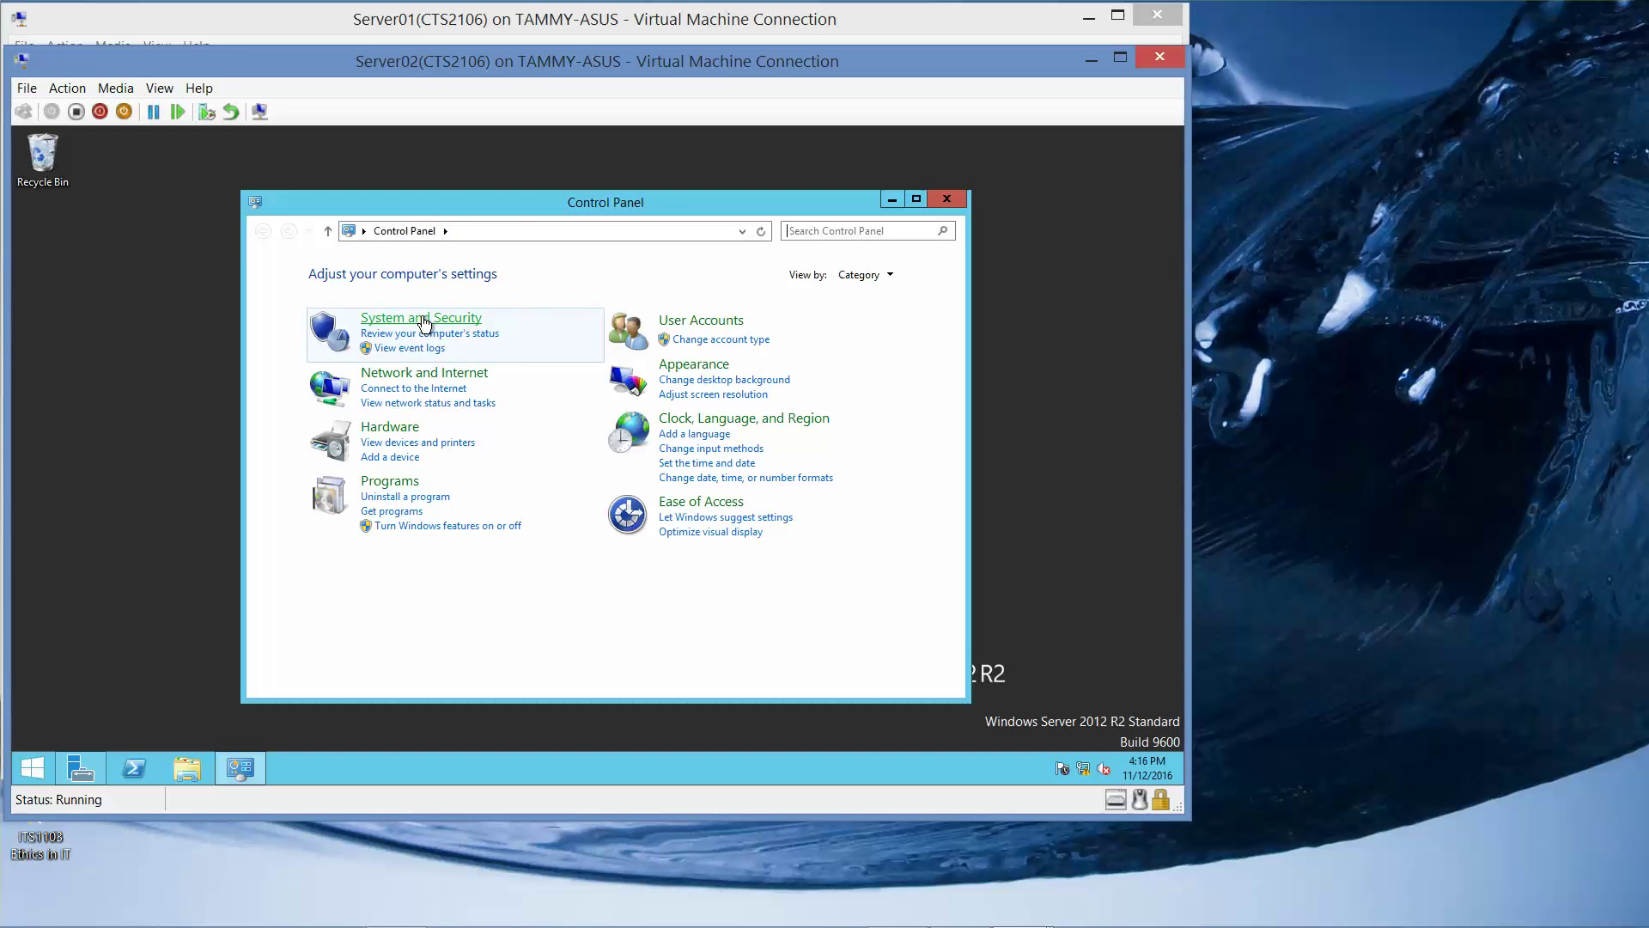
{"action": "left_click", "coordinate": [420, 318]}
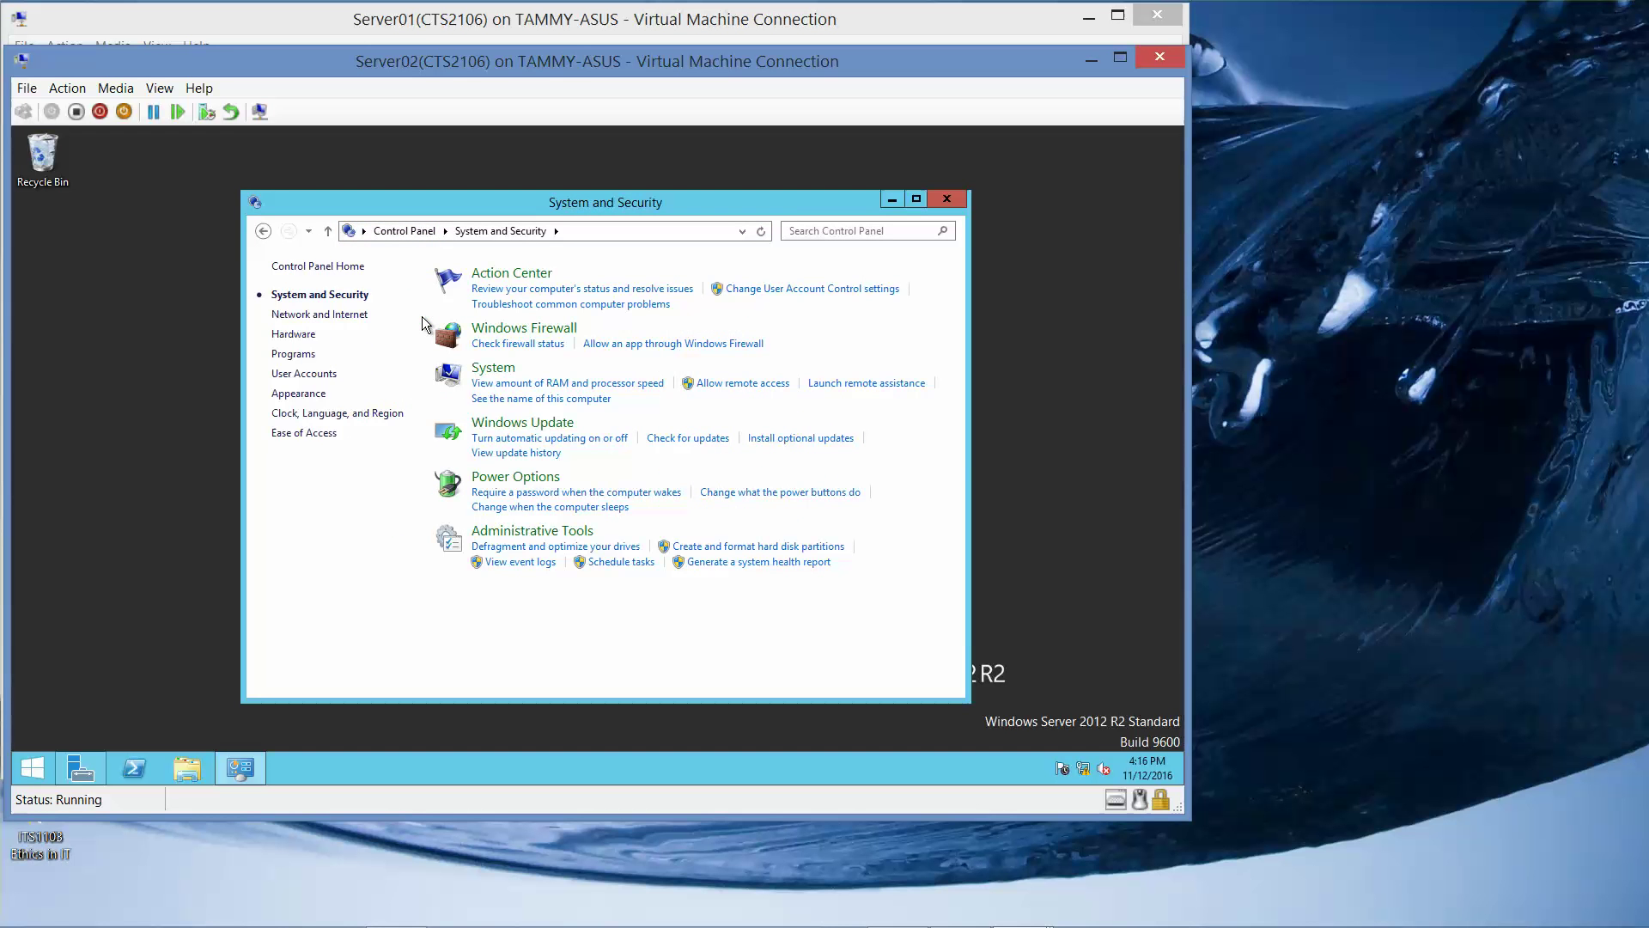
{"action": "left_click", "coordinate": [531, 329]}
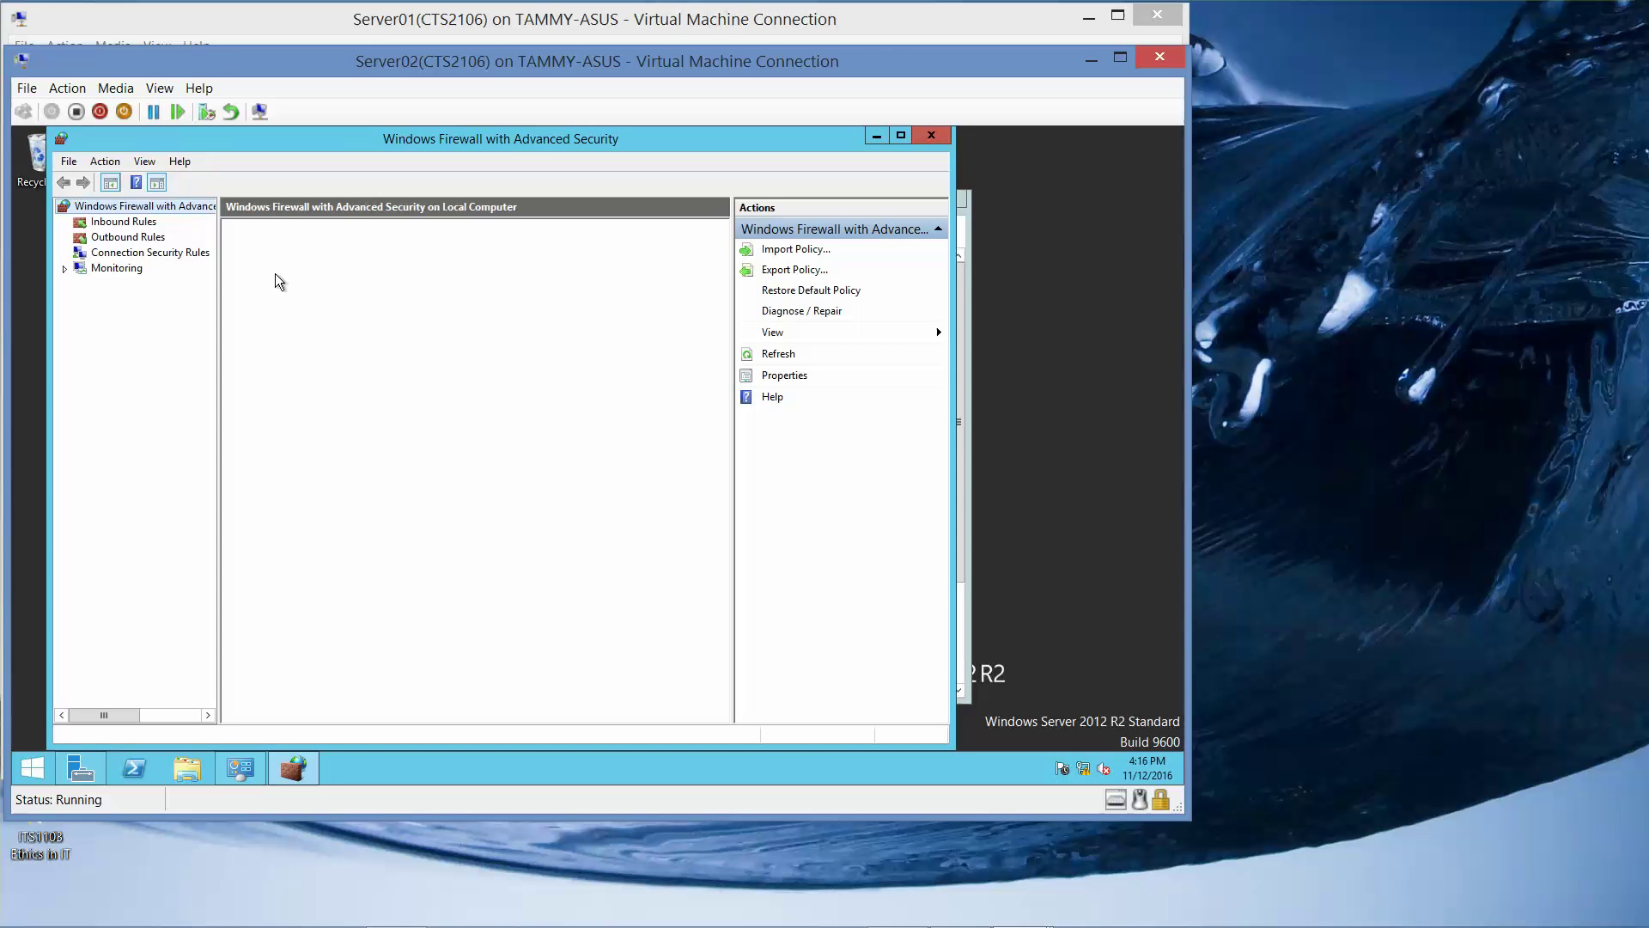
List the inbound rules and select the disabled Hyper-V Replica HTTP Listener (TCP-In) rule.
{"action": "left_click", "coordinate": [131, 223]}
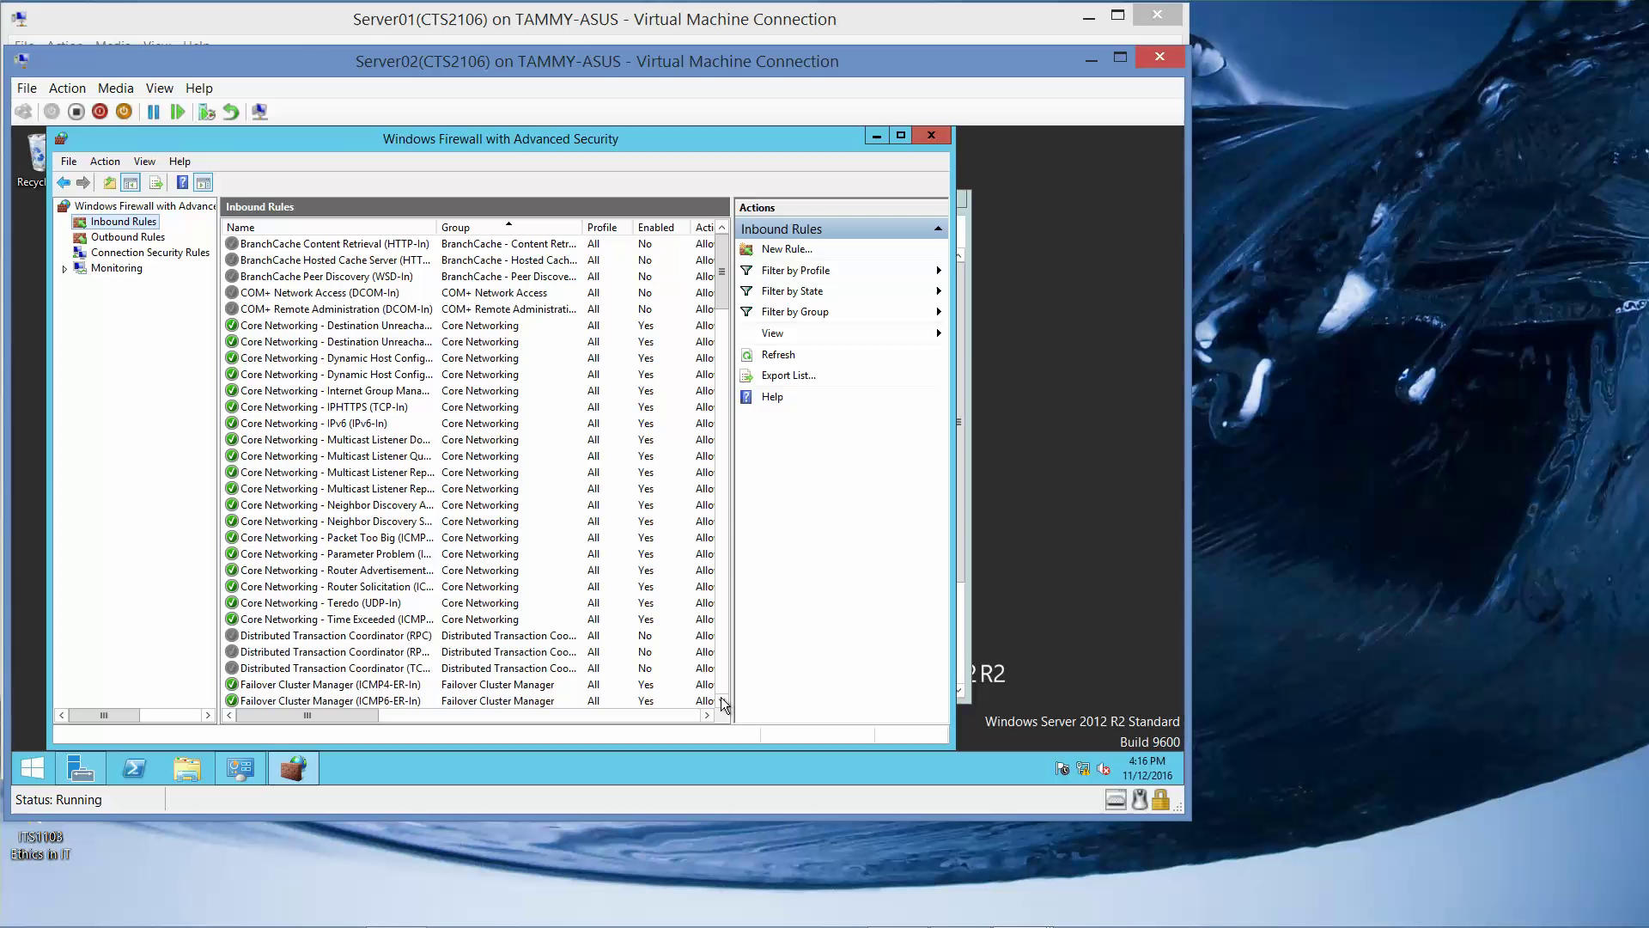
{"action": "left_click_drag", "start_coordinate": [721, 700], "coordinate": [721, 703]}
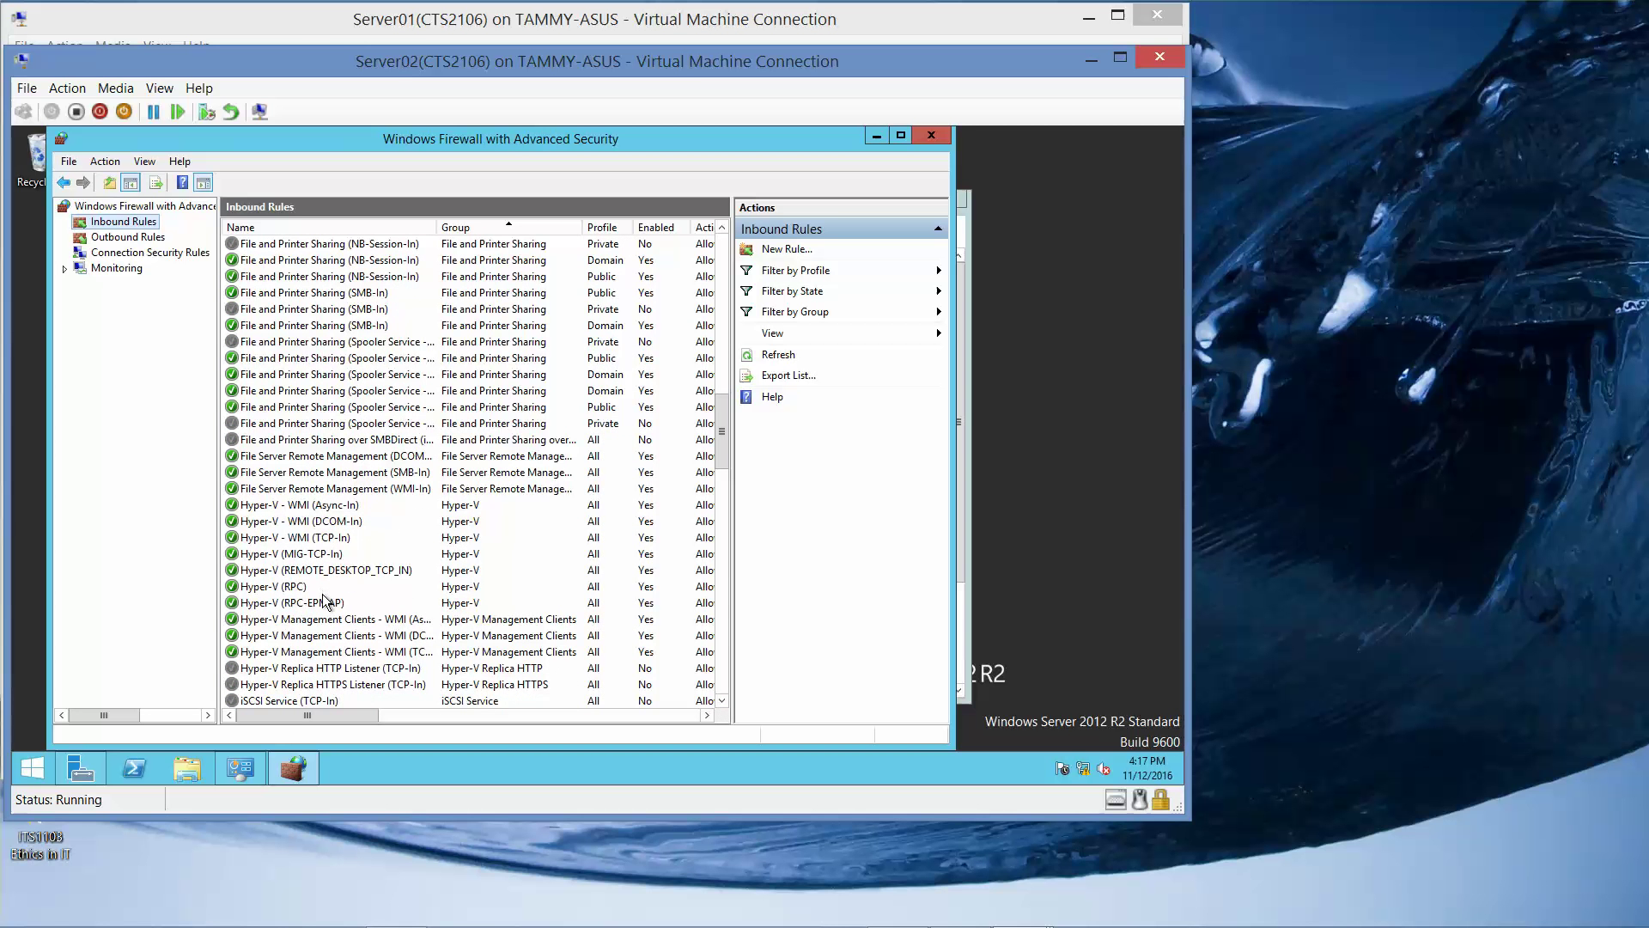
{"action": "double_click", "coordinate": [334, 667]}
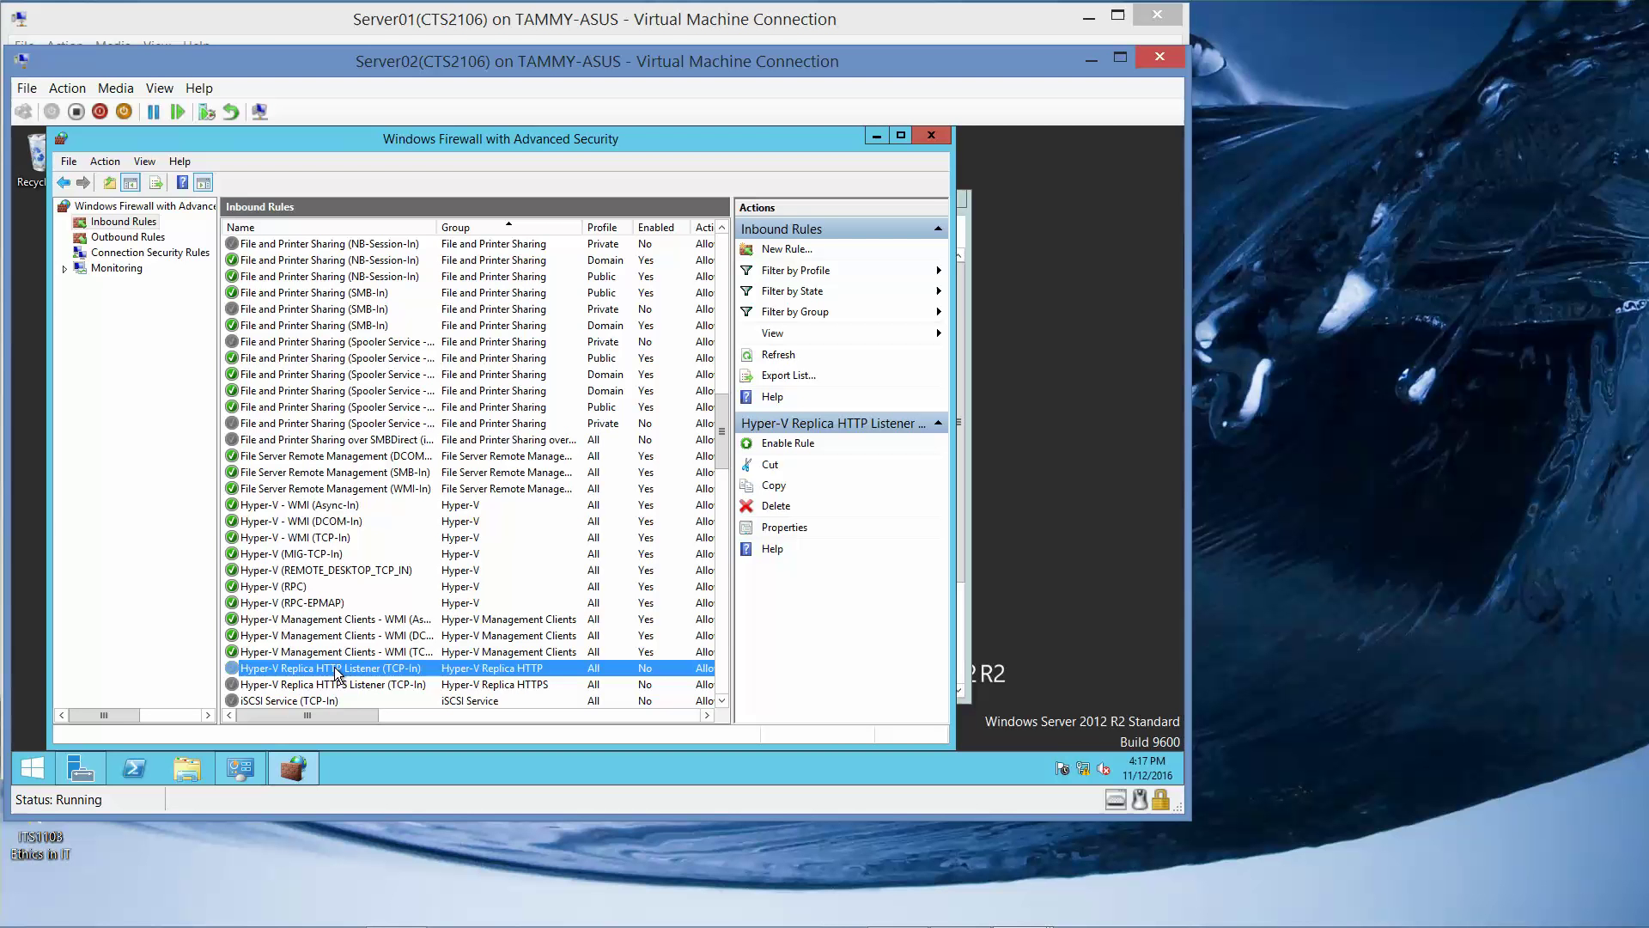
Enable the Hyper-V Replica HTTP Listener (TCP-In) rule and close both firewall windows.
{"action": "right_click", "coordinate": [336, 673]}
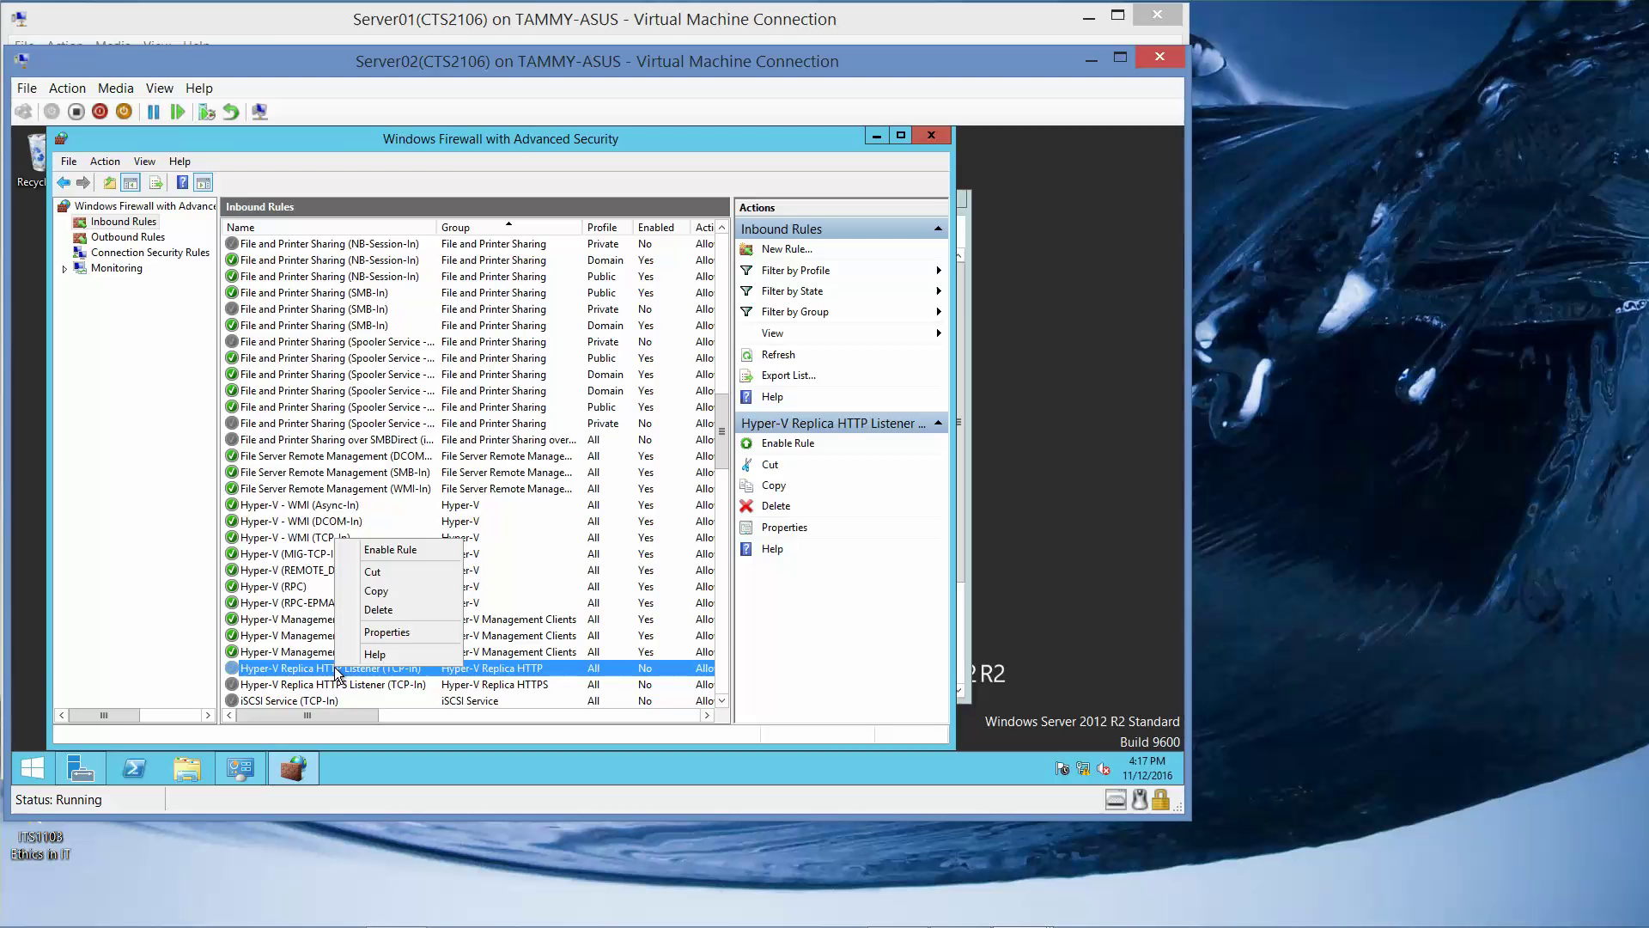
{"action": "left_click", "coordinate": [369, 550]}
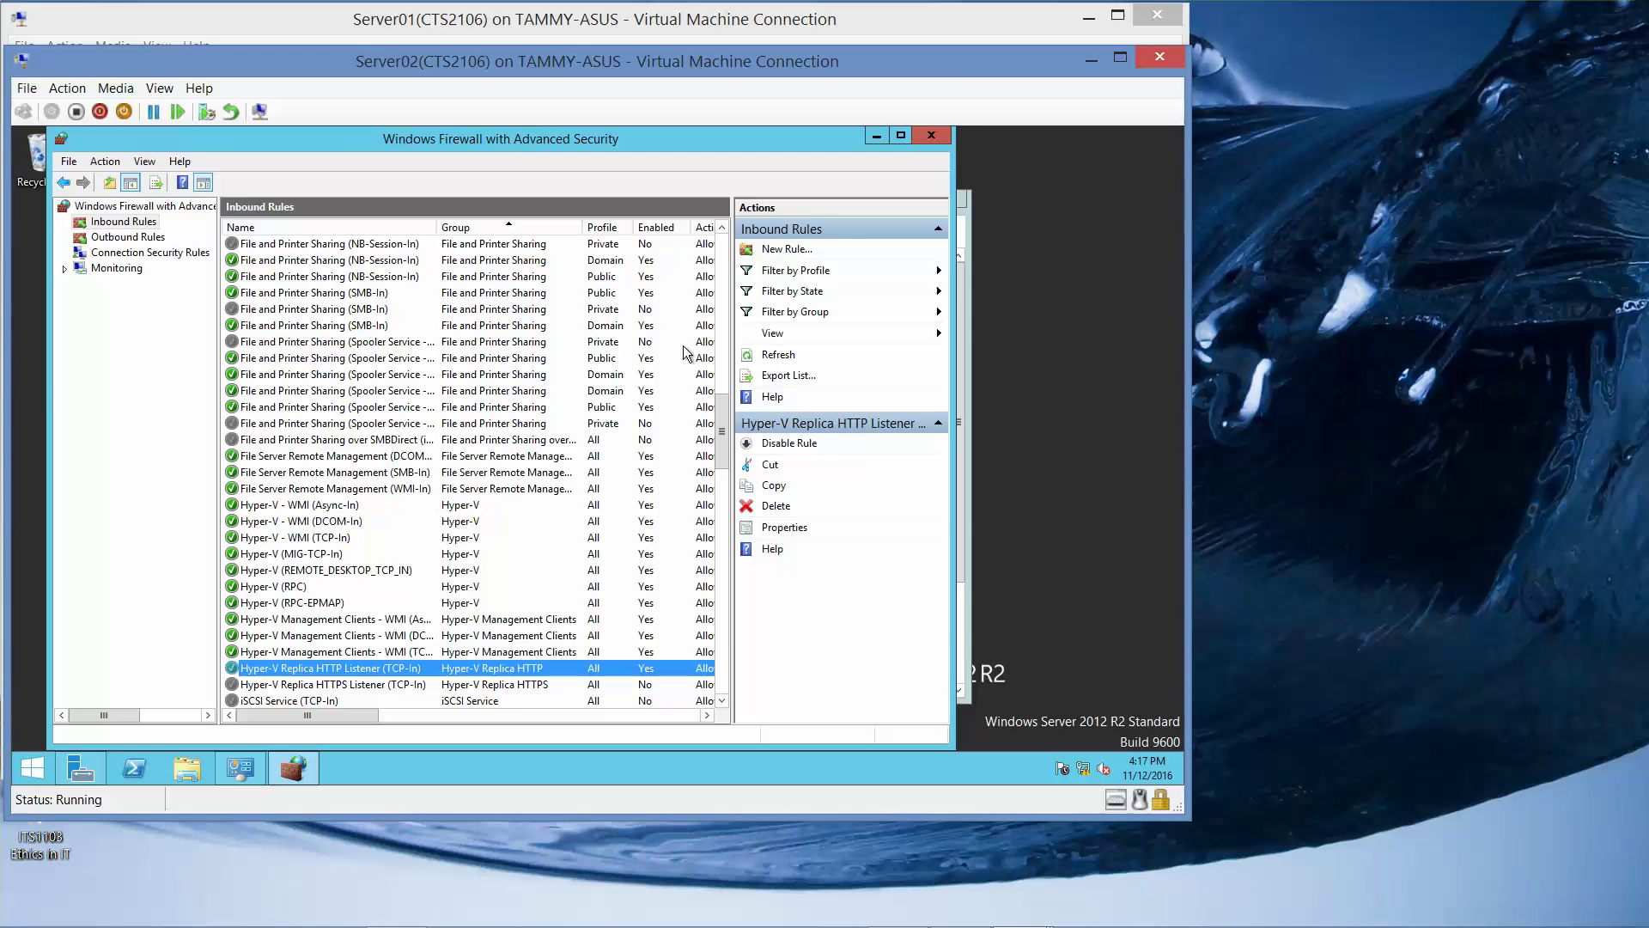
{"action": "left_click", "coordinate": [927, 137]}
{"action": "left_click", "coordinate": [957, 201]}
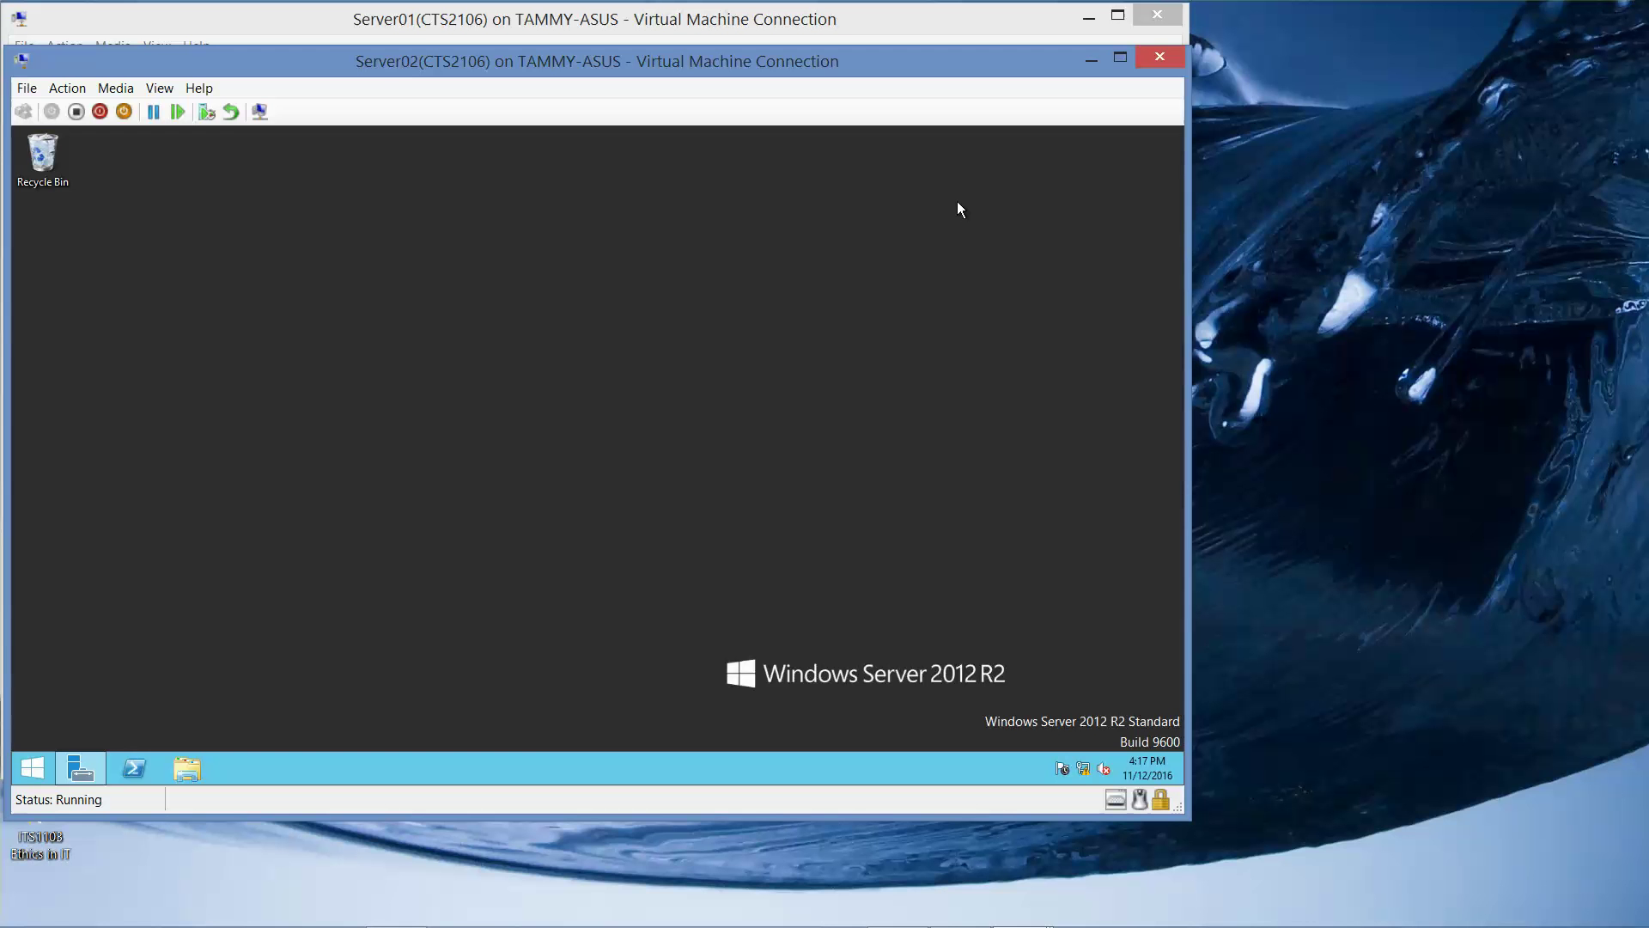
{"action": "mouse_move", "coordinate": [964, 915]}
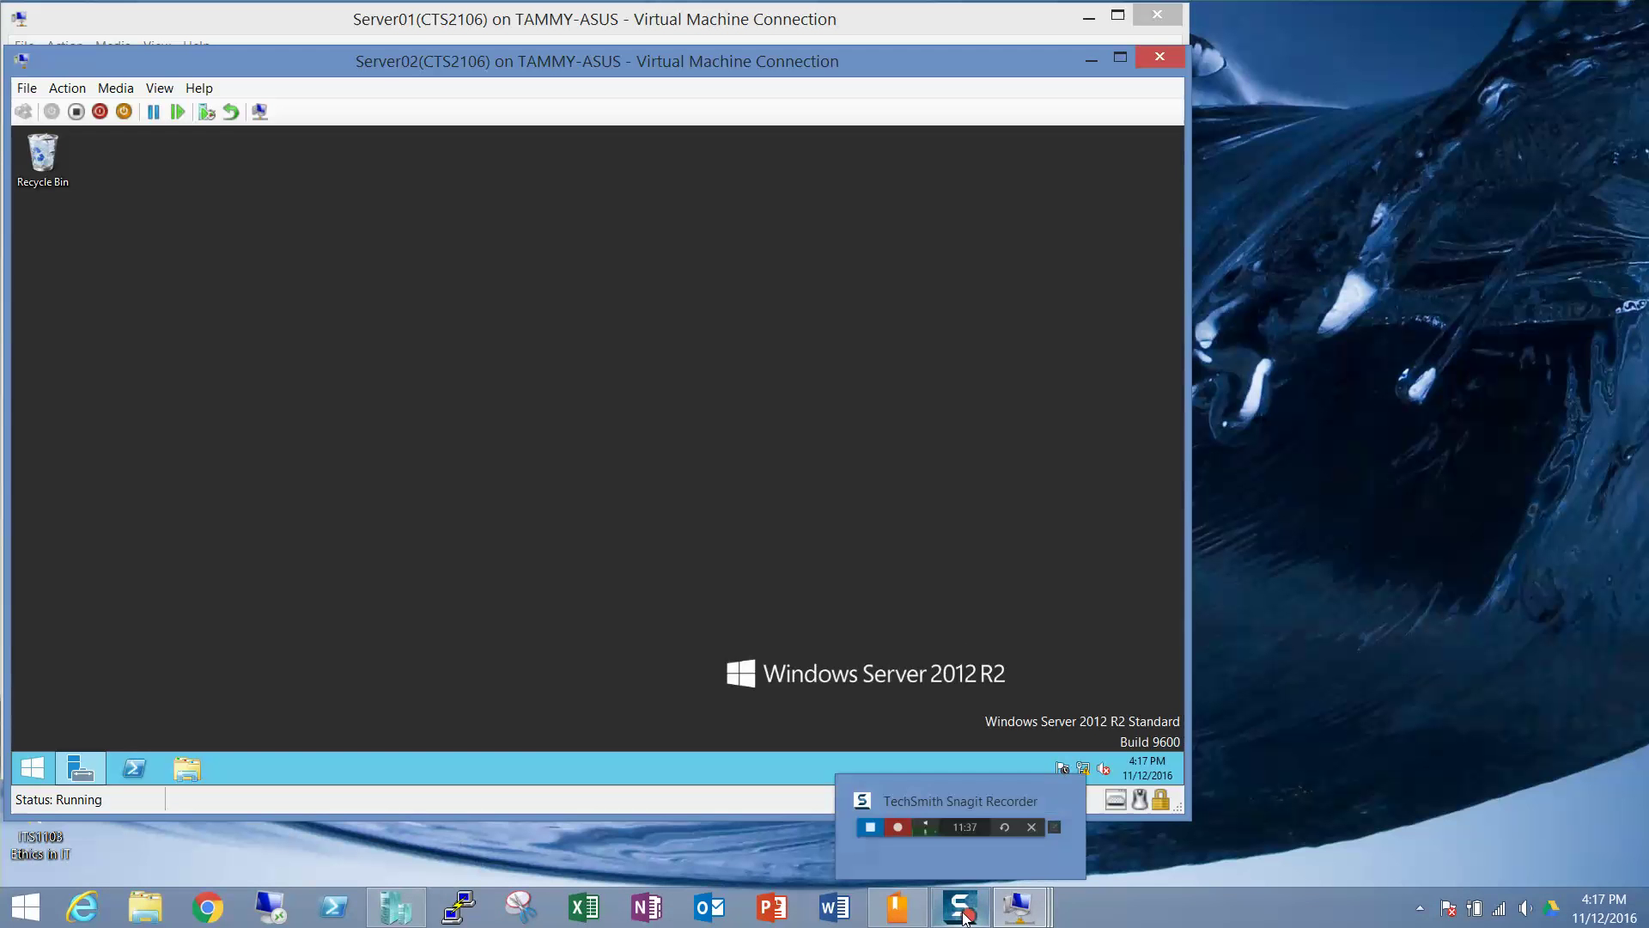